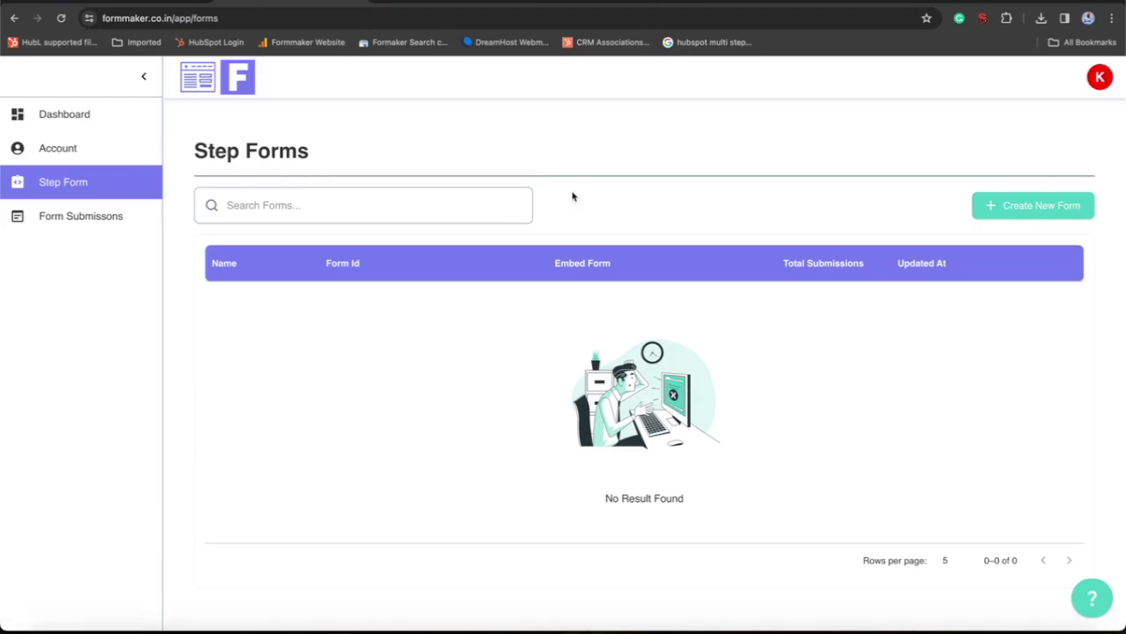
Create a new form and give it the title 'my first form'.
{"action": "left_click", "coordinate": [1003, 219]}
{"action": "type", "text": "my fir"}
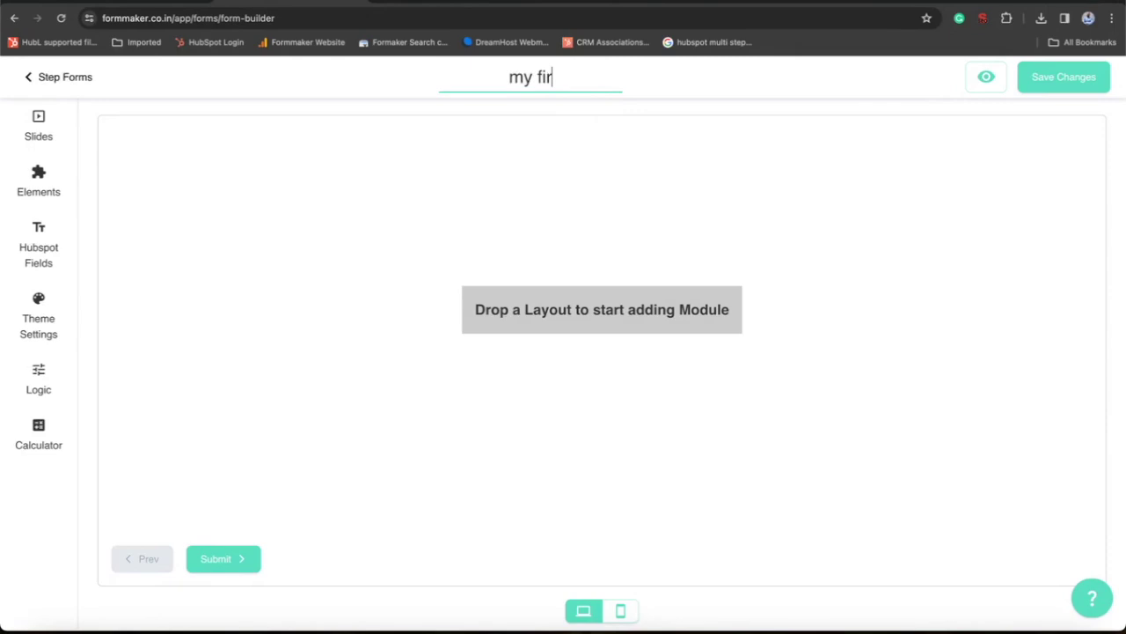
{"action": "type", "text": "st form"}
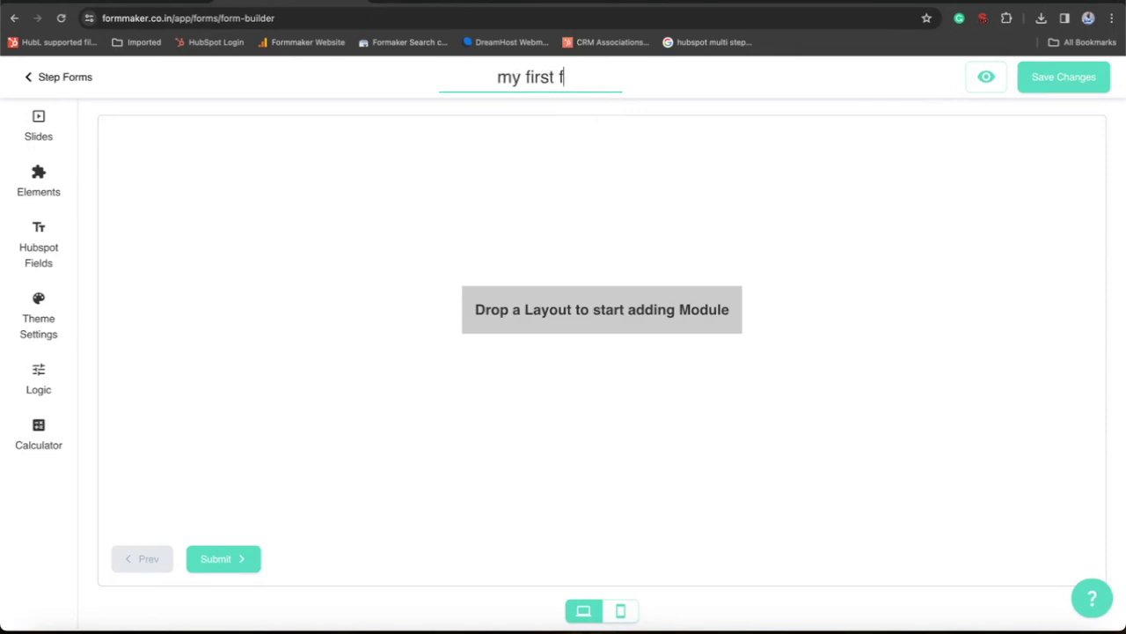
{"action": "left_click", "coordinate": [402, 171]}
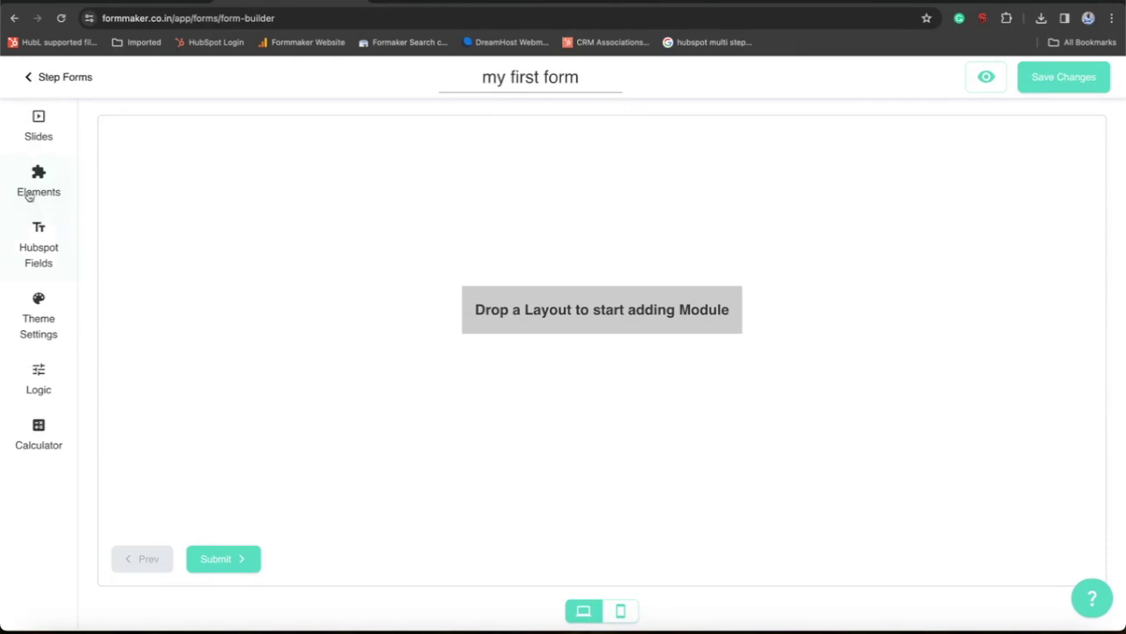
{"action": "left_click", "coordinate": [29, 193]}
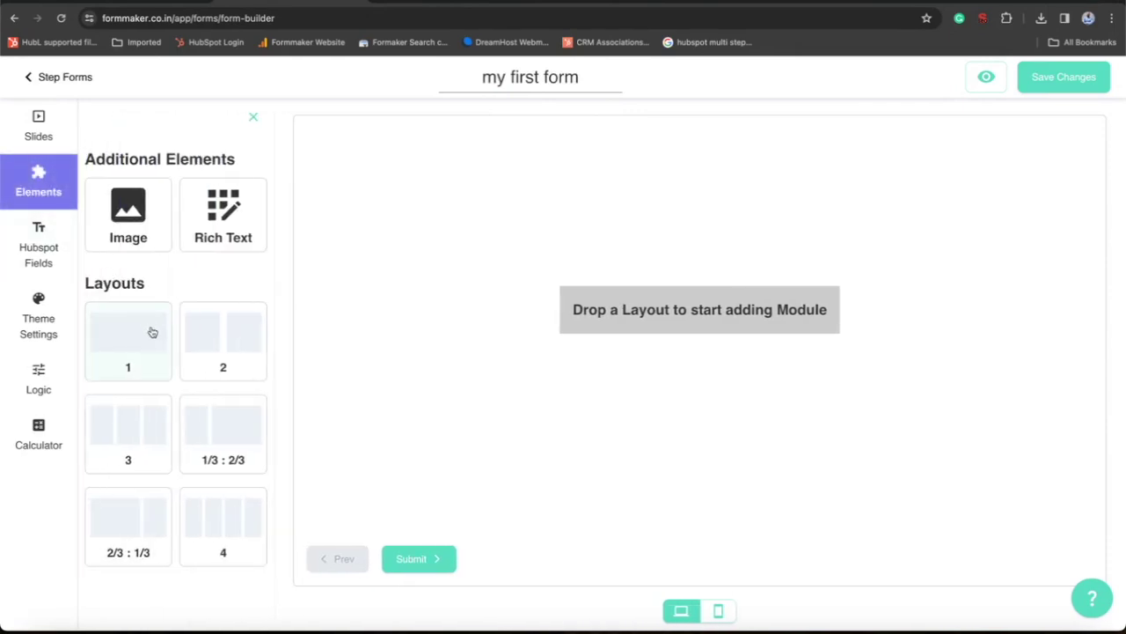
Add one-, two- and one-column layout rows, then put a Rich Text block in the top row.
{"action": "left_click_drag", "start_coordinate": [152, 332], "coordinate": [623, 288]}
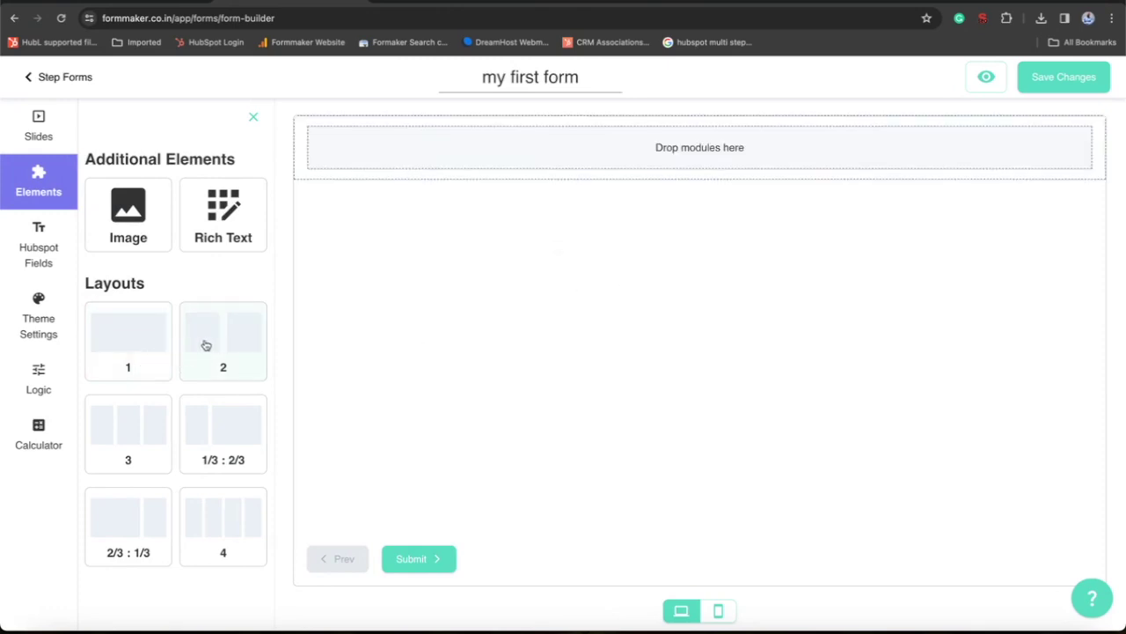
{"action": "left_click_drag", "start_coordinate": [207, 345], "coordinate": [550, 172]}
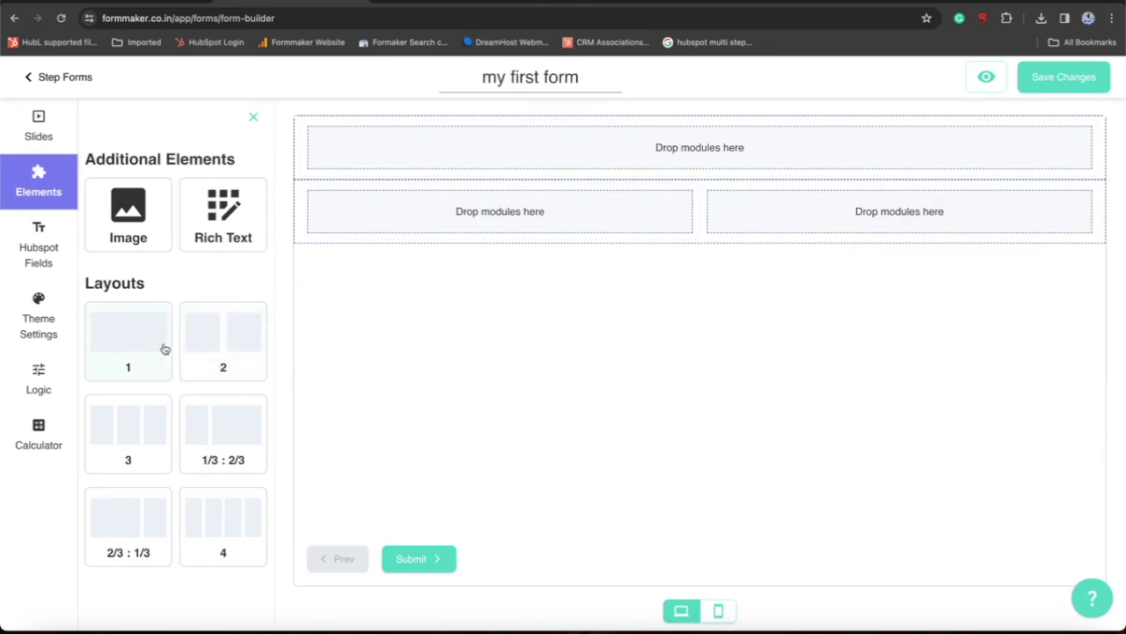
{"action": "left_click_drag", "start_coordinate": [157, 342], "coordinate": [541, 145]}
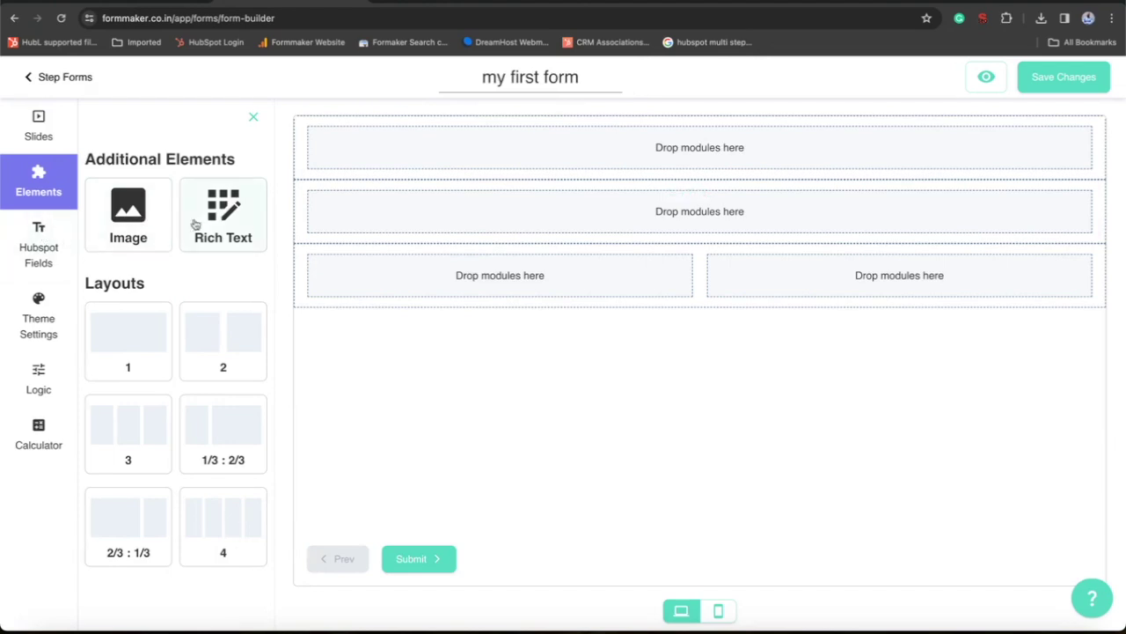
{"action": "left_click_drag", "start_coordinate": [214, 220], "coordinate": [516, 158]}
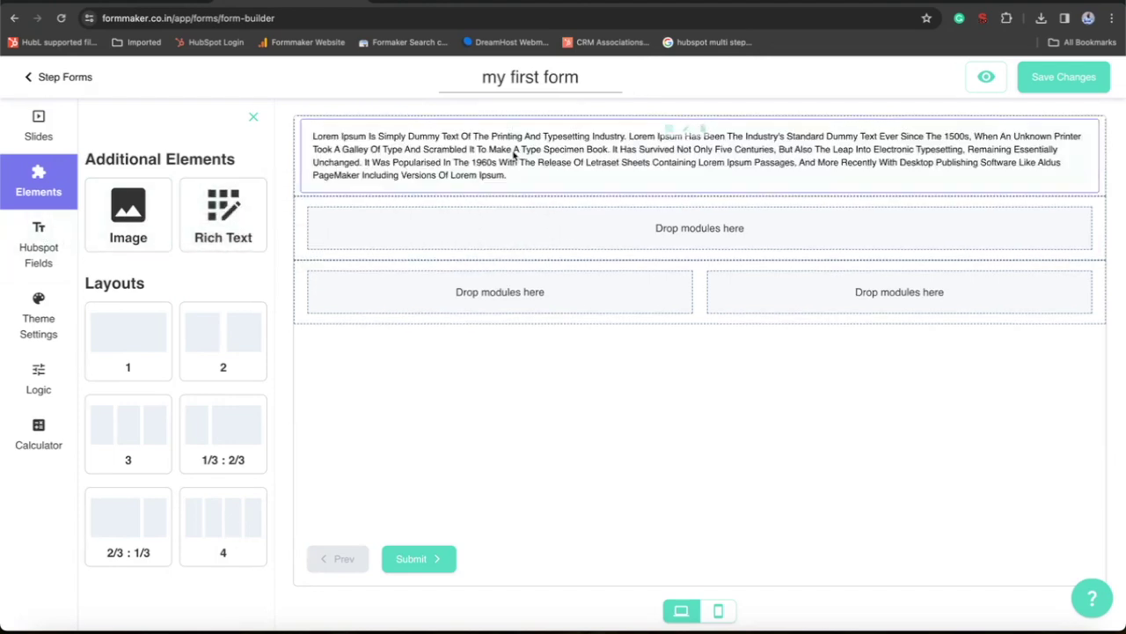
{"action": "left_click", "coordinate": [457, 170]}
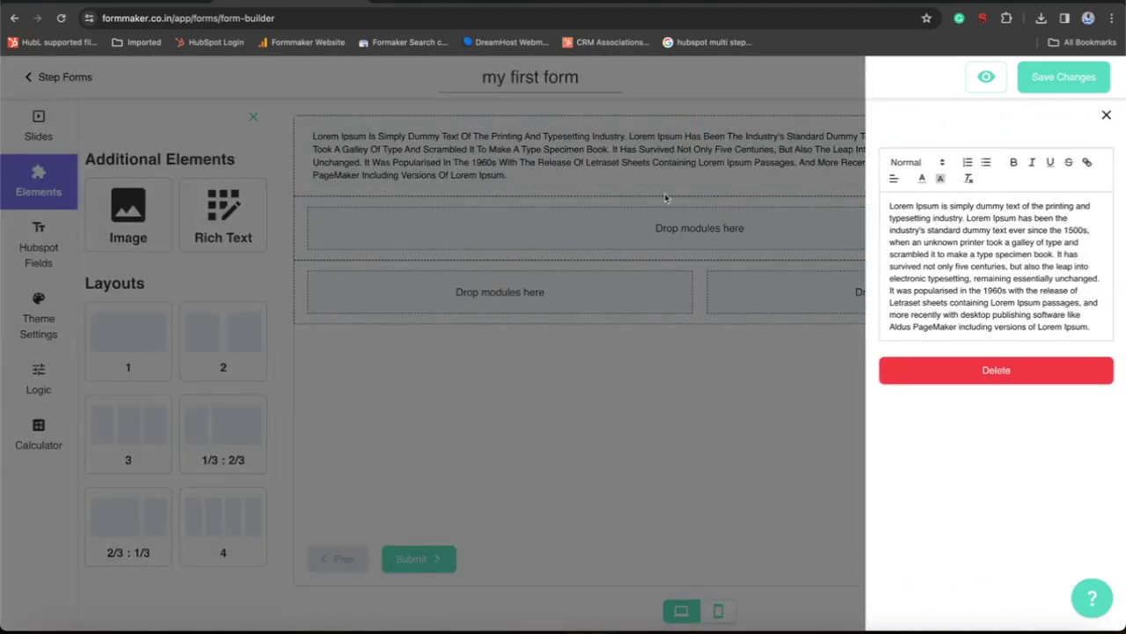
Replace the placeholder paragraph with the text 'Persnol Information'.
{"action": "key", "text": "ctrl+a"}
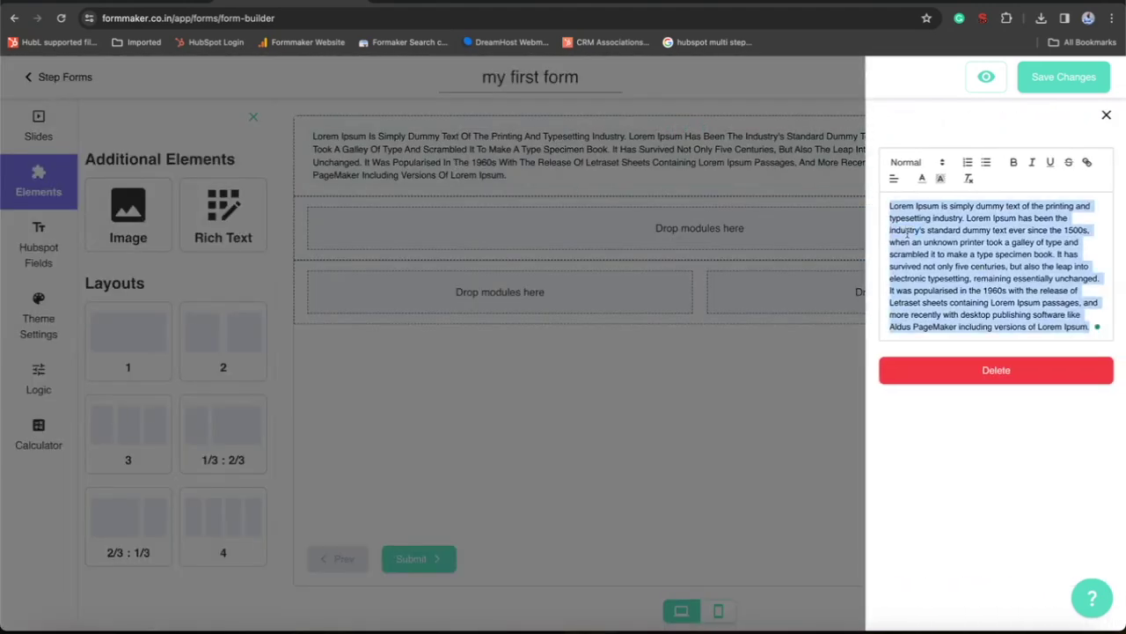
{"action": "key", "text": "BackSpace"}
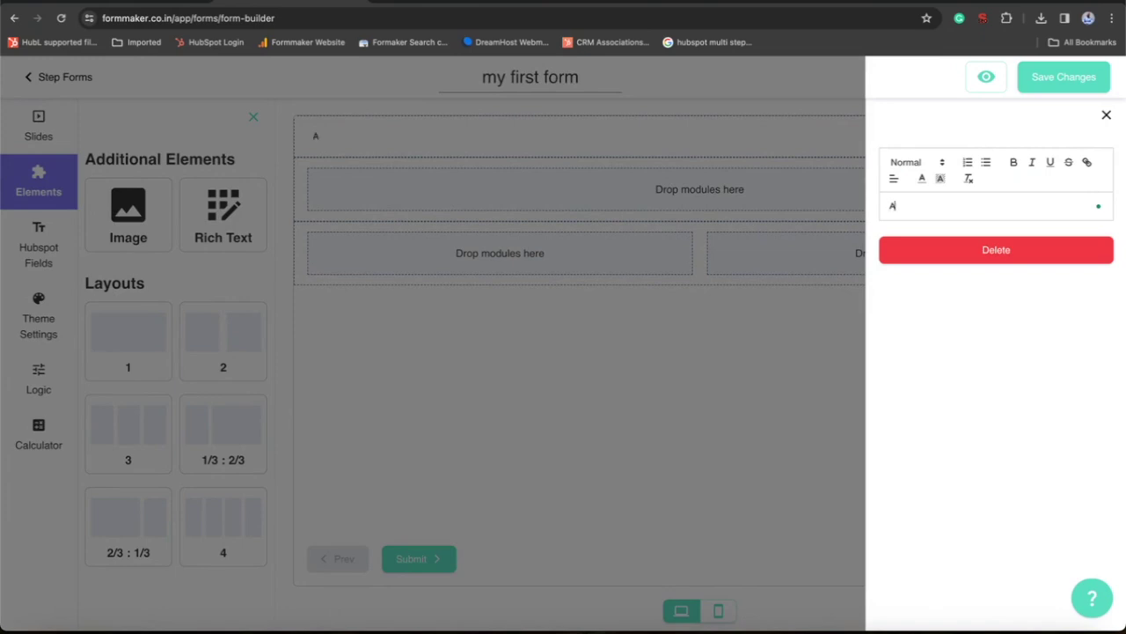
{"action": "key", "text": "Caps_Lock"}
{"action": "key", "text": "BackSpace"}
{"action": "type", "text": "PERS"}
{"action": "key", "text": "BackSpace"}
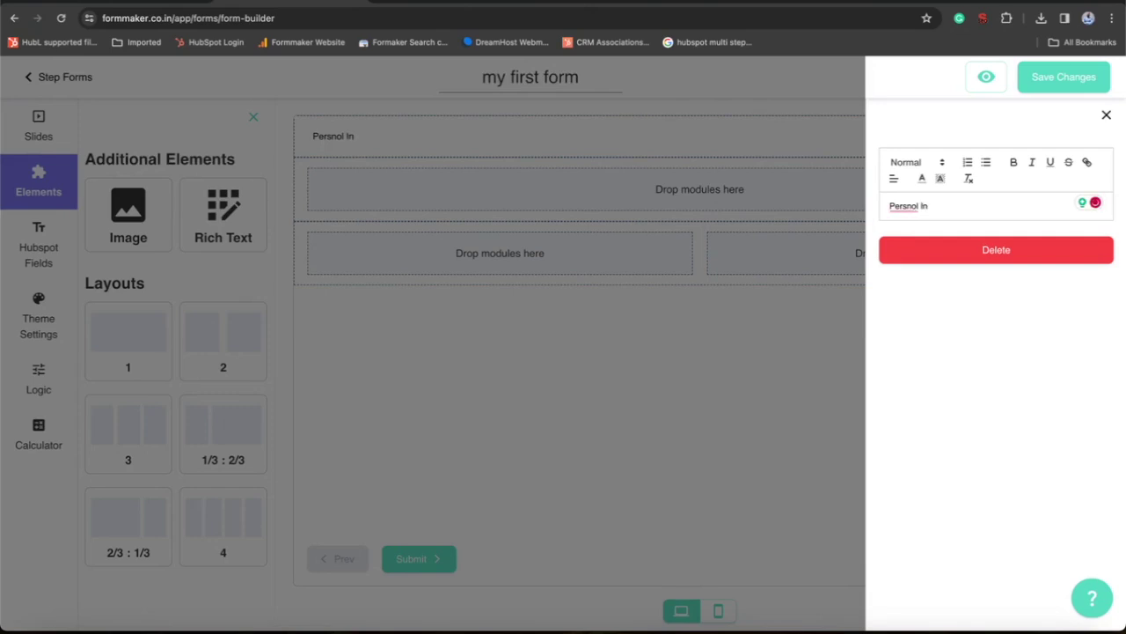
{"action": "type", "text": "formation"}
Format the heading text as Heading 2 and close the editor.
{"action": "left_click", "coordinate": [908, 172]}
{"action": "left_click", "coordinate": [912, 217]}
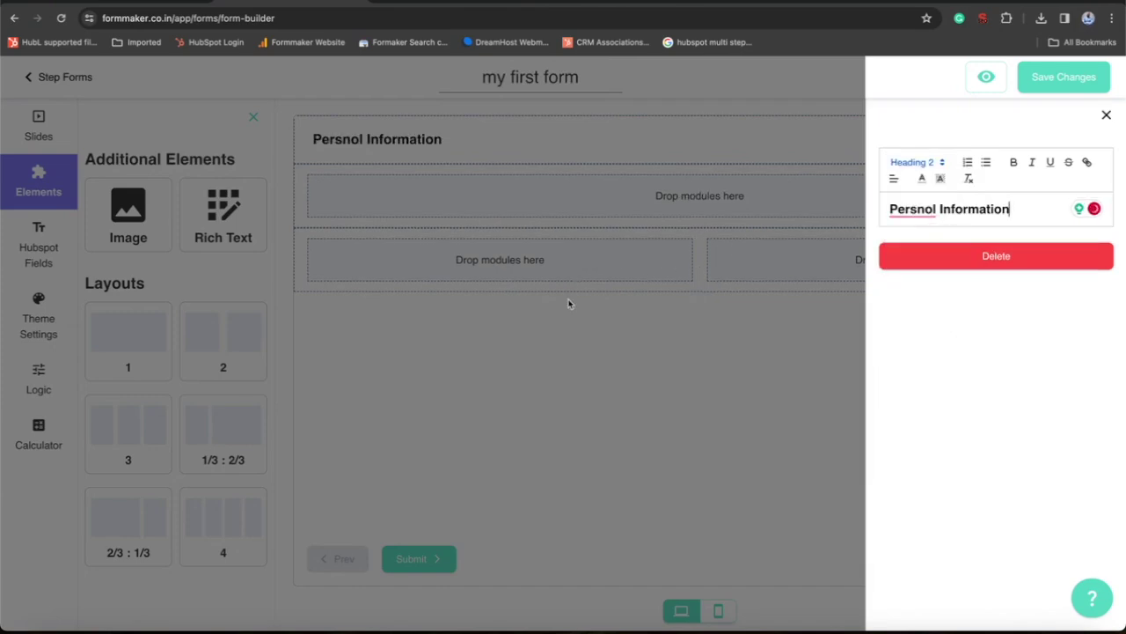
{"action": "left_click", "coordinate": [556, 385]}
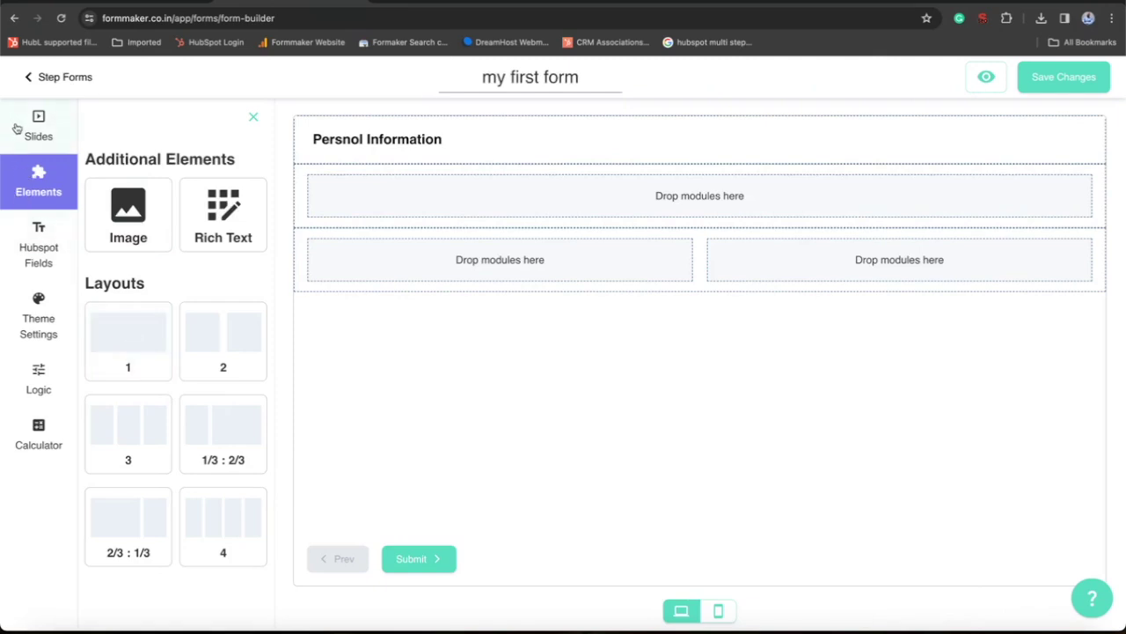
{"action": "left_click", "coordinate": [18, 125]}
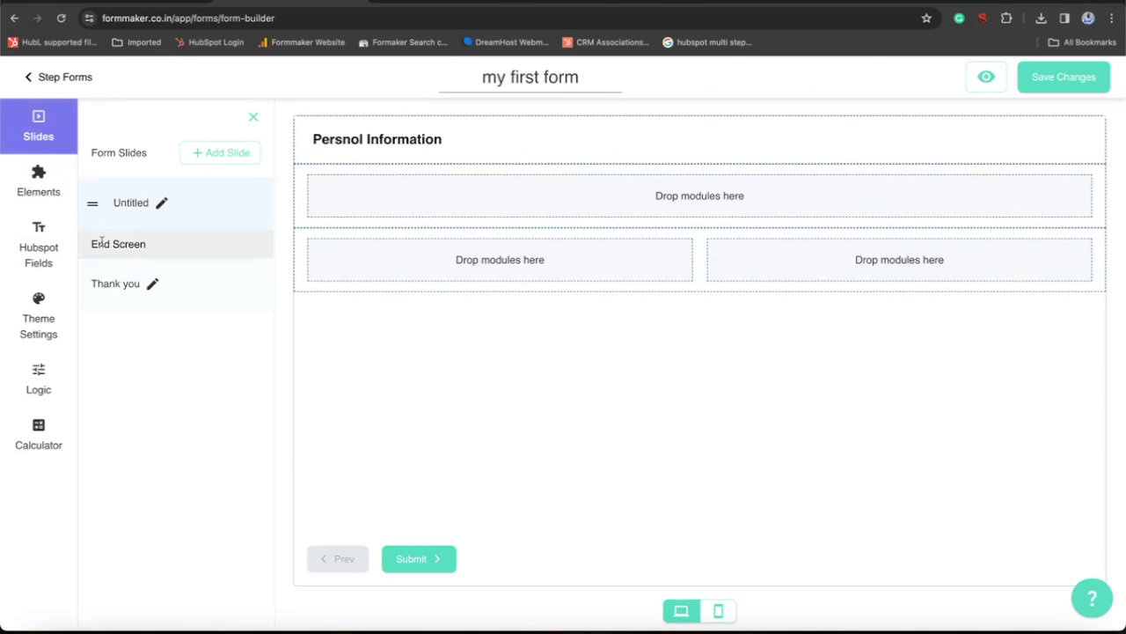
Rename the Untitled slide to 'Step 1'.
{"action": "left_click", "coordinate": [163, 205]}
{"action": "double_click", "coordinate": [146, 201]}
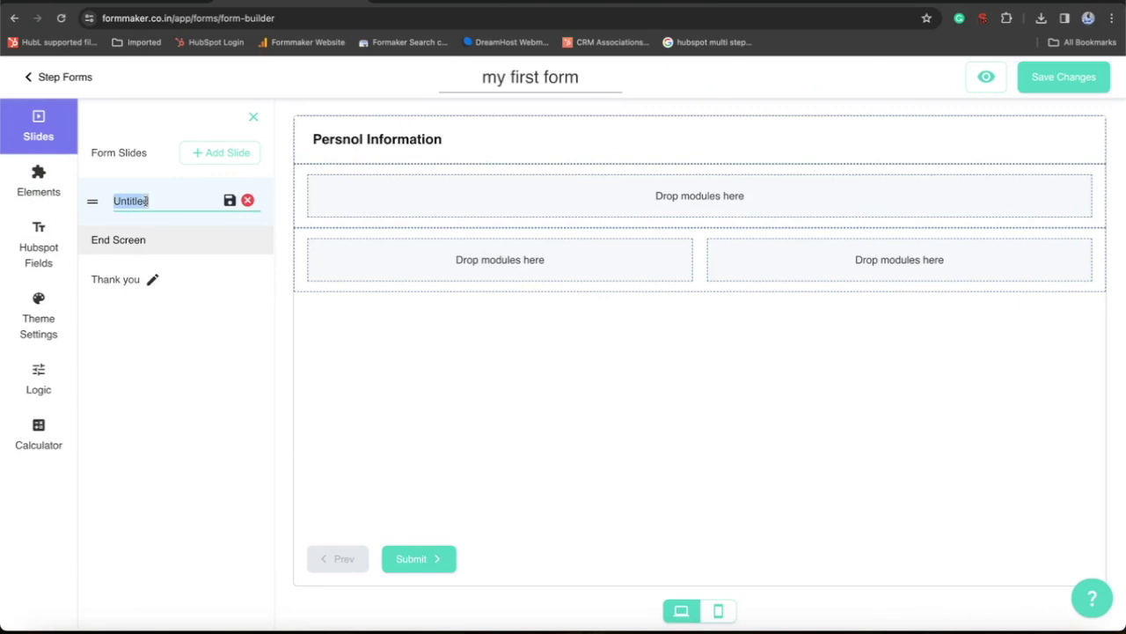
{"action": "key", "text": "BackSpace"}
{"action": "left_click", "coordinate": [230, 201]}
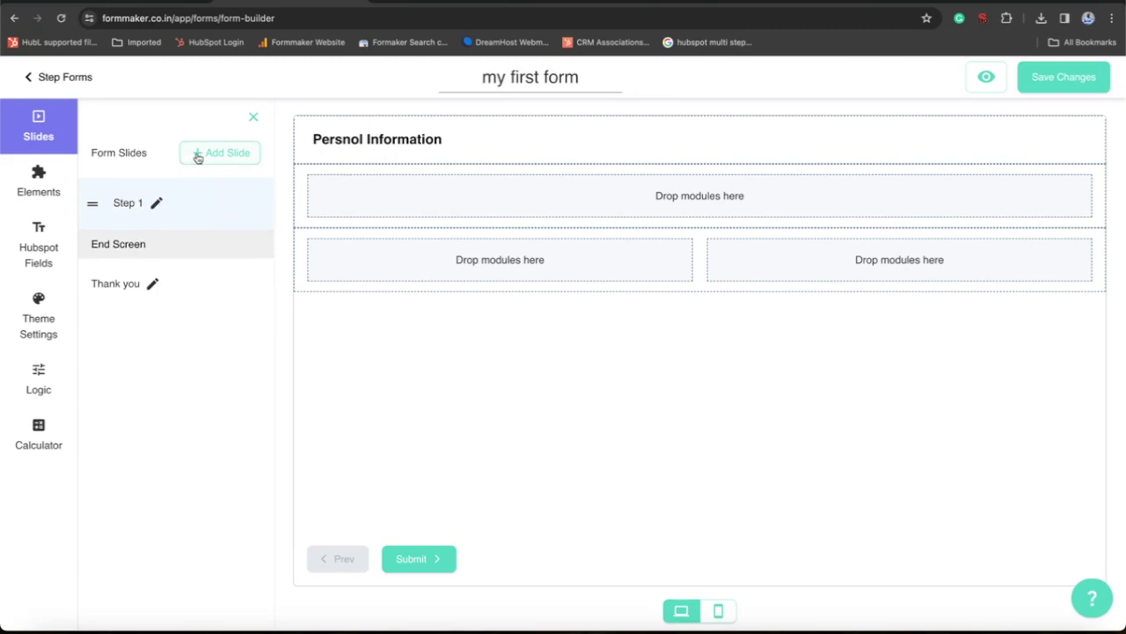
Add a second slide and name it 'Step 2'.
{"action": "left_click", "coordinate": [198, 155]}
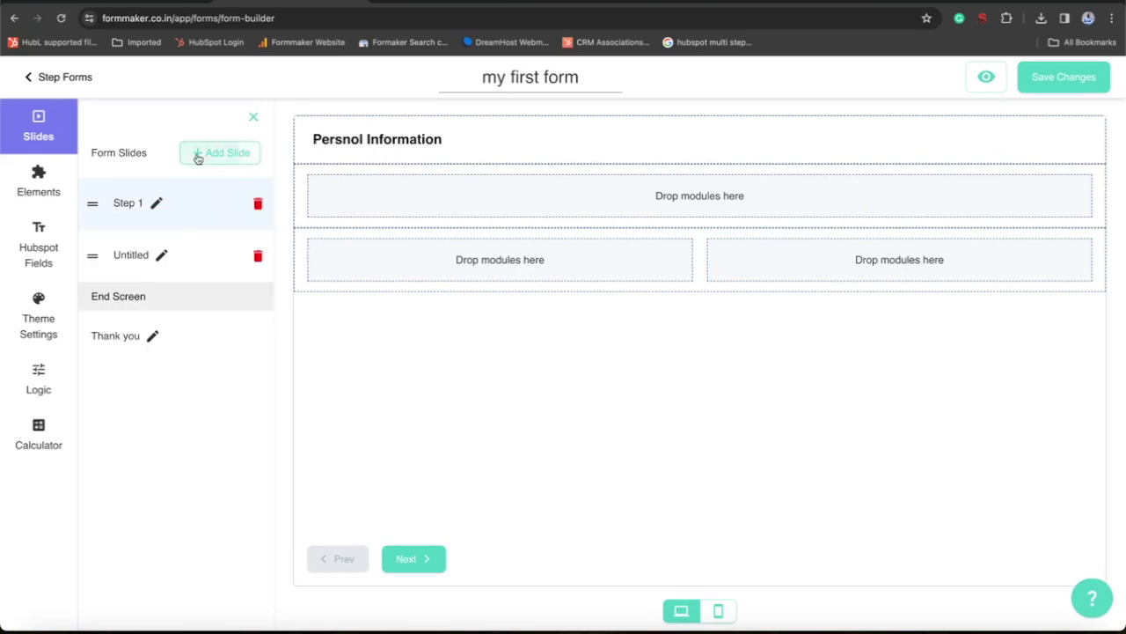
{"action": "left_click", "coordinate": [163, 255]}
{"action": "double_click", "coordinate": [144, 254]}
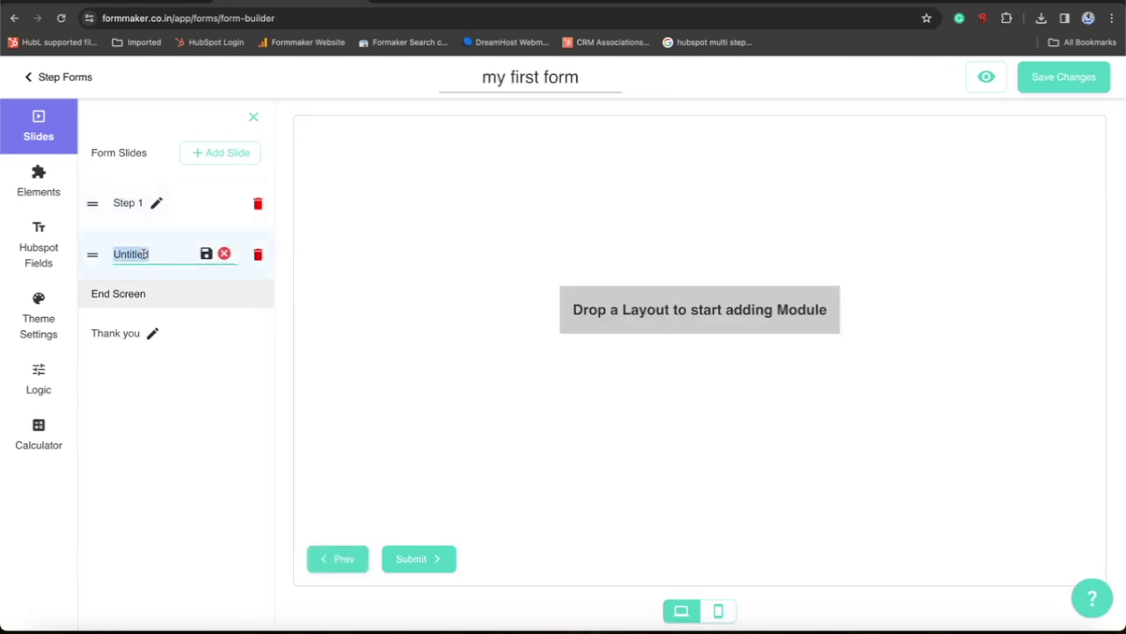
{"action": "key", "text": "BackSpace"}
{"action": "left_click", "coordinate": [205, 255]}
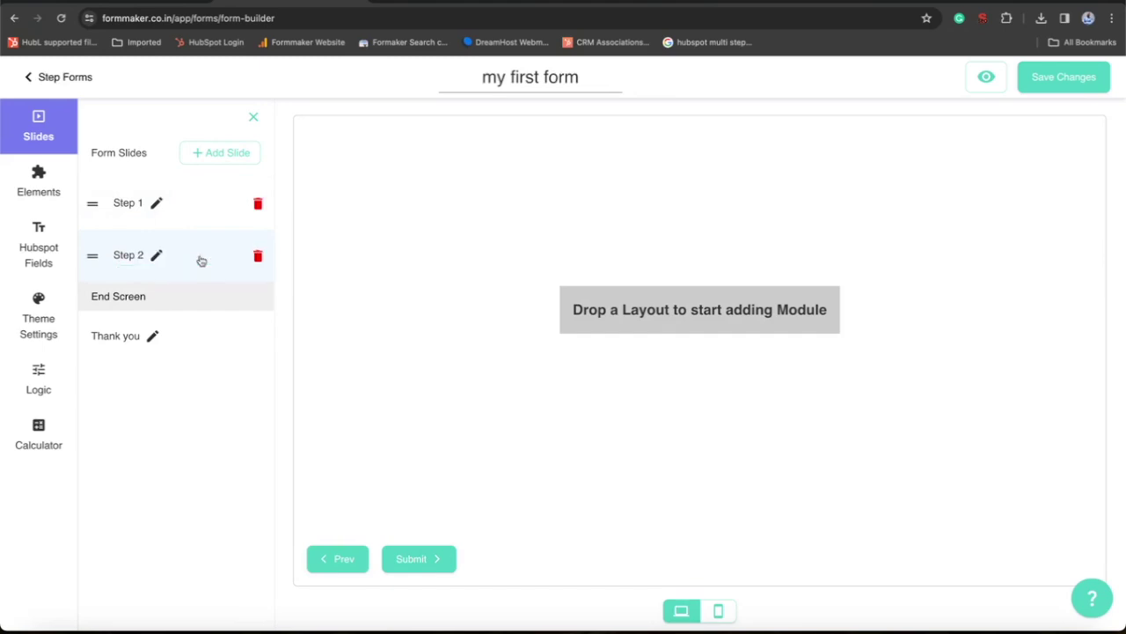
On Step 1, place the HubSpot First Name field in the second row.
{"action": "left_click", "coordinate": [187, 211]}
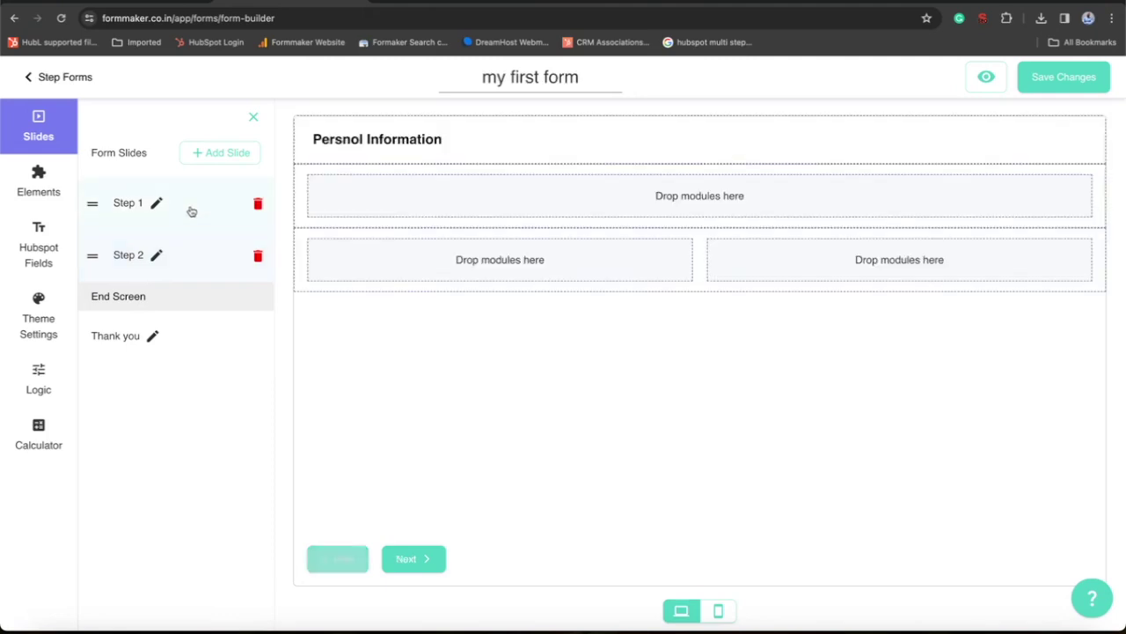
{"action": "left_click", "coordinate": [40, 201]}
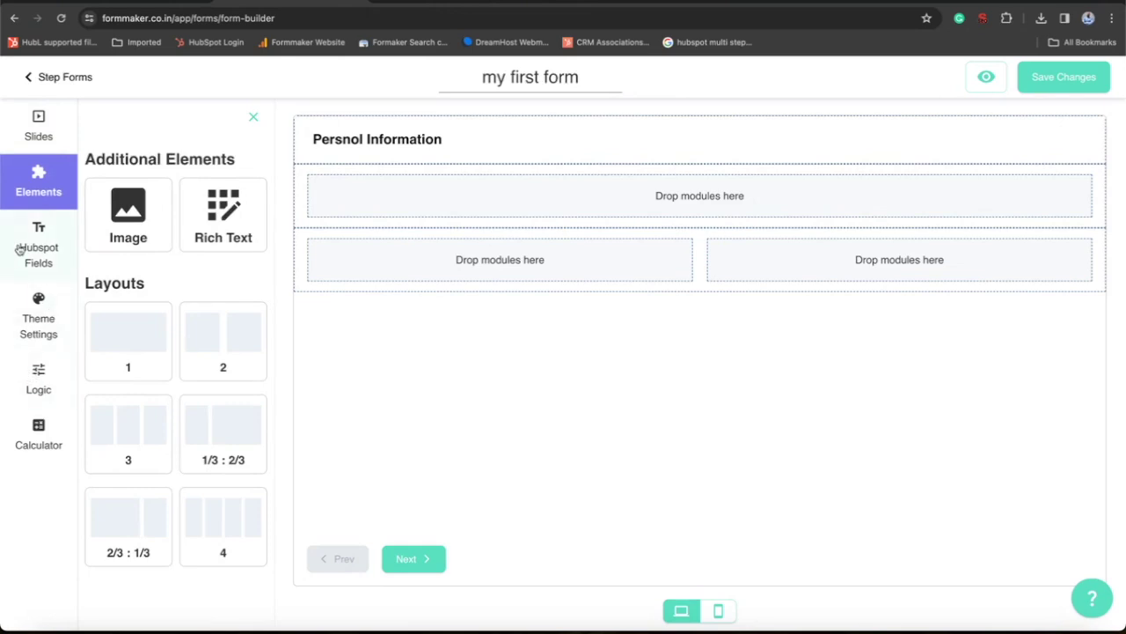
{"action": "left_click", "coordinate": [20, 249]}
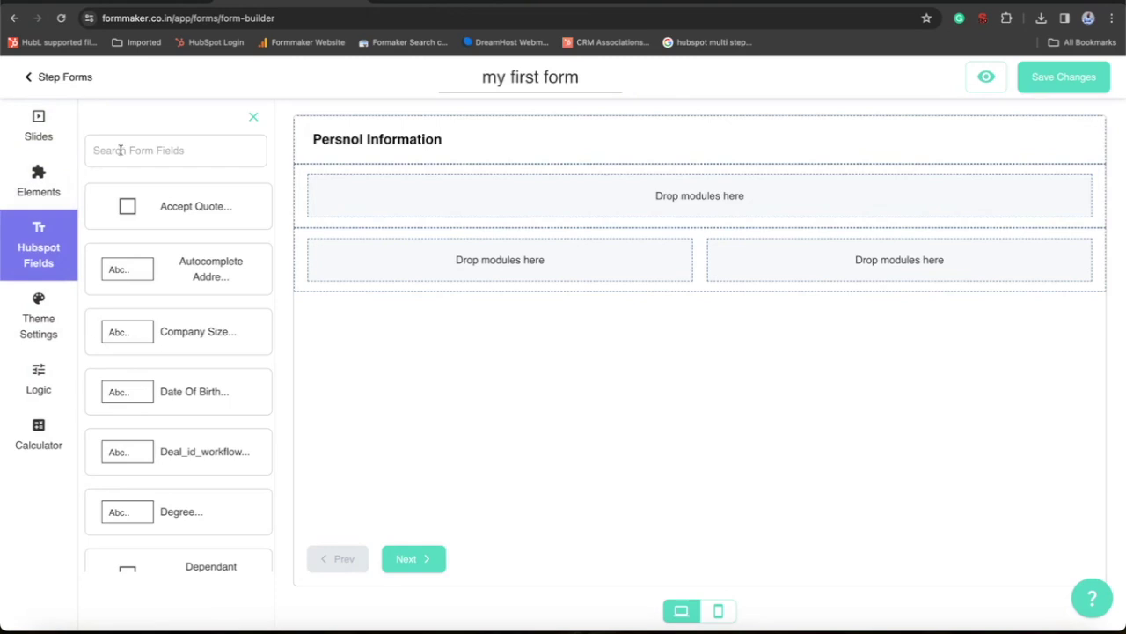
{"action": "left_click", "coordinate": [121, 151]}
{"action": "type", "text": "fir"}
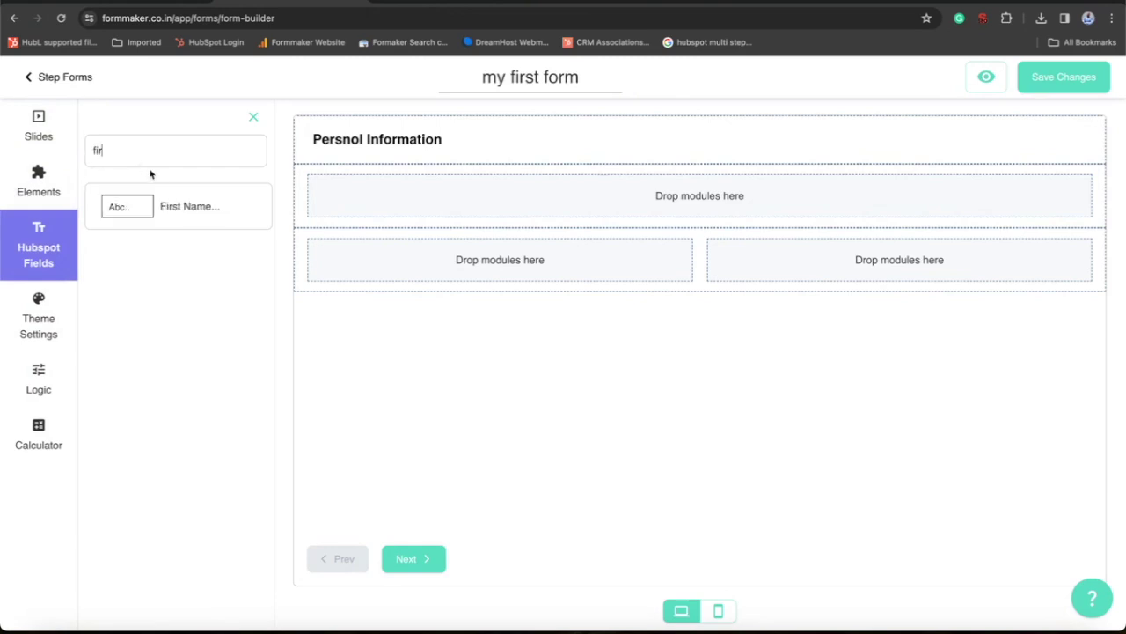
{"action": "left_click_drag", "start_coordinate": [181, 206], "coordinate": [523, 188]}
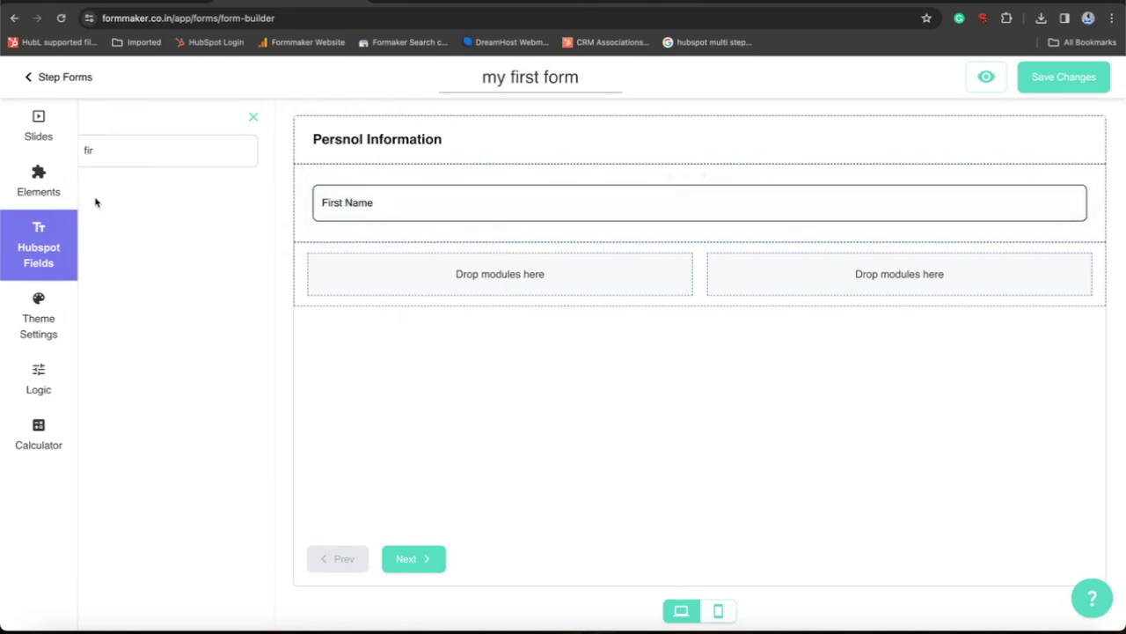
Put Last Name in the two-column row's left half and Email beside it.
{"action": "key", "text": "BackSpace"}
{"action": "key", "text": "BackSpace"}
{"action": "key", "text": "BackSpace"}
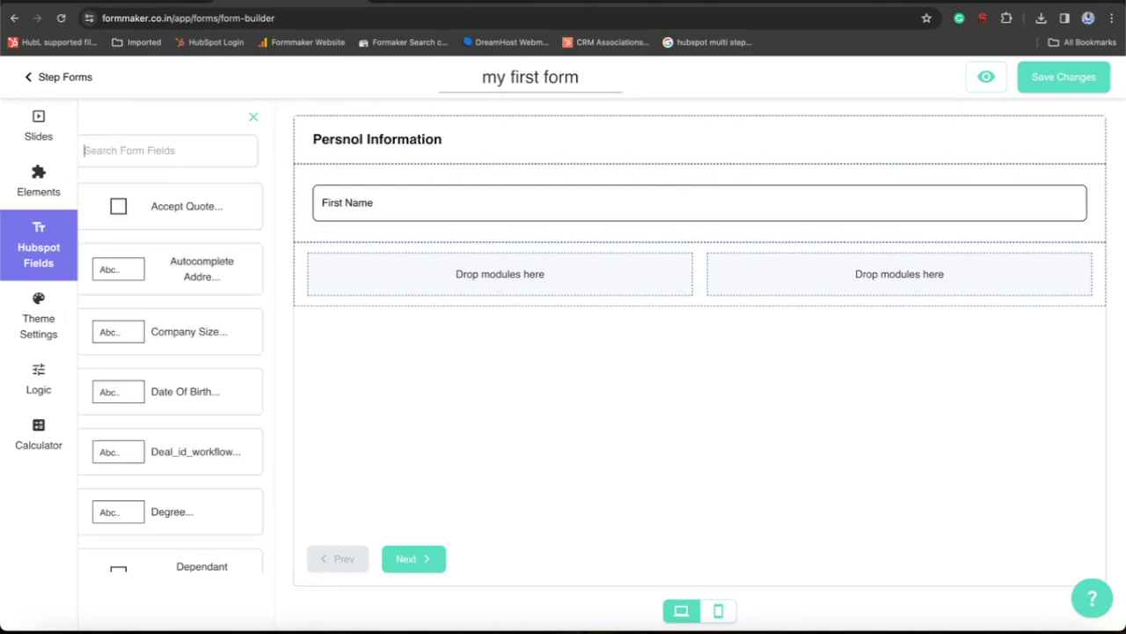
{"action": "type", "text": "las"}
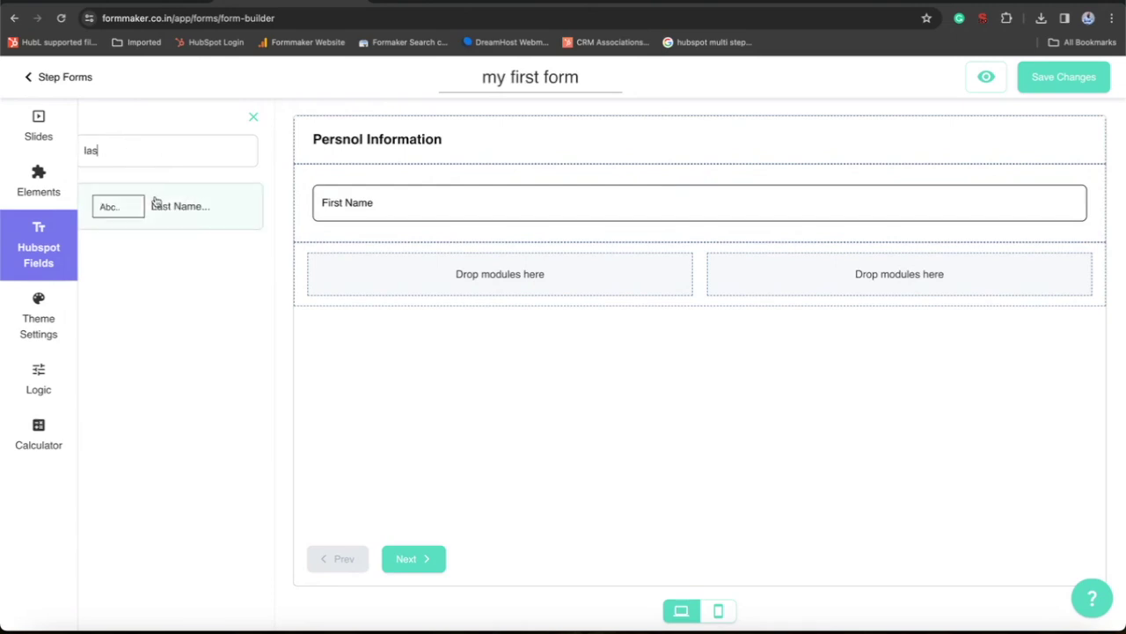
{"action": "left_click_drag", "start_coordinate": [156, 205], "coordinate": [437, 270]}
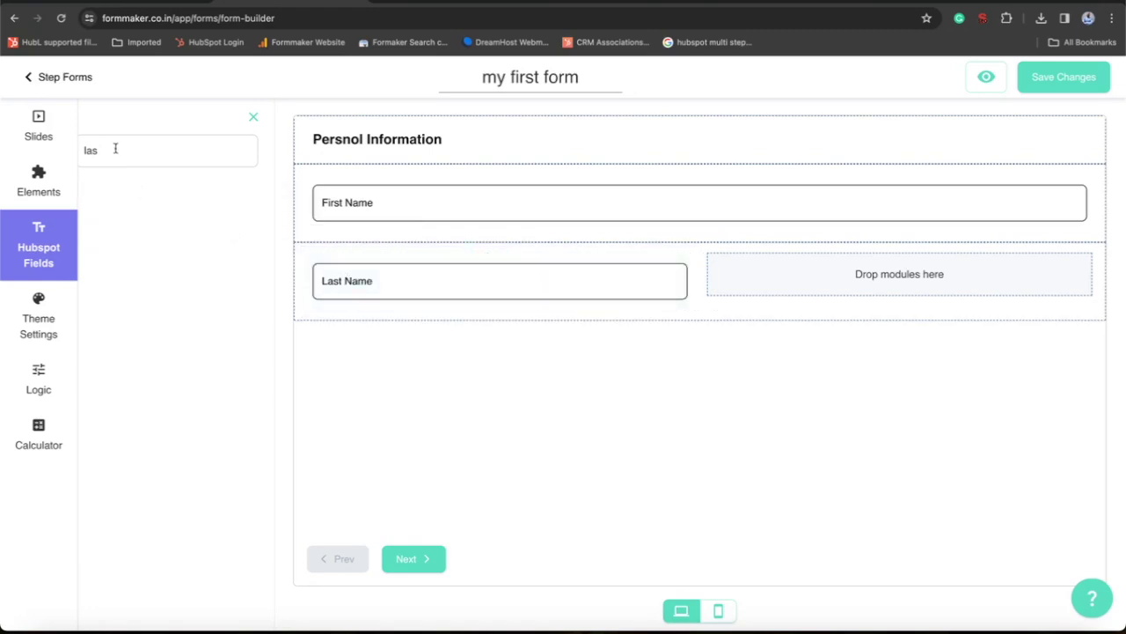
{"action": "key", "text": "BackSpace"}
{"action": "key", "text": "BackSpace"}
{"action": "key", "text": "BackSpace"}
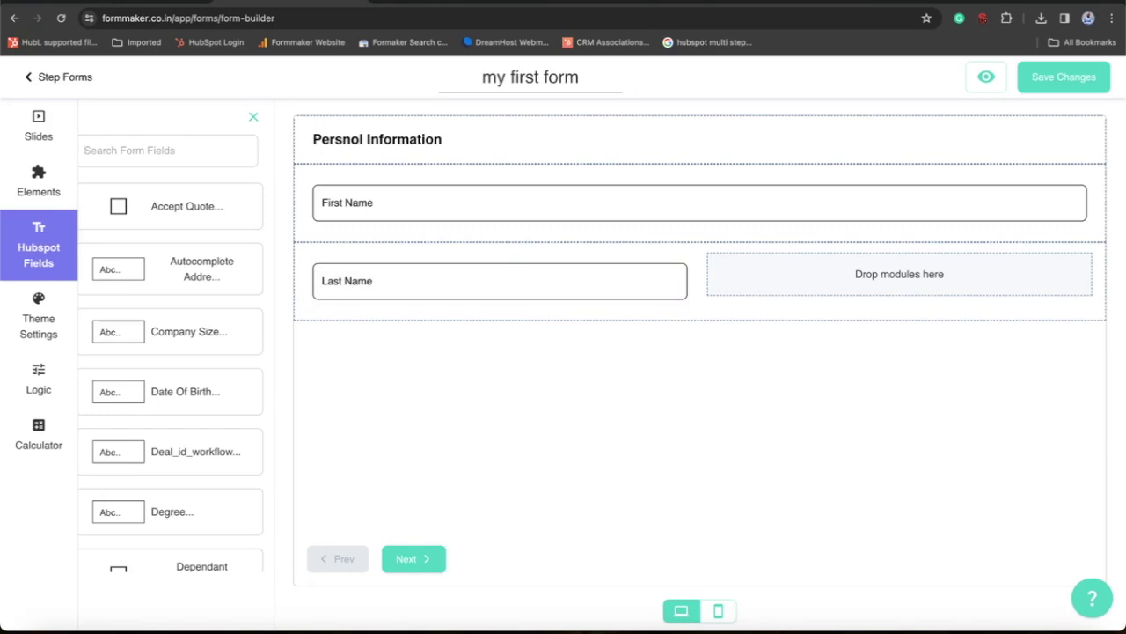
{"action": "type", "text": "ema"}
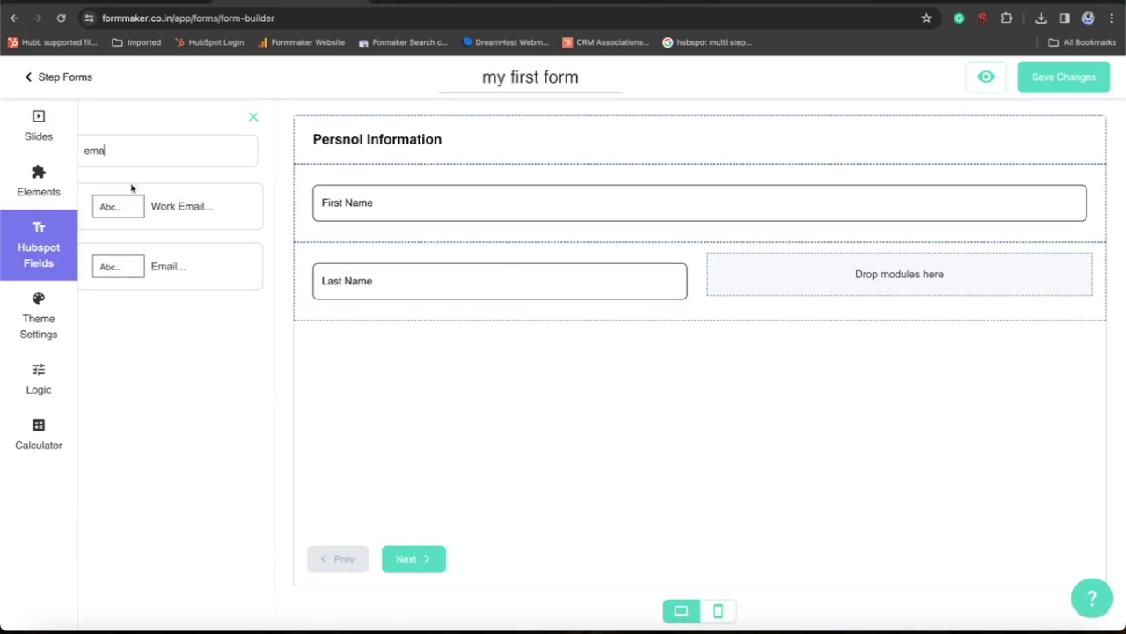
{"action": "left_click_drag", "start_coordinate": [164, 259], "coordinate": [795, 279]}
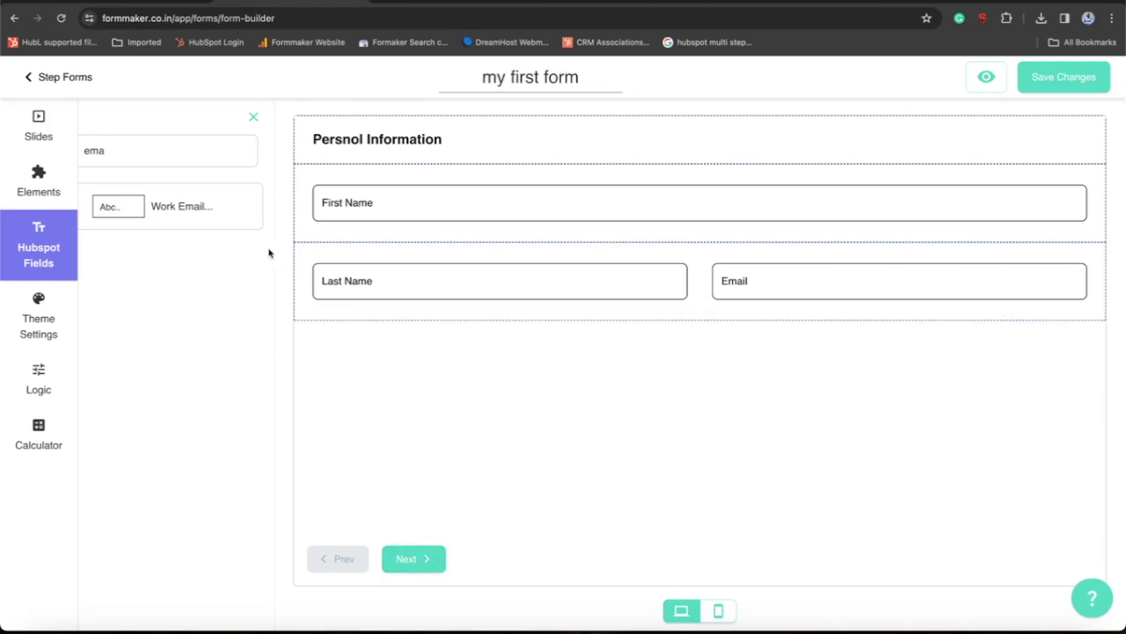
Go to the empty second step and add a one-column row.
{"action": "left_click", "coordinate": [413, 558]}
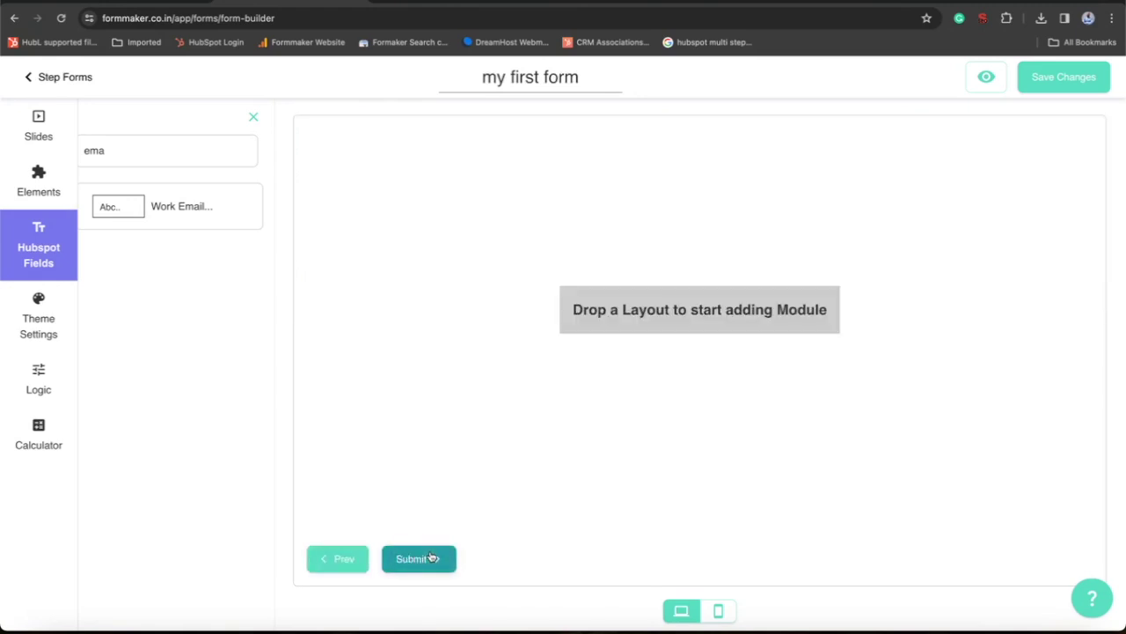
{"action": "left_click", "coordinate": [48, 191]}
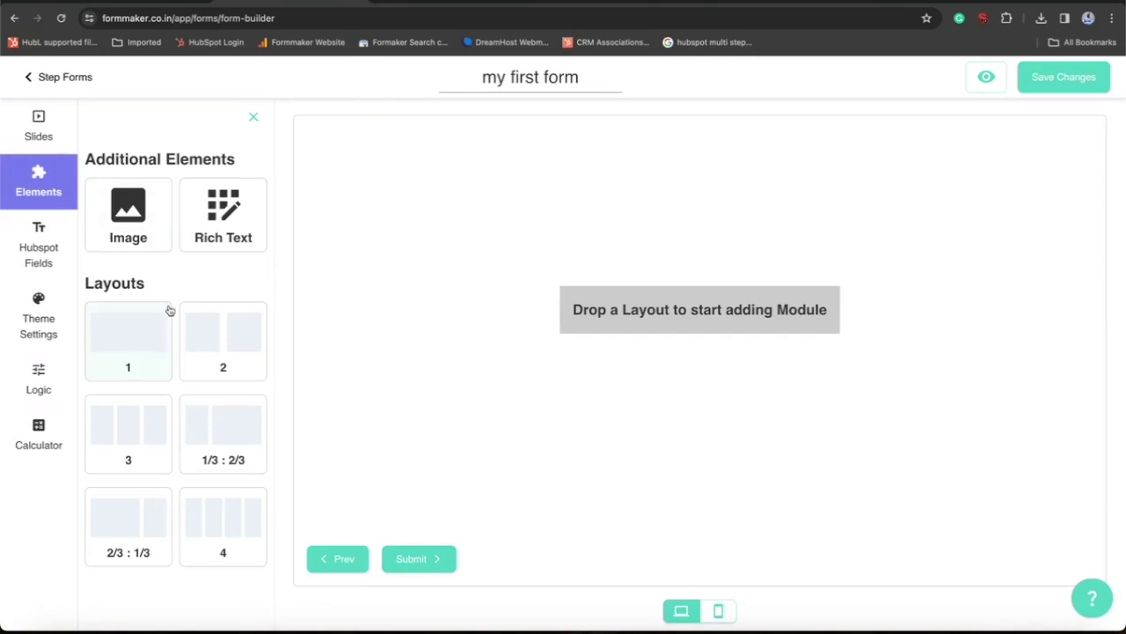
{"action": "left_click_drag", "start_coordinate": [161, 350], "coordinate": [650, 306]}
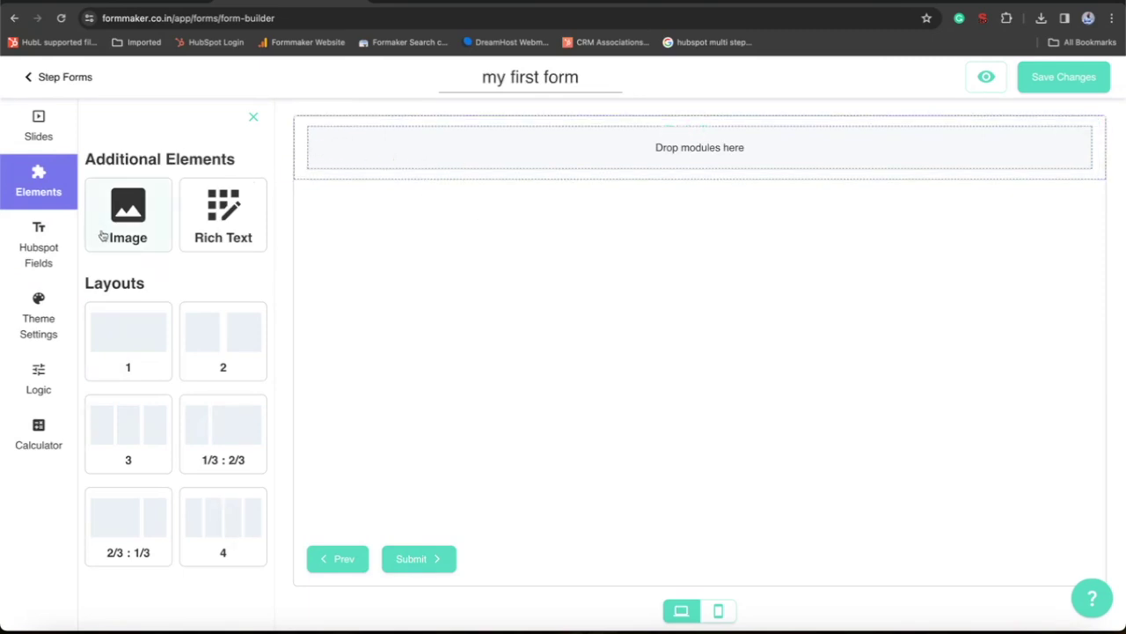
Drop the HubSpot Gender Option field into the row and open its settings.
{"action": "left_click", "coordinate": [48, 231]}
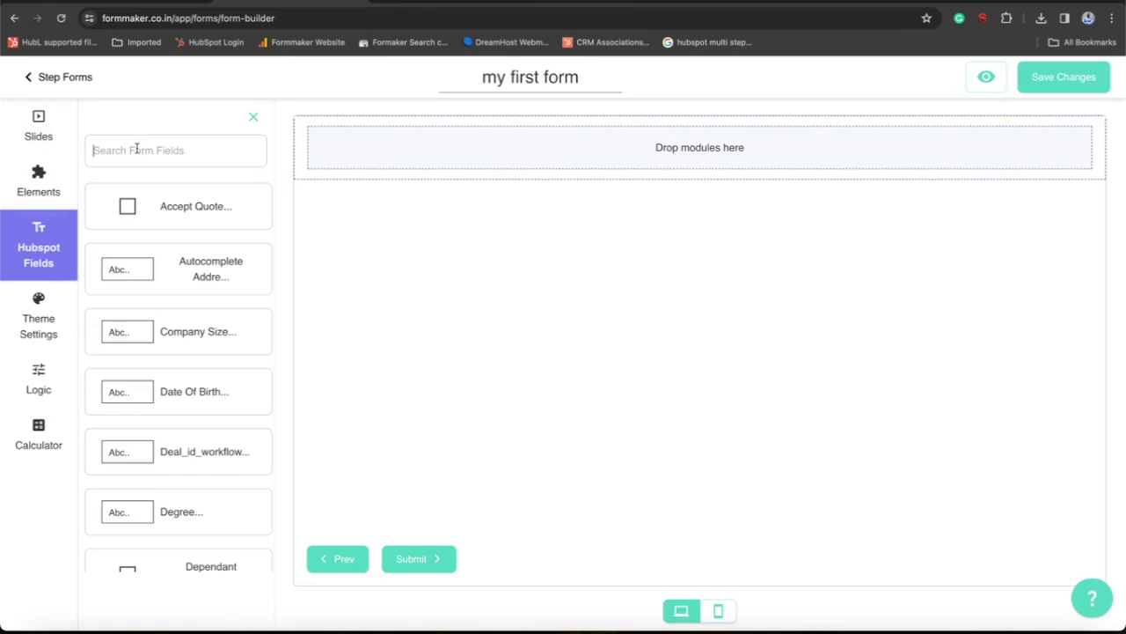
{"action": "type", "text": "ge"}
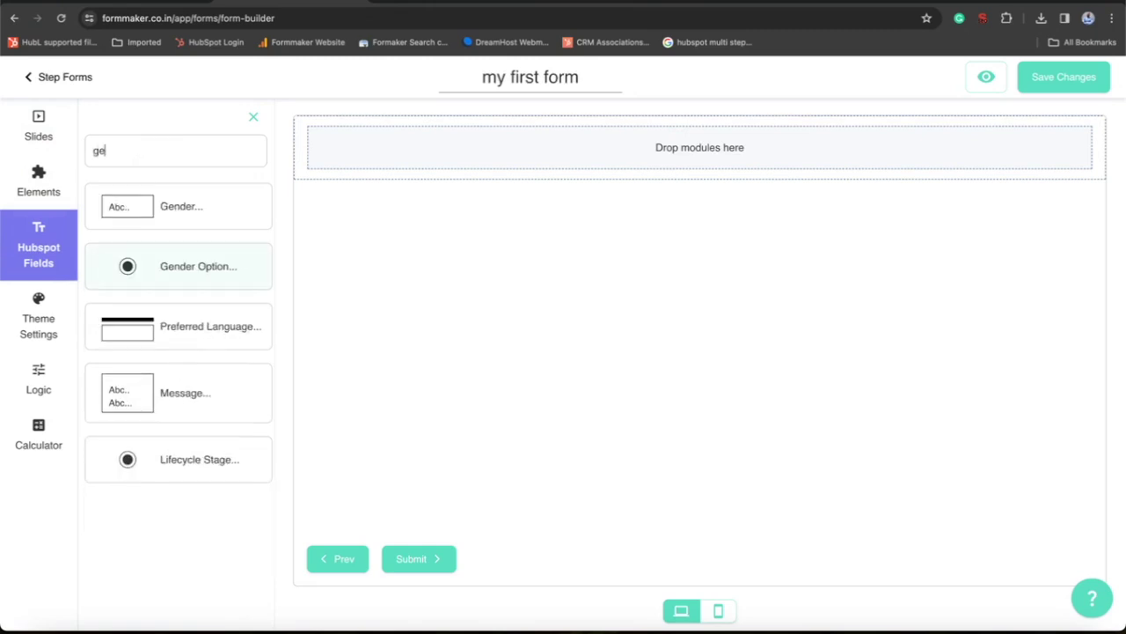
{"action": "left_click", "coordinate": [151, 286]}
{"action": "left_click_drag", "start_coordinate": [151, 286], "coordinate": [482, 183]}
{"action": "left_click_drag", "start_coordinate": [174, 268], "coordinate": [435, 143]}
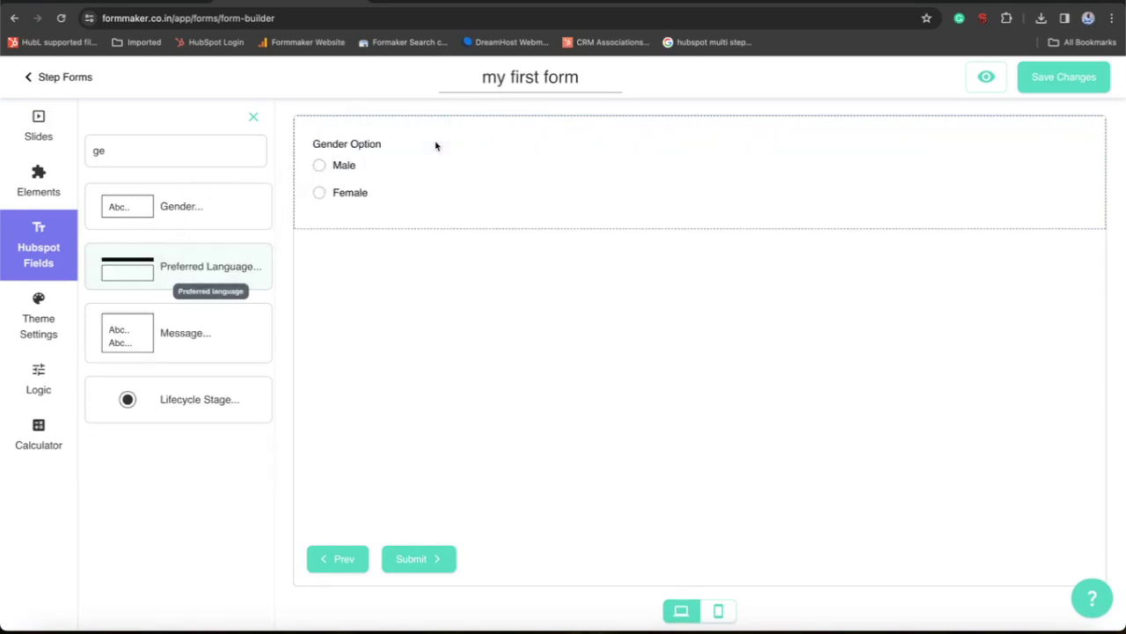
{"action": "left_click", "coordinate": [459, 190]}
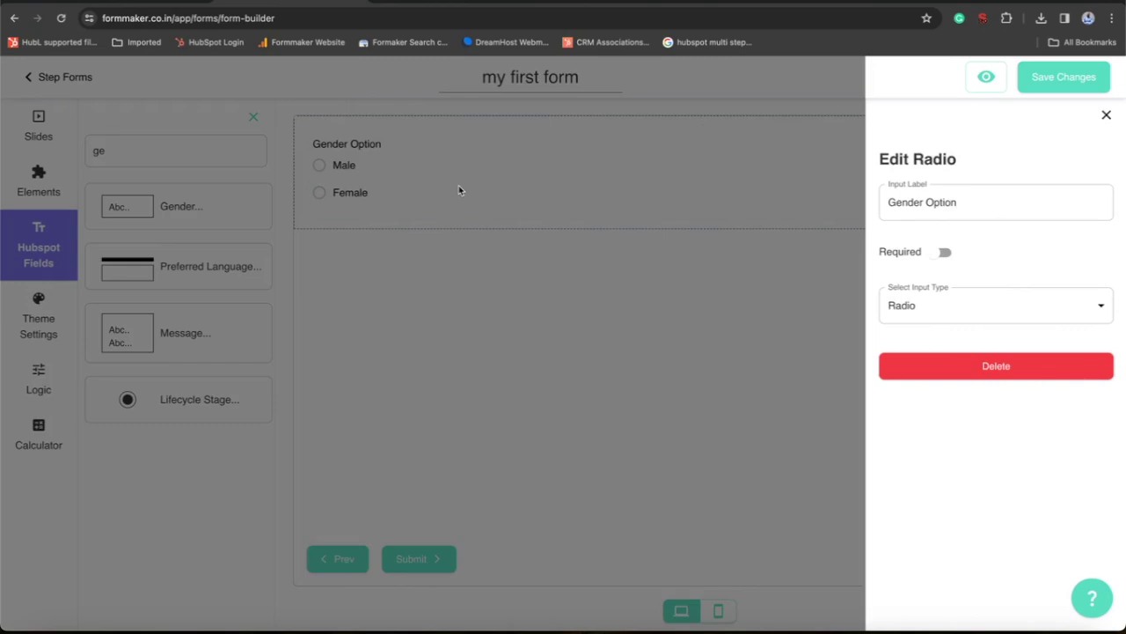
Switch Gender Option to Image Select and give Male the male avatar.
{"action": "left_click", "coordinate": [923, 310]}
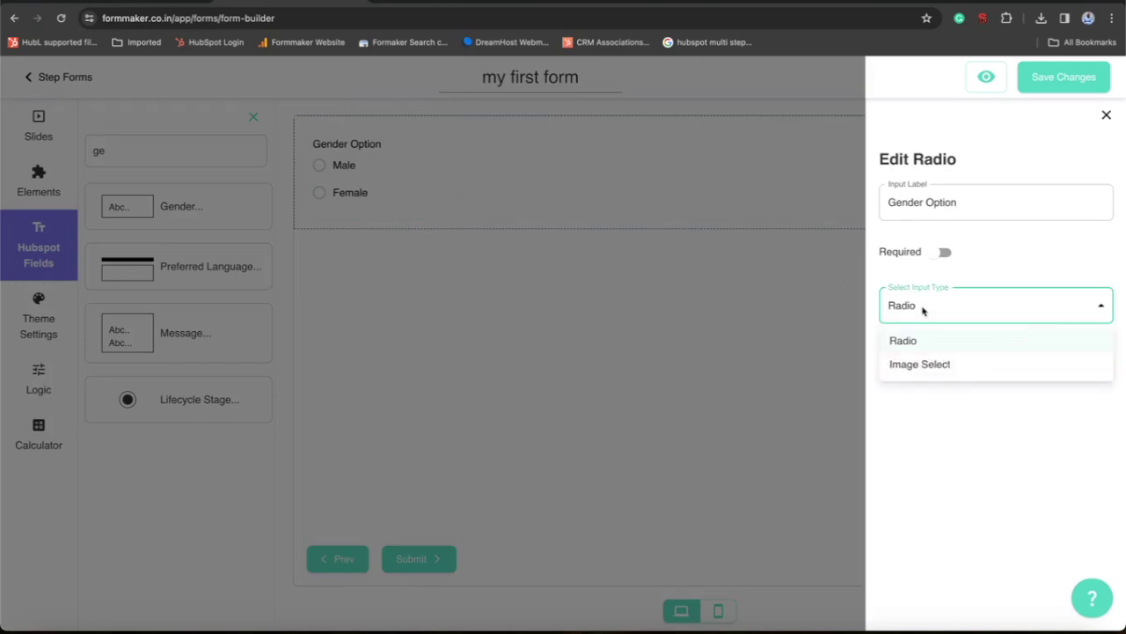
{"action": "left_click", "coordinate": [946, 375]}
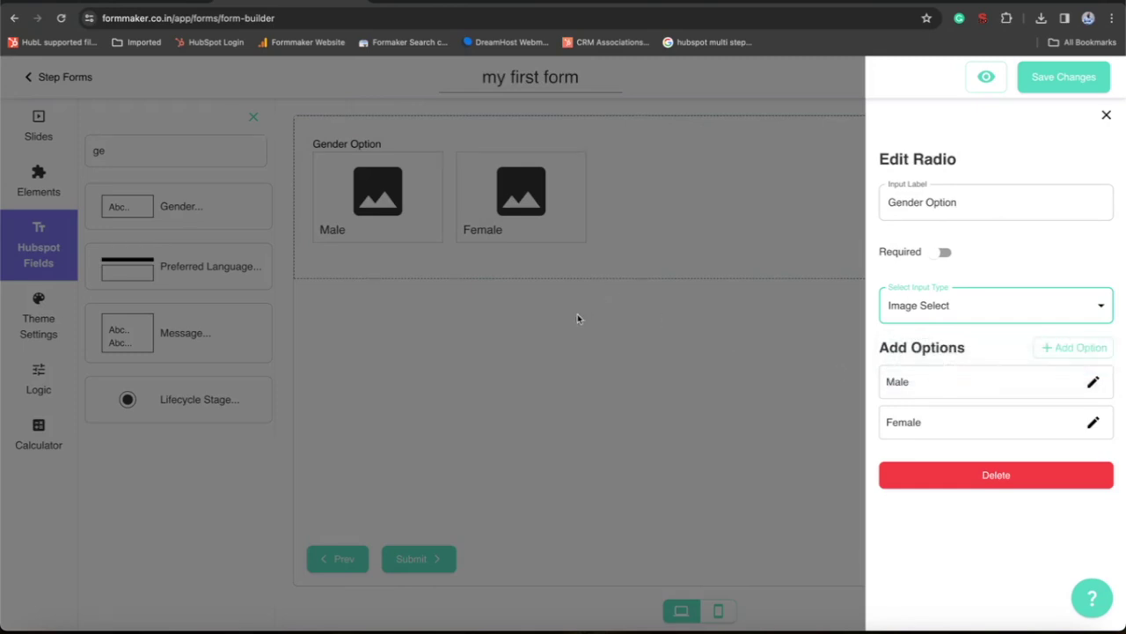
{"action": "left_click", "coordinate": [1093, 382]}
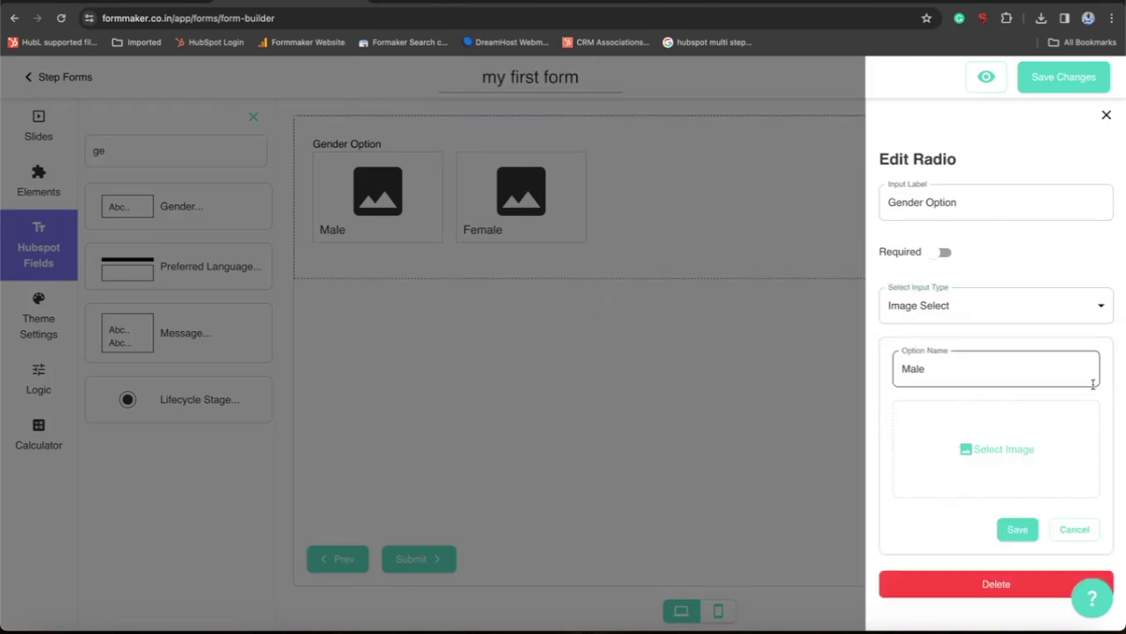
{"action": "left_click", "coordinate": [1003, 450]}
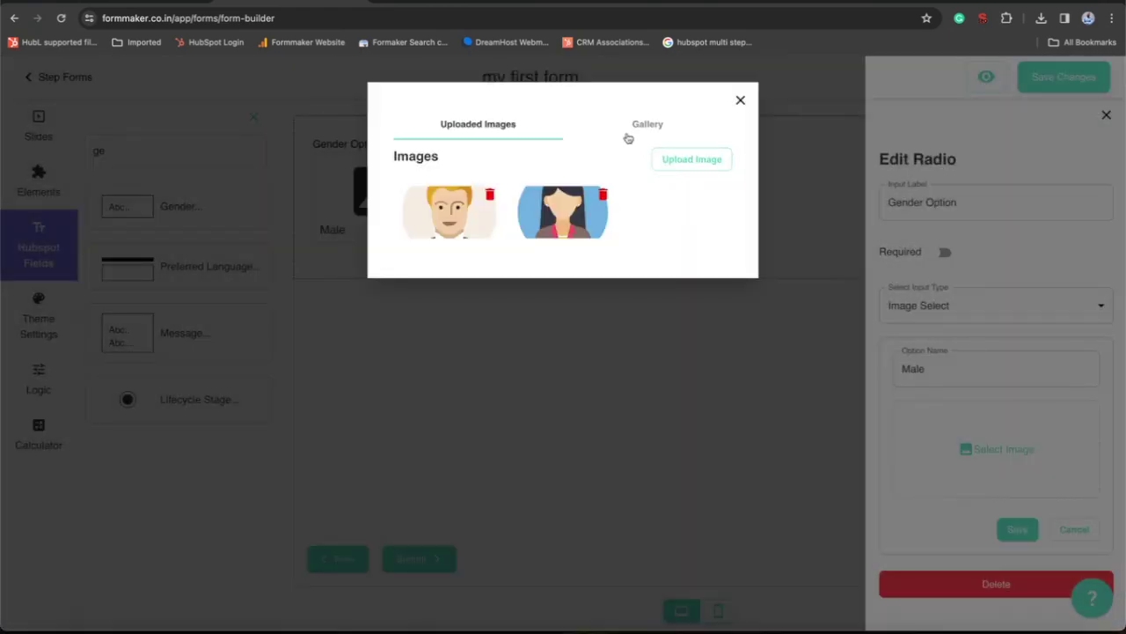
{"action": "left_click", "coordinate": [443, 223]}
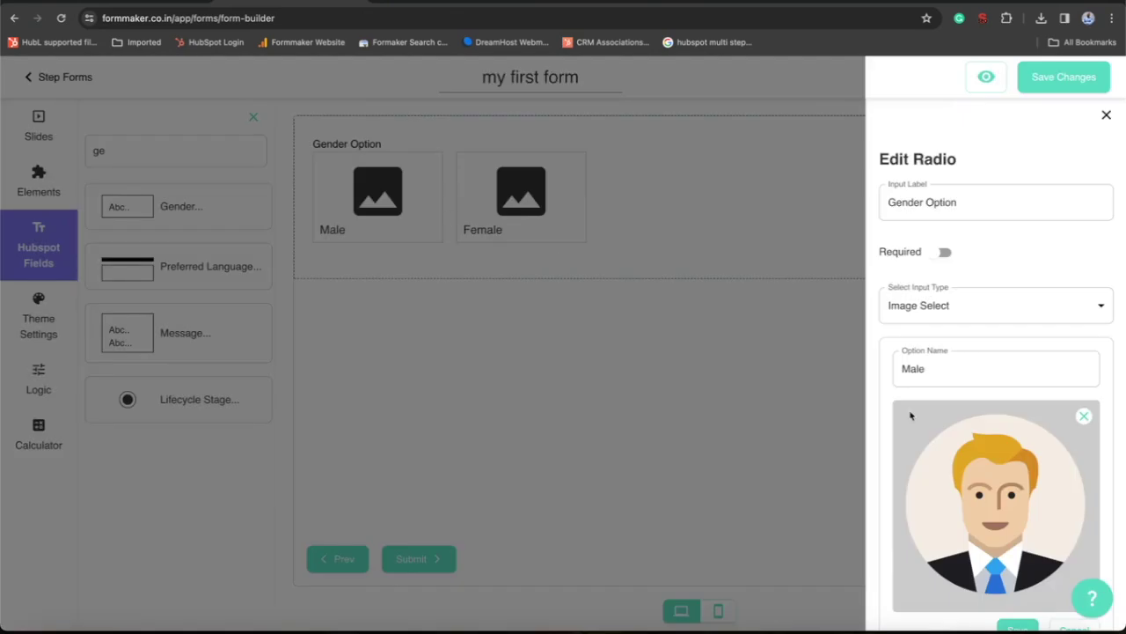
{"action": "scroll", "coordinate": [965, 494], "scroll_direction": "down", "scroll_amount": 2}
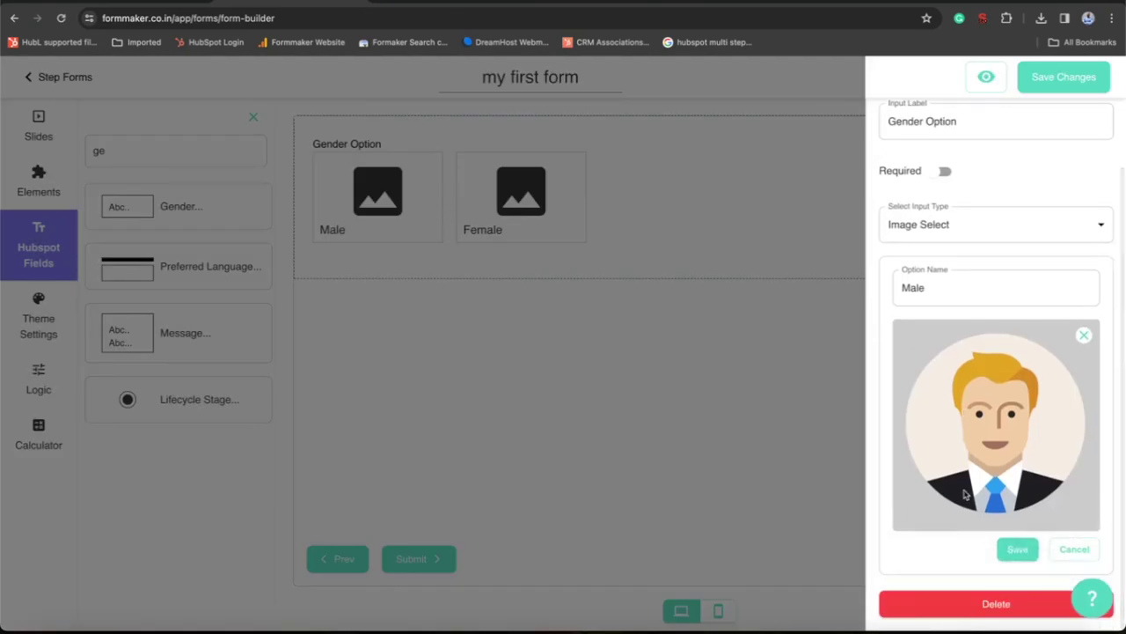
{"action": "left_click", "coordinate": [1007, 549]}
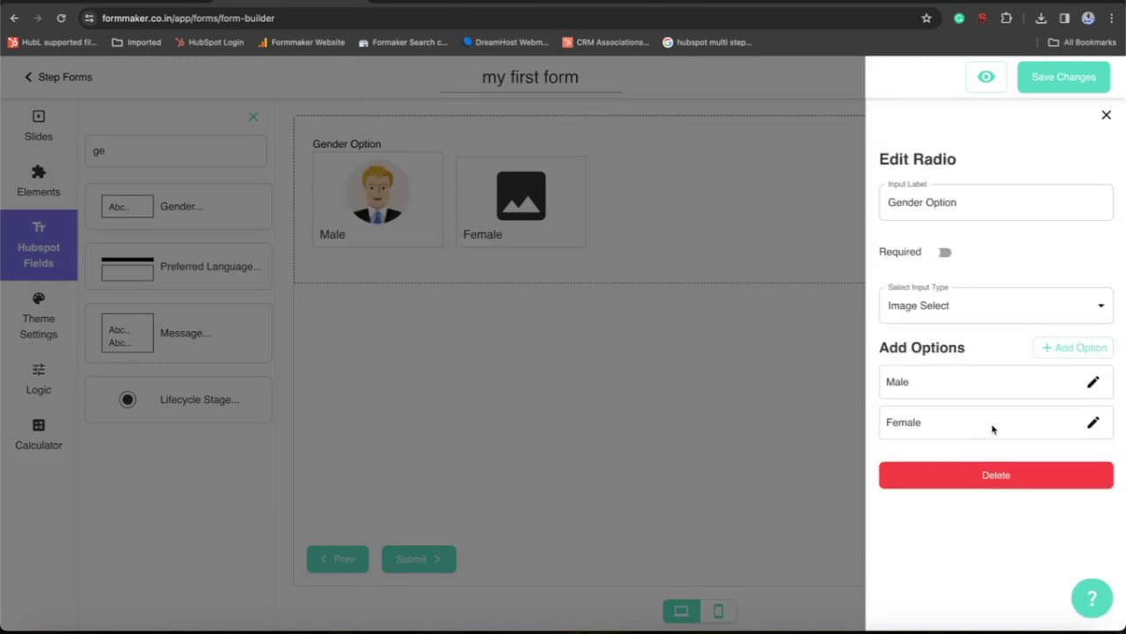
Give the Female option the female avatar and close the field settings.
{"action": "left_click", "coordinate": [1092, 425]}
{"action": "left_click", "coordinate": [998, 451]}
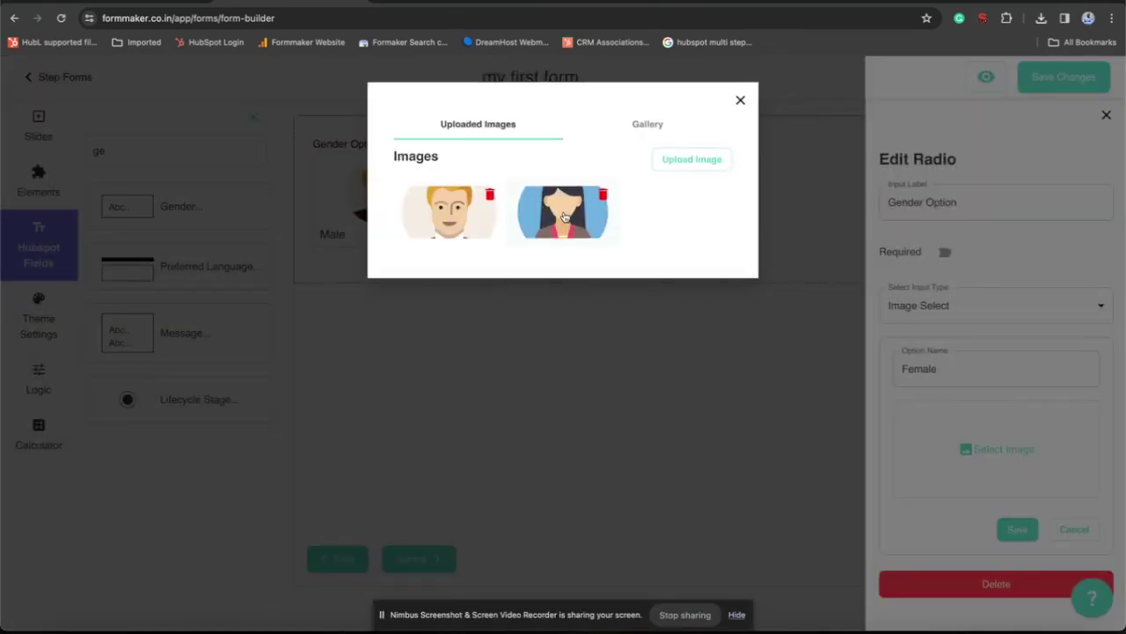
{"action": "left_click", "coordinate": [565, 215]}
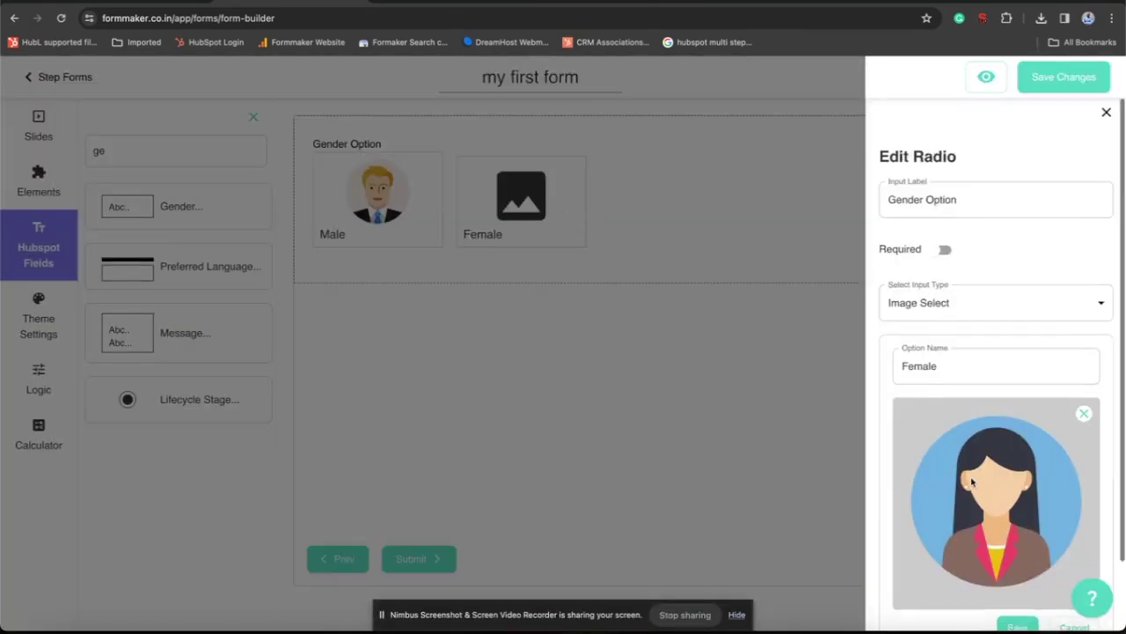
{"action": "scroll", "coordinate": [973, 481], "scroll_direction": "down", "scroll_amount": 1}
{"action": "left_click", "coordinate": [1015, 550]}
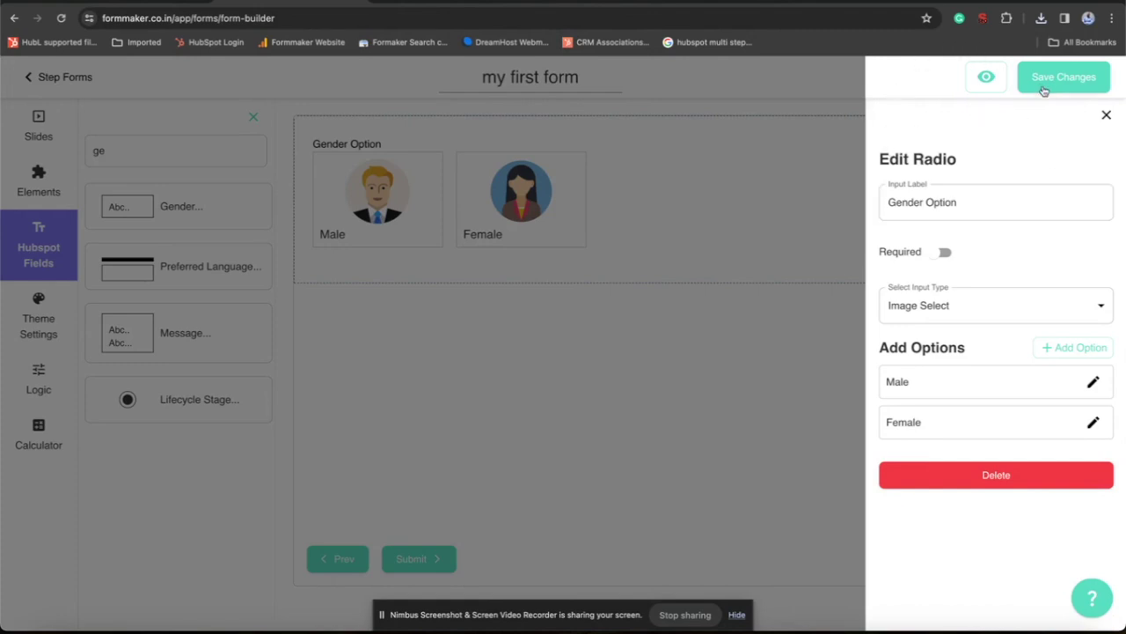
{"action": "left_click", "coordinate": [1106, 115]}
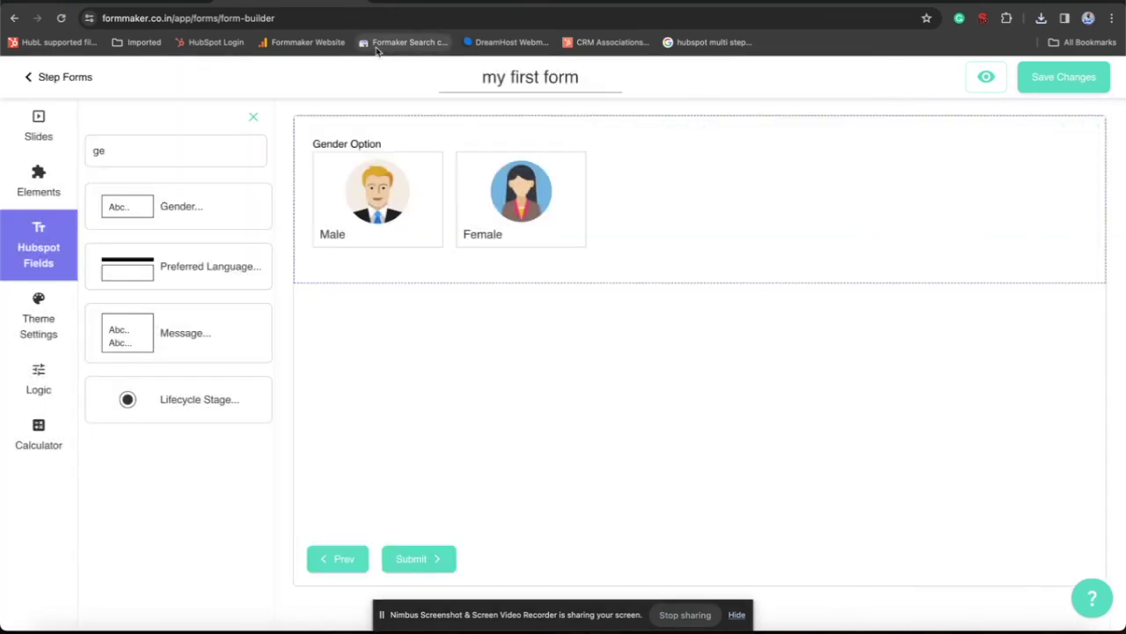
Make the Gender Option field required.
{"action": "left_click", "coordinate": [657, 208]}
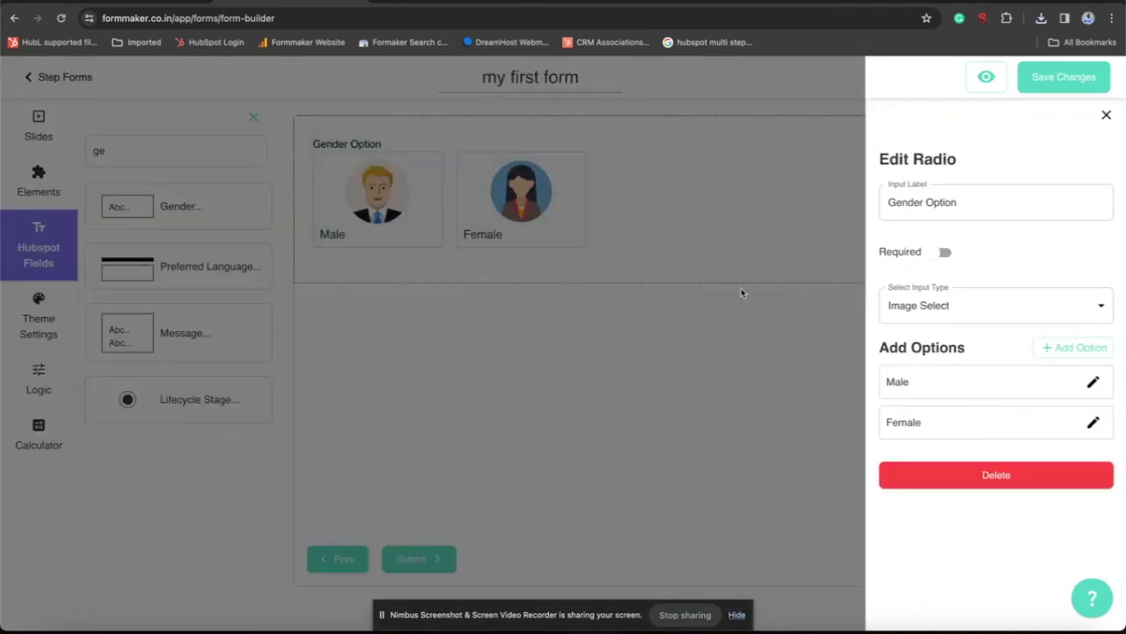
{"action": "left_click", "coordinate": [938, 253]}
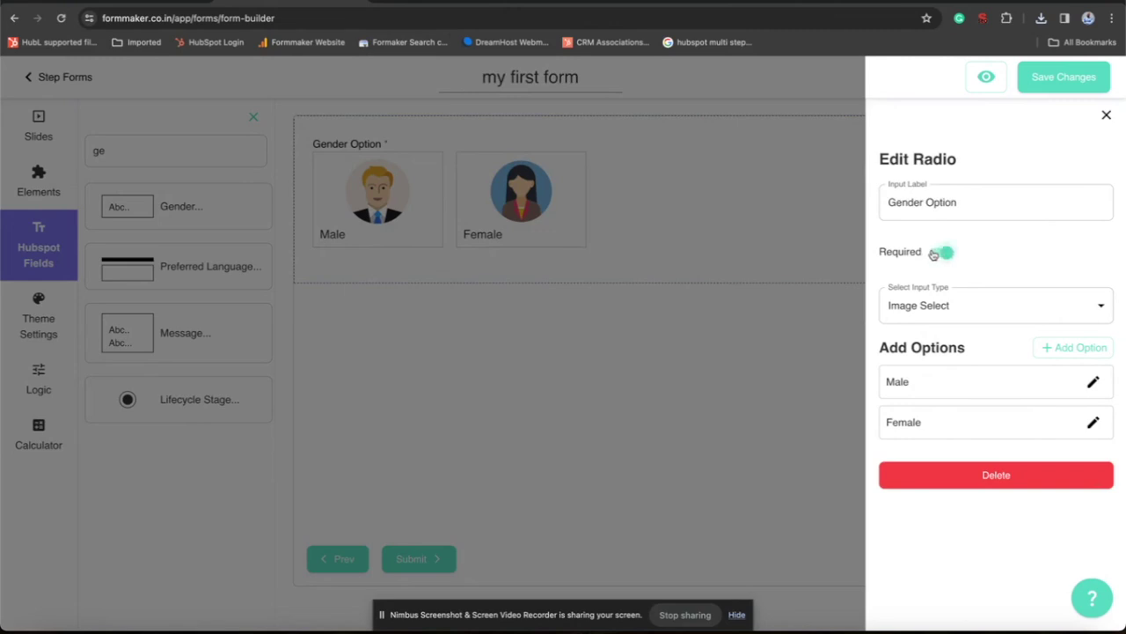
{"action": "left_click", "coordinate": [771, 220]}
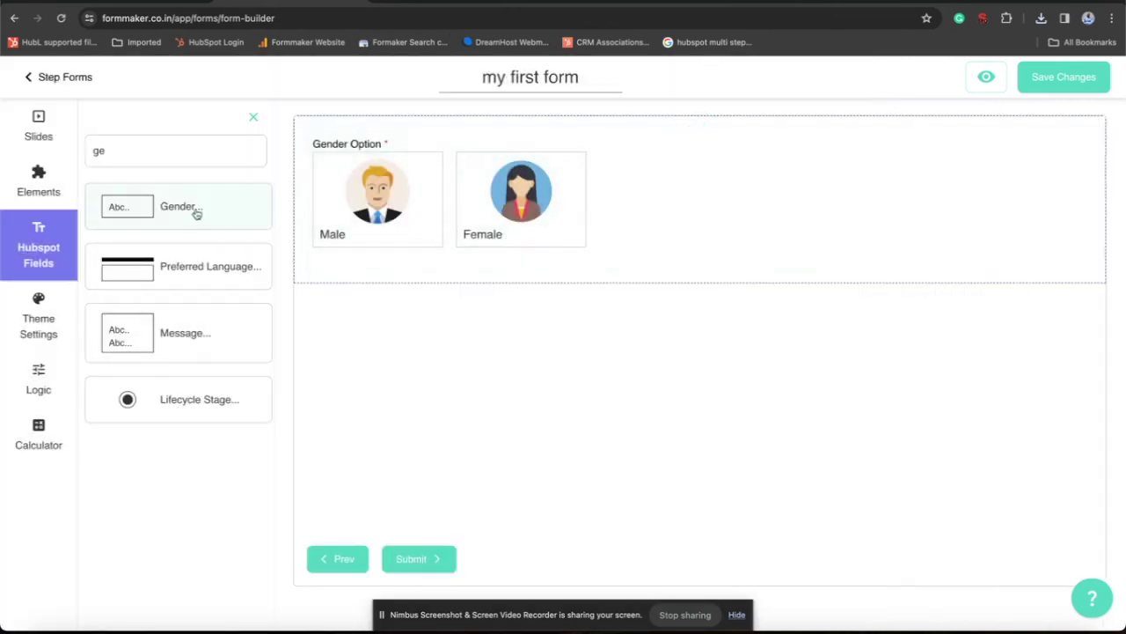
Back on Step 1, mark First Name, Last Name and Email as required.
{"action": "left_click", "coordinate": [18, 134]}
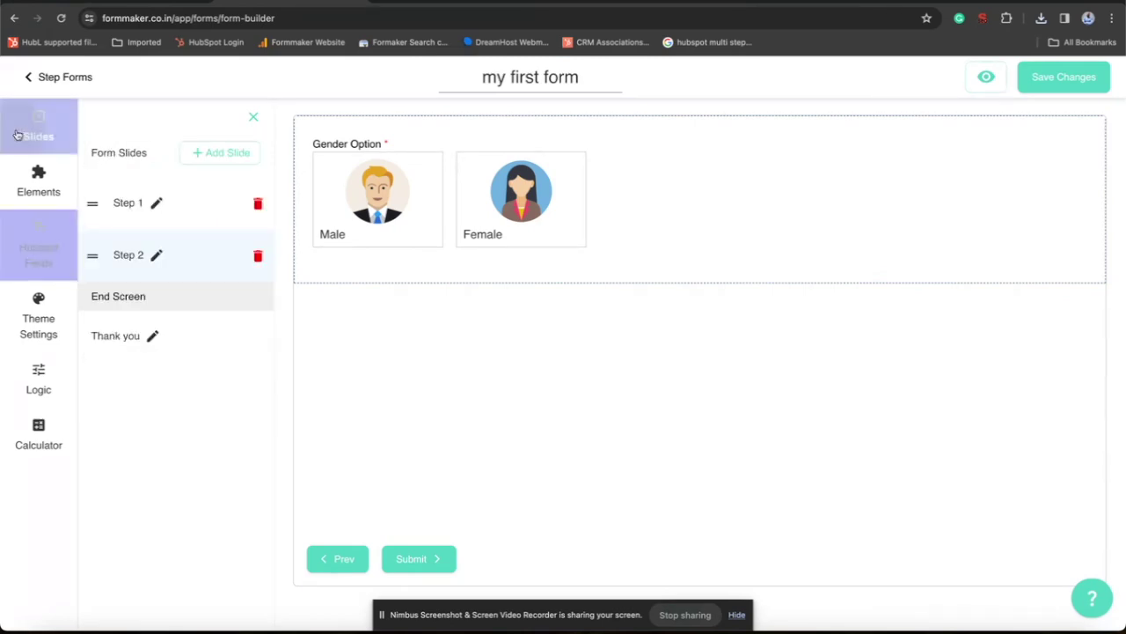
{"action": "left_click", "coordinate": [128, 226]}
{"action": "left_click", "coordinate": [356, 231]}
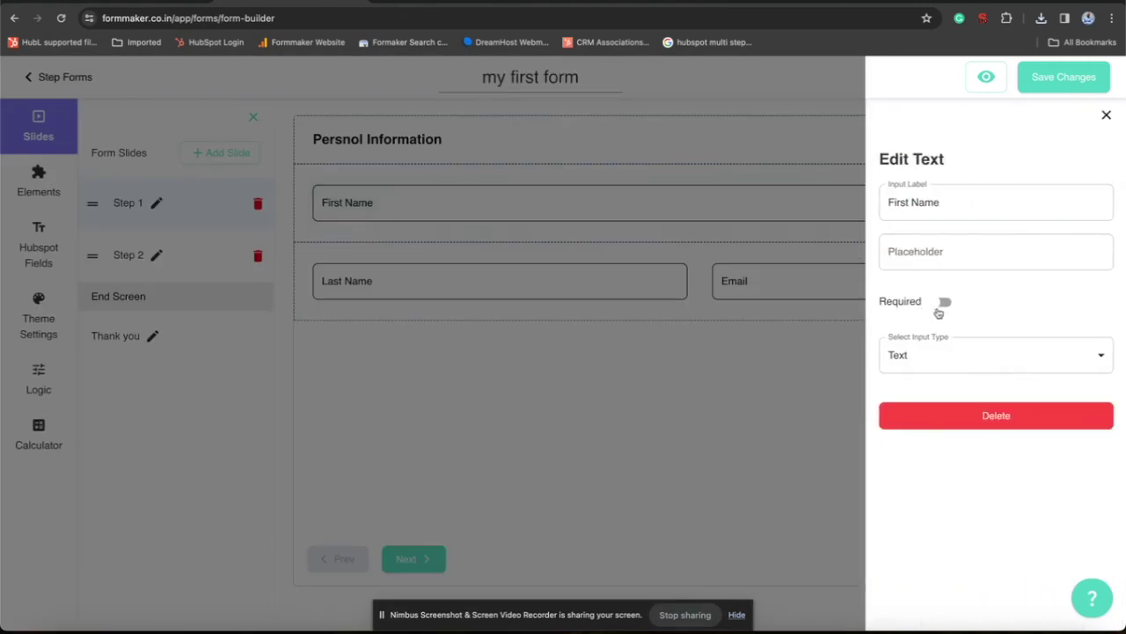
{"action": "left_click", "coordinate": [941, 302]}
{"action": "left_click", "coordinate": [571, 368]}
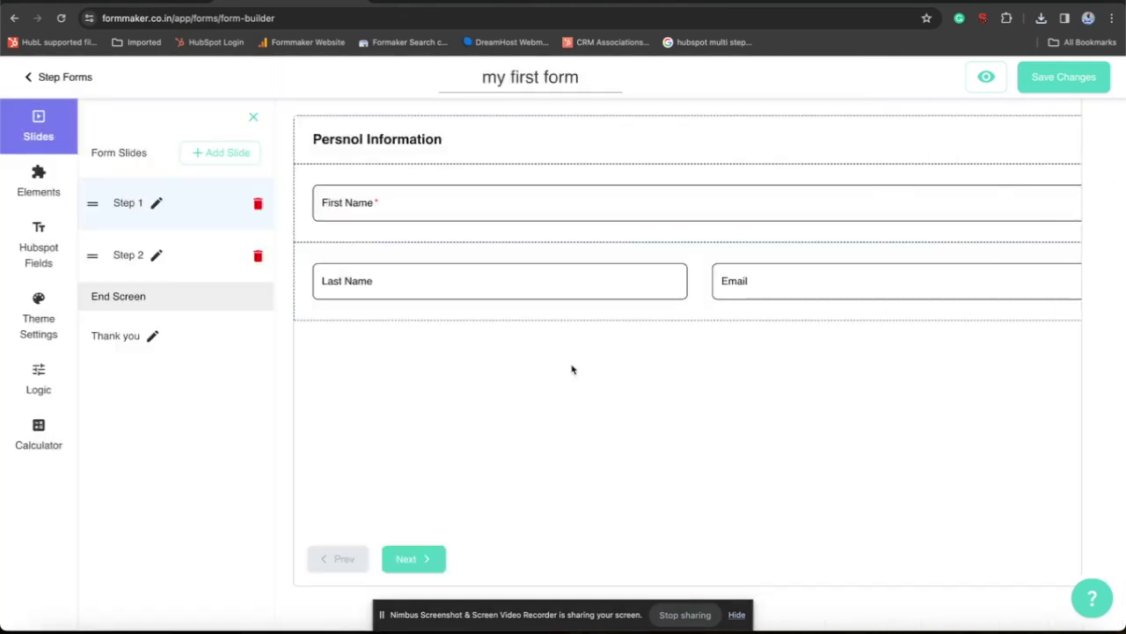
{"action": "left_click", "coordinate": [516, 297]}
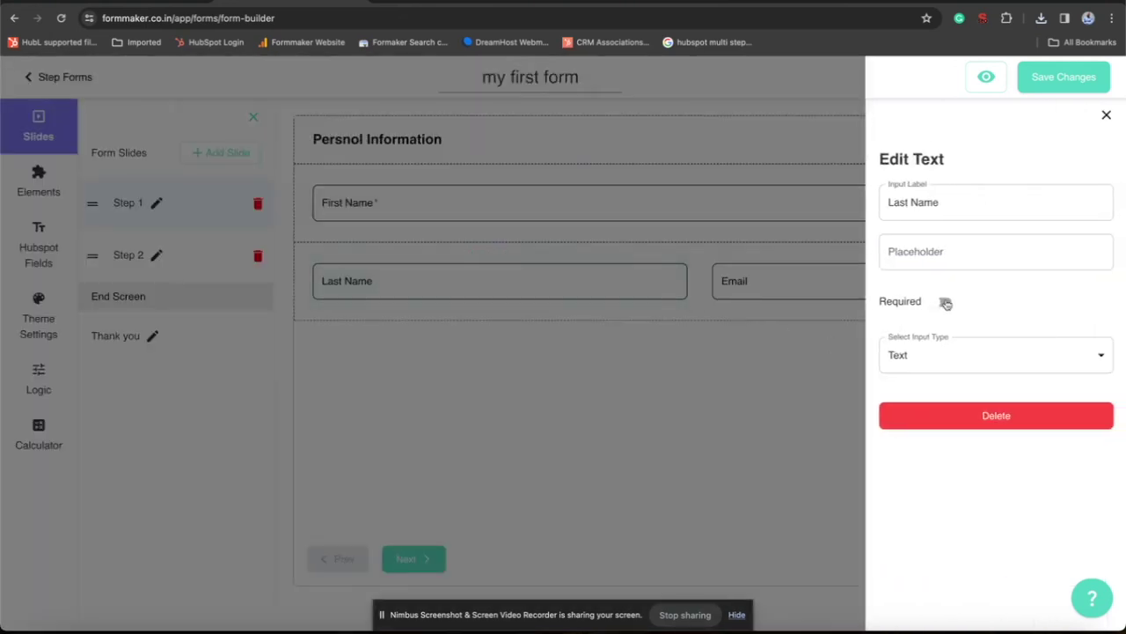
{"action": "left_click", "coordinate": [942, 302]}
{"action": "left_click", "coordinate": [619, 401]}
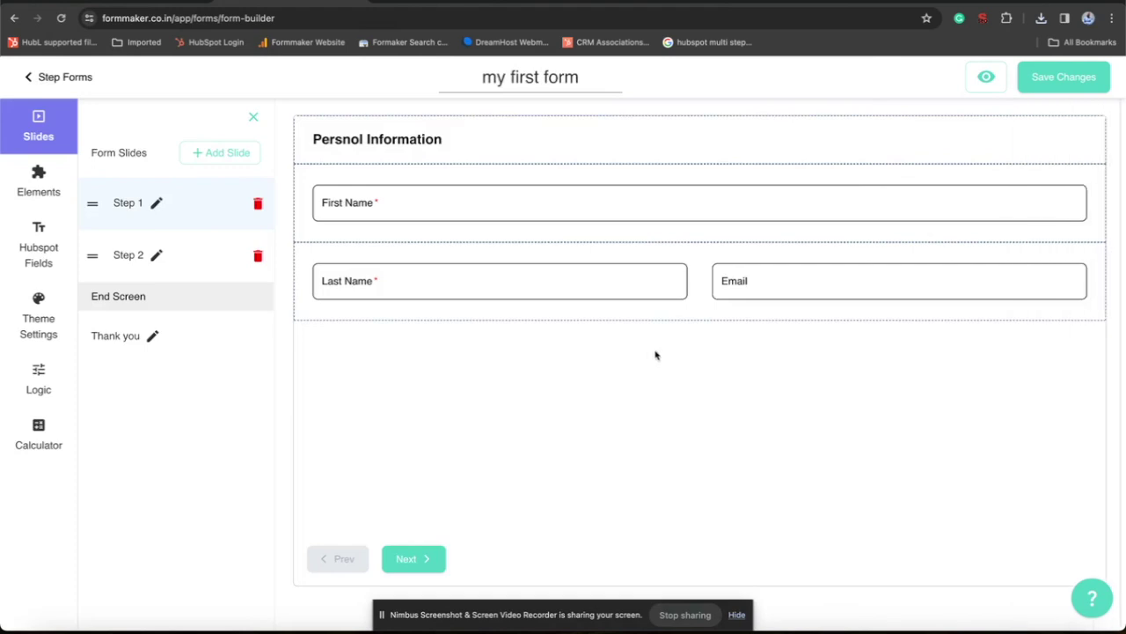
{"action": "left_click", "coordinate": [746, 305]}
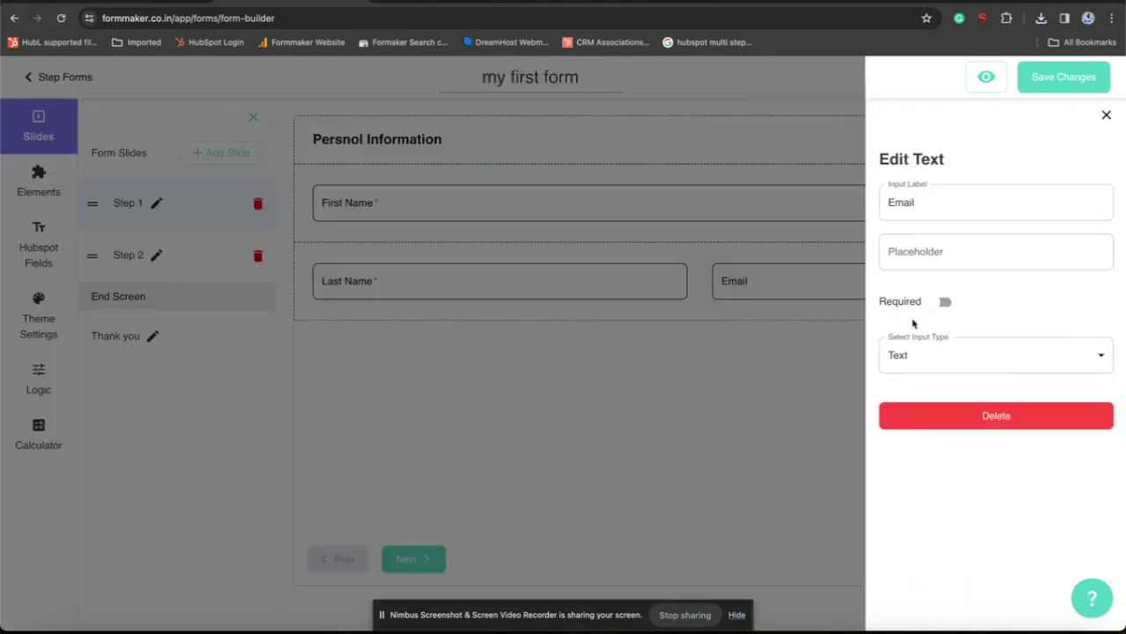
{"action": "left_click", "coordinate": [946, 303]}
{"action": "left_click", "coordinate": [735, 336]}
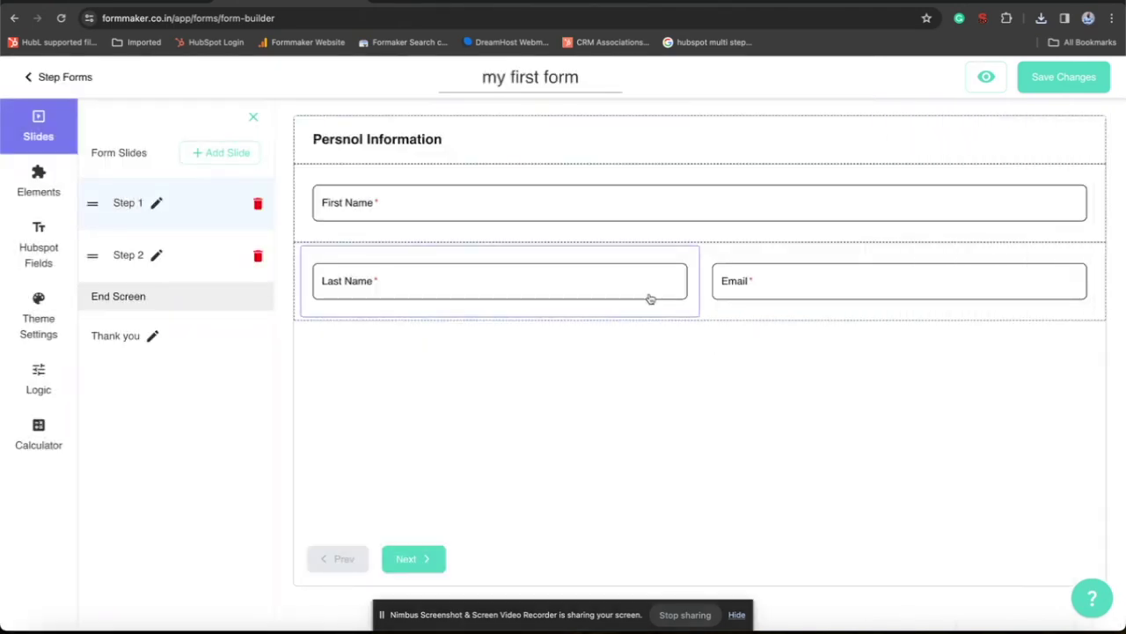
Review First Name's input type options, keep it as Text, and close its settings.
{"action": "left_click", "coordinate": [550, 210]}
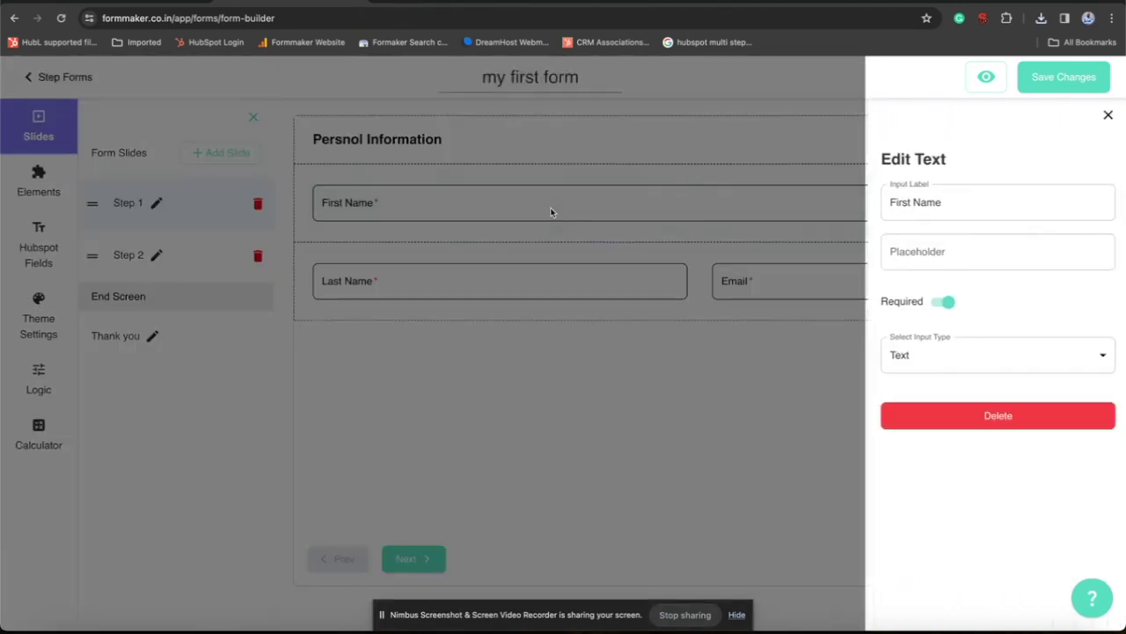
{"action": "left_click", "coordinate": [919, 357]}
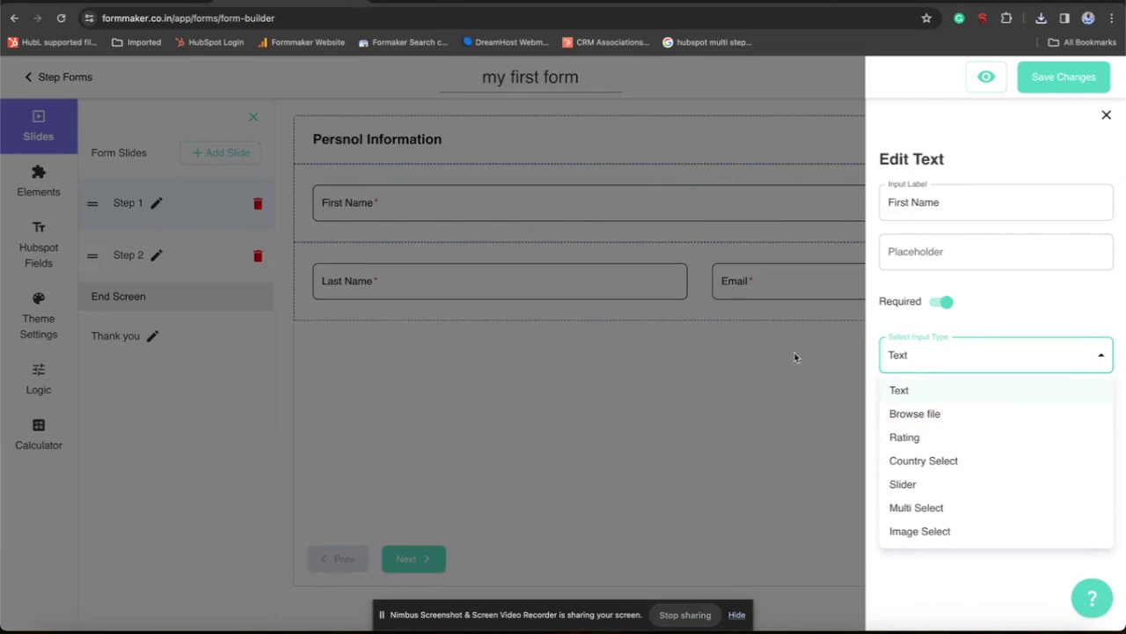
{"action": "left_click", "coordinate": [720, 365]}
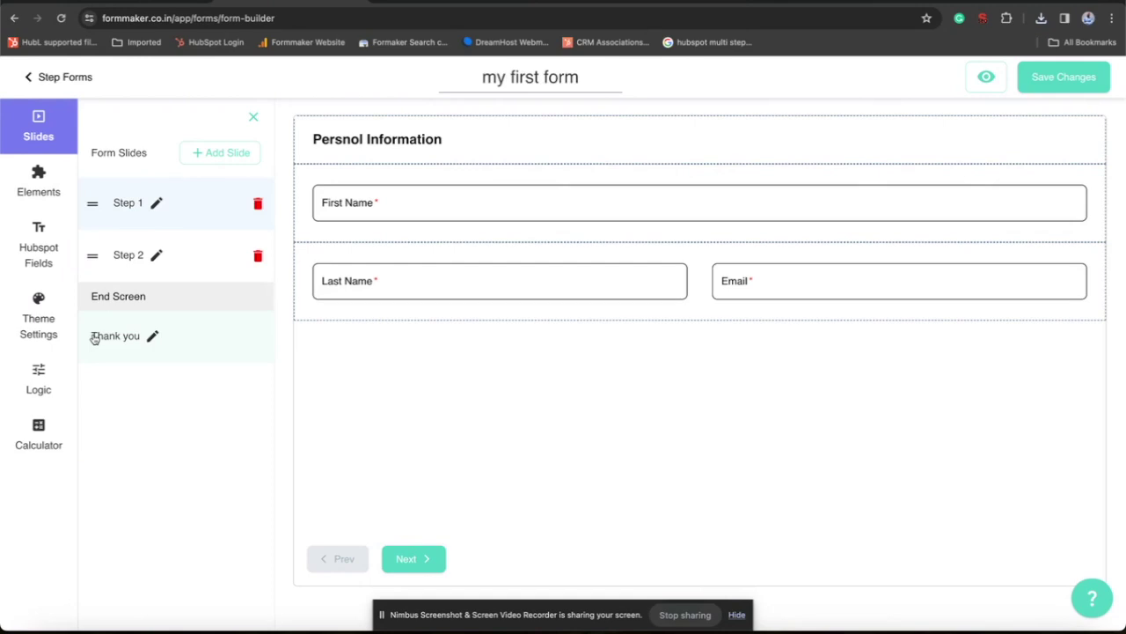
Open the Thank you end screen and inspect its heading, redirect link and reset button settings.
{"action": "left_click", "coordinate": [95, 340]}
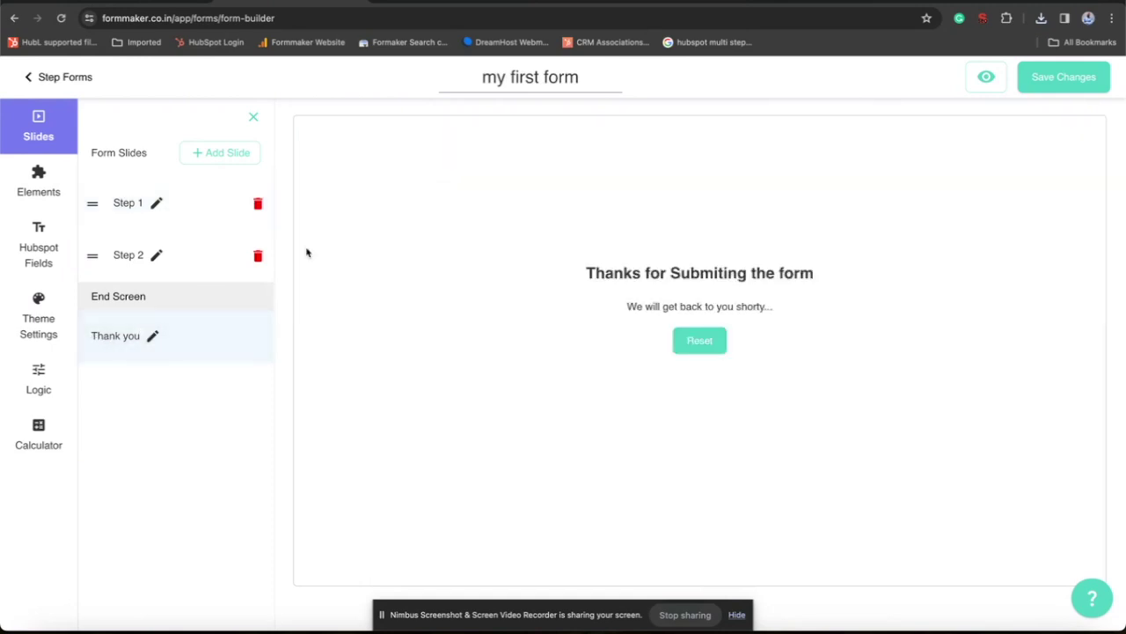
{"action": "left_click", "coordinate": [713, 275]}
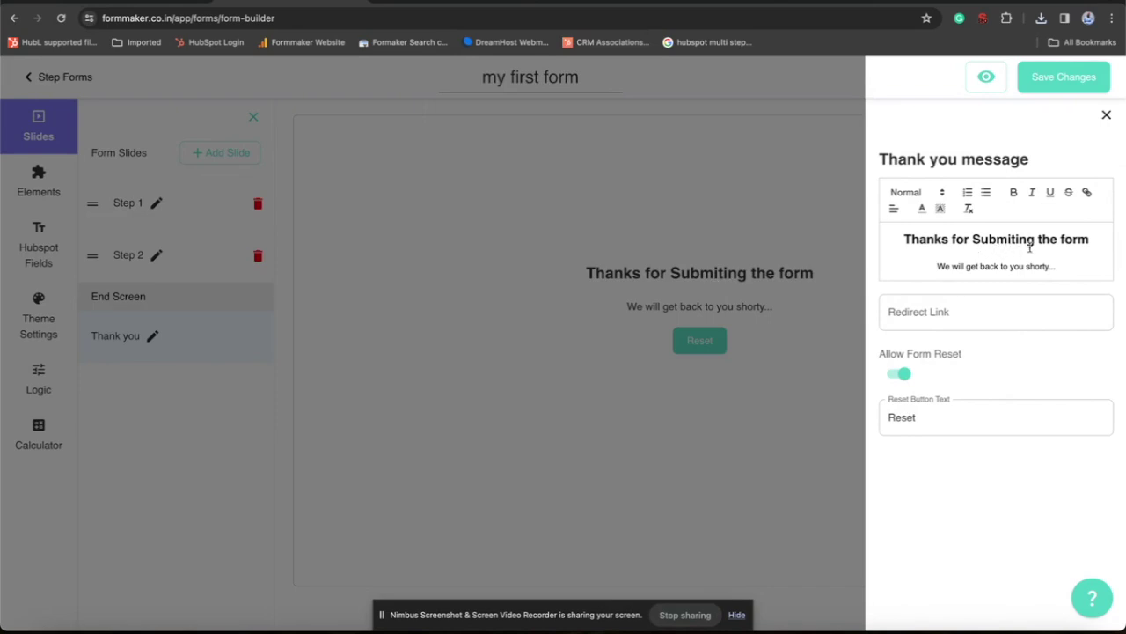
{"action": "left_click", "coordinate": [1035, 241]}
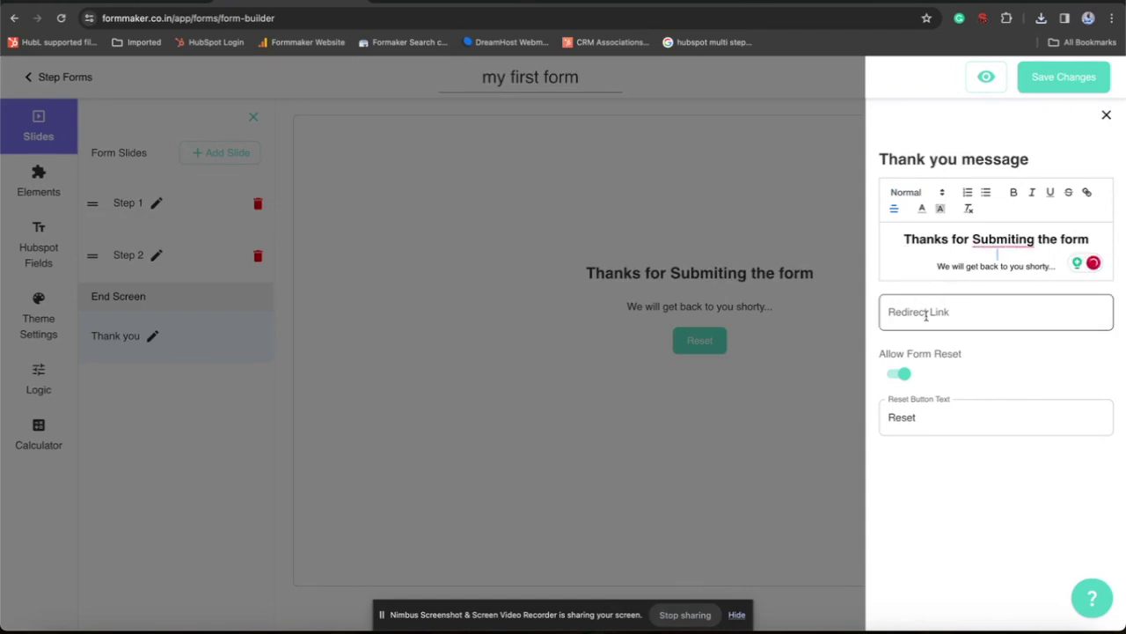
{"action": "left_click", "coordinate": [926, 316]}
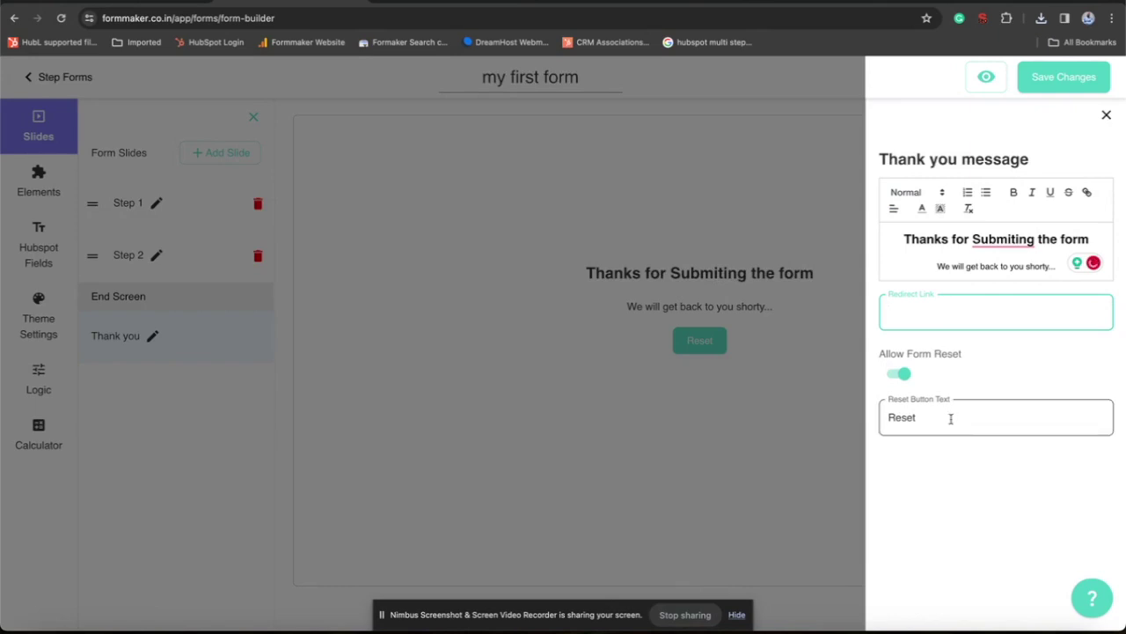
{"action": "left_click", "coordinate": [950, 419]}
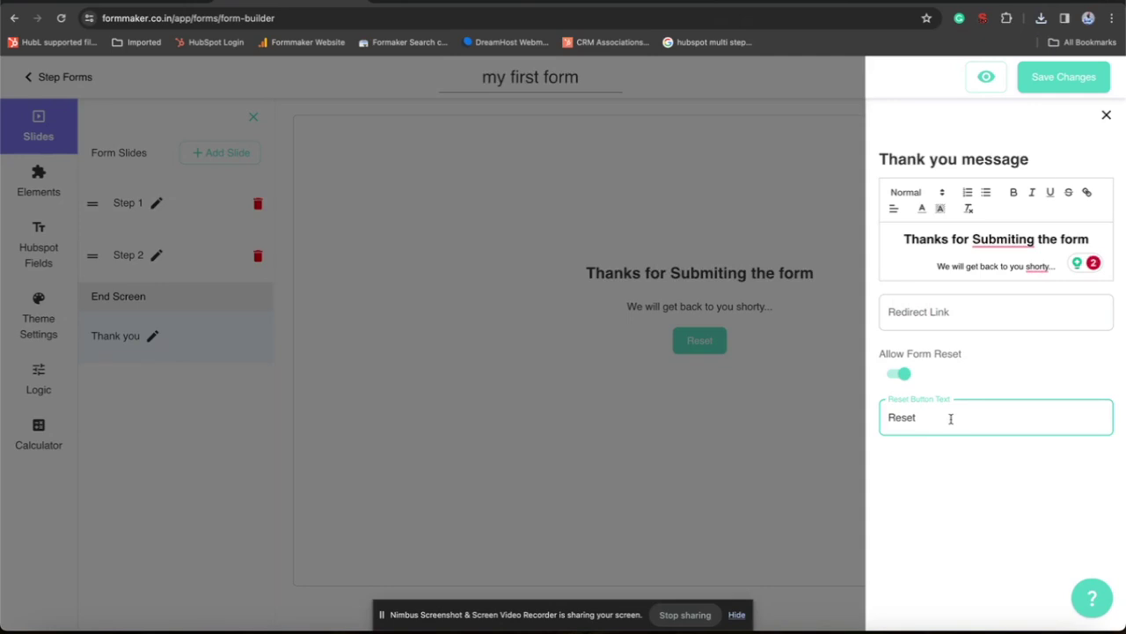
{"action": "left_click", "coordinate": [637, 445]}
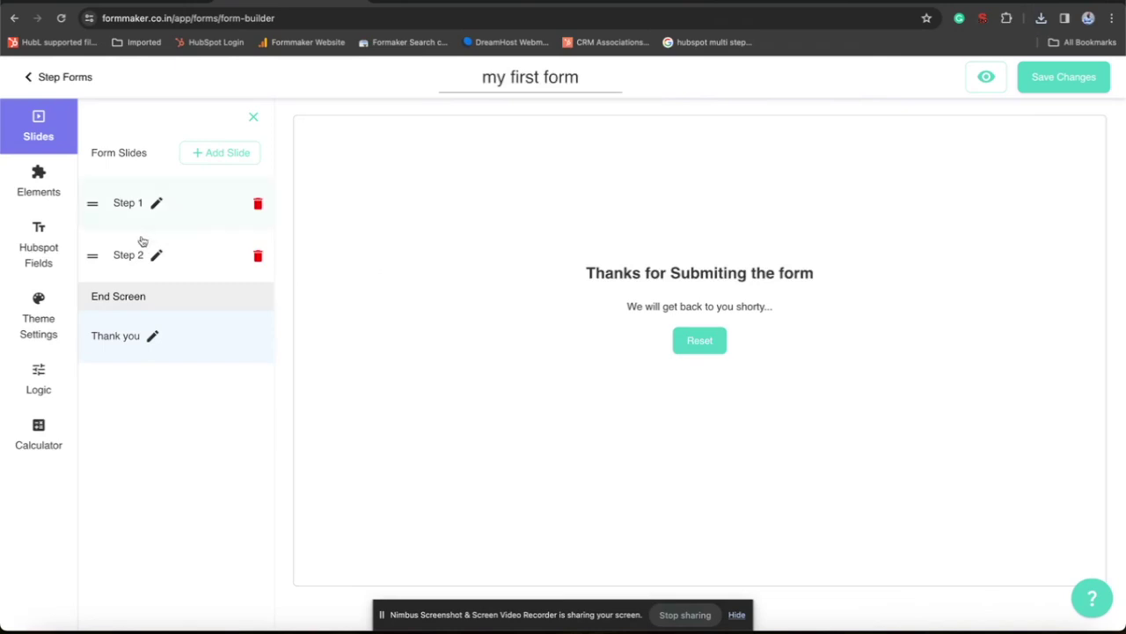
Apply the grey-to-orange gallery gradient as the form background, then remove the background image.
{"action": "left_click", "coordinate": [56, 311]}
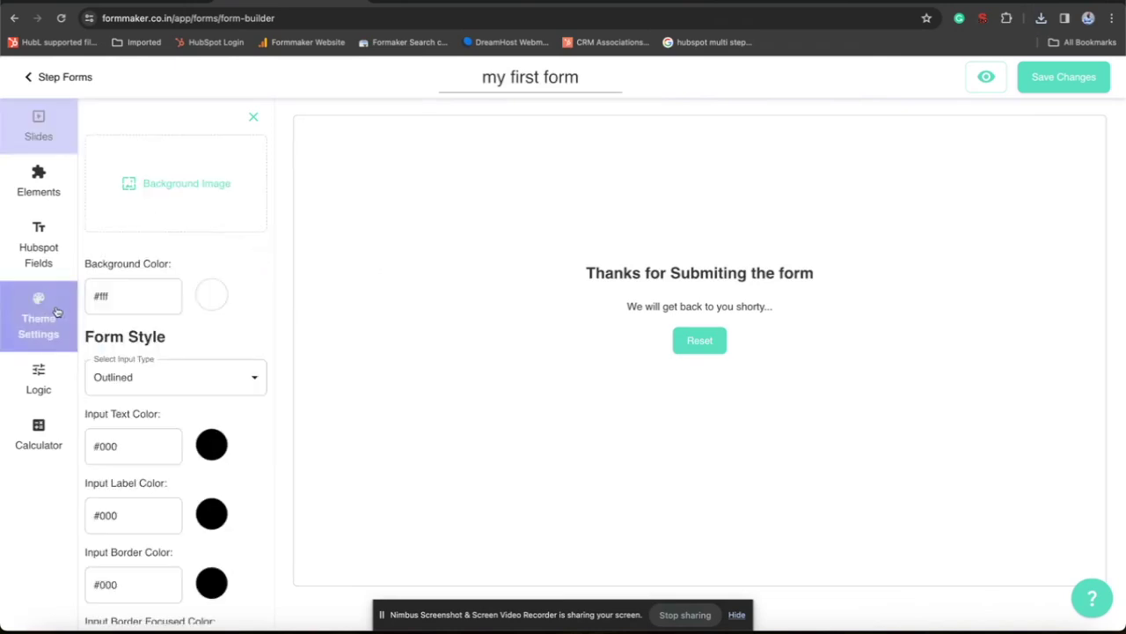
{"action": "scroll", "coordinate": [259, 378], "scroll_direction": "down", "scroll_amount": 3}
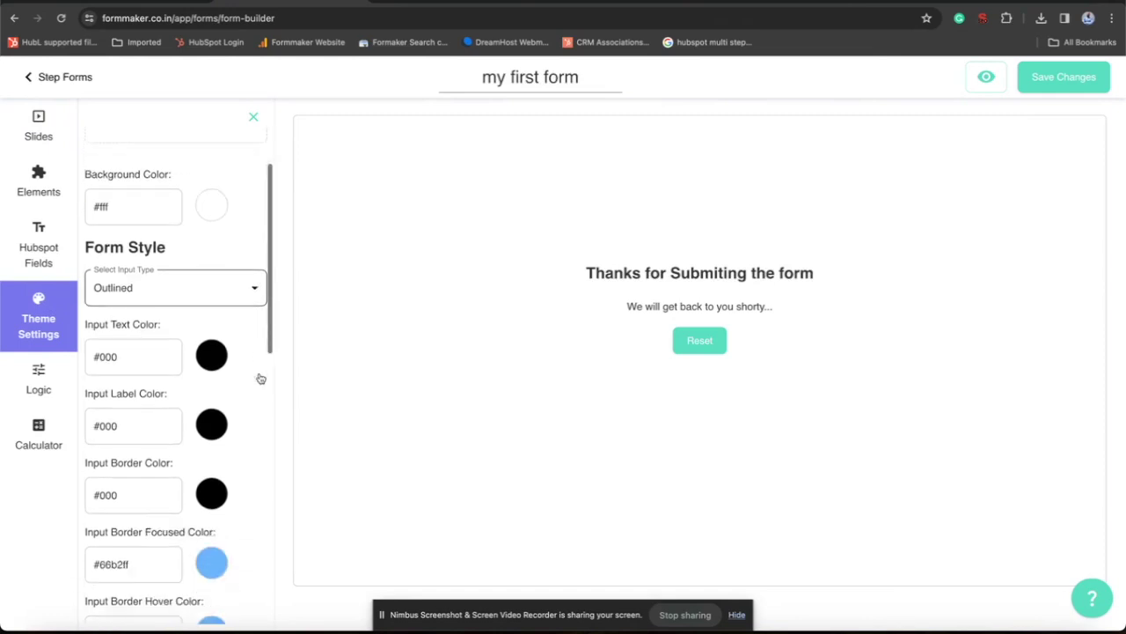
{"action": "scroll", "coordinate": [259, 378], "scroll_direction": "up", "scroll_amount": 3}
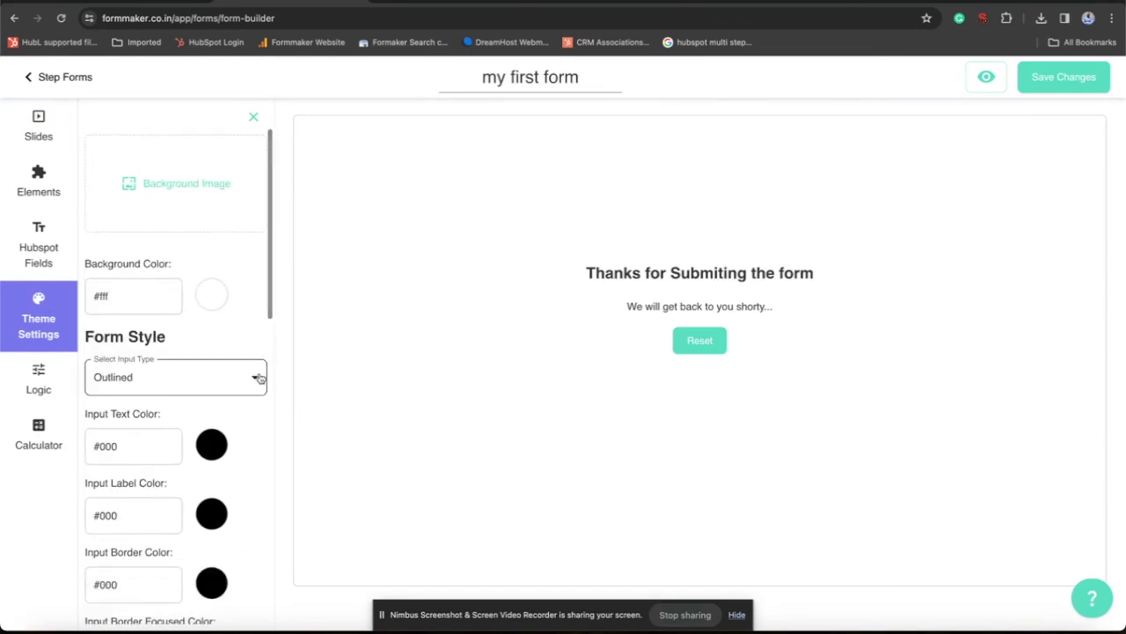
{"action": "left_click", "coordinate": [150, 160]}
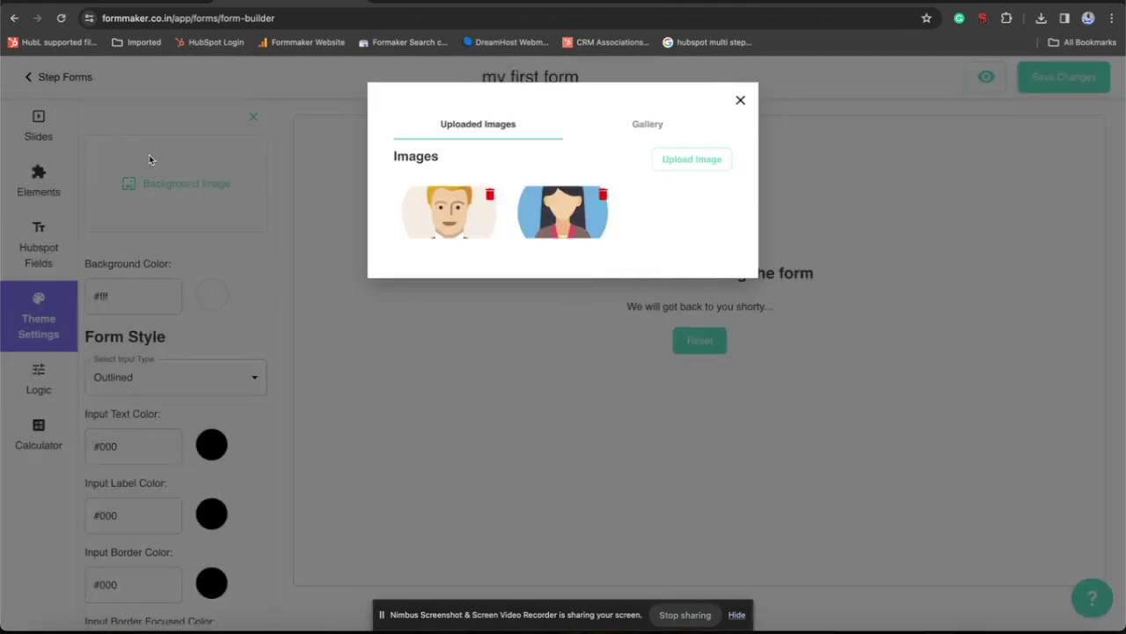
{"action": "left_click", "coordinate": [630, 129]}
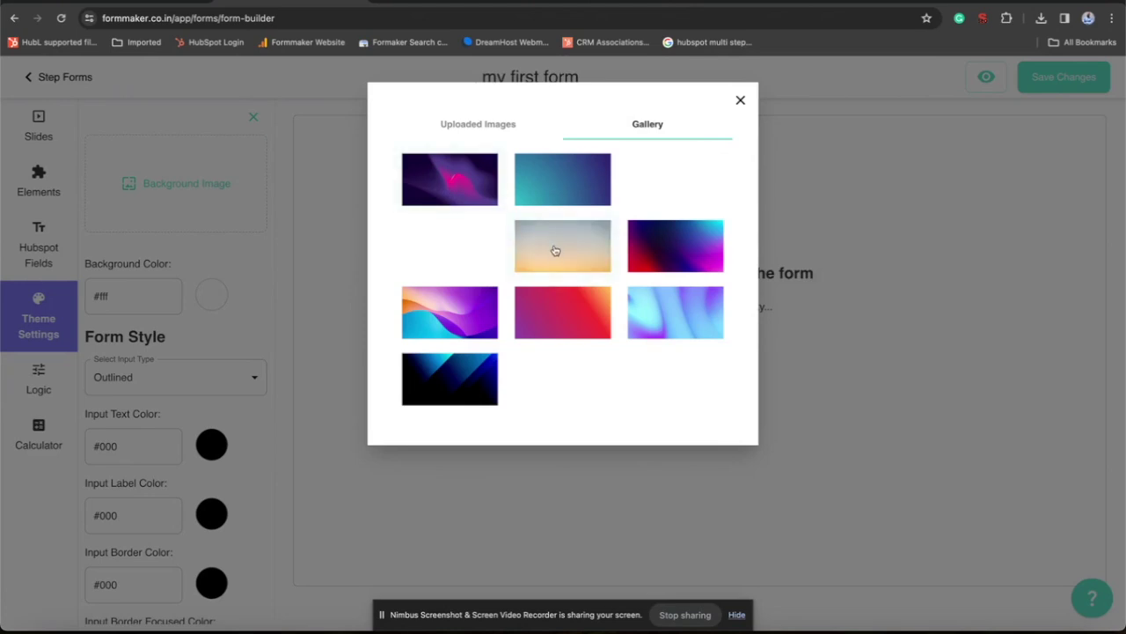
{"action": "left_click", "coordinate": [555, 251]}
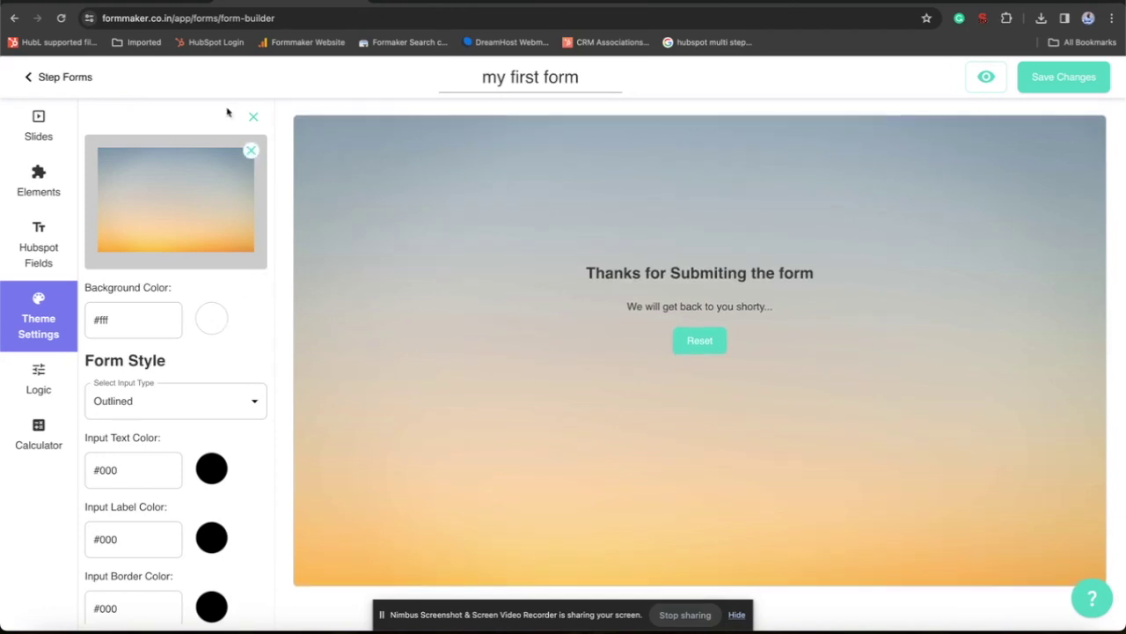
{"action": "left_click", "coordinate": [251, 153]}
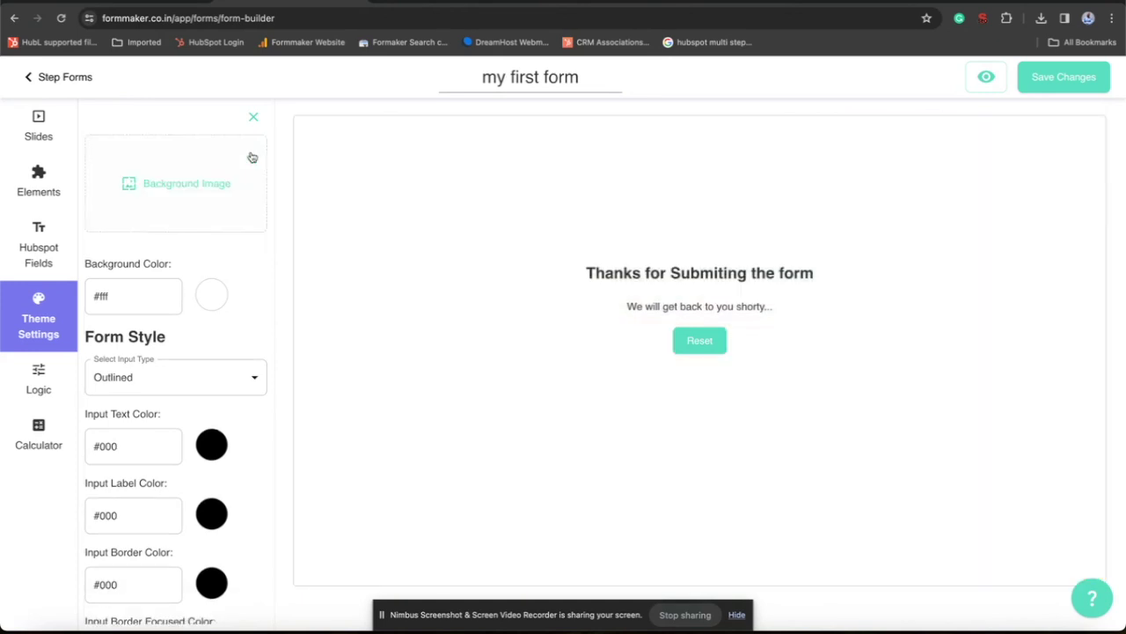
Try several red form backgrounds, settling briefly on deep red #a02525.
{"action": "left_click", "coordinate": [212, 293]}
{"action": "left_click", "coordinate": [164, 378]}
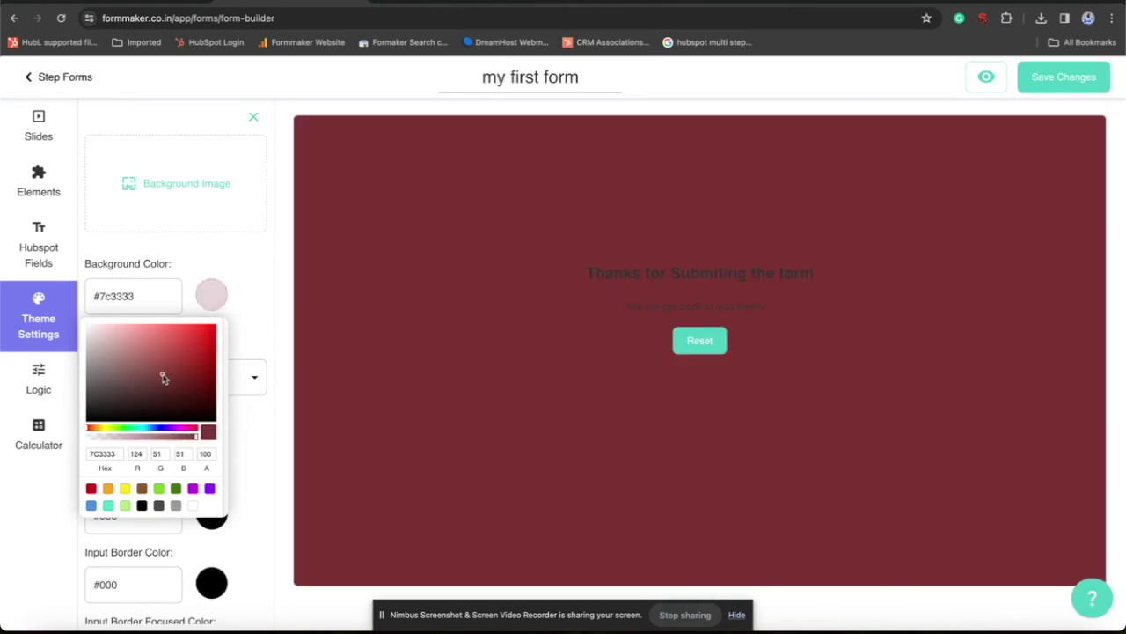
{"action": "left_click", "coordinate": [134, 367]}
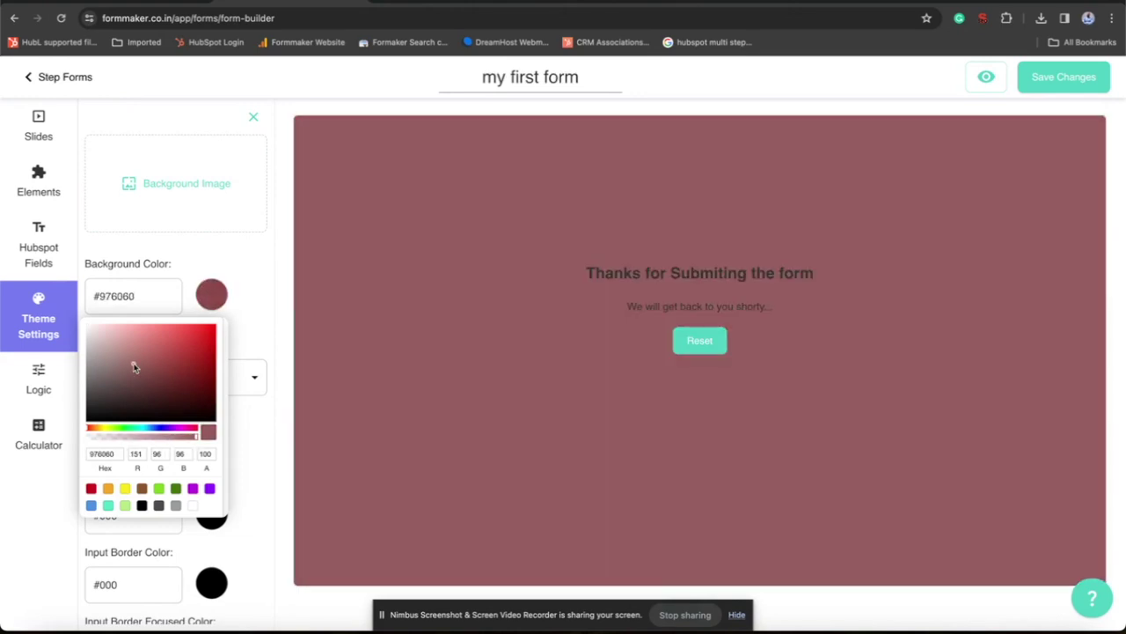
{"action": "left_click", "coordinate": [186, 362]}
{"action": "left_click", "coordinate": [209, 314]}
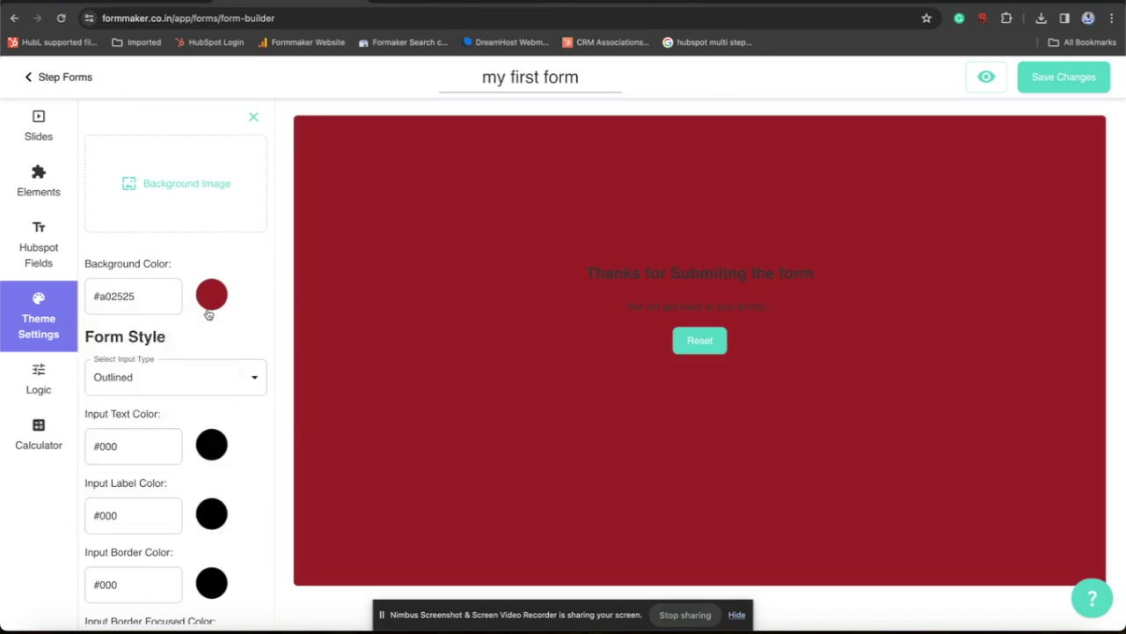
Set the form background back to white #ffffff and return to the slide list.
{"action": "left_click", "coordinate": [210, 301]}
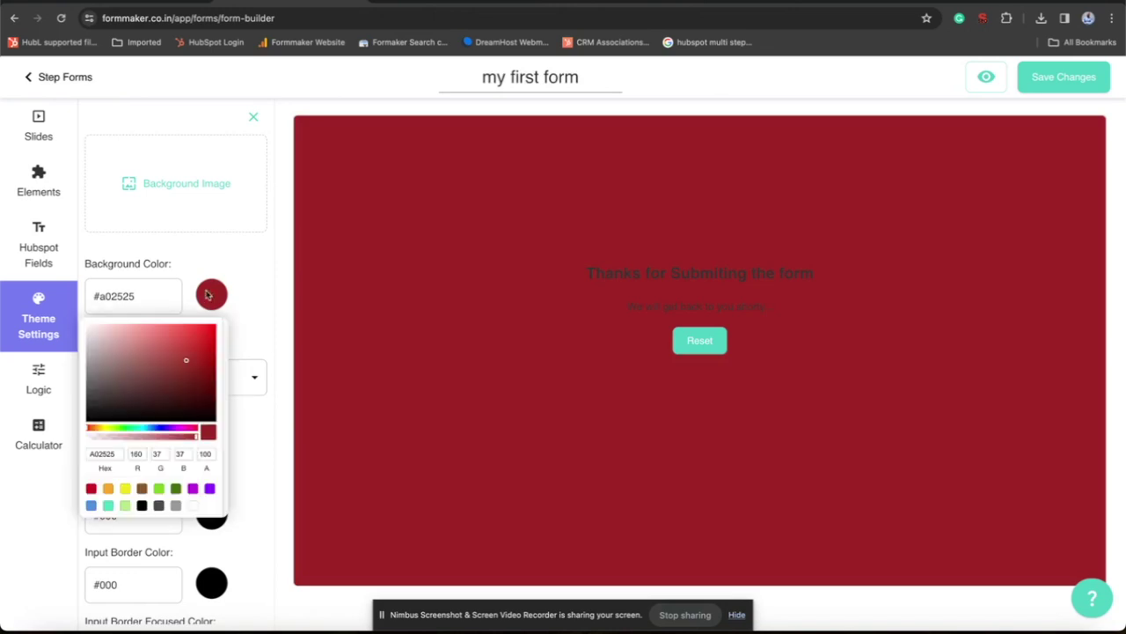
{"action": "left_click", "coordinate": [192, 506]}
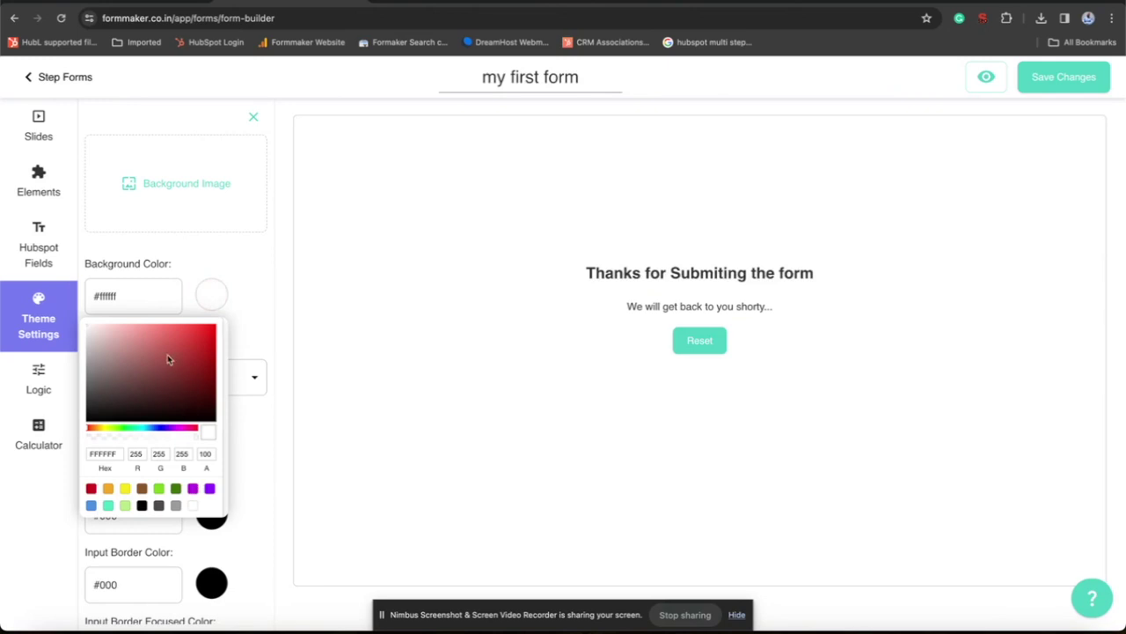
{"action": "left_click", "coordinate": [238, 343]}
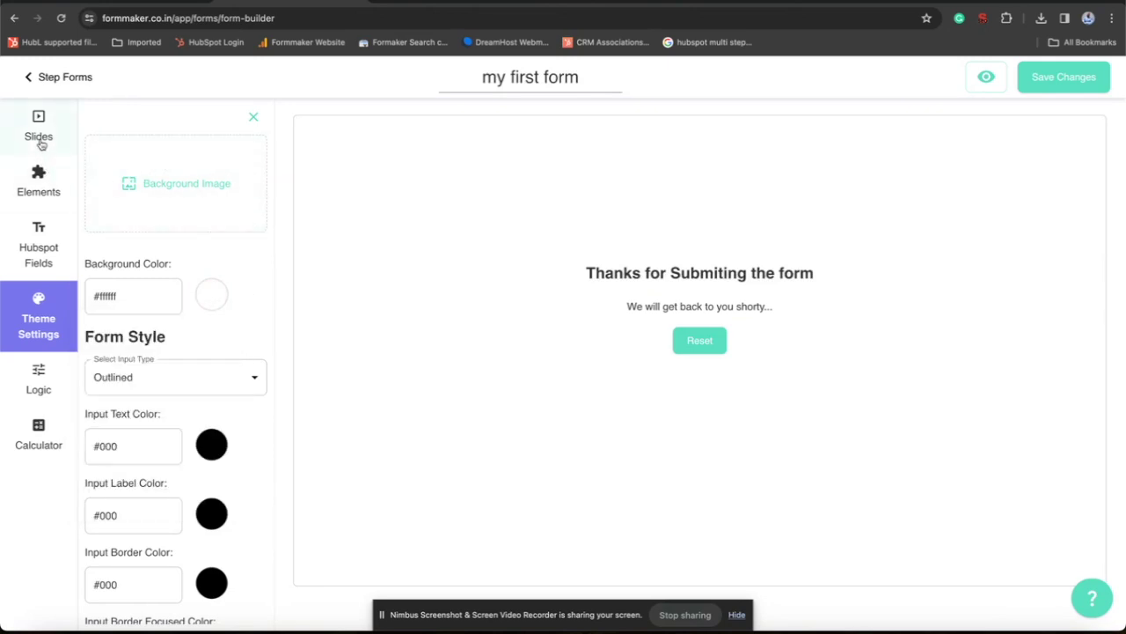
{"action": "left_click", "coordinate": [42, 143]}
{"action": "left_click", "coordinate": [147, 192]}
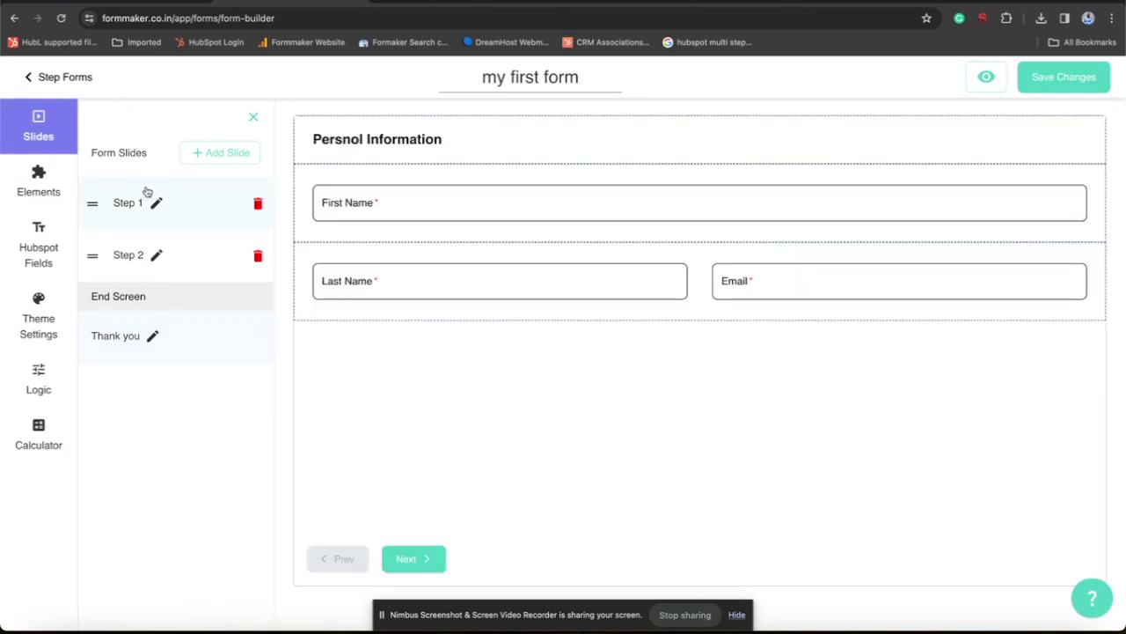
{"action": "left_click", "coordinate": [40, 306]}
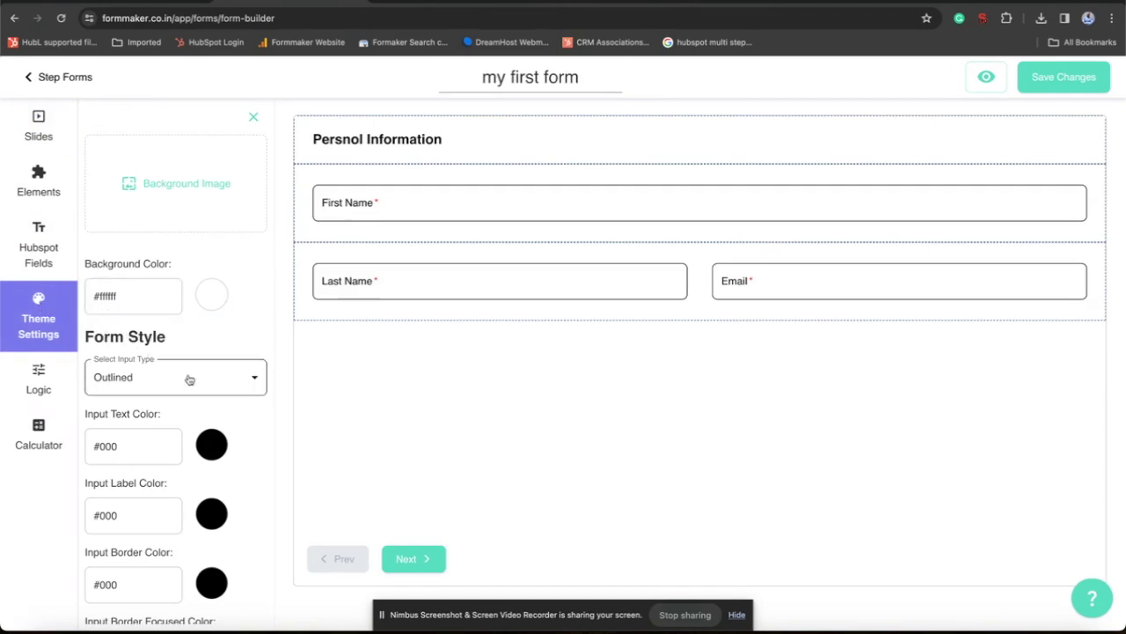
{"action": "scroll", "coordinate": [191, 380], "scroll_direction": "down", "scroll_amount": 3}
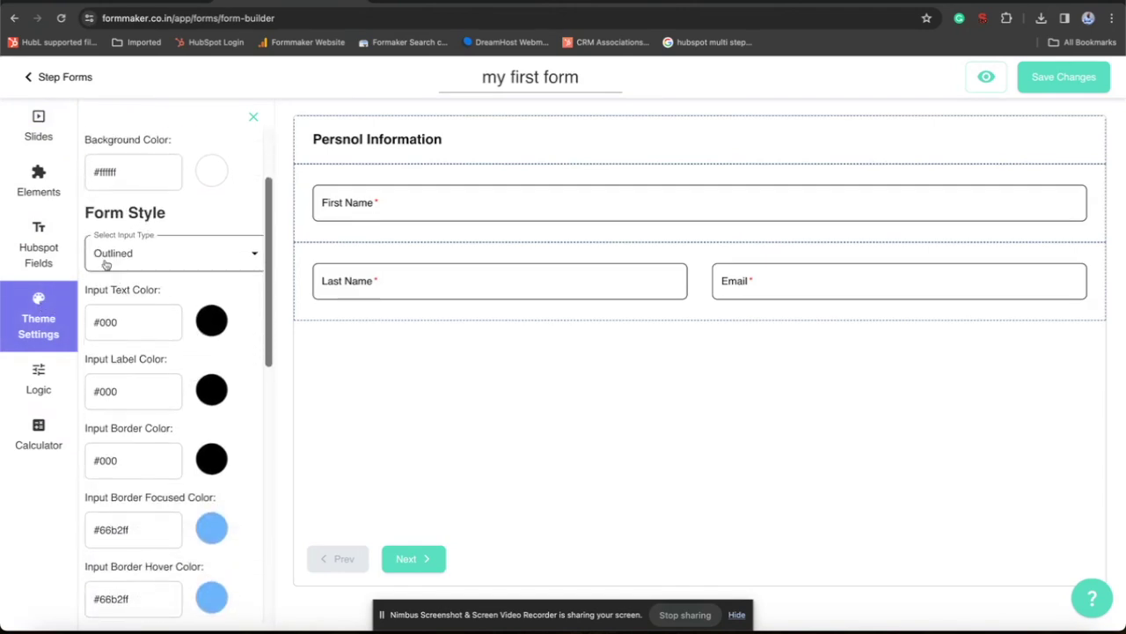
{"action": "left_click", "coordinate": [106, 262]}
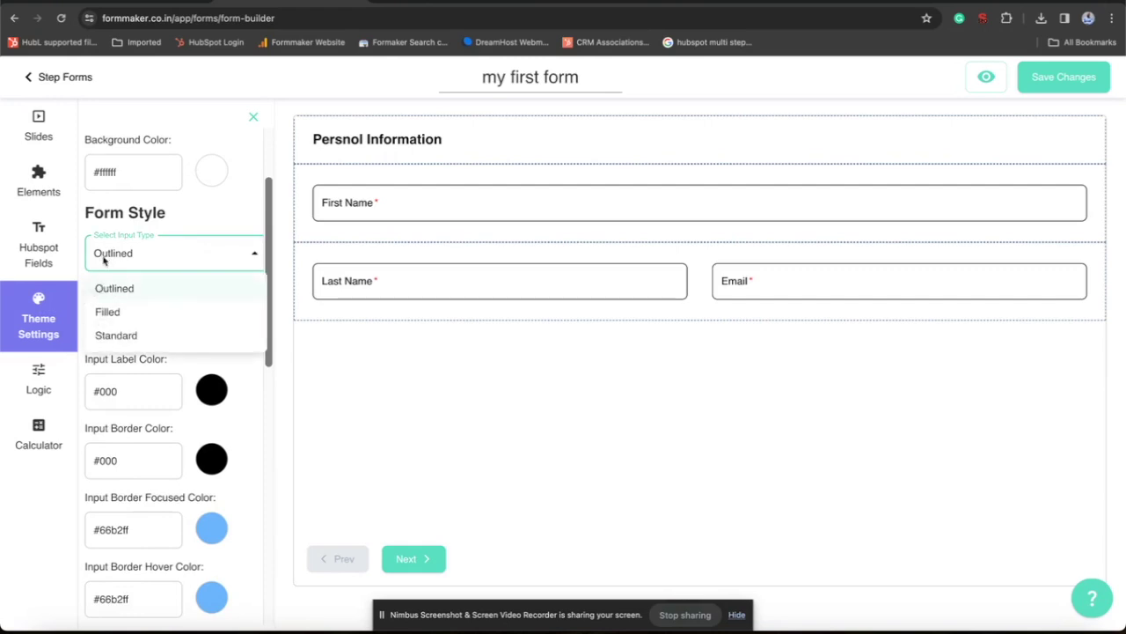
{"action": "left_click", "coordinate": [107, 312]}
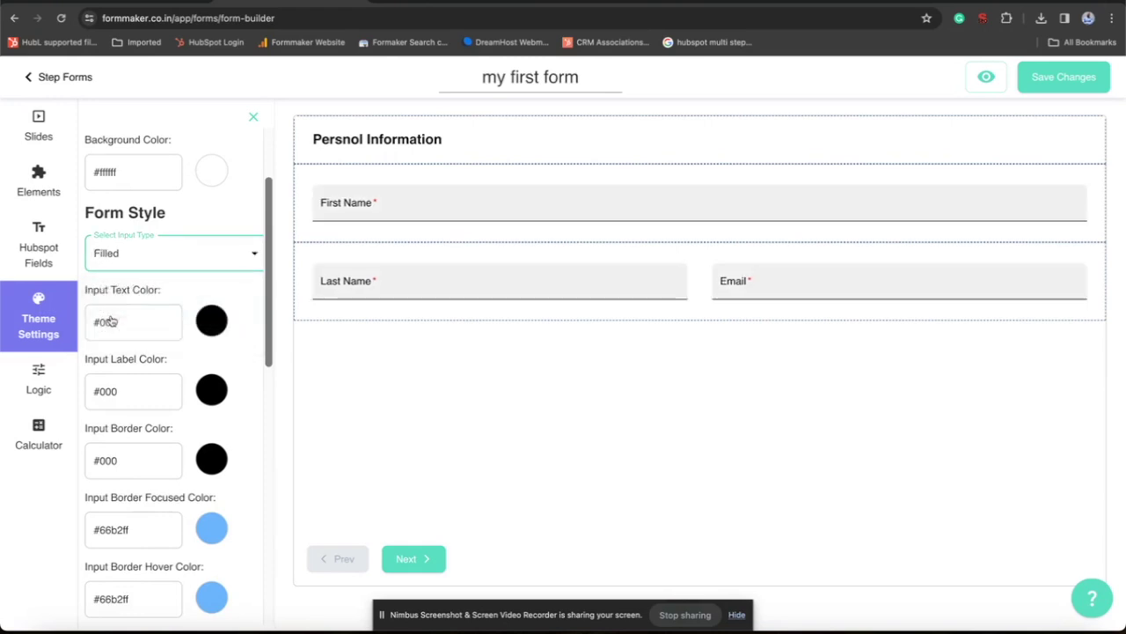
{"action": "left_click", "coordinate": [113, 254]}
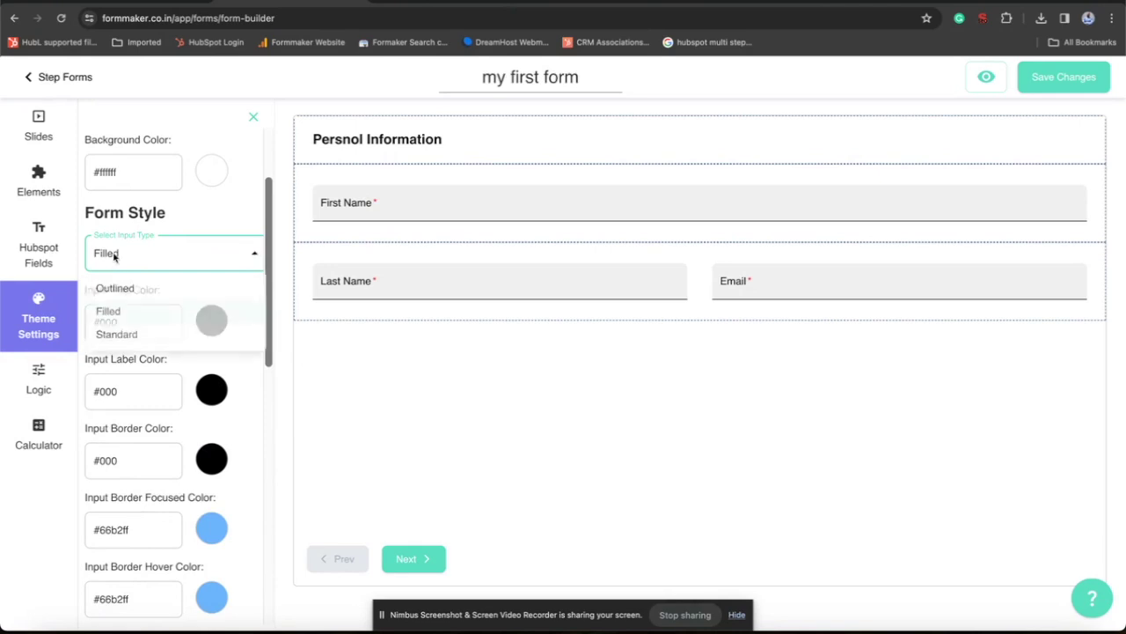
{"action": "left_click", "coordinate": [113, 338]}
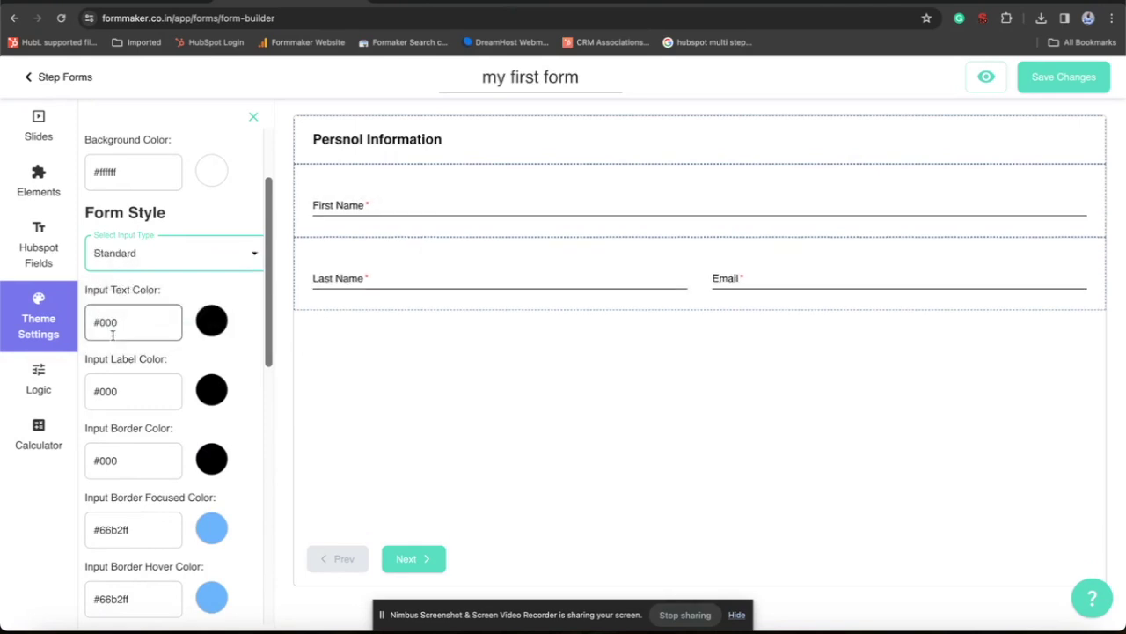
{"action": "left_click", "coordinate": [102, 257]}
{"action": "left_click", "coordinate": [123, 288]}
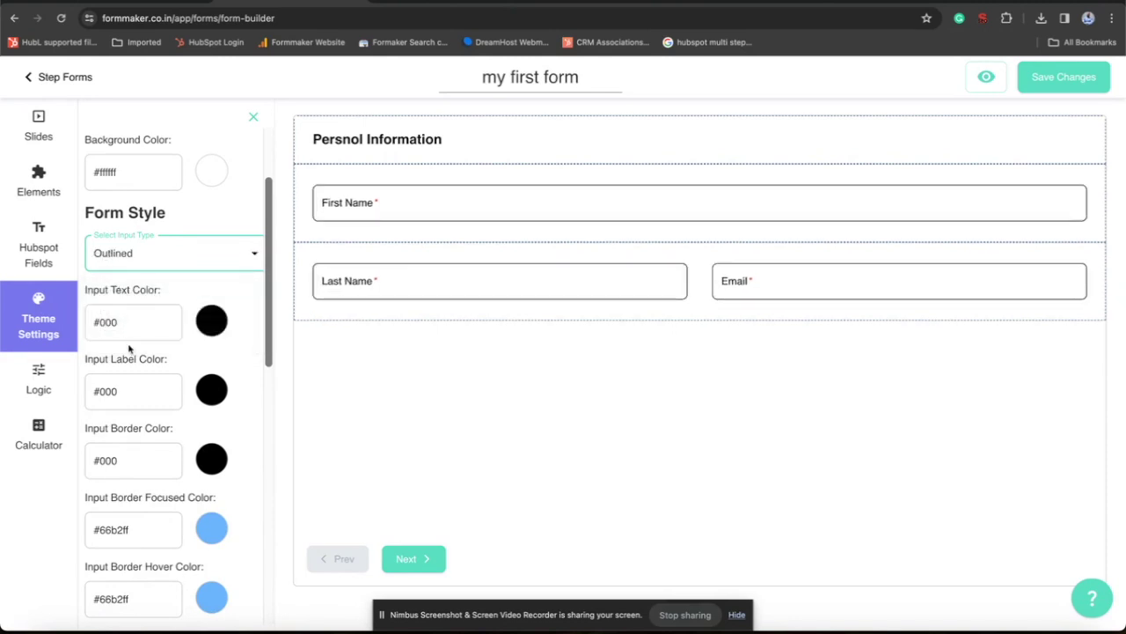
{"action": "left_click", "coordinate": [138, 389]}
{"action": "scroll", "coordinate": [138, 389], "scroll_direction": "down", "scroll_amount": 2}
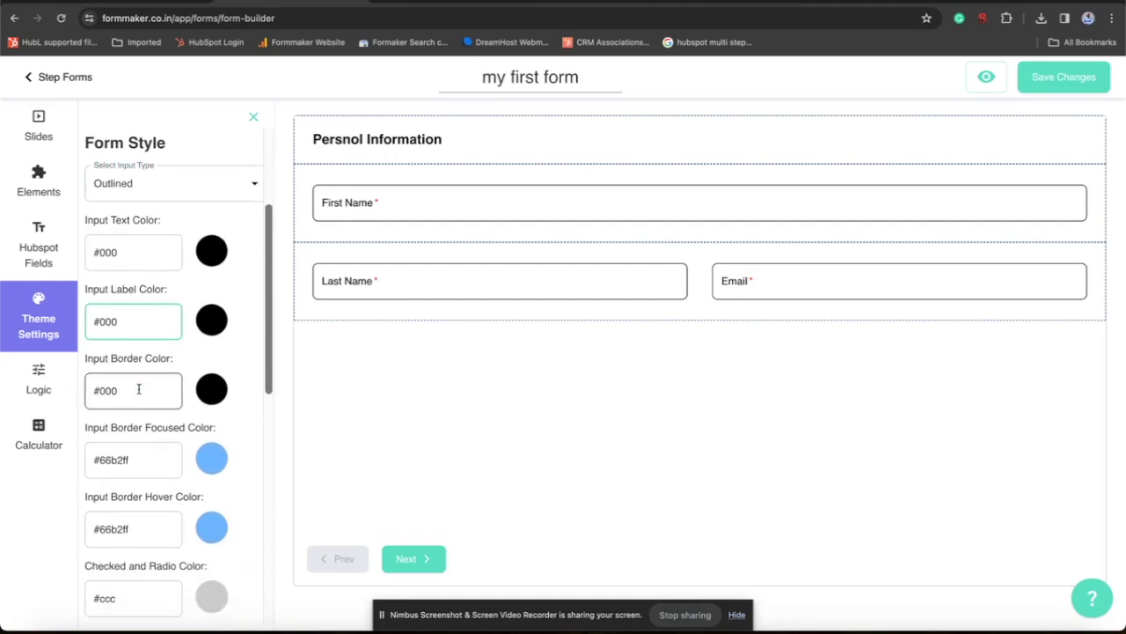
{"action": "left_click", "coordinate": [138, 389]}
{"action": "scroll", "coordinate": [139, 389], "scroll_direction": "down", "scroll_amount": 2}
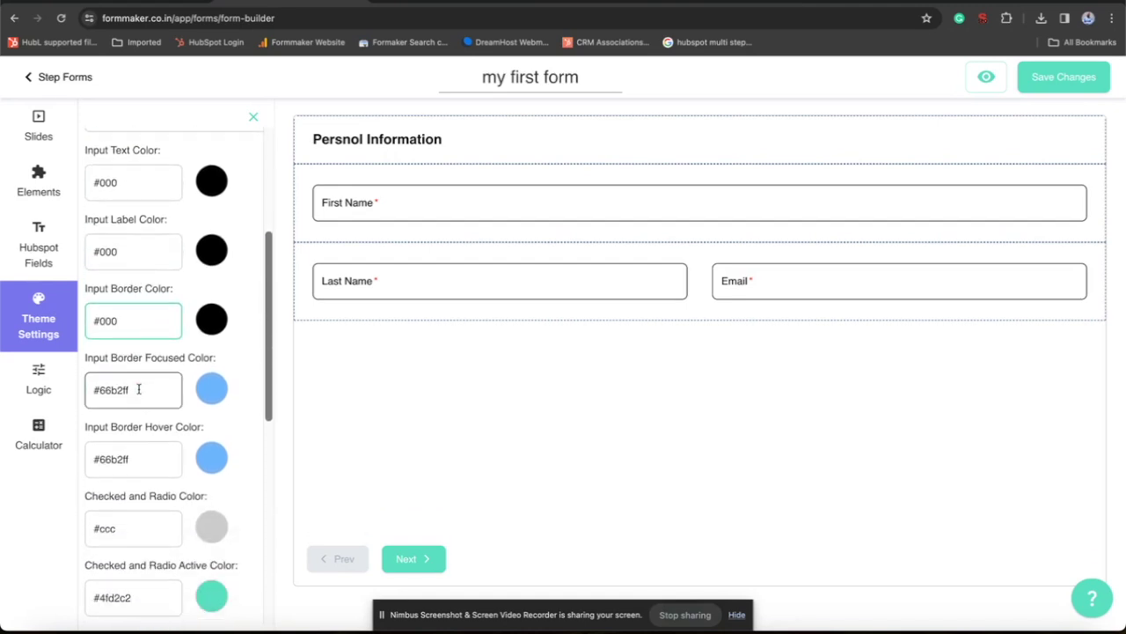
{"action": "left_click", "coordinate": [143, 399]}
{"action": "scroll", "coordinate": [144, 398], "scroll_direction": "down", "scroll_amount": 3}
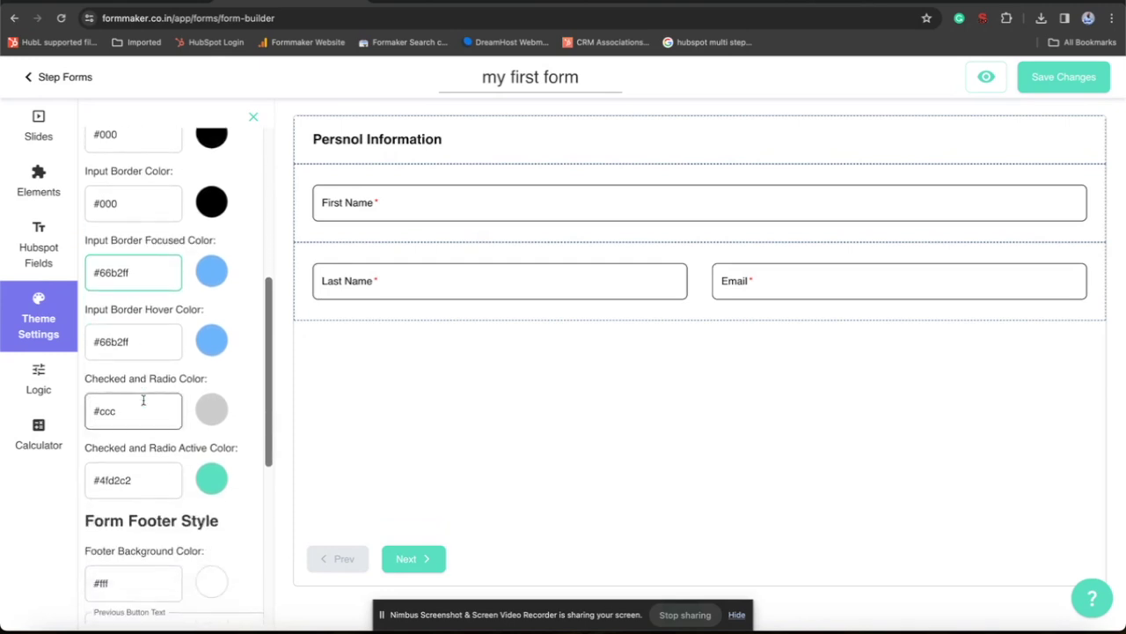
{"action": "left_click", "coordinate": [138, 344]}
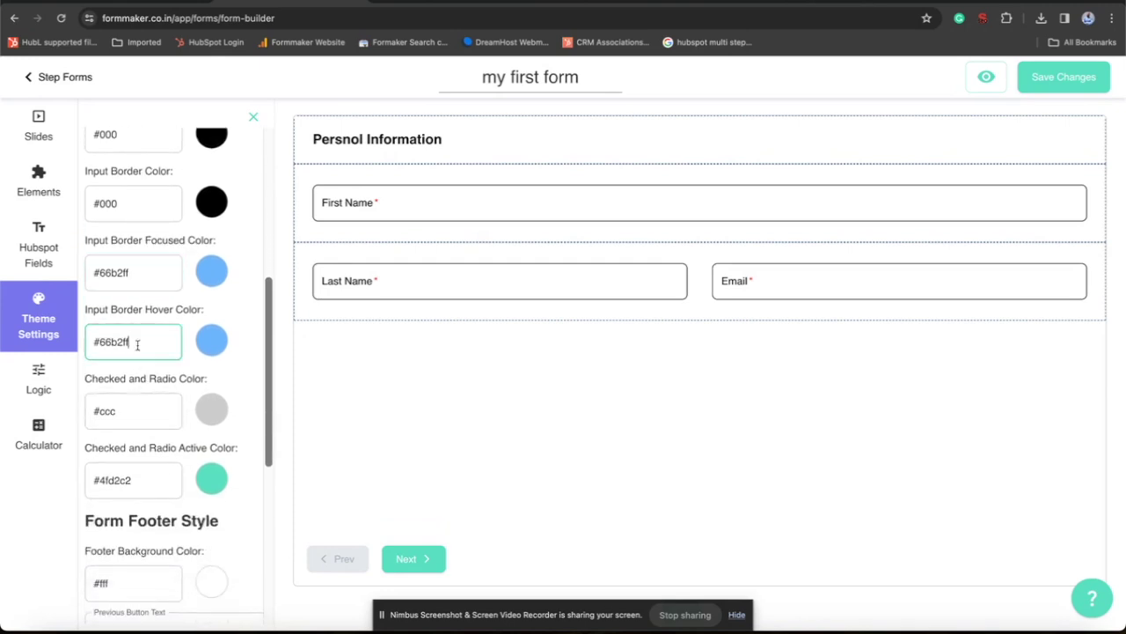
{"action": "scroll", "coordinate": [138, 344], "scroll_direction": "down", "scroll_amount": 3}
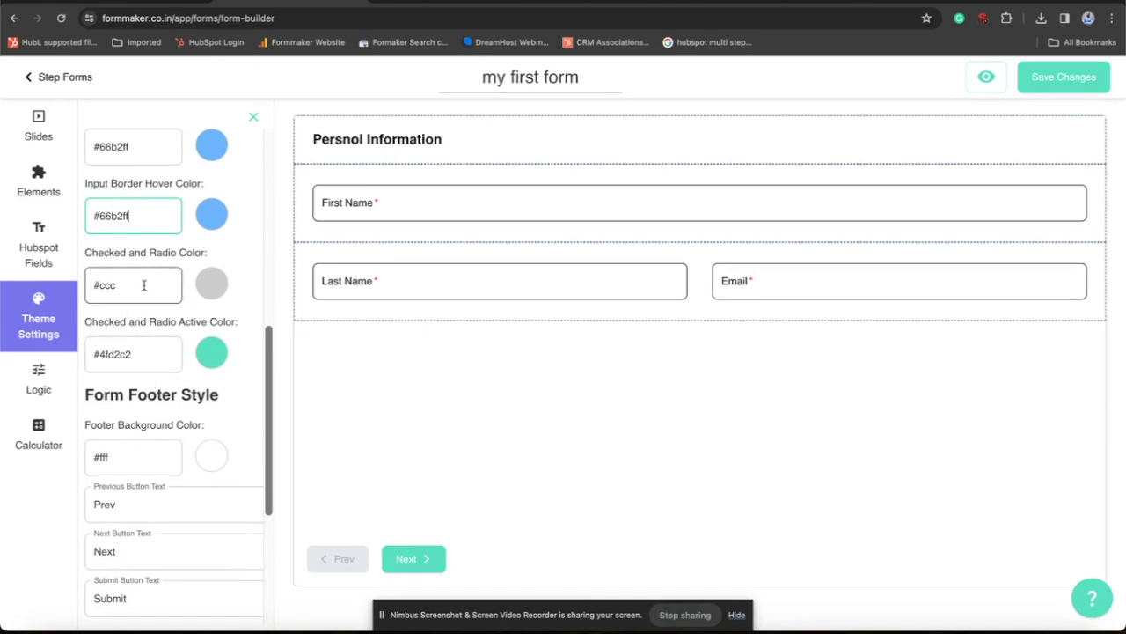
{"action": "scroll", "coordinate": [137, 364], "scroll_direction": "down", "scroll_amount": 2}
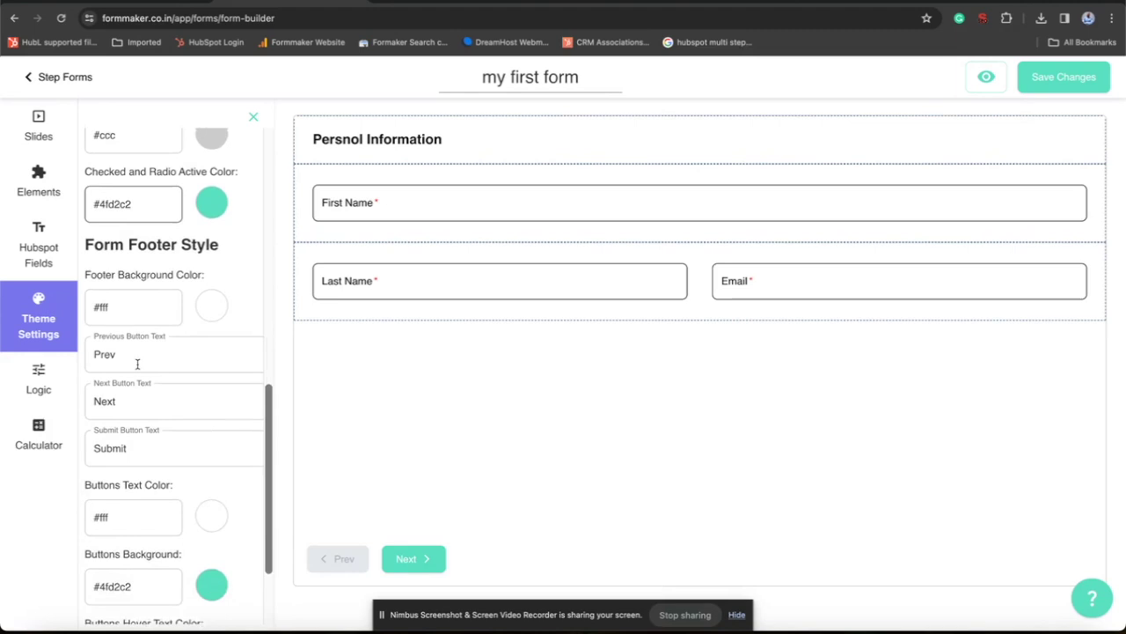
{"action": "scroll", "coordinate": [138, 364], "scroll_direction": "down", "scroll_amount": 1}
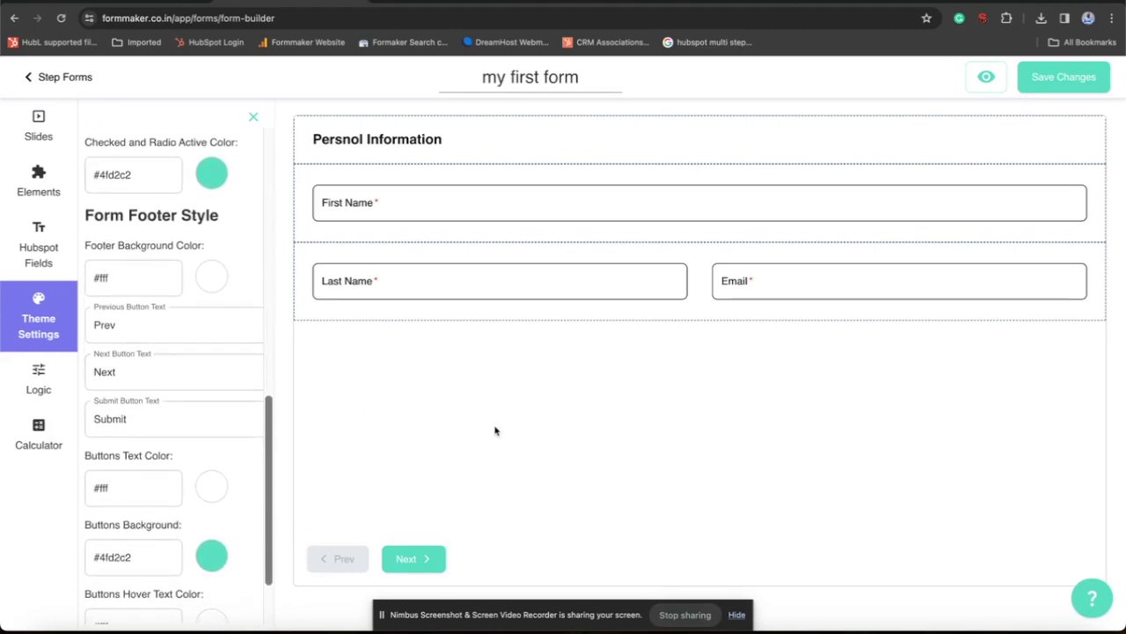
{"action": "left_click", "coordinate": [211, 275]}
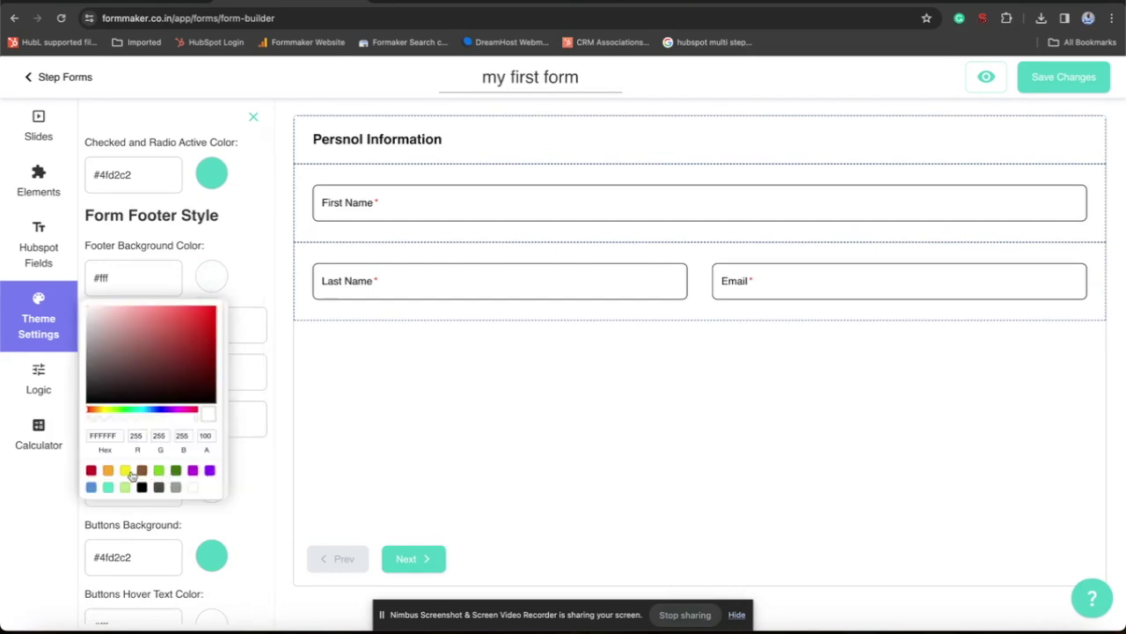
Try various footer background shades, from grey and pinkish-grey to mauve and near-black.
{"action": "left_click", "coordinate": [176, 488]}
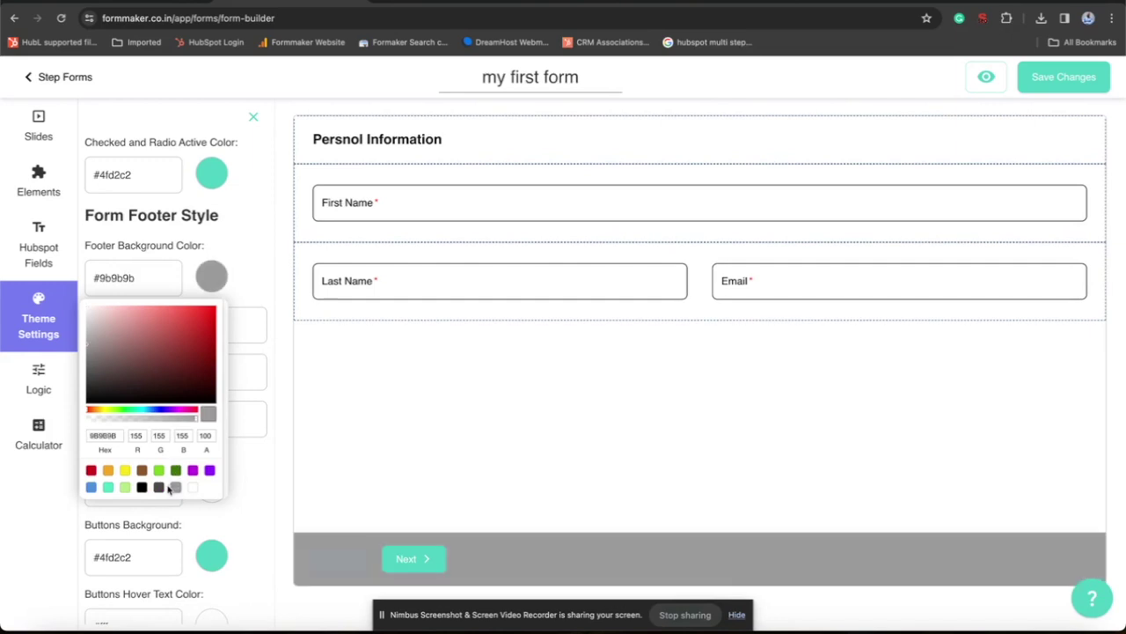
{"action": "left_click", "coordinate": [94, 331]}
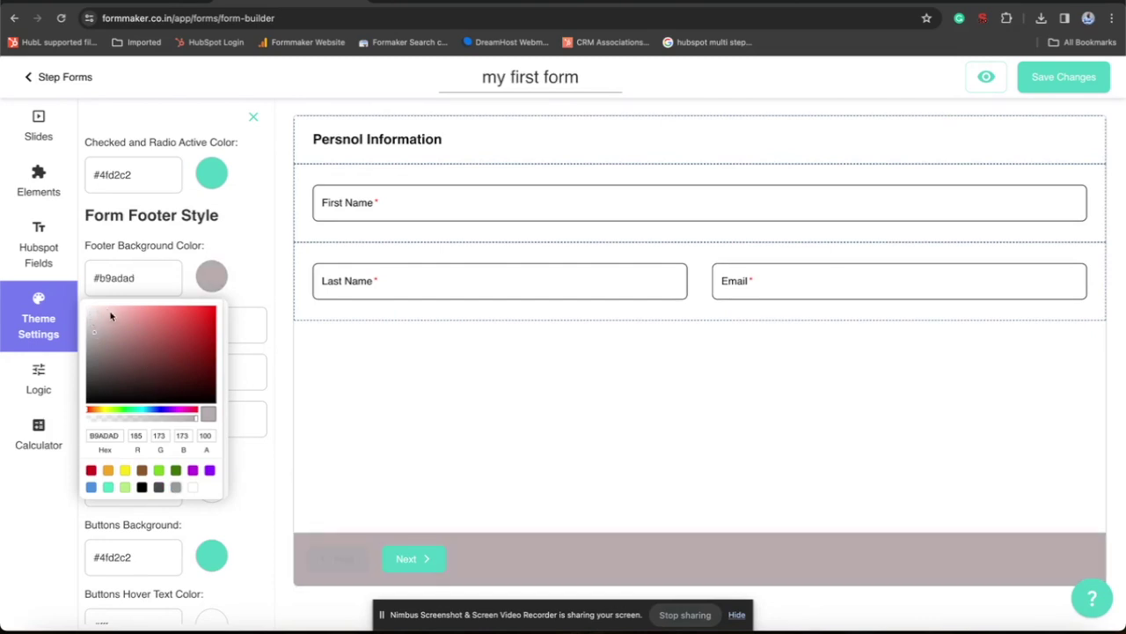
{"action": "left_click", "coordinate": [114, 352]}
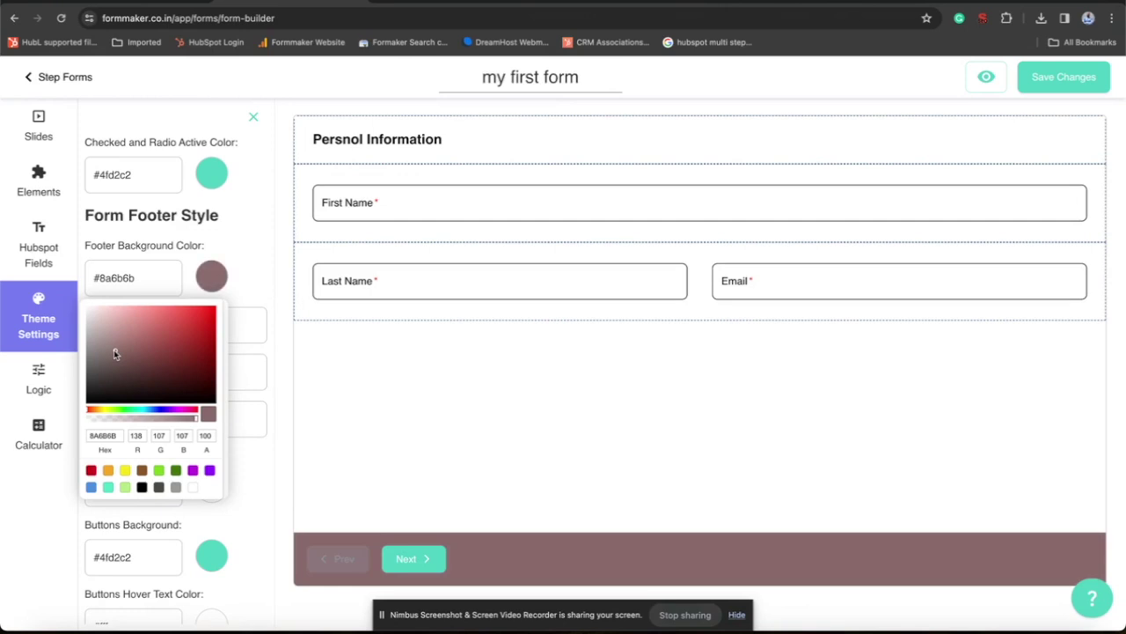
{"action": "left_click", "coordinate": [153, 394]}
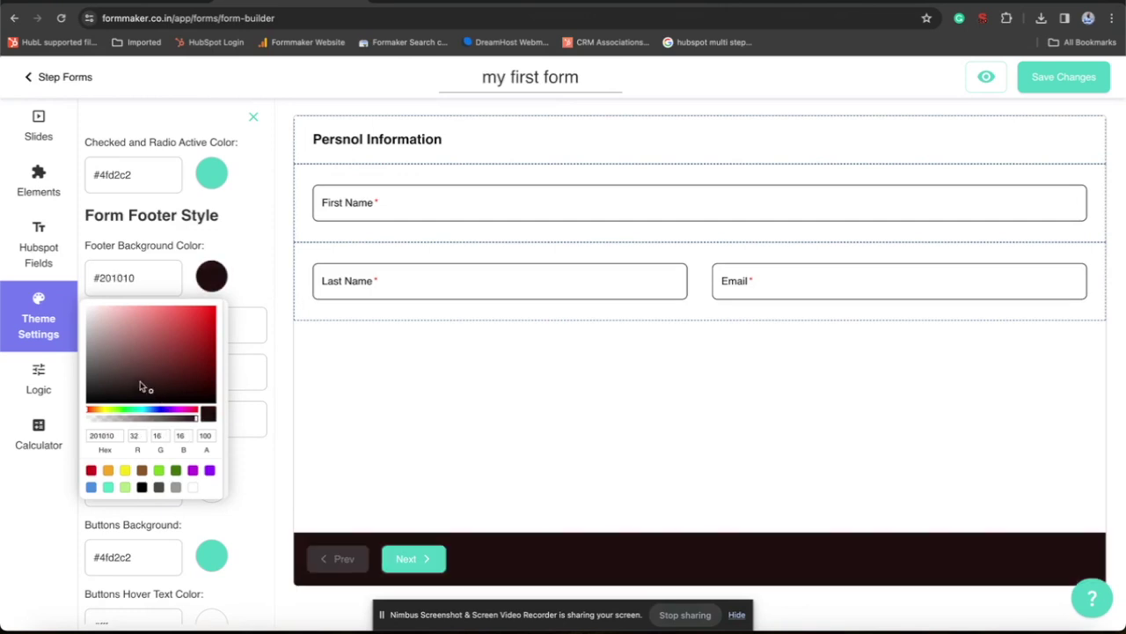
{"action": "left_click", "coordinate": [109, 334]}
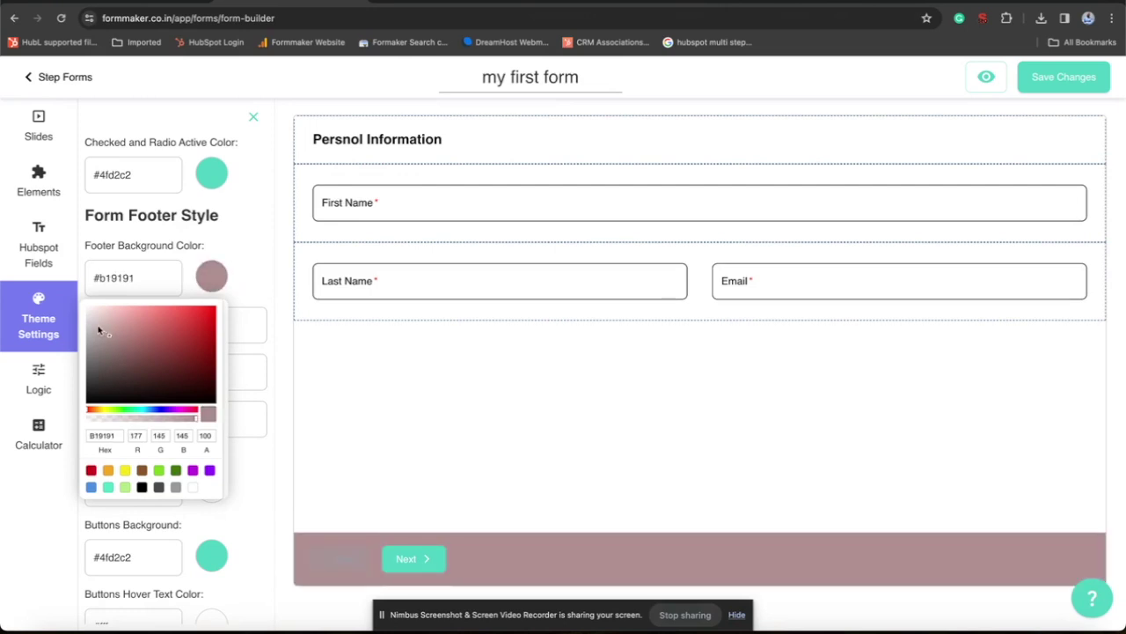
{"action": "left_click", "coordinate": [98, 329]}
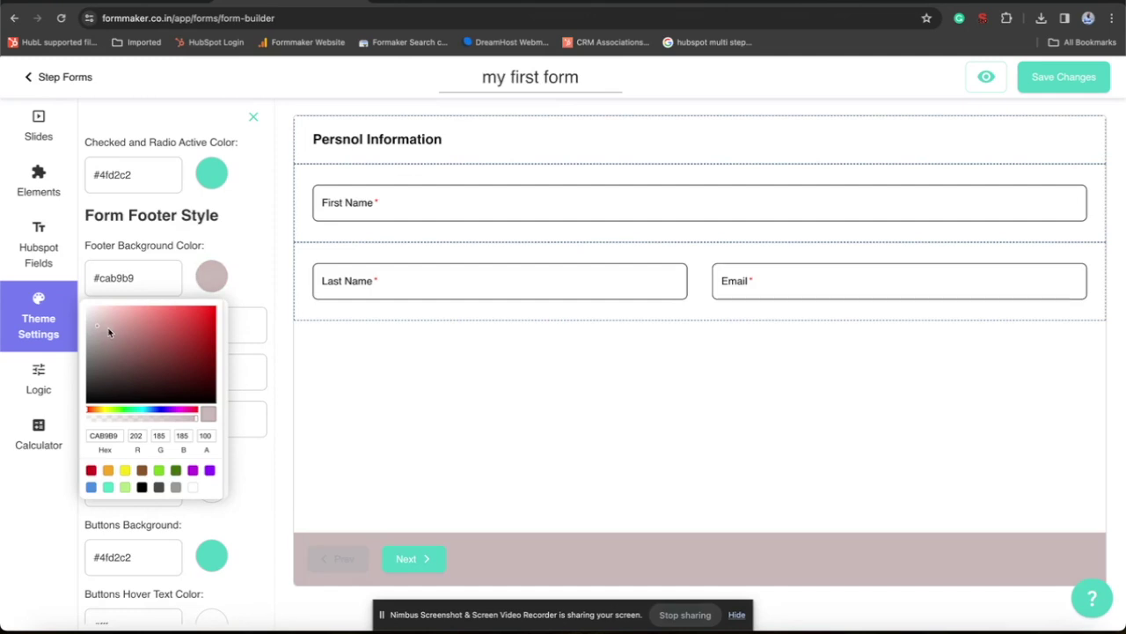
{"action": "left_click", "coordinate": [109, 331]}
{"action": "left_click", "coordinate": [109, 332]}
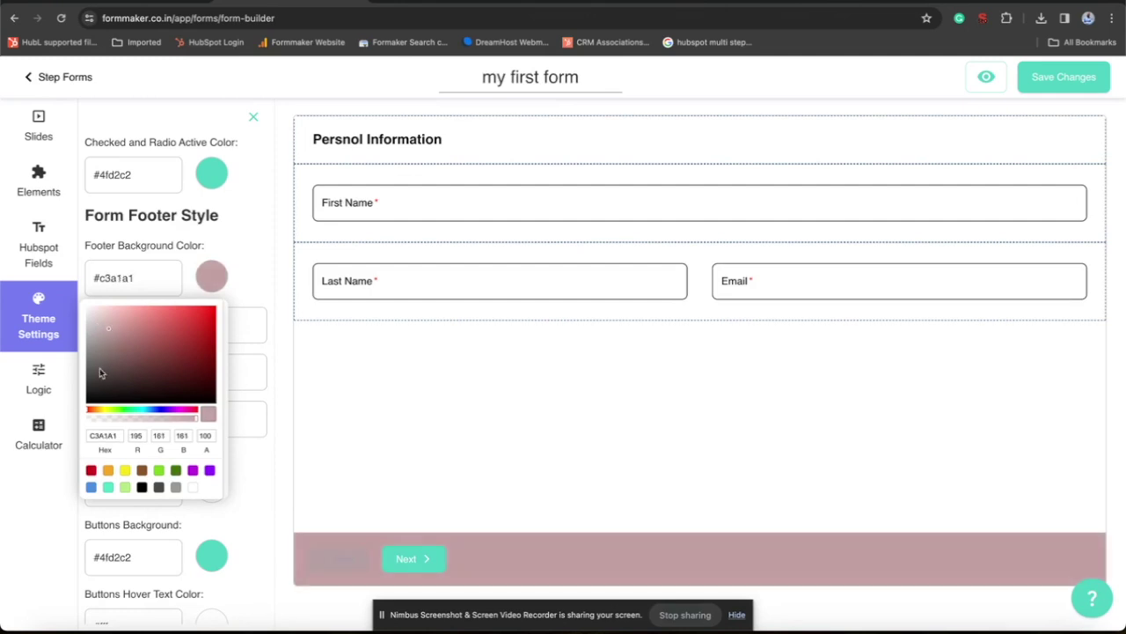
{"action": "left_click", "coordinate": [95, 368]}
{"action": "left_click", "coordinate": [100, 434]}
Enter hex eeeeee for the footer background, then check the button text colour value.
{"action": "double_click", "coordinate": [100, 435]}
{"action": "type", "text": "6"}
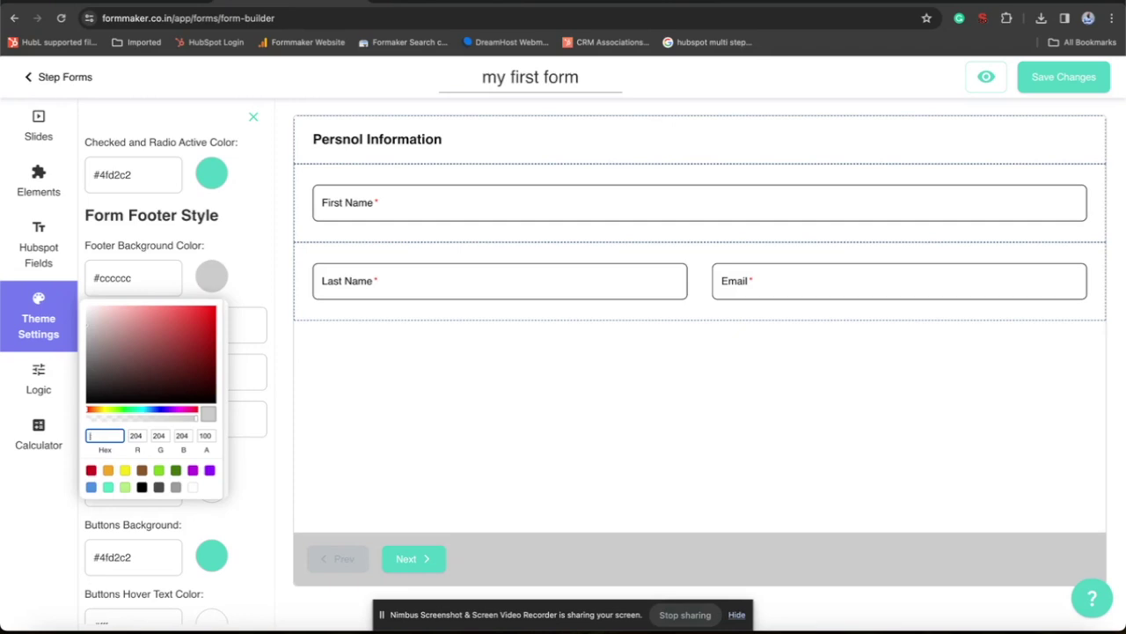
{"action": "type", "text": "eee"}
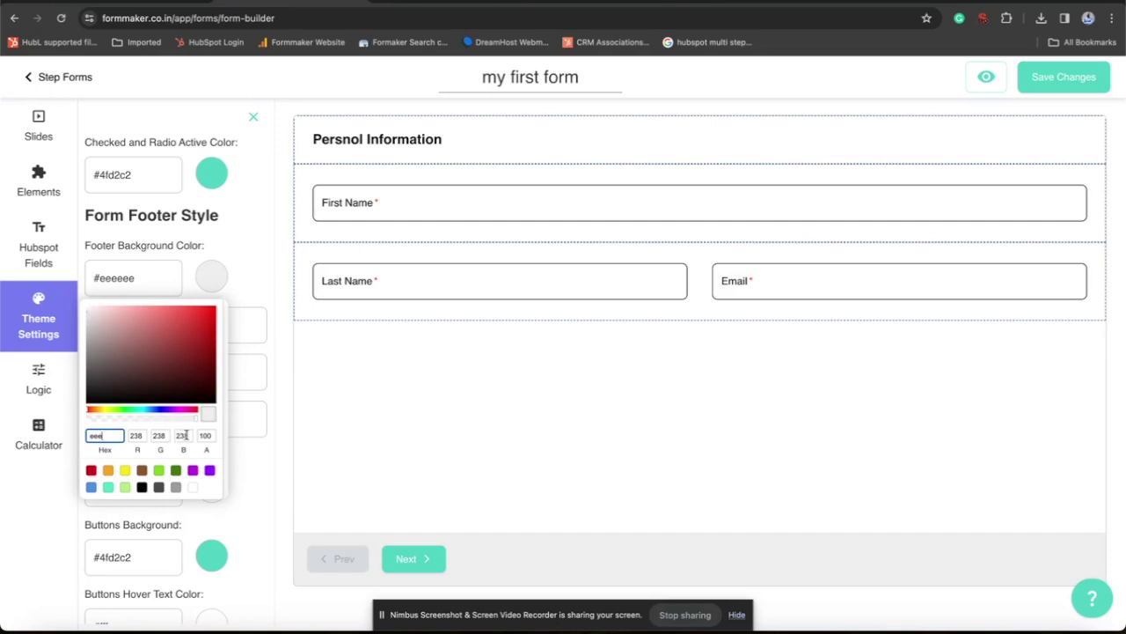
{"action": "left_click", "coordinate": [254, 471]}
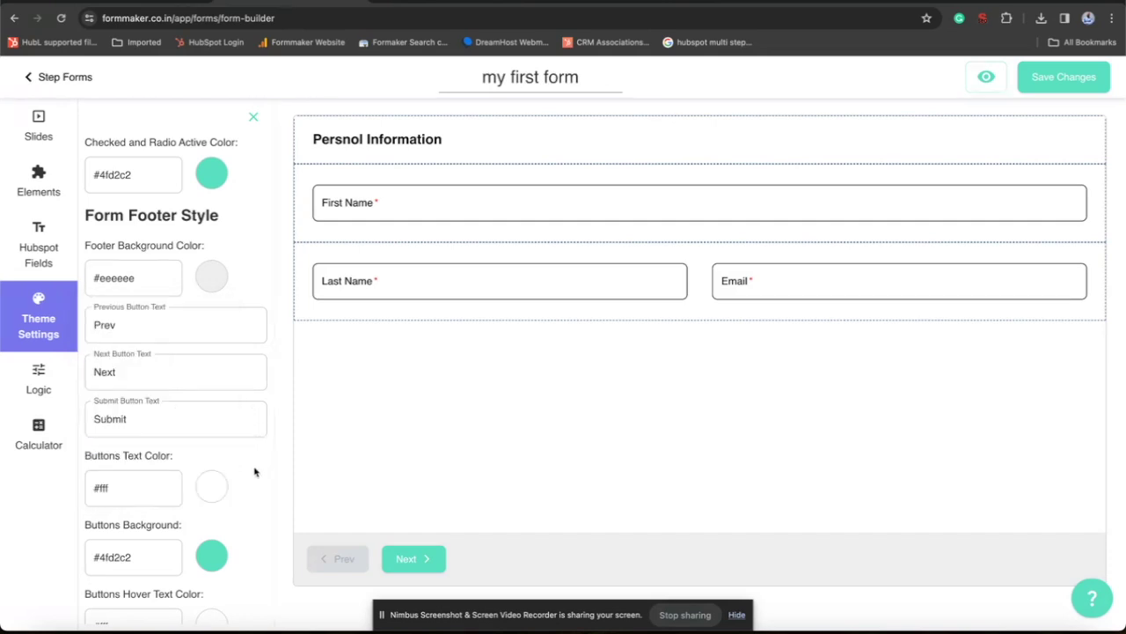
{"action": "scroll", "coordinate": [254, 470], "scroll_direction": "down", "scroll_amount": 1}
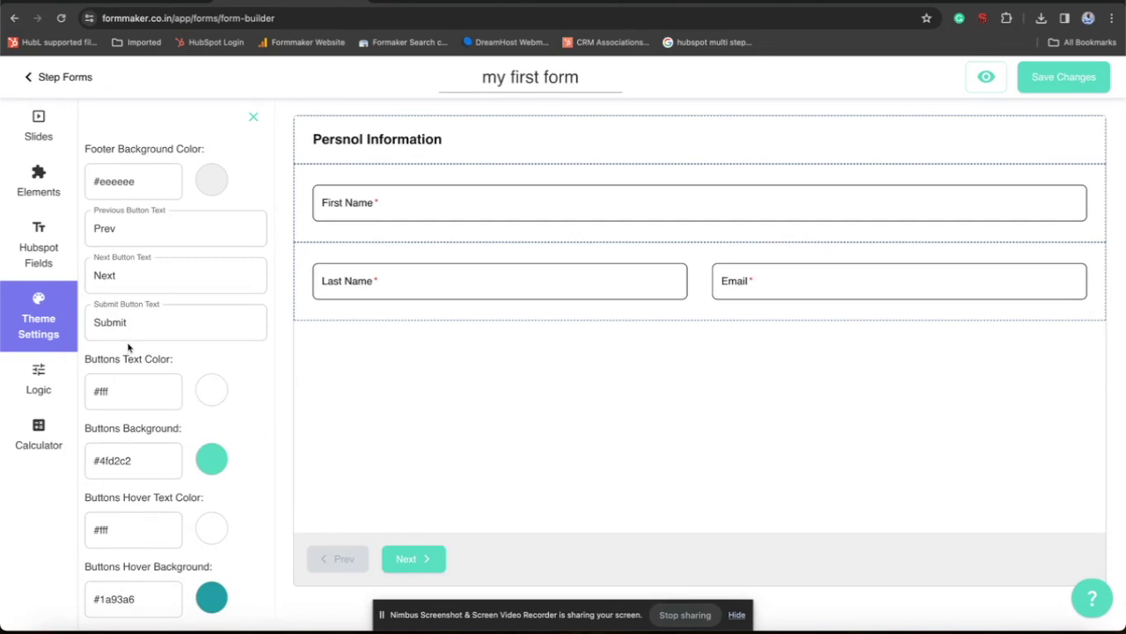
{"action": "left_click", "coordinate": [132, 395]}
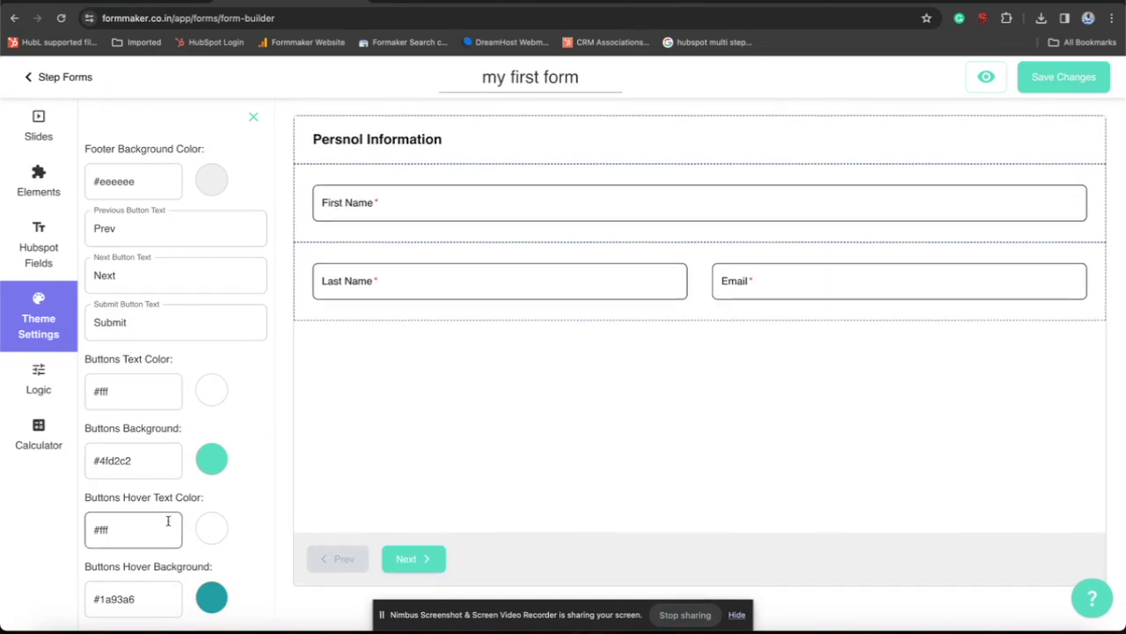
{"action": "scroll", "coordinate": [168, 521], "scroll_direction": "up", "scroll_amount": 1}
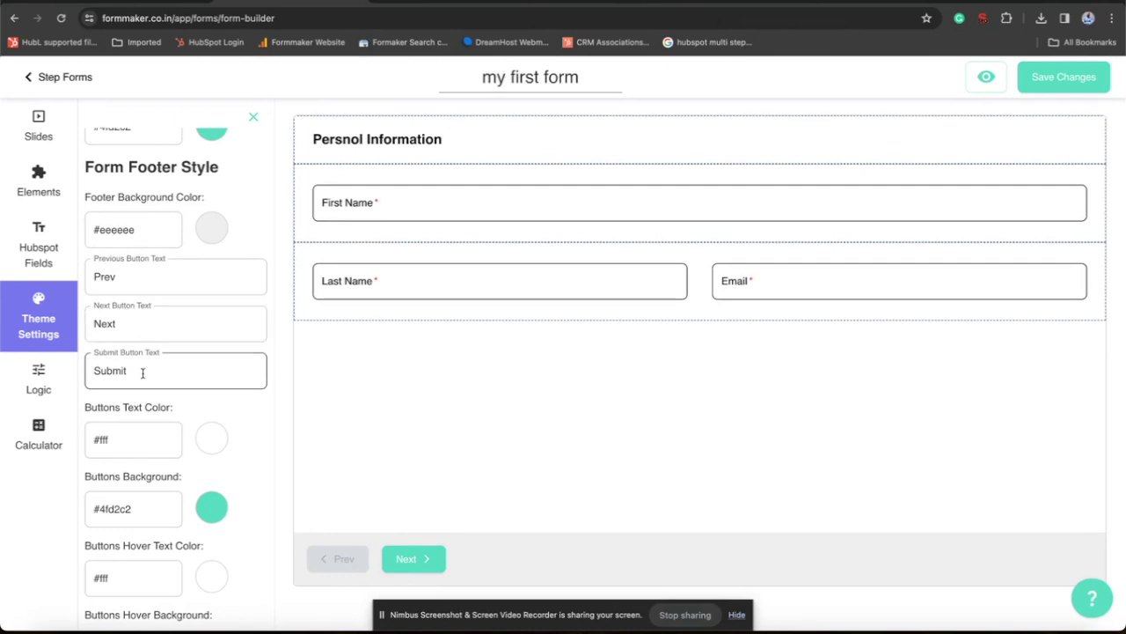
Add a new logic rule with the condition First Name equals a specific name.
{"action": "left_click", "coordinate": [19, 387]}
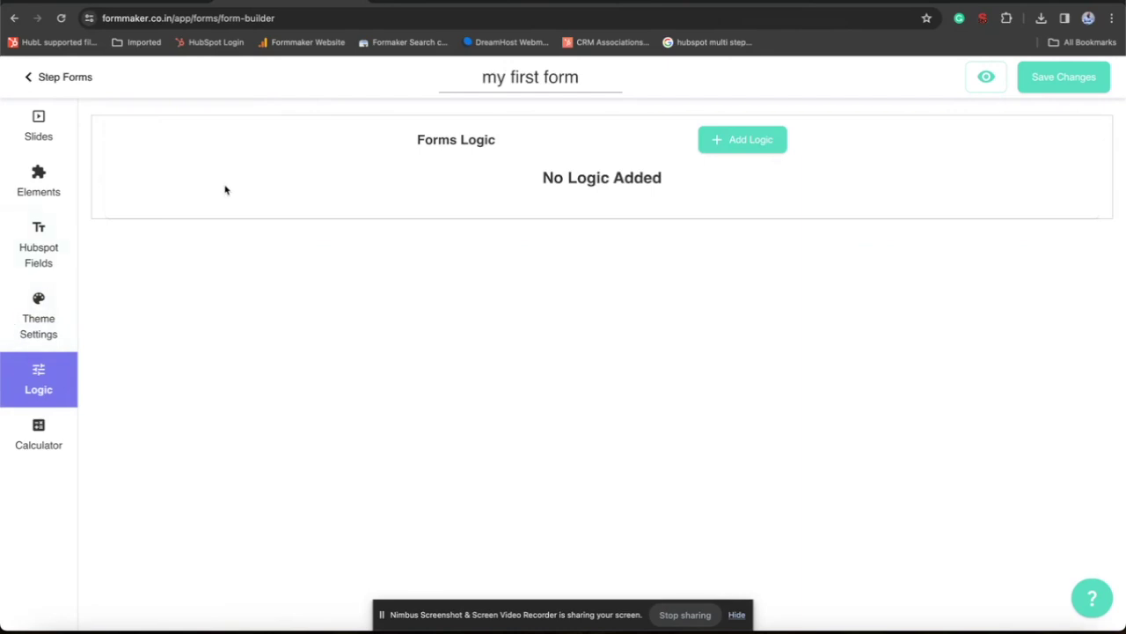
{"action": "left_click", "coordinate": [745, 140]}
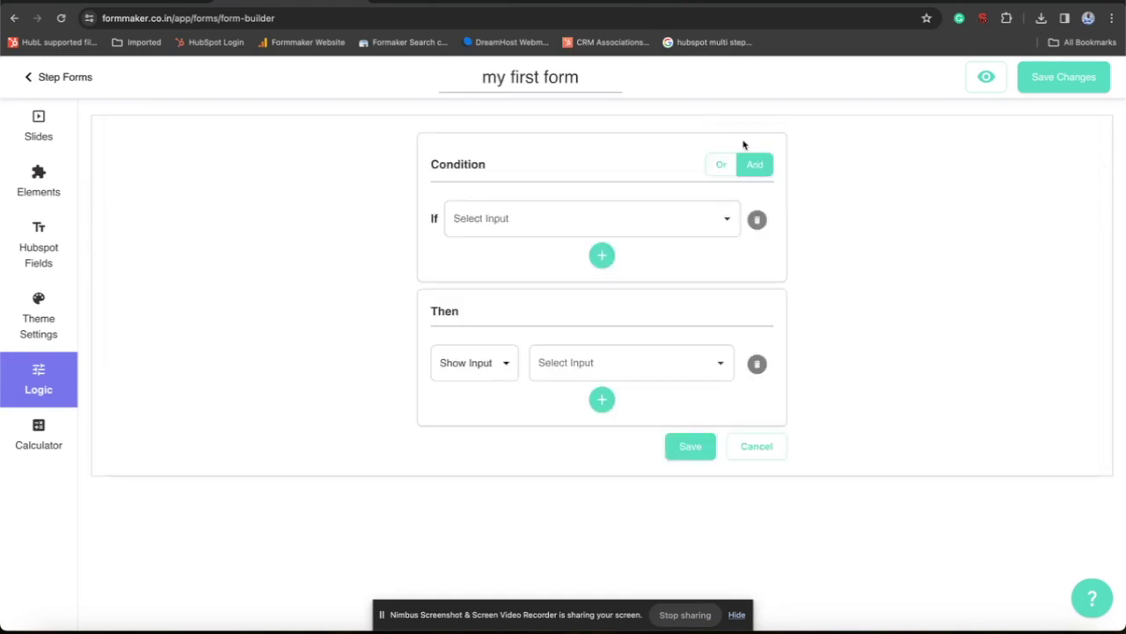
{"action": "left_click", "coordinate": [506, 221]}
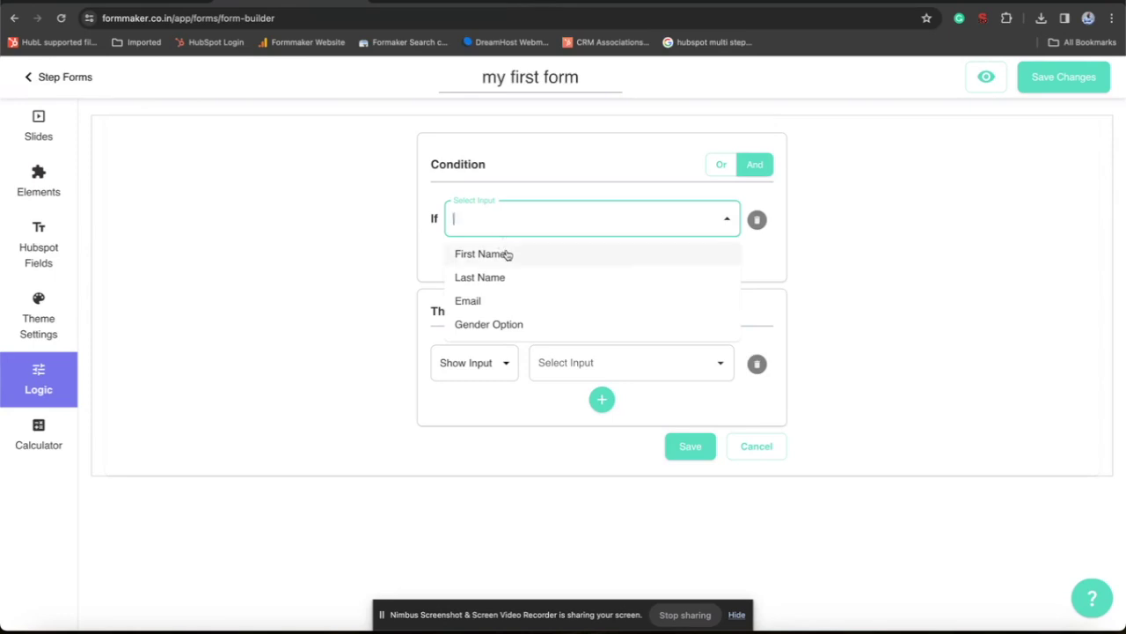
{"action": "left_click", "coordinate": [508, 254]}
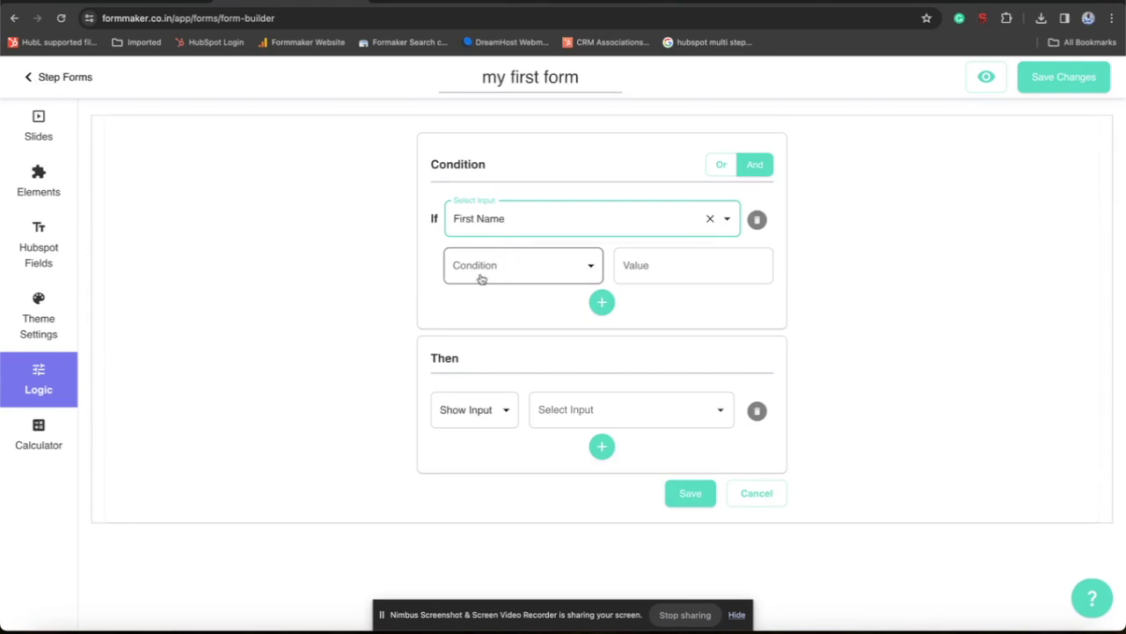
{"action": "left_click", "coordinate": [480, 278]}
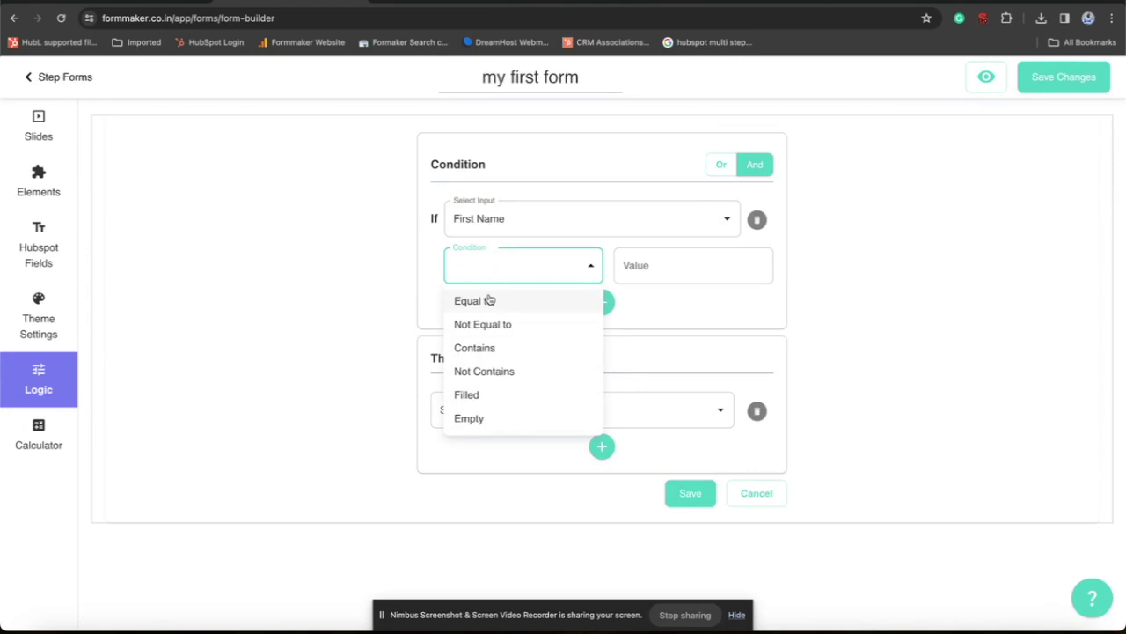
{"action": "left_click", "coordinate": [490, 300]}
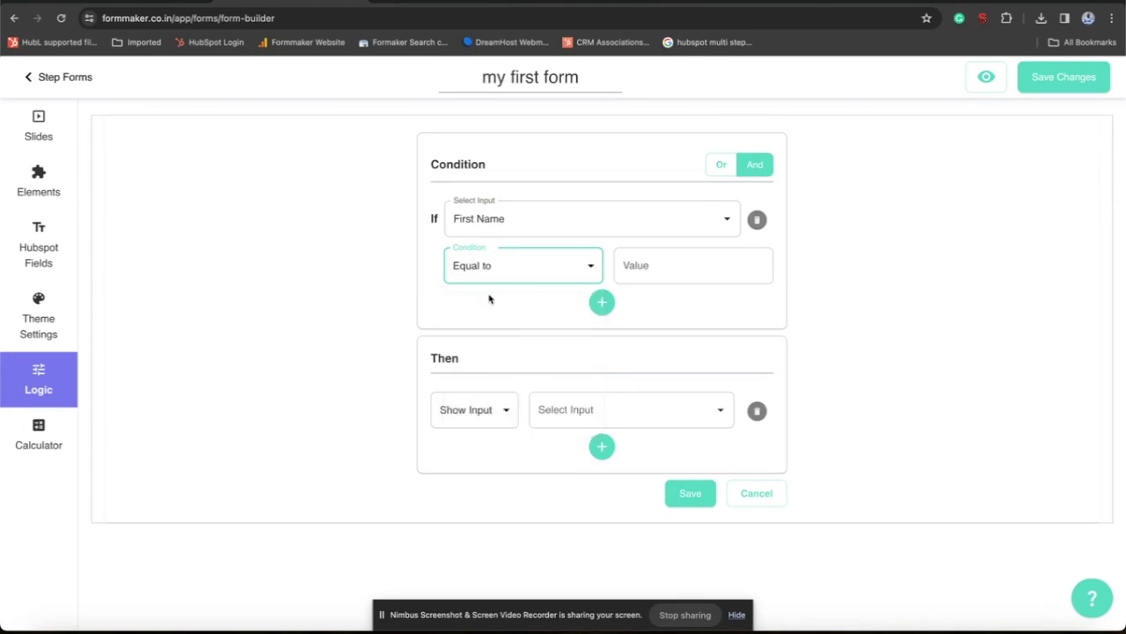
{"action": "left_click", "coordinate": [643, 270]}
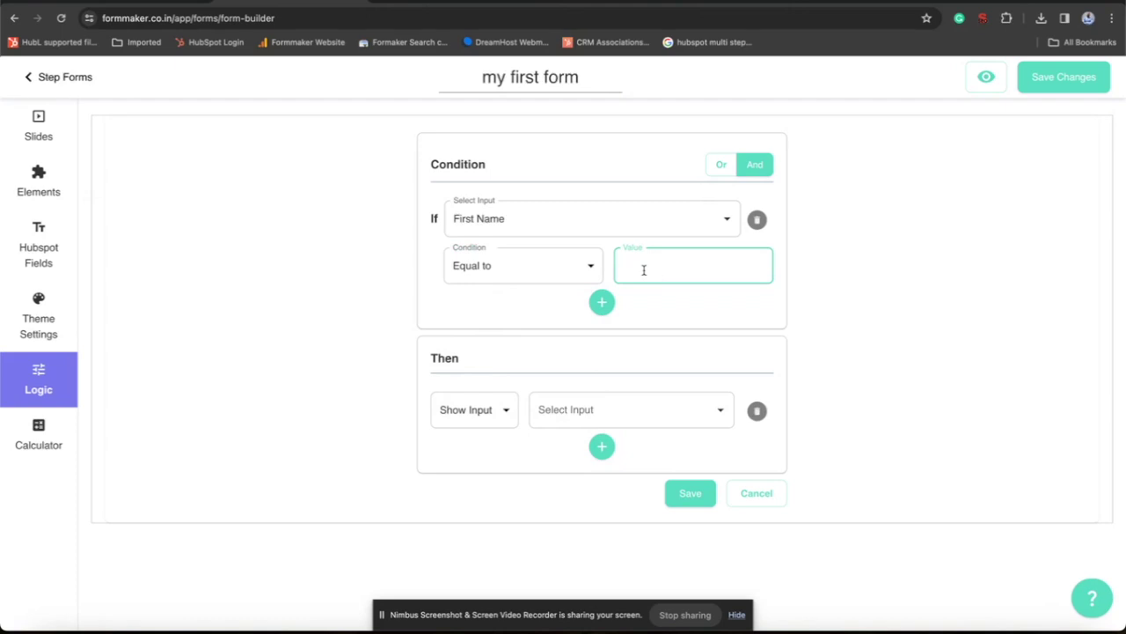
{"action": "type", "text": "karan"}
{"action": "left_click", "coordinate": [343, 296]}
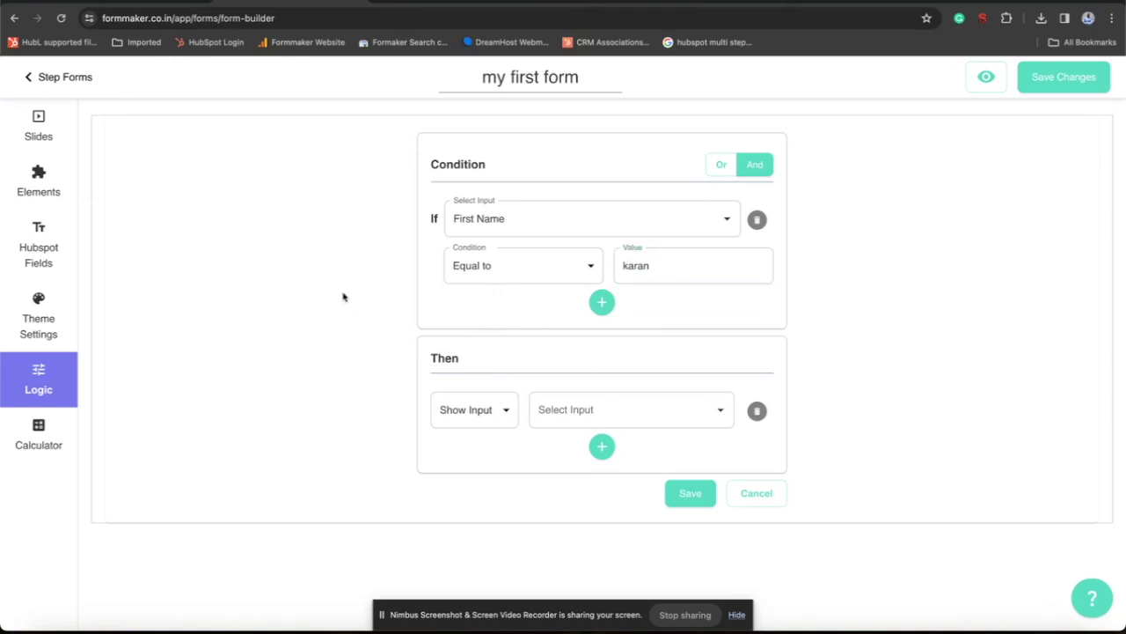
Make the rule show 'Slide no:2 Step 2', save it, and launch the live preview.
{"action": "left_click", "coordinate": [493, 429]}
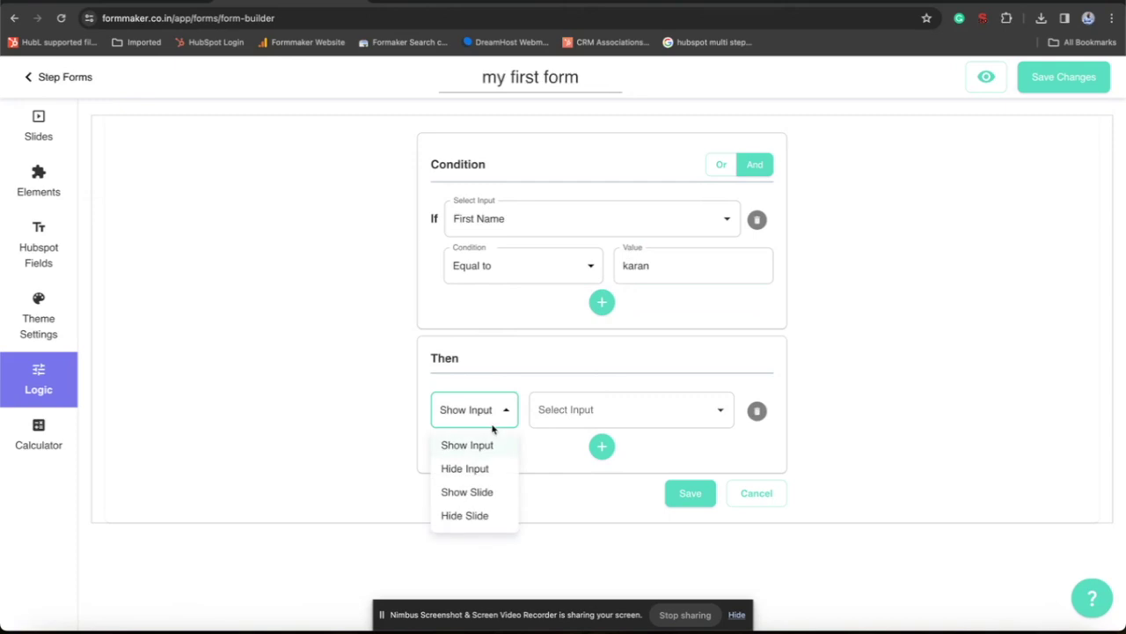
{"action": "left_click", "coordinate": [465, 492]}
{"action": "left_click", "coordinate": [551, 412]}
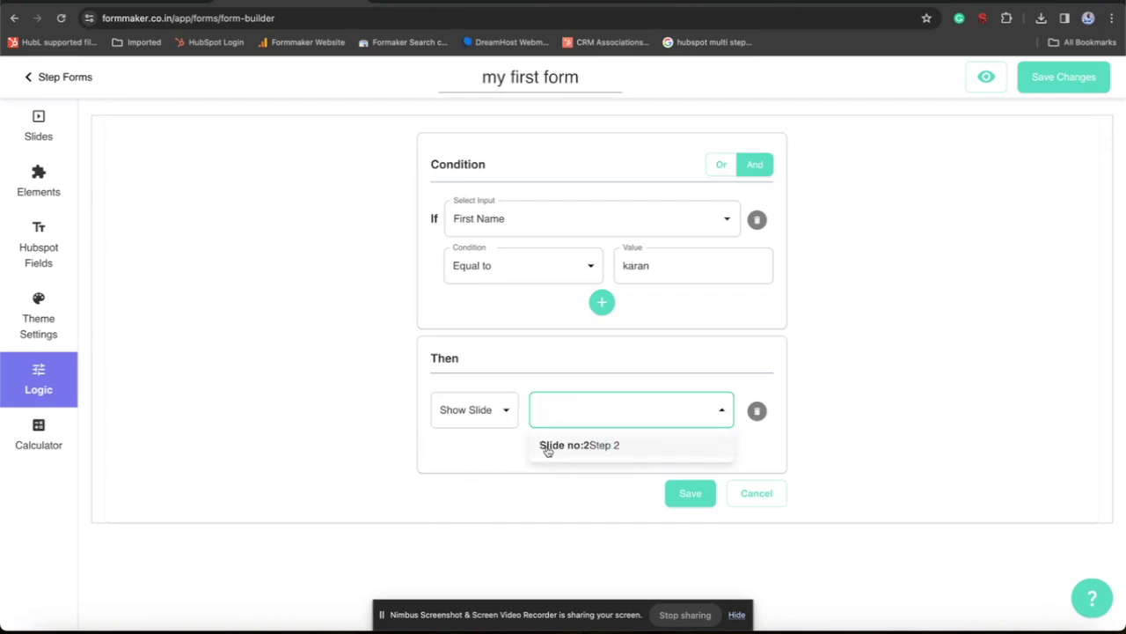
{"action": "left_click", "coordinate": [546, 447]}
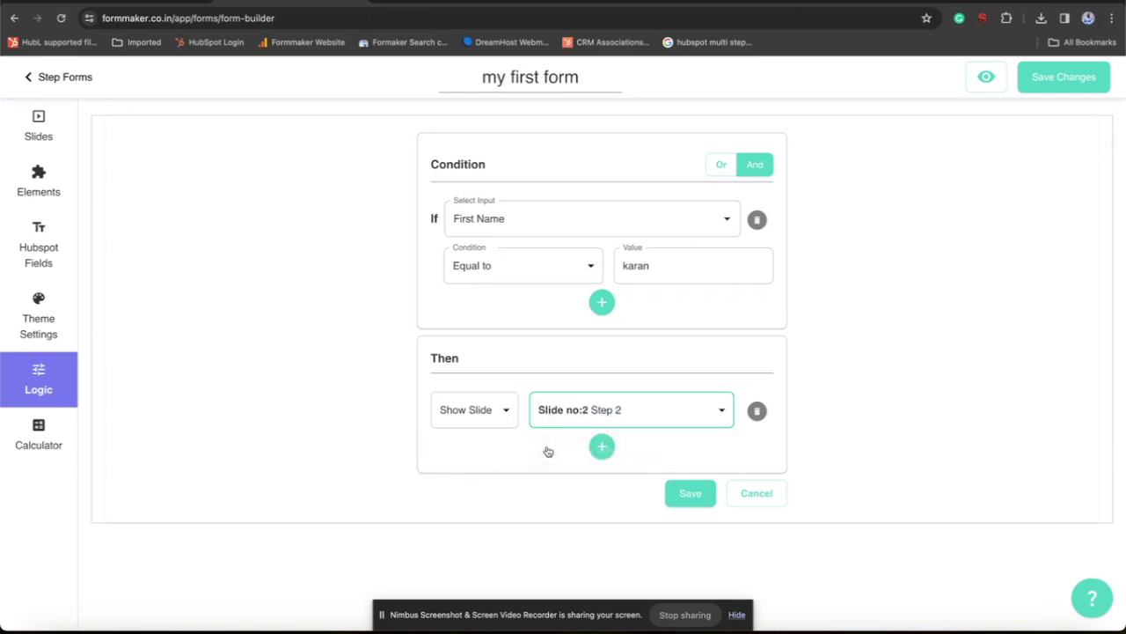
{"action": "left_click", "coordinate": [686, 493]}
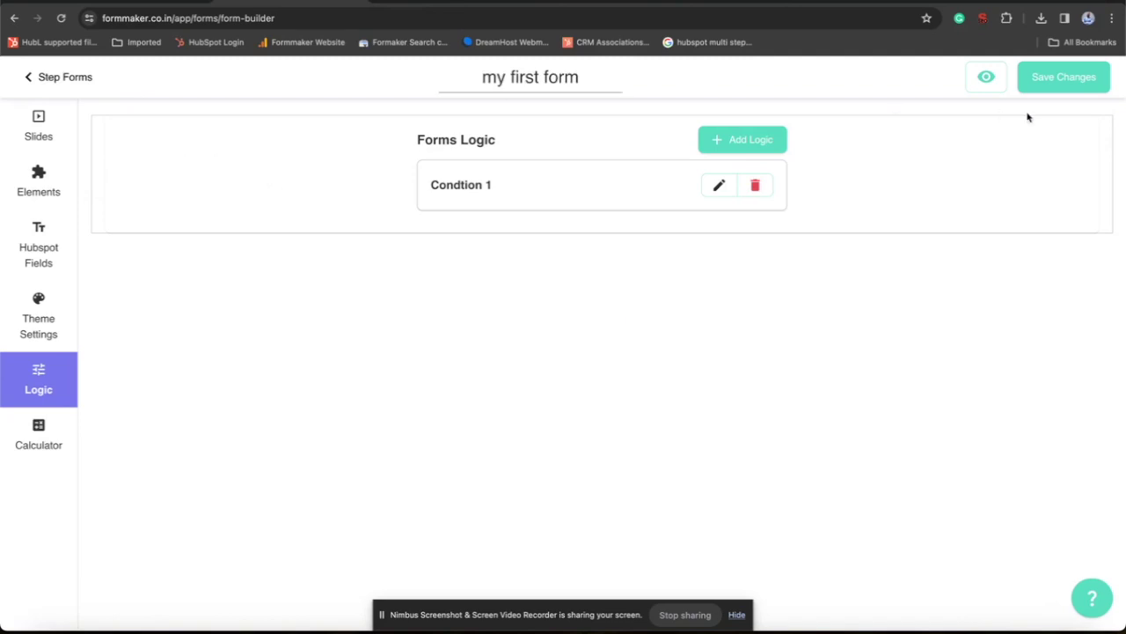
{"action": "left_click", "coordinate": [987, 78]}
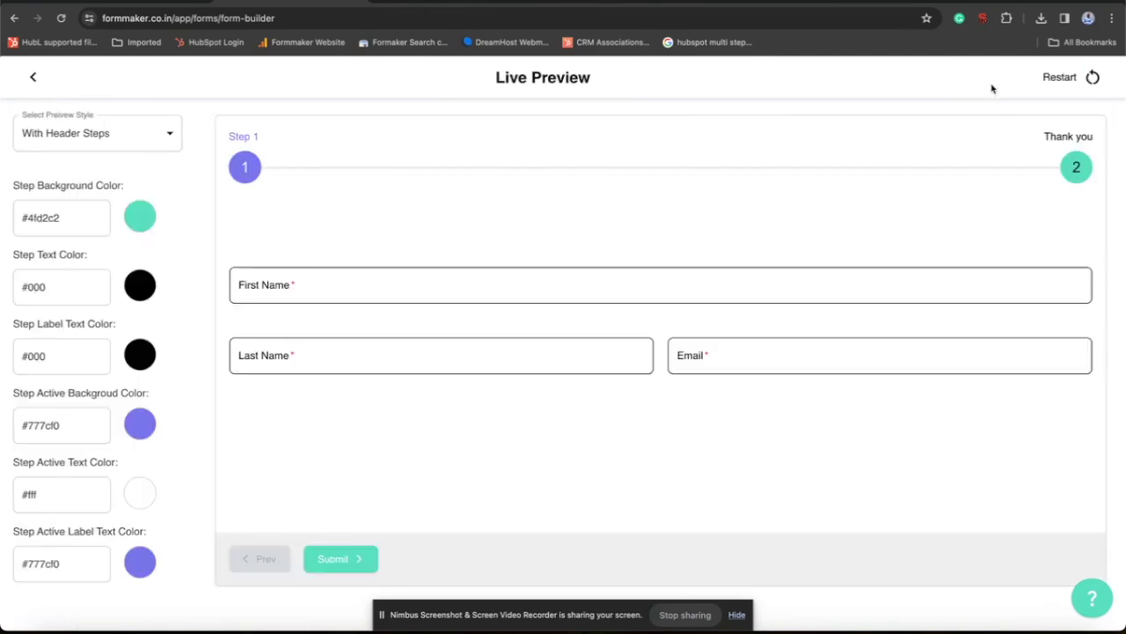
Test the rule by typing a name into First Name, clear it, and return to Forms Logic.
{"action": "left_click", "coordinate": [291, 295]}
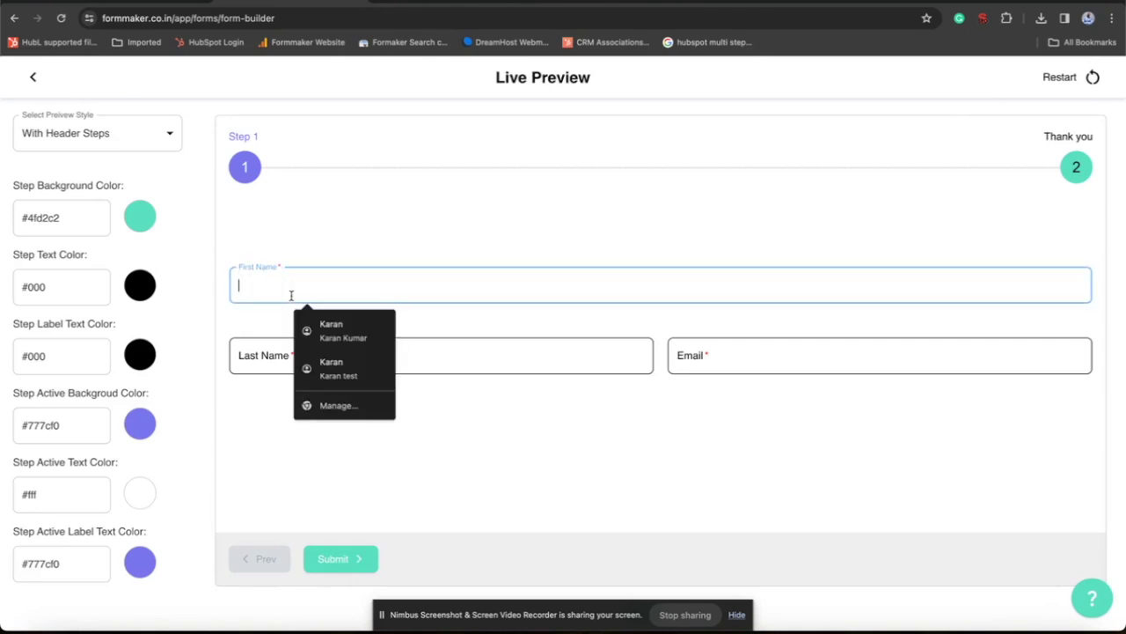
{"action": "type", "text": "karan"}
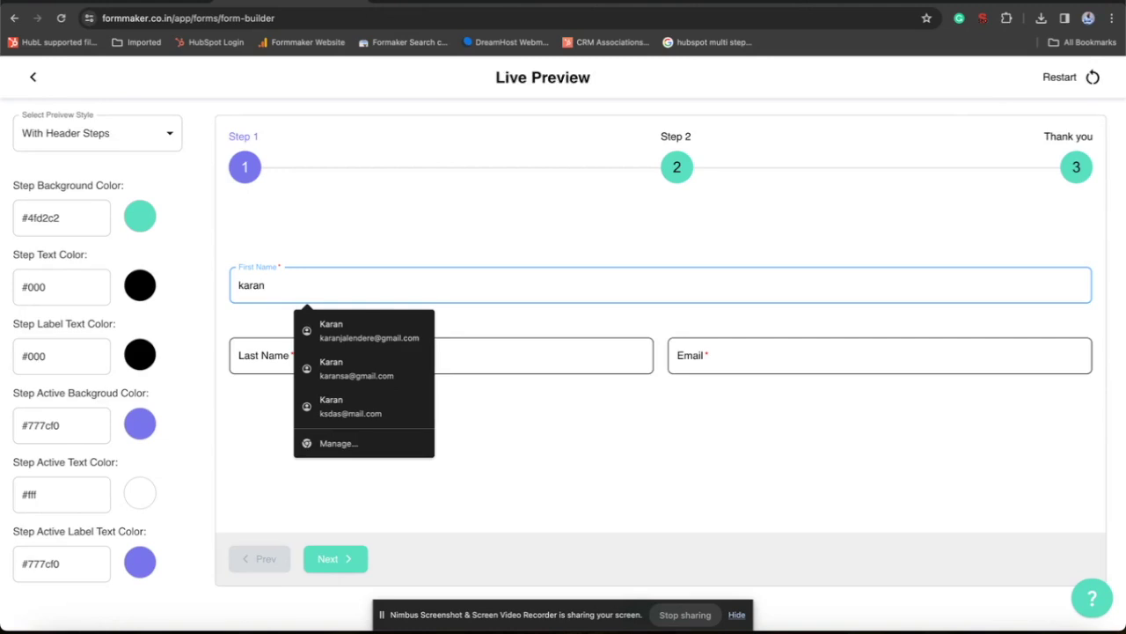
{"action": "type", "text": "a"}
{"action": "key", "text": "ctrl+a"}
{"action": "key", "text": "BackSpace"}
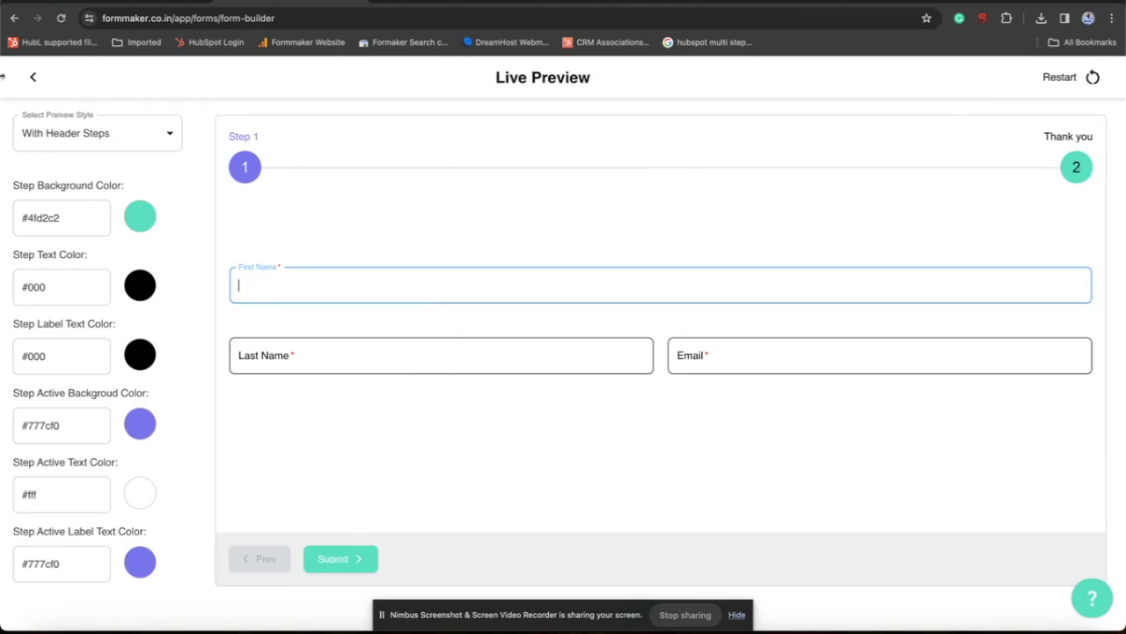
{"action": "left_click", "coordinate": [31, 79]}
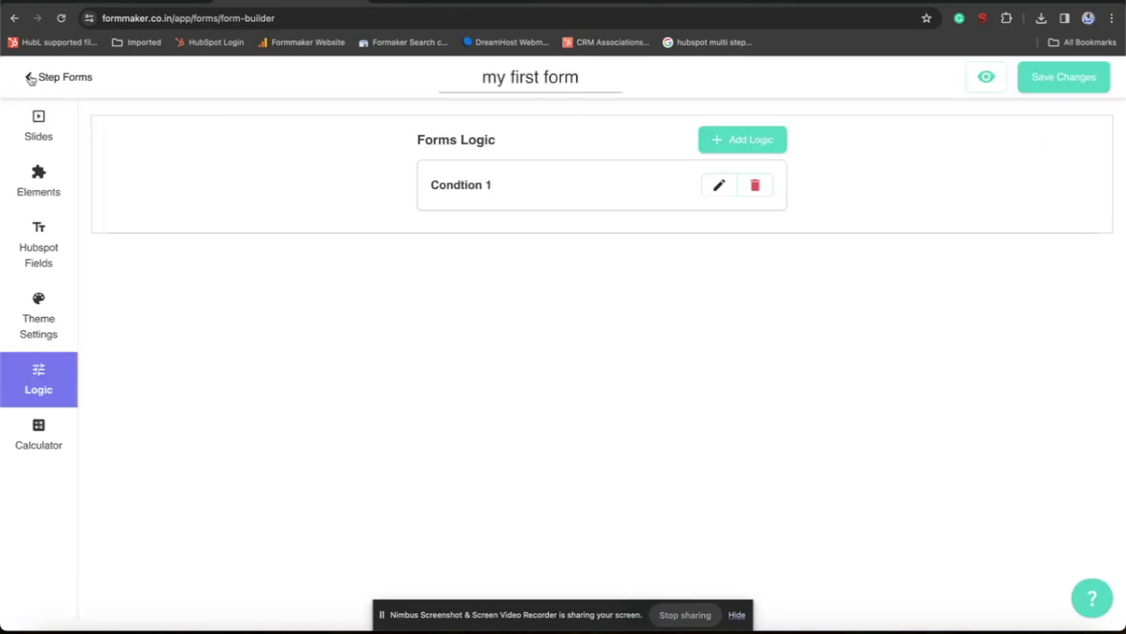
Delete Condition 1, then preview the form and autofill the First Name field.
{"action": "left_click", "coordinate": [753, 188]}
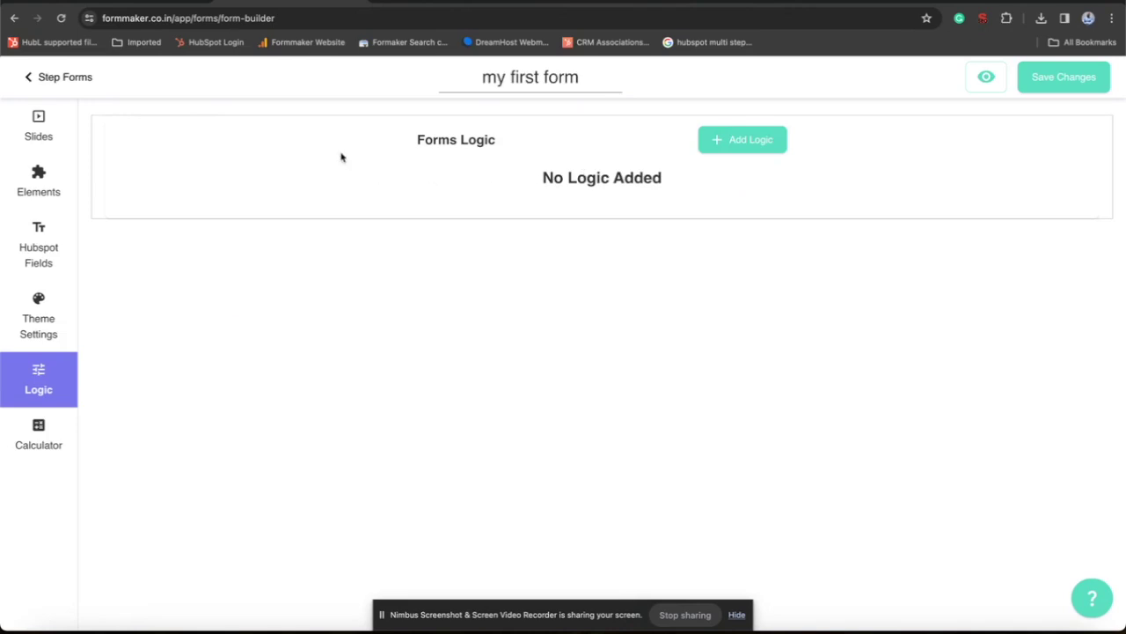
{"action": "left_click", "coordinate": [976, 76]}
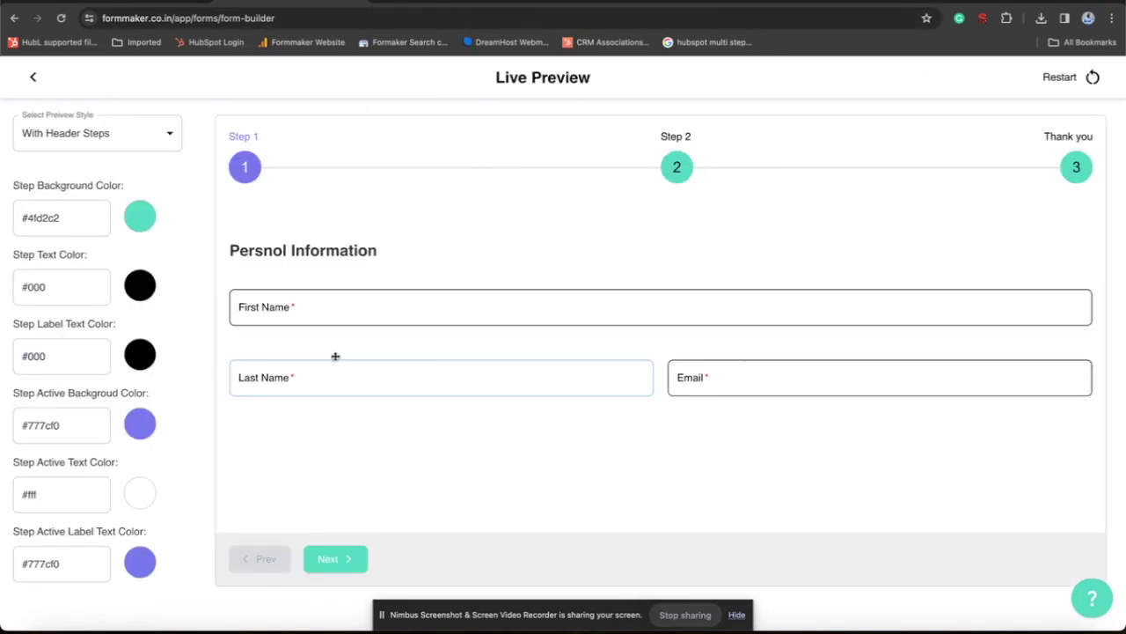
{"action": "left_click", "coordinate": [248, 304]}
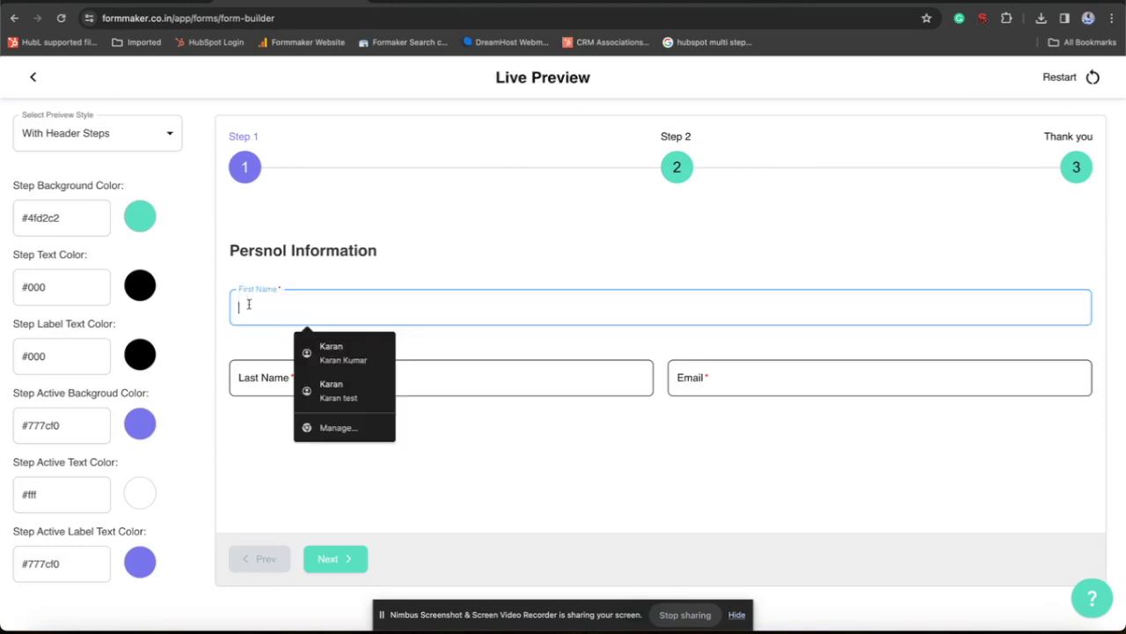
{"action": "left_click", "coordinate": [314, 352]}
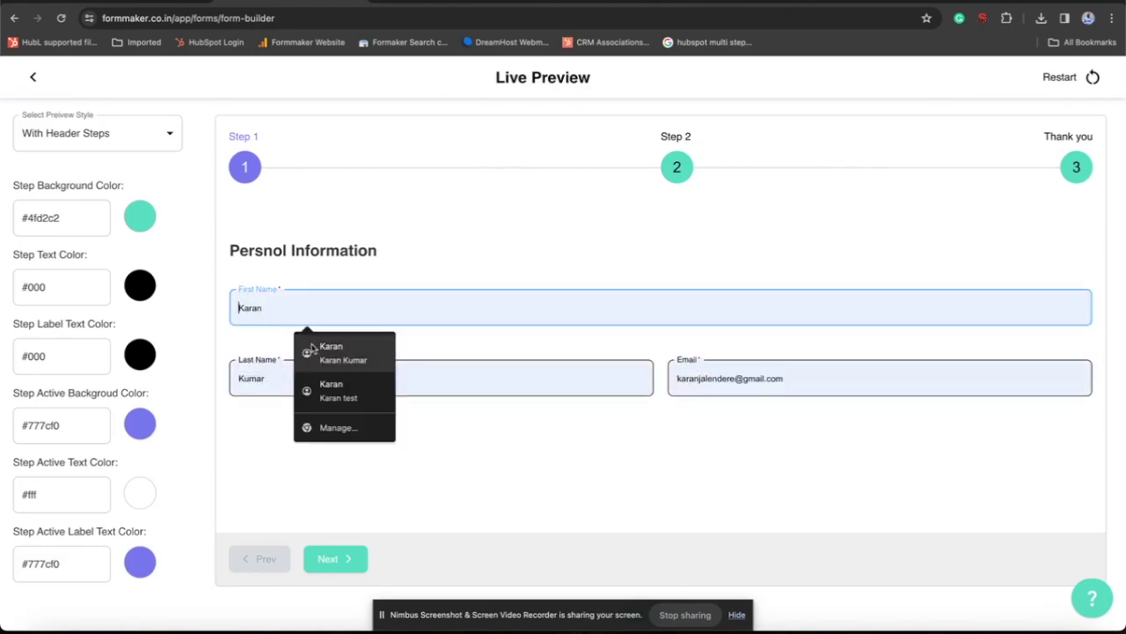
{"action": "left_click", "coordinate": [289, 243]}
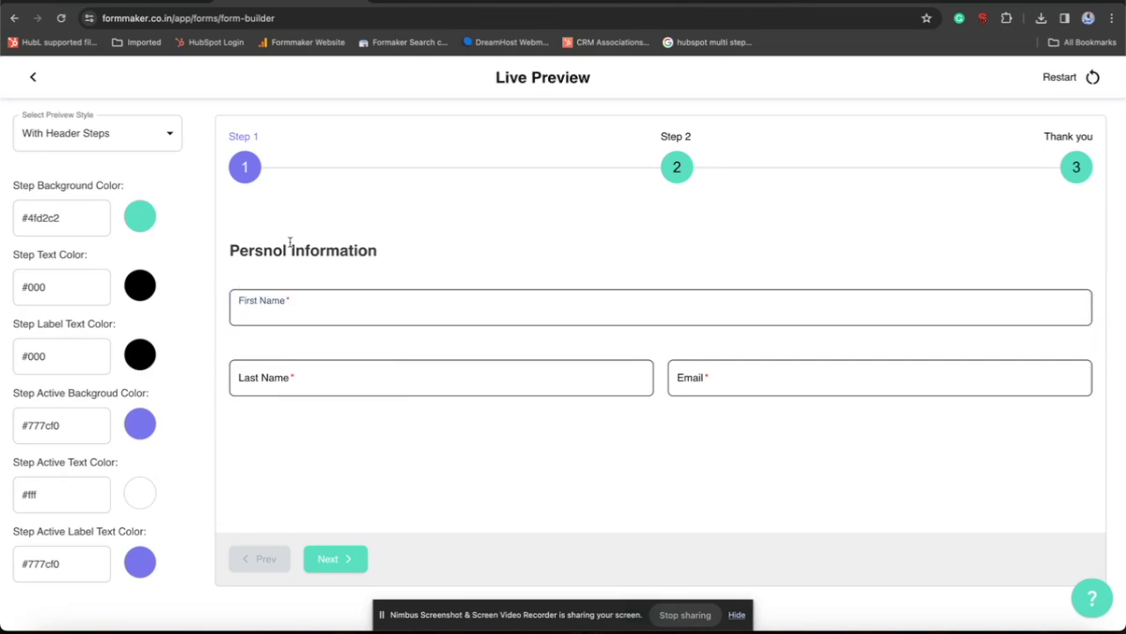
{"action": "left_click", "coordinate": [64, 147]}
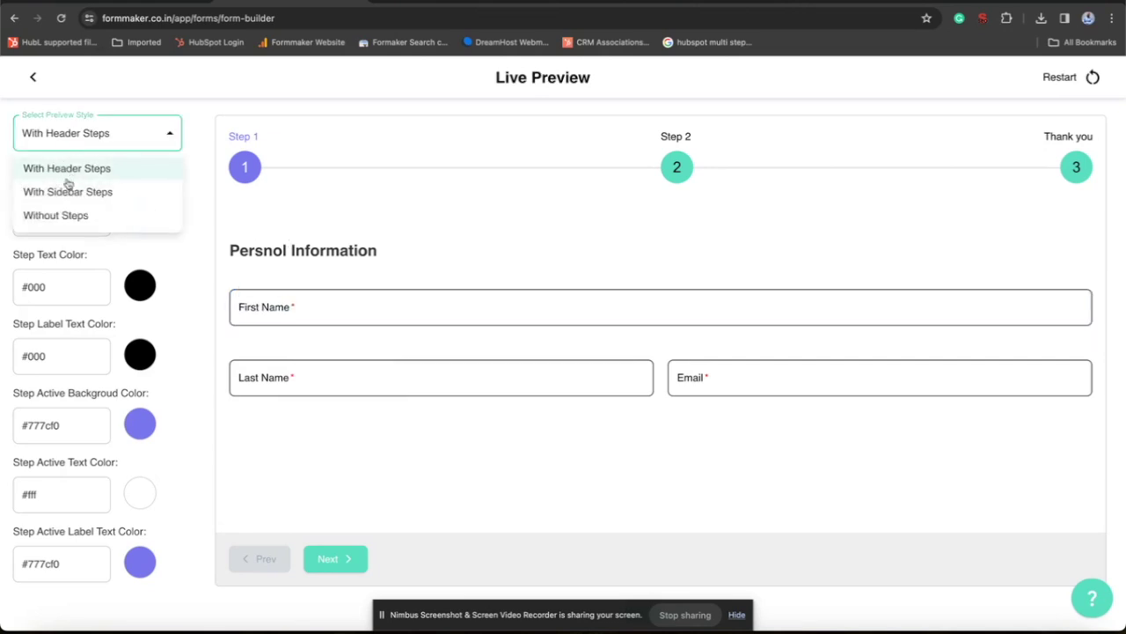
{"action": "left_click", "coordinate": [68, 199]}
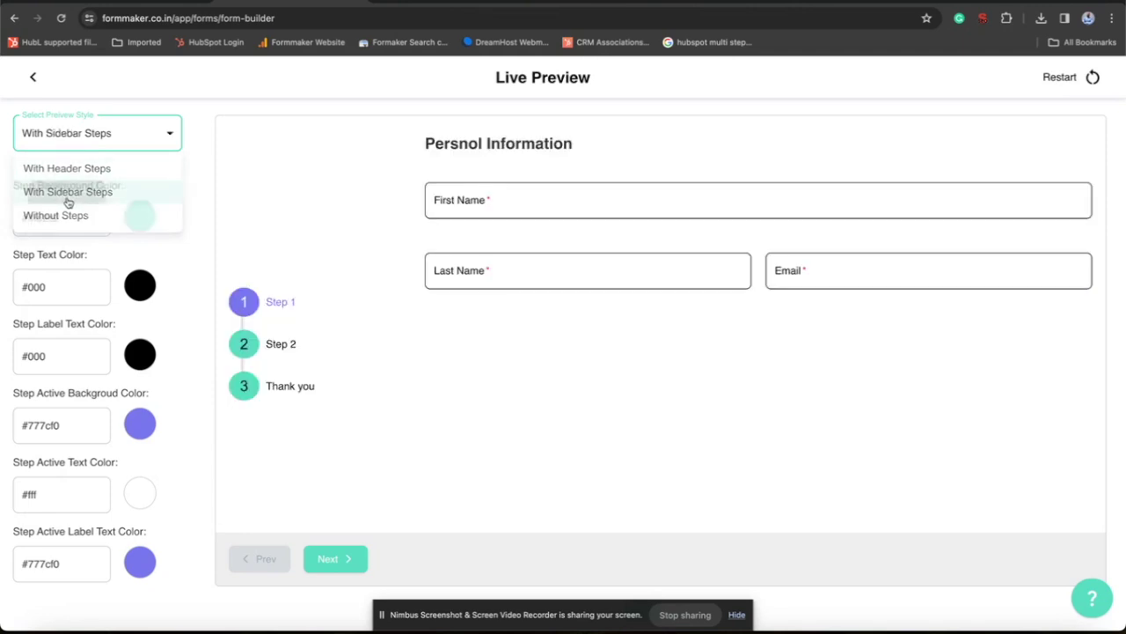
{"action": "left_click", "coordinate": [47, 146]}
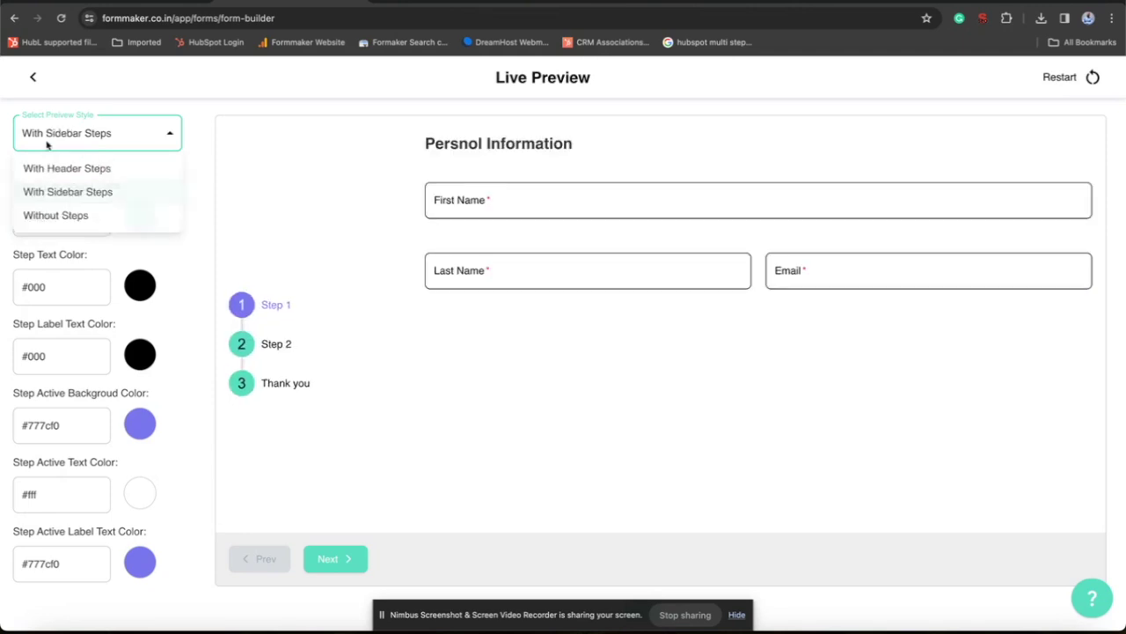
{"action": "left_click", "coordinate": [47, 216]}
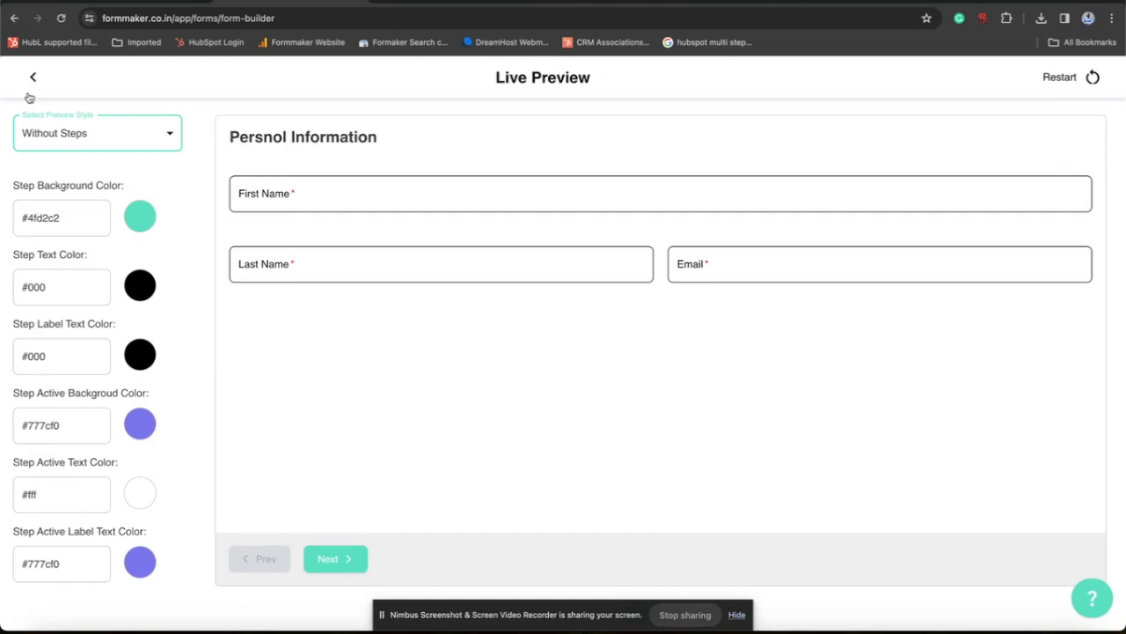
{"action": "left_click", "coordinate": [51, 135]}
{"action": "left_click", "coordinate": [58, 167]}
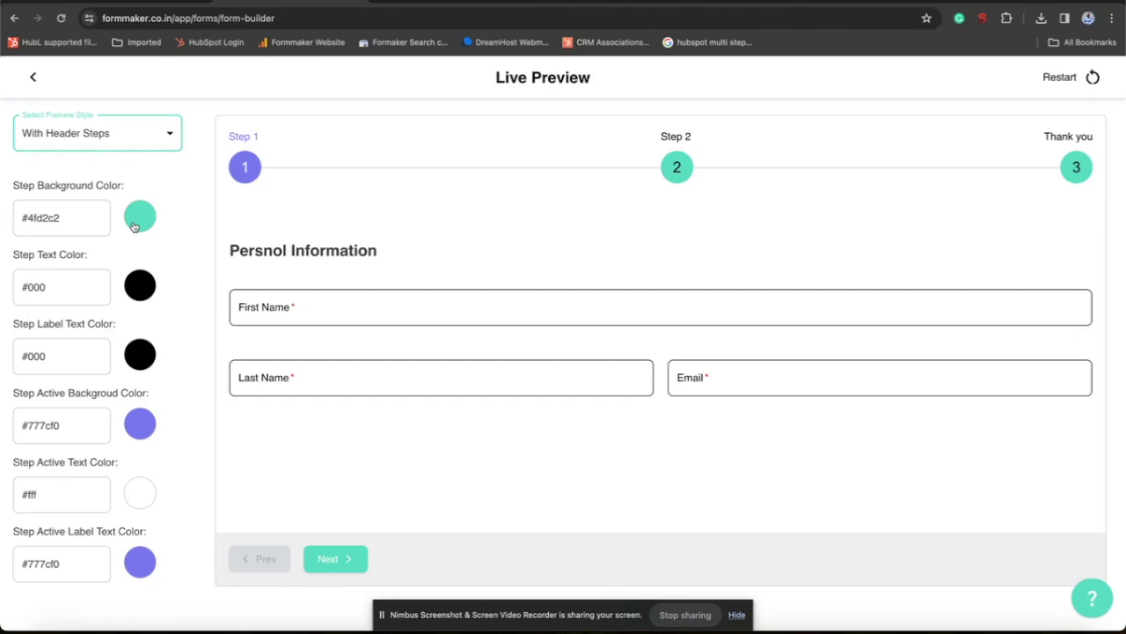
Try darker teal and near-black, then set the step background to teal #50e3c2.
{"action": "left_click", "coordinate": [136, 225]}
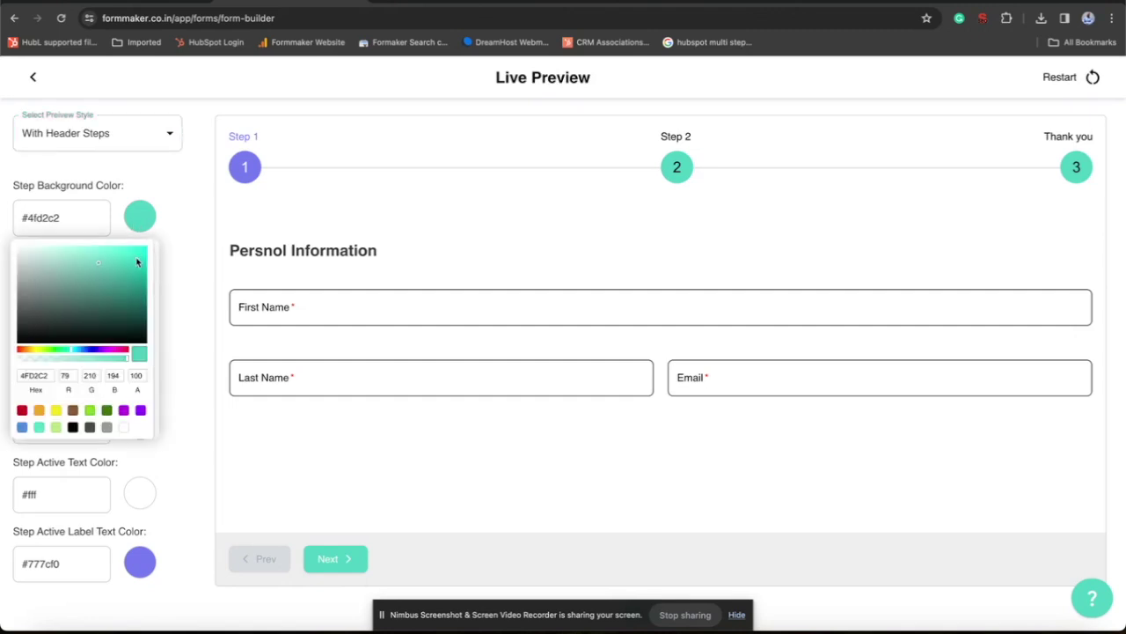
{"action": "left_click", "coordinate": [120, 275]}
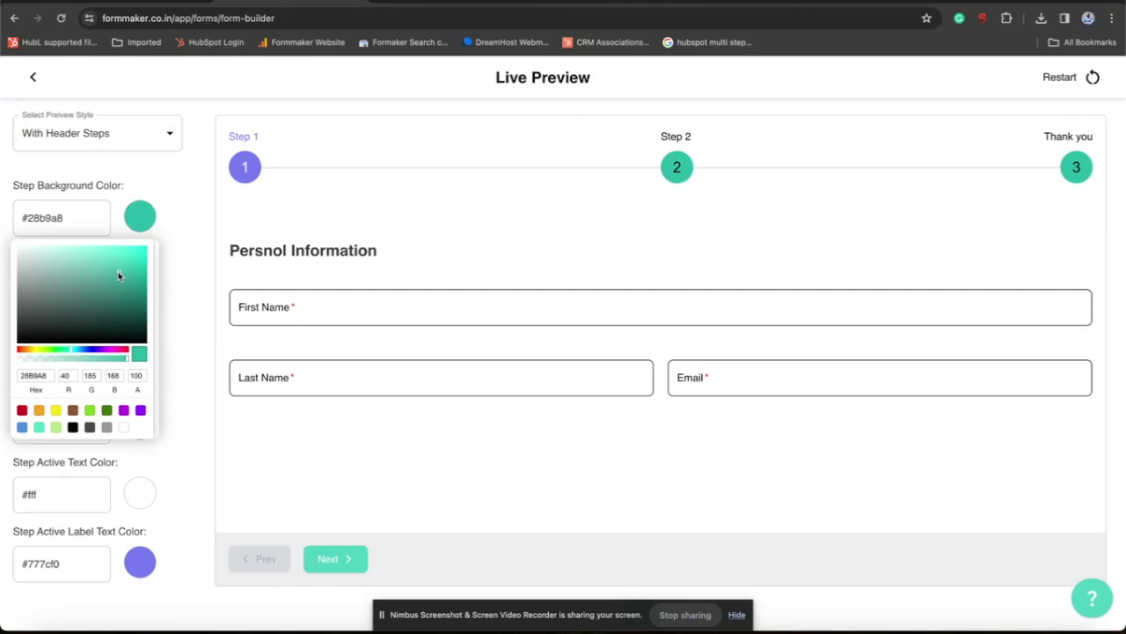
{"action": "left_click", "coordinate": [47, 323]}
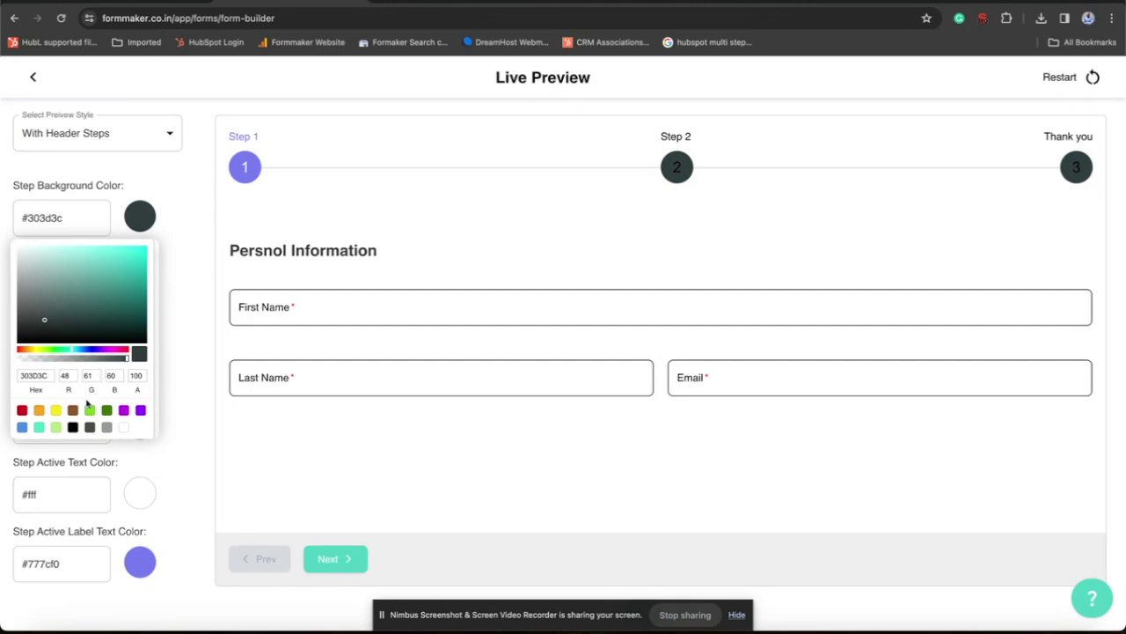
{"action": "left_click", "coordinate": [37, 427]}
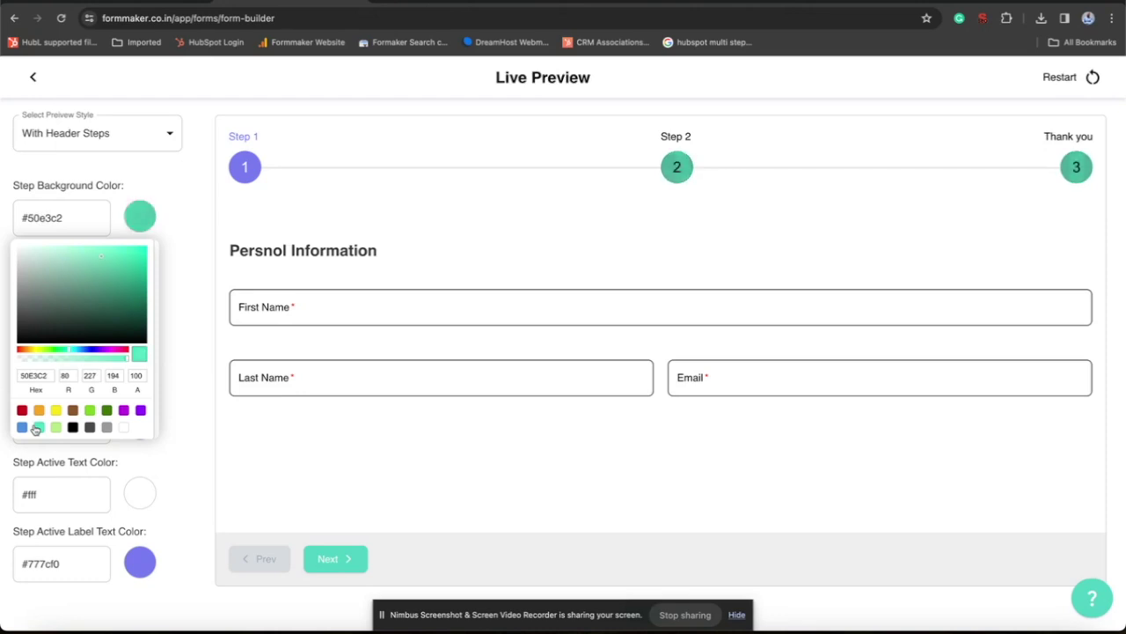
{"action": "left_click", "coordinate": [169, 231]}
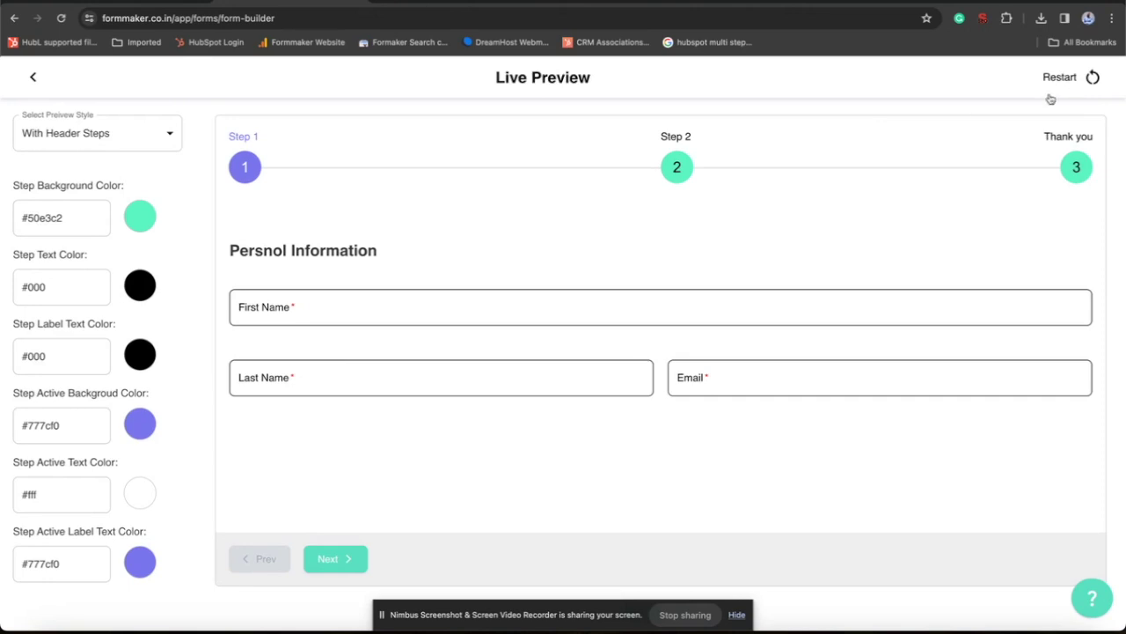
{"action": "left_click", "coordinate": [348, 560]}
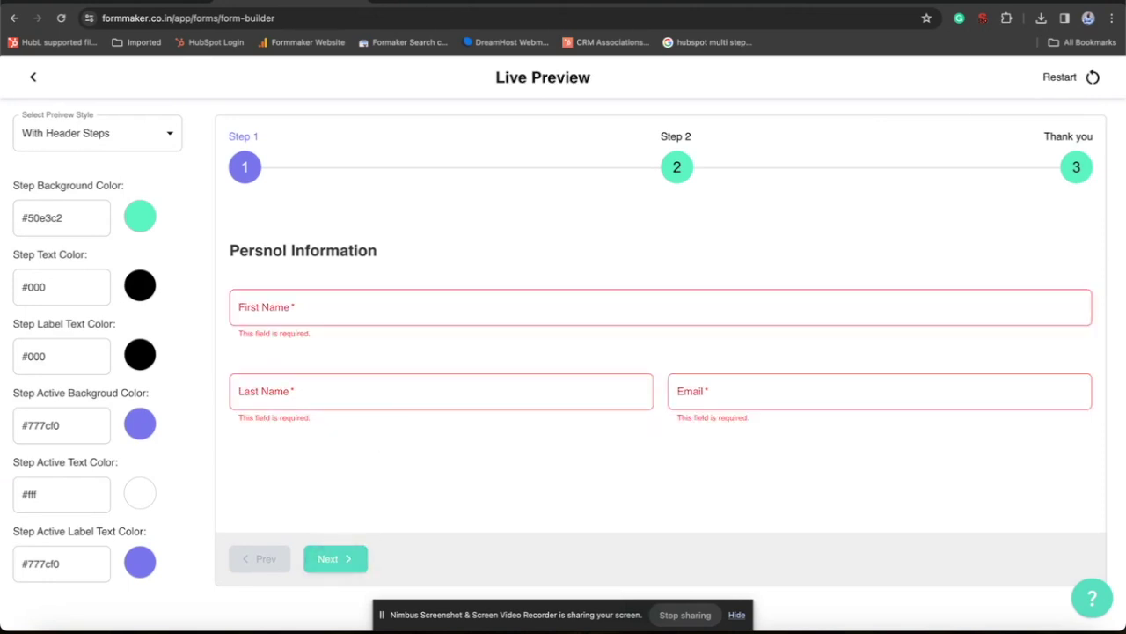
{"action": "left_click", "coordinate": [255, 308]}
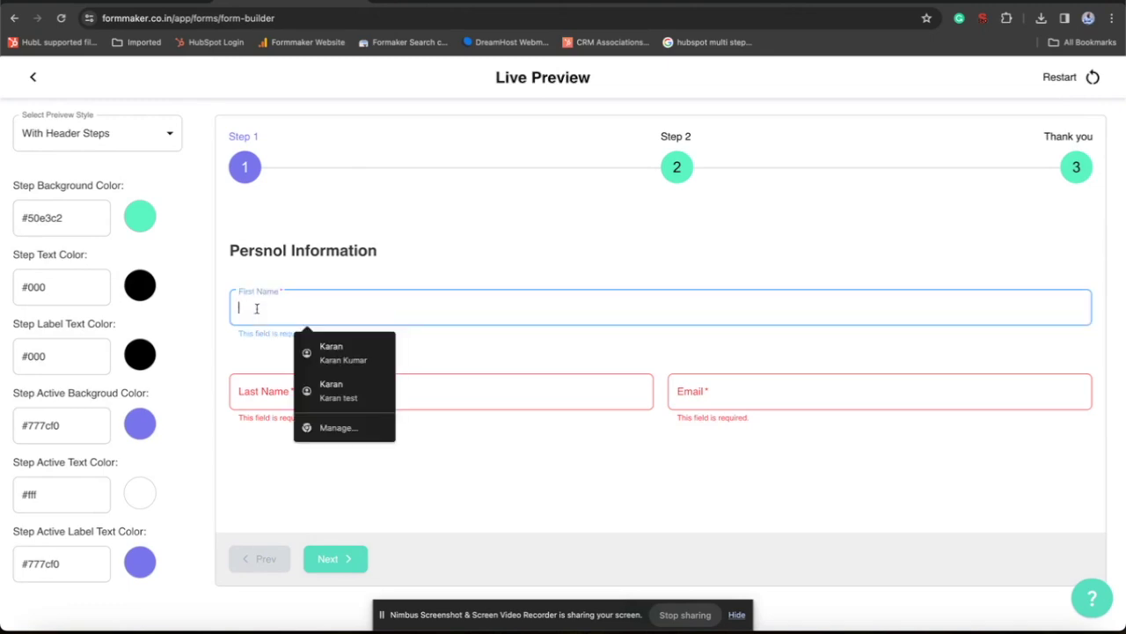
{"action": "left_click", "coordinate": [331, 353]}
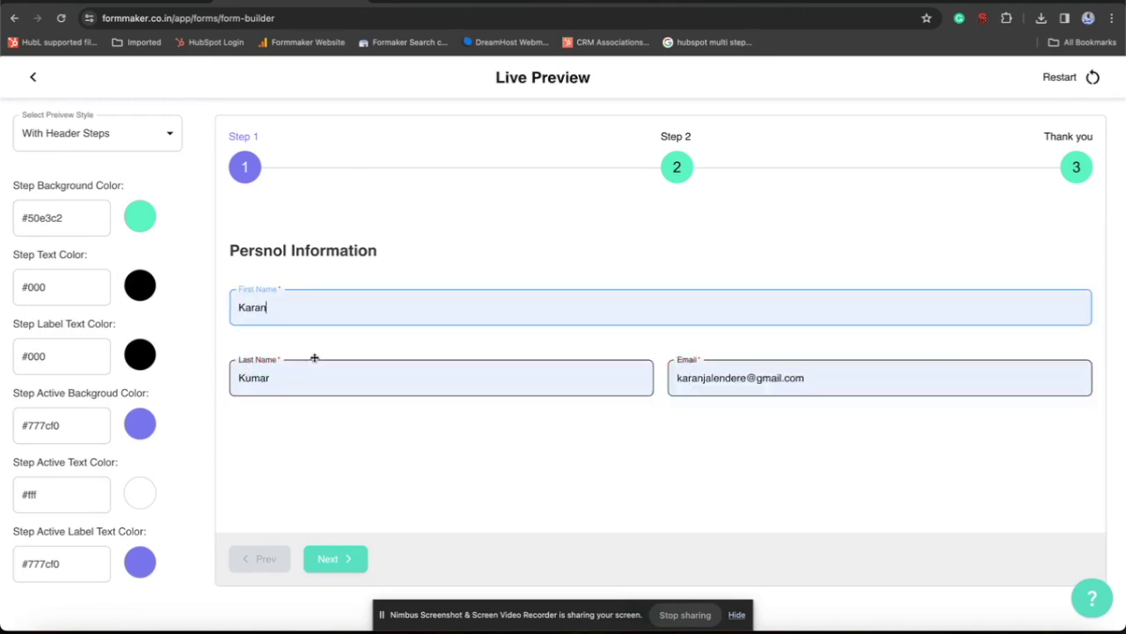
{"action": "left_click", "coordinate": [333, 545]}
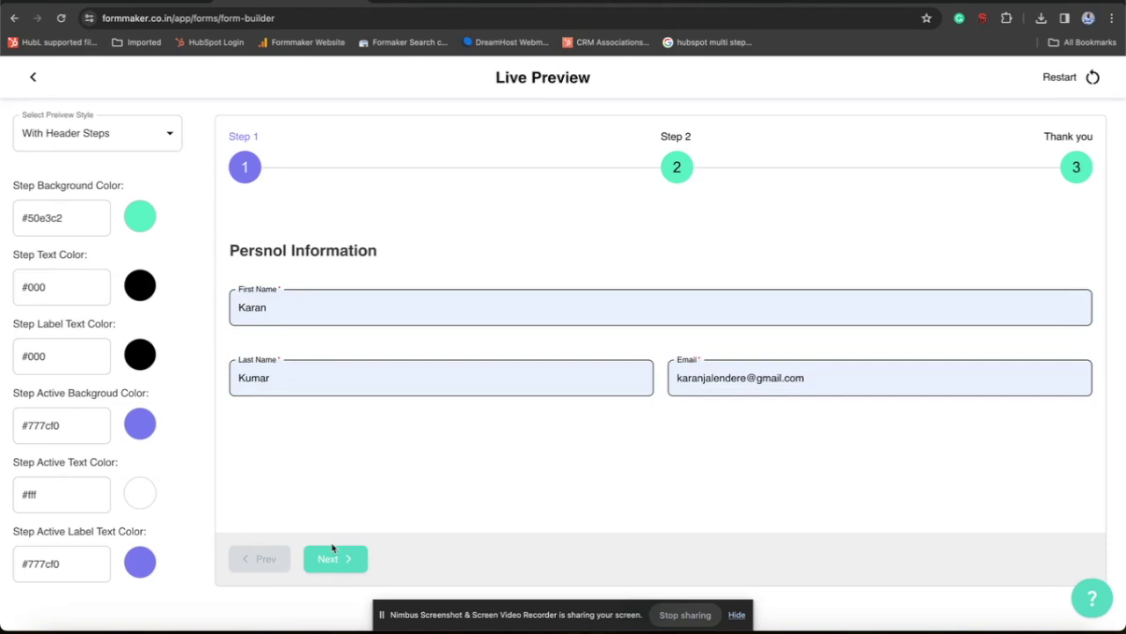
{"action": "left_click", "coordinate": [332, 549]}
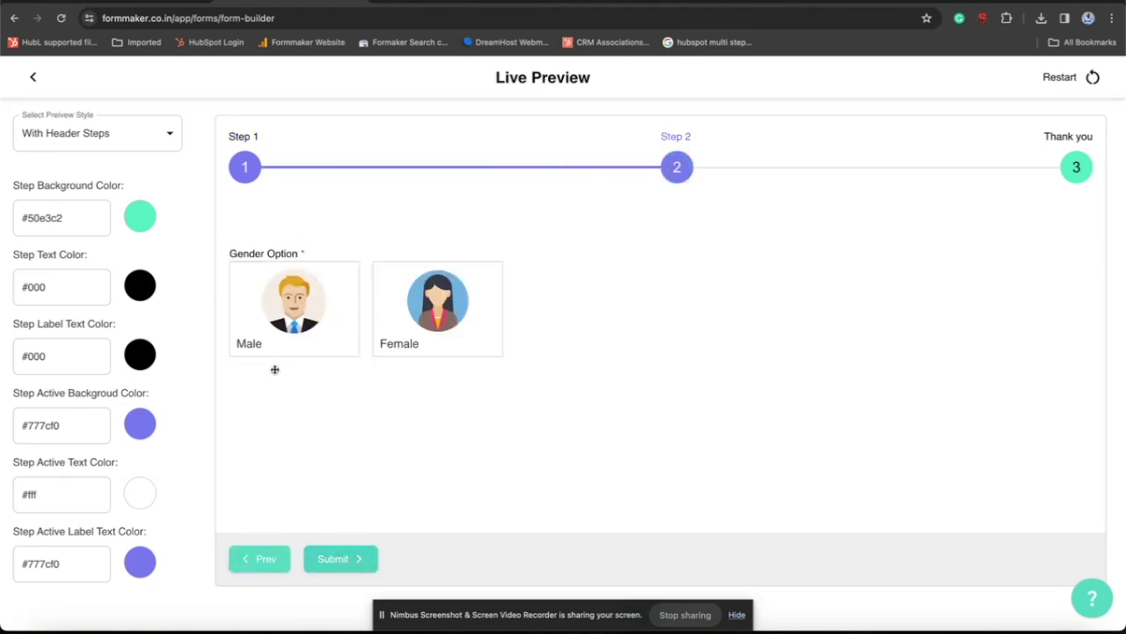
{"action": "left_click", "coordinate": [266, 343]}
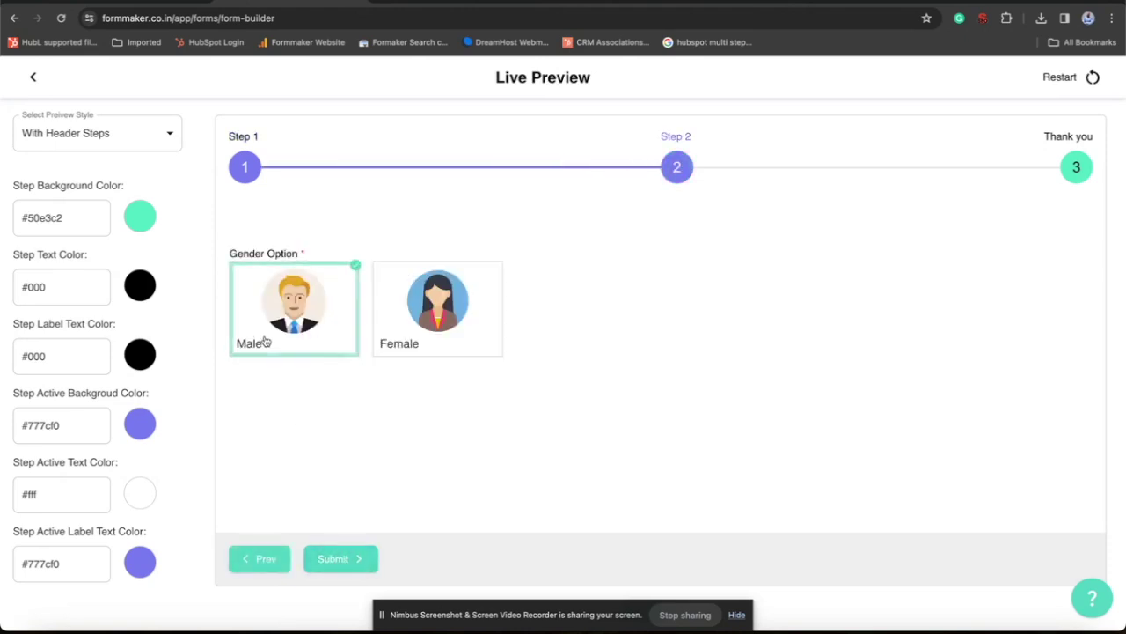
{"action": "left_click", "coordinate": [445, 344]}
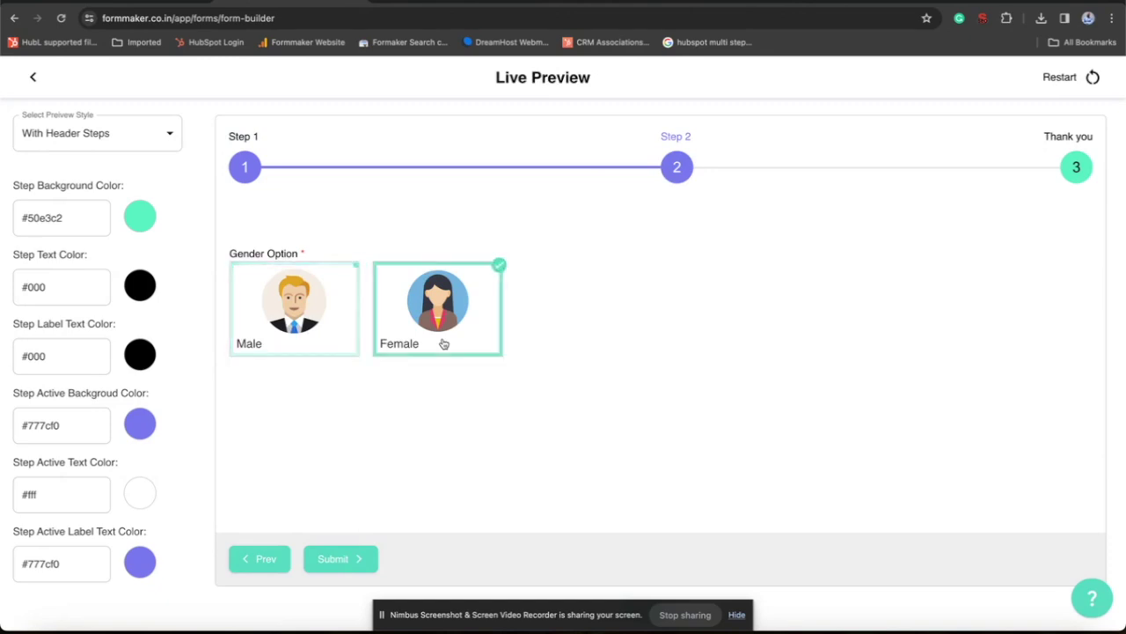
{"action": "left_click", "coordinate": [315, 315]}
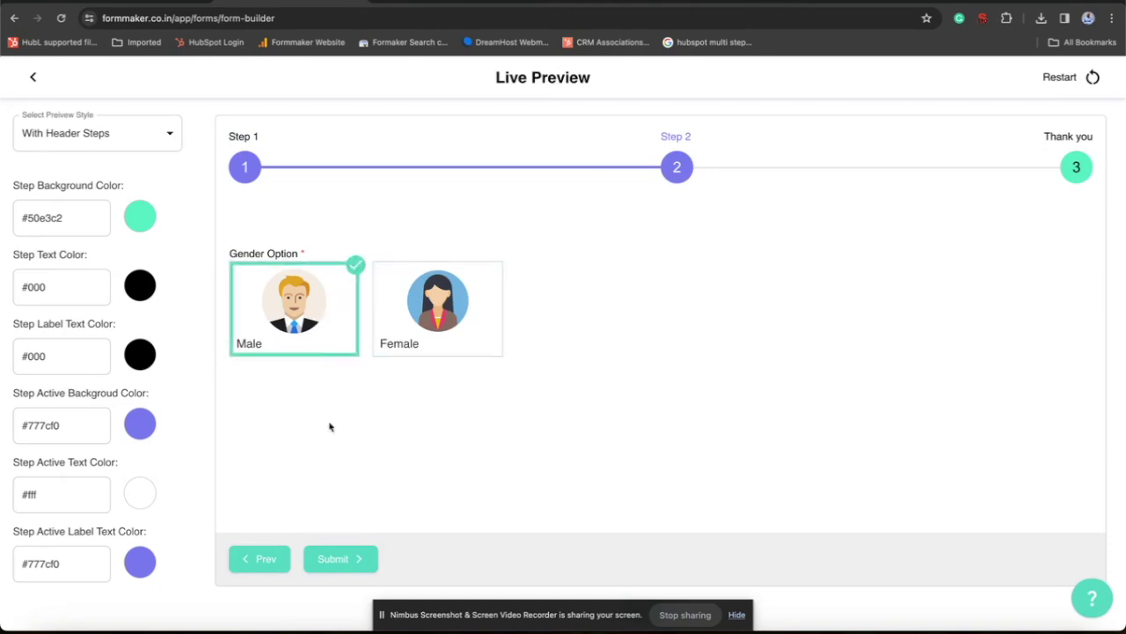
{"action": "left_click", "coordinate": [319, 555]}
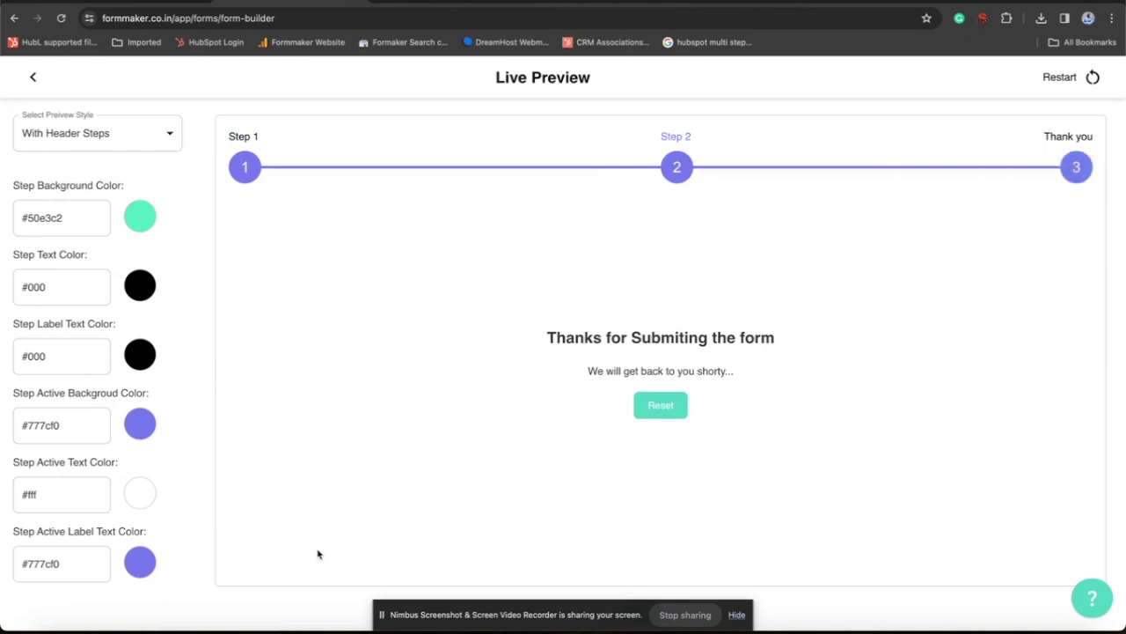
{"action": "left_click", "coordinate": [665, 411]}
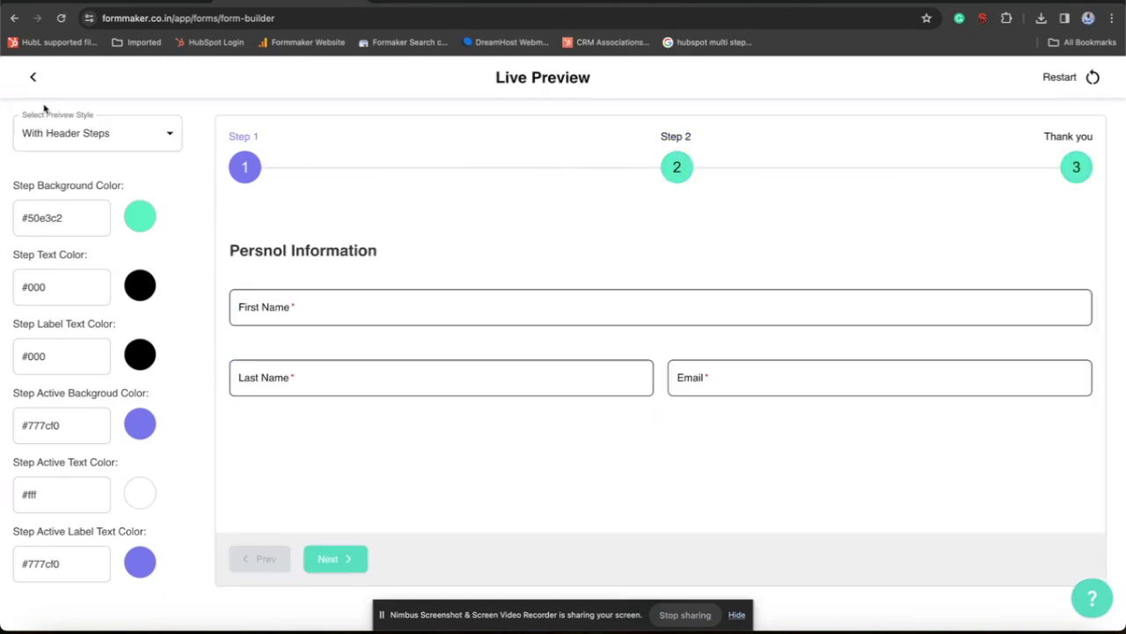
In Calculator settings, expand Gender Option and set Male to Plus (+) 100.
{"action": "left_click", "coordinate": [32, 76]}
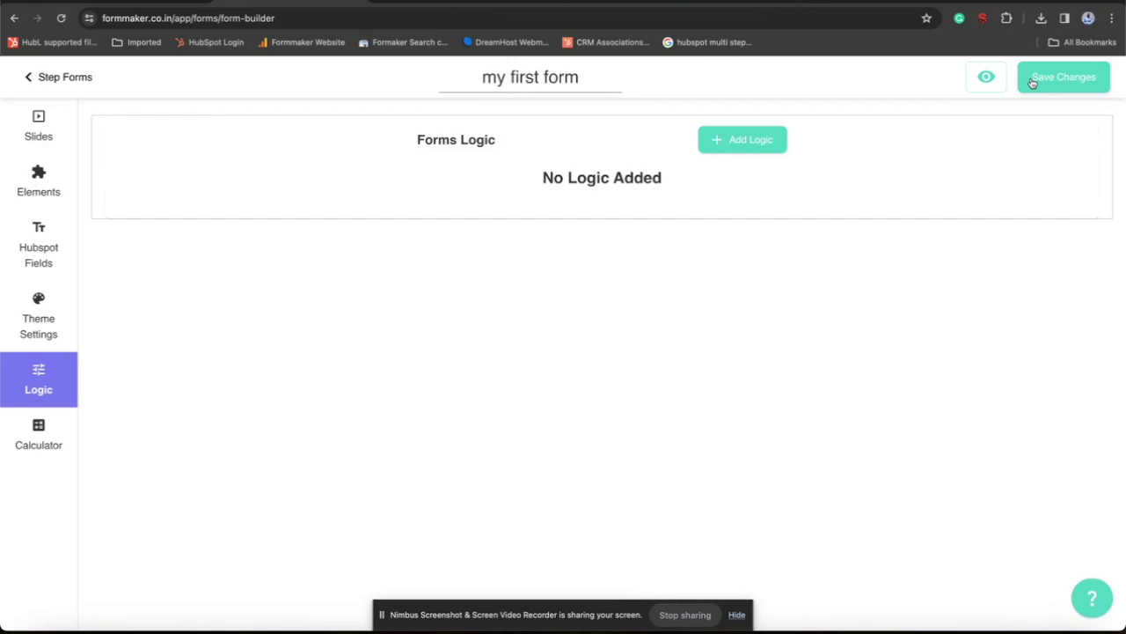
{"action": "left_click", "coordinate": [52, 445]}
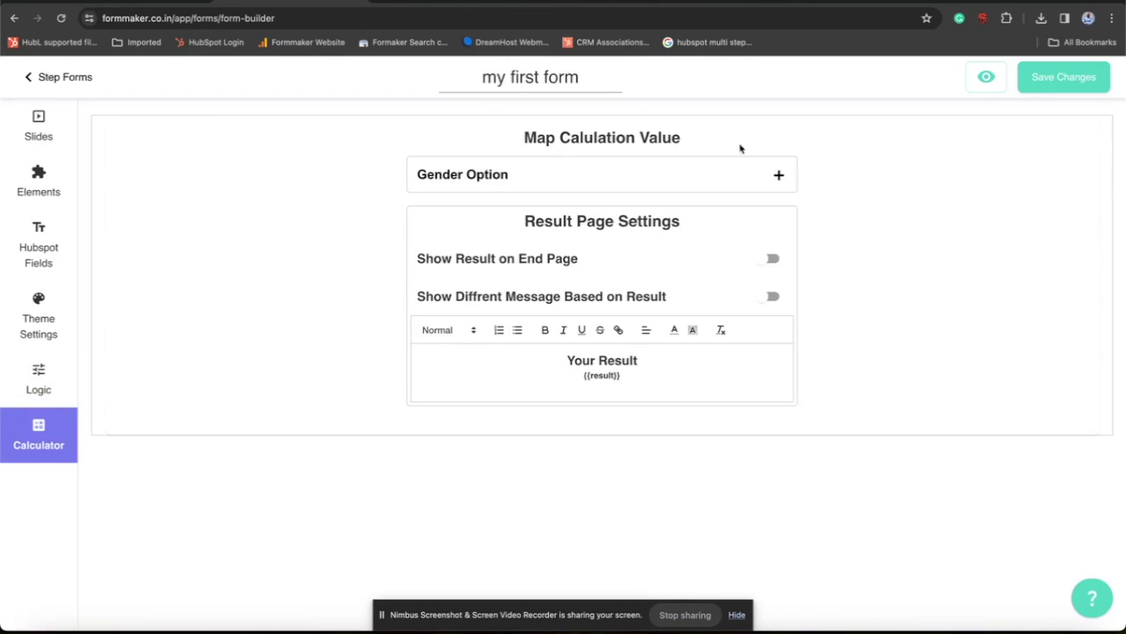
{"action": "left_click", "coordinate": [778, 175]}
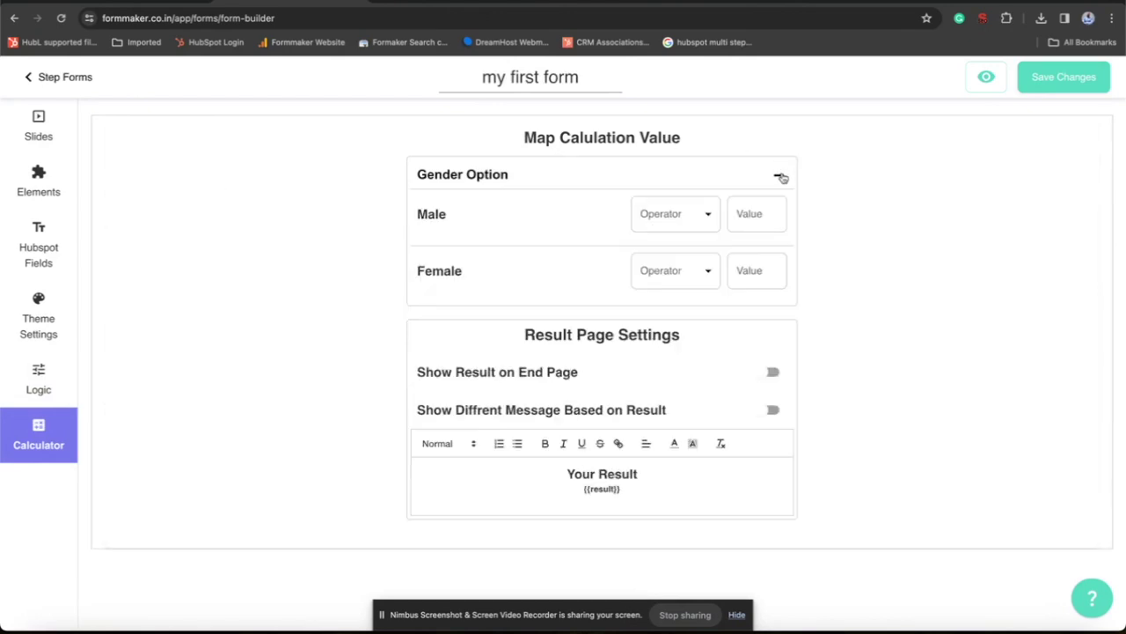
{"action": "left_click", "coordinate": [691, 214]}
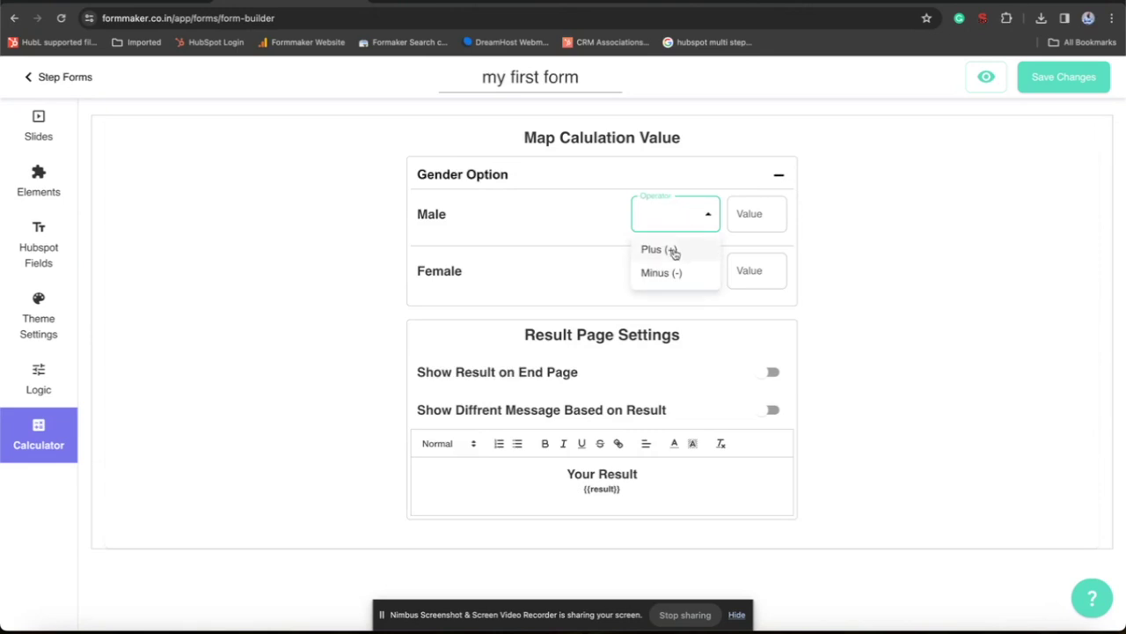
{"action": "left_click", "coordinate": [674, 251]}
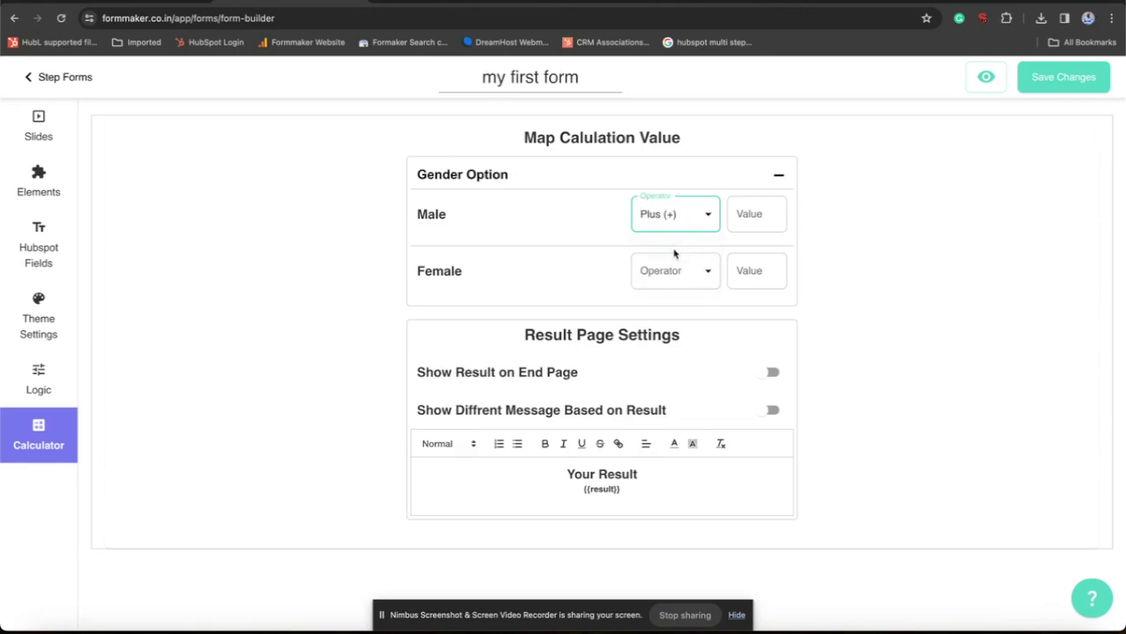
{"action": "left_click", "coordinate": [757, 214]}
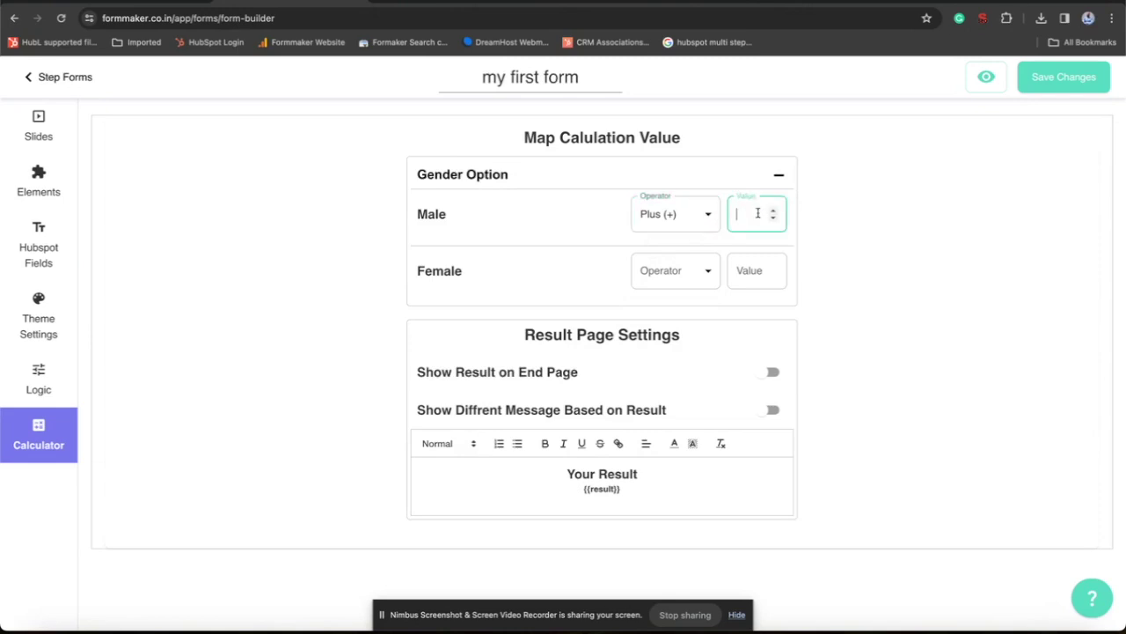
Set Female to Plus (+) 50 and turn on Show Result on End Page.
{"action": "left_click", "coordinate": [666, 273]}
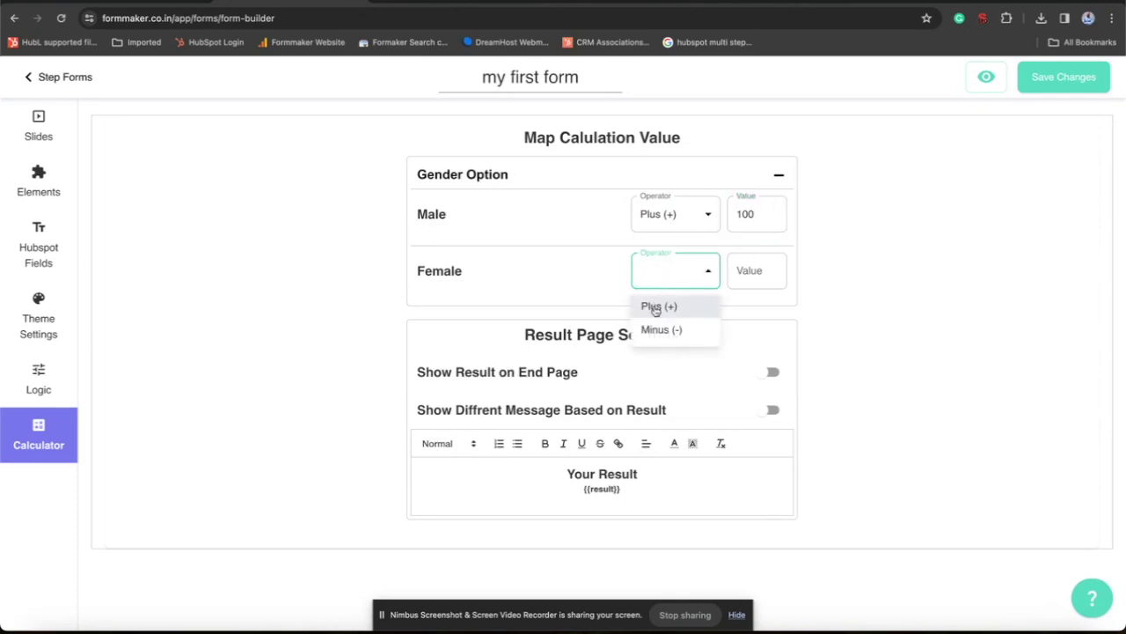
{"action": "left_click", "coordinate": [655, 307]}
{"action": "left_click", "coordinate": [773, 254]}
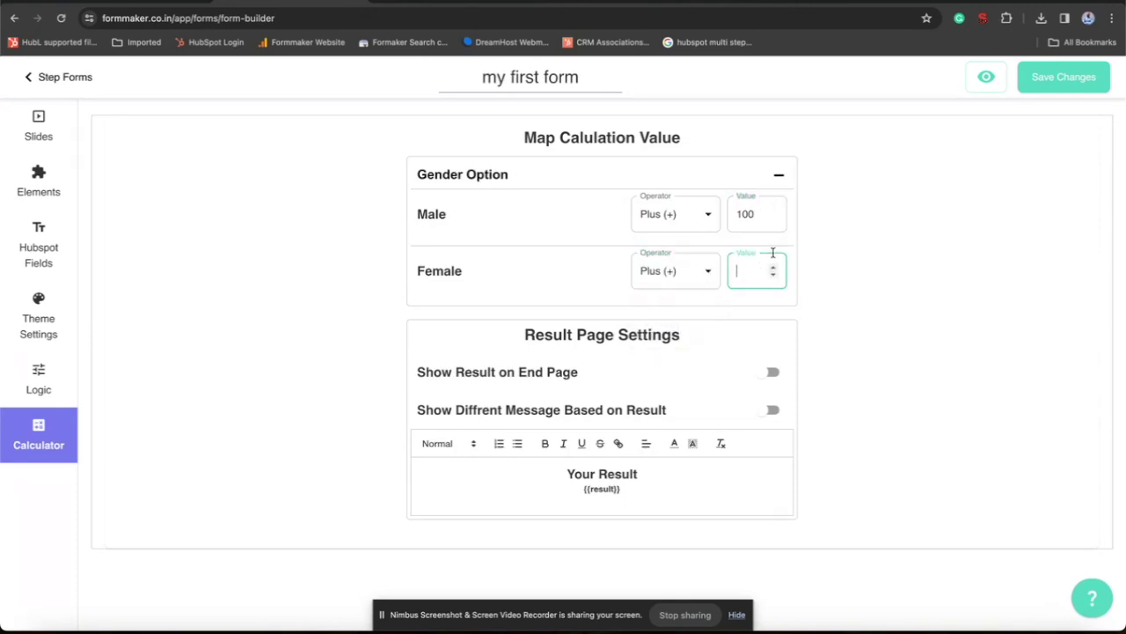
{"action": "type", "text": "50"}
{"action": "left_click", "coordinate": [327, 335]}
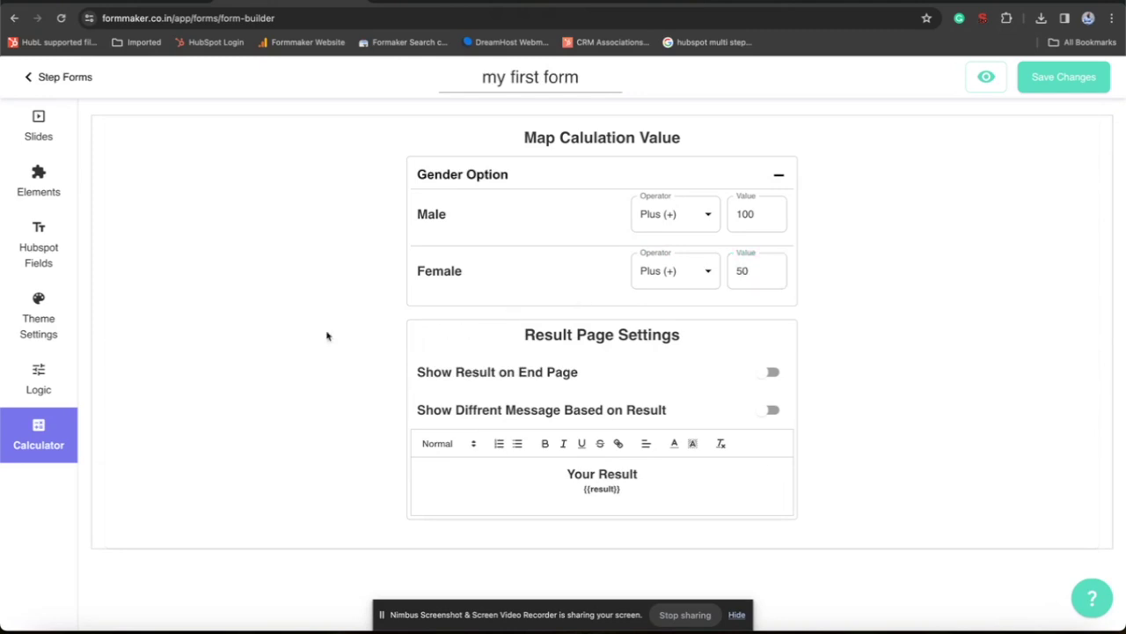
{"action": "left_click", "coordinate": [771, 372]}
Enable result-based messages and add a 0–50 variant headed 'Your Result for female'.
{"action": "left_click", "coordinate": [769, 410]}
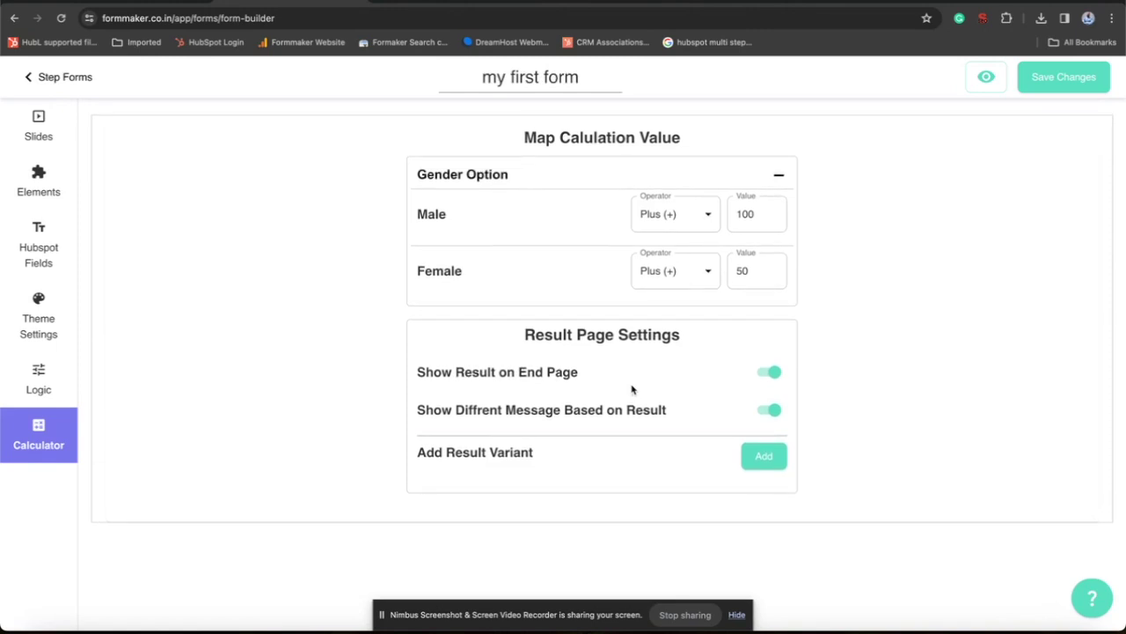
{"action": "left_click", "coordinate": [753, 467]}
{"action": "scroll", "coordinate": [754, 469], "scroll_direction": "down", "scroll_amount": 1}
{"action": "scroll", "coordinate": [755, 468], "scroll_direction": "up", "scroll_amount": 1}
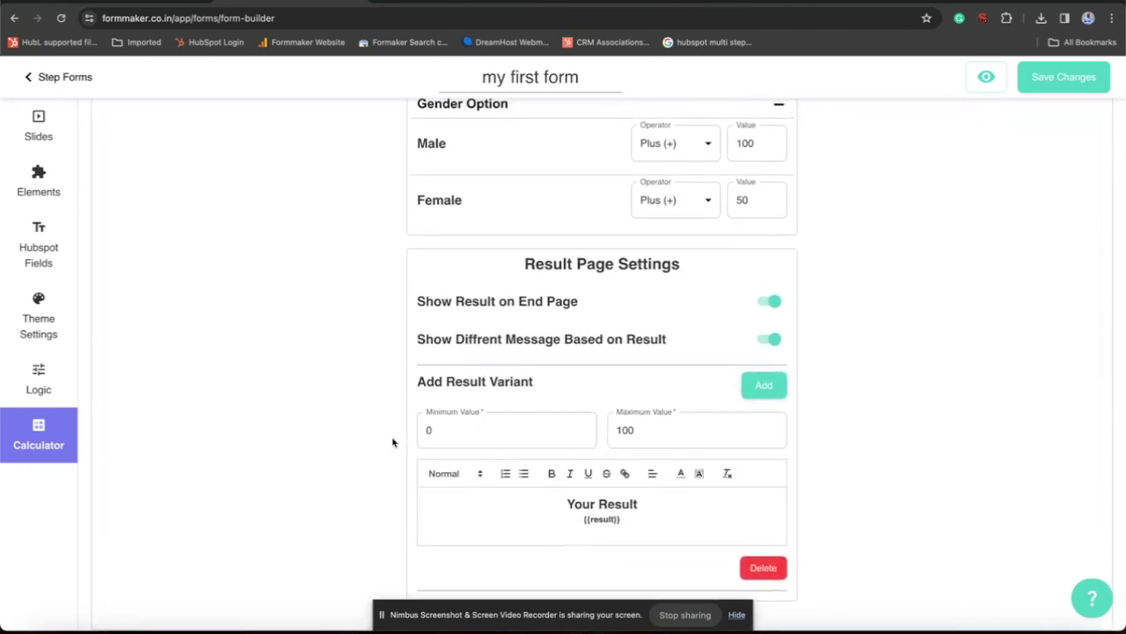
{"action": "left_click", "coordinate": [449, 433]}
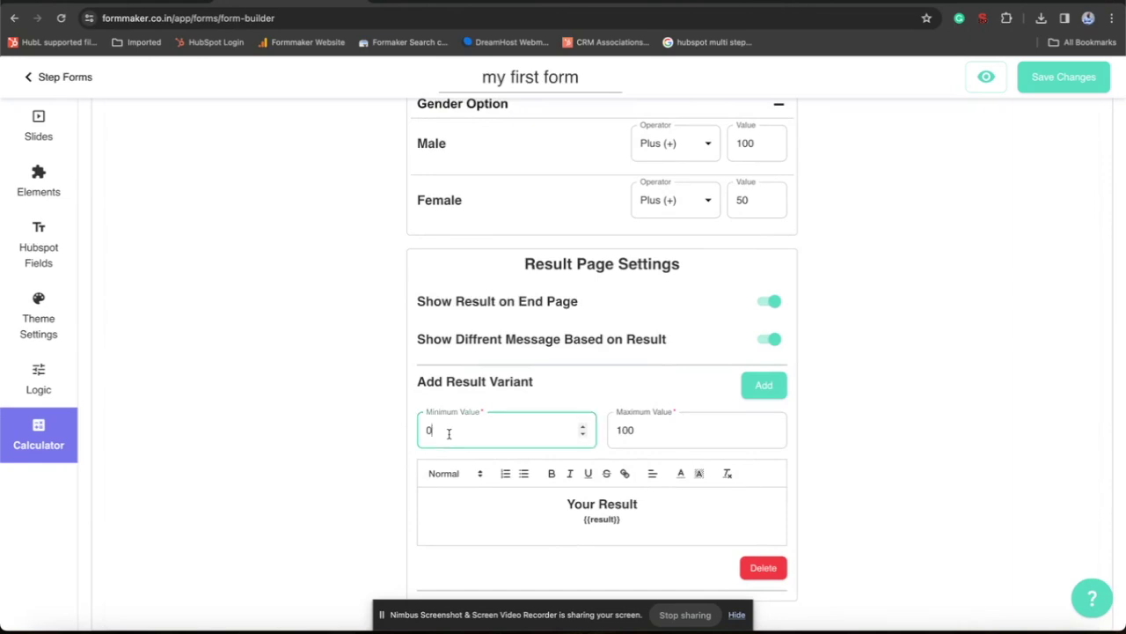
{"action": "left_click", "coordinate": [654, 432]}
{"action": "key", "text": "BackSpace"}
{"action": "key", "text": "BackSpace"}
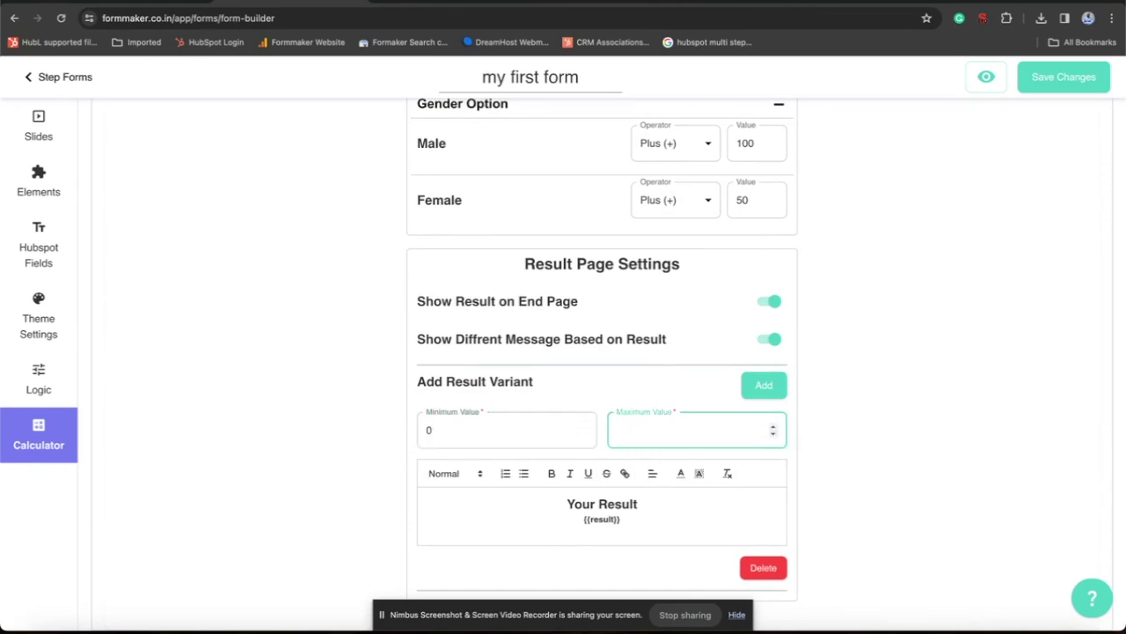
{"action": "type", "text": "50"}
{"action": "left_click", "coordinate": [599, 505]}
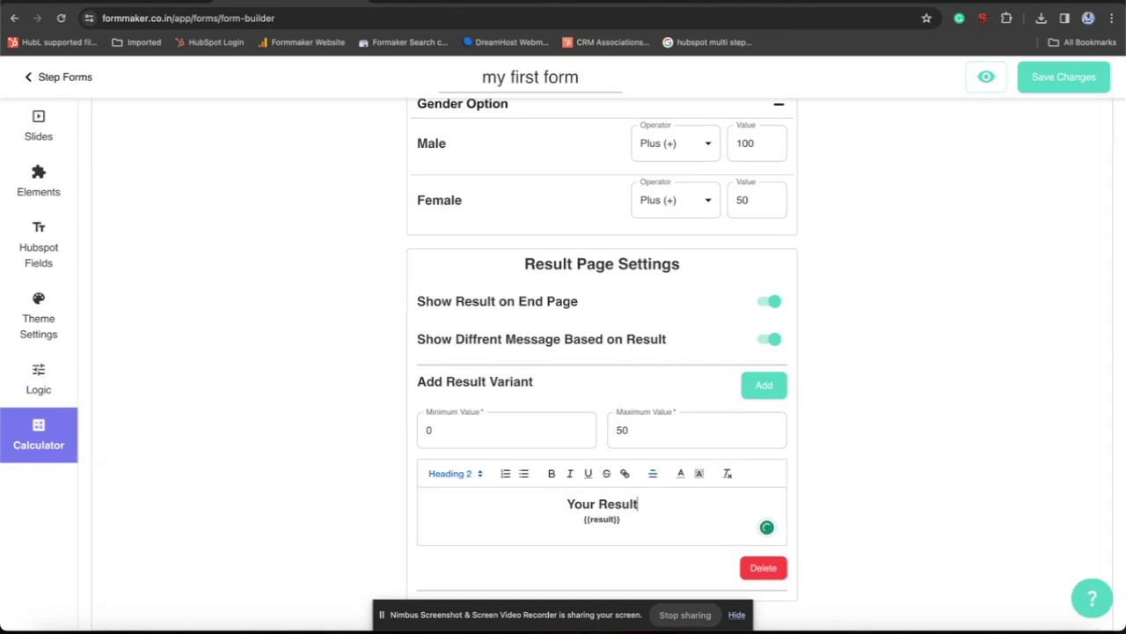
{"action": "type", "text": "o"}
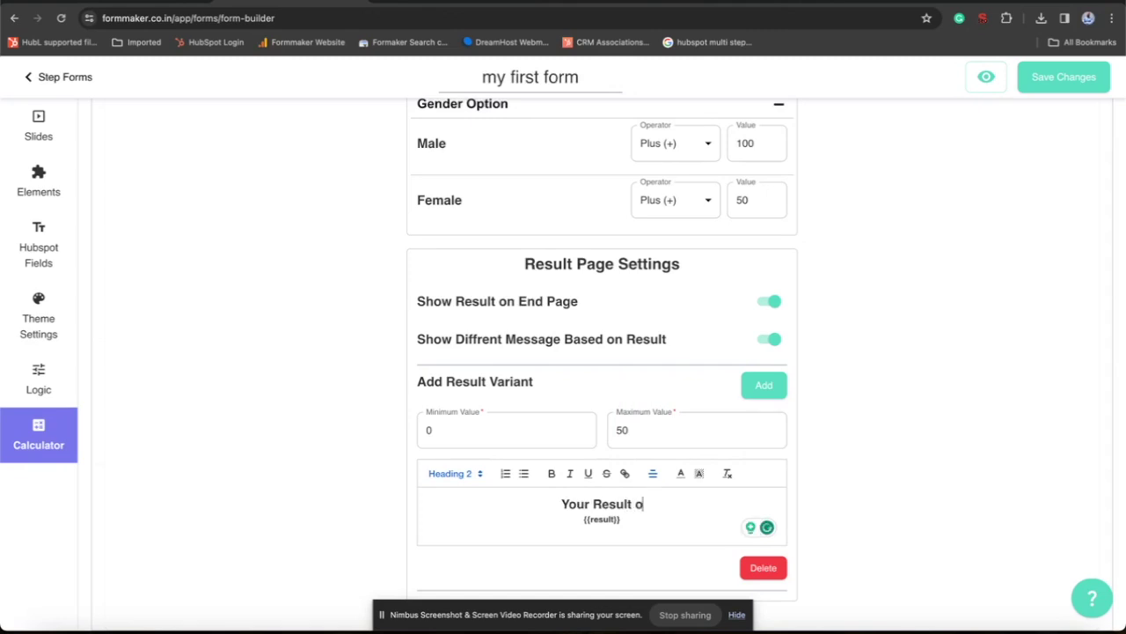
{"action": "key", "text": "BackSpace"}
{"action": "key", "text": "BackSpace"}
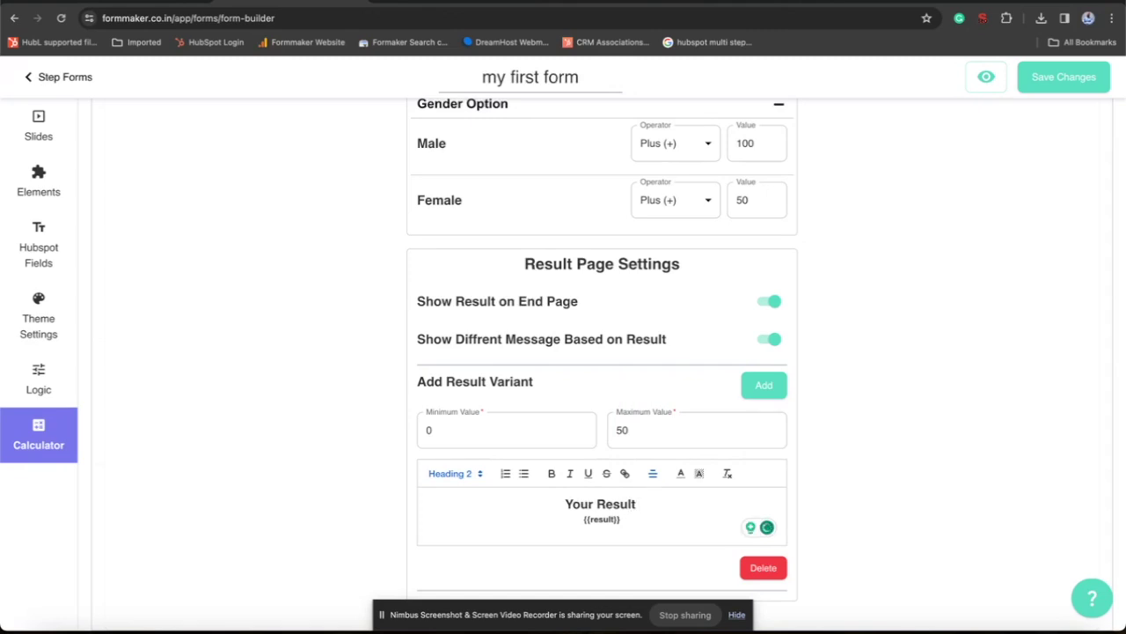
{"action": "type", "text": "form"}
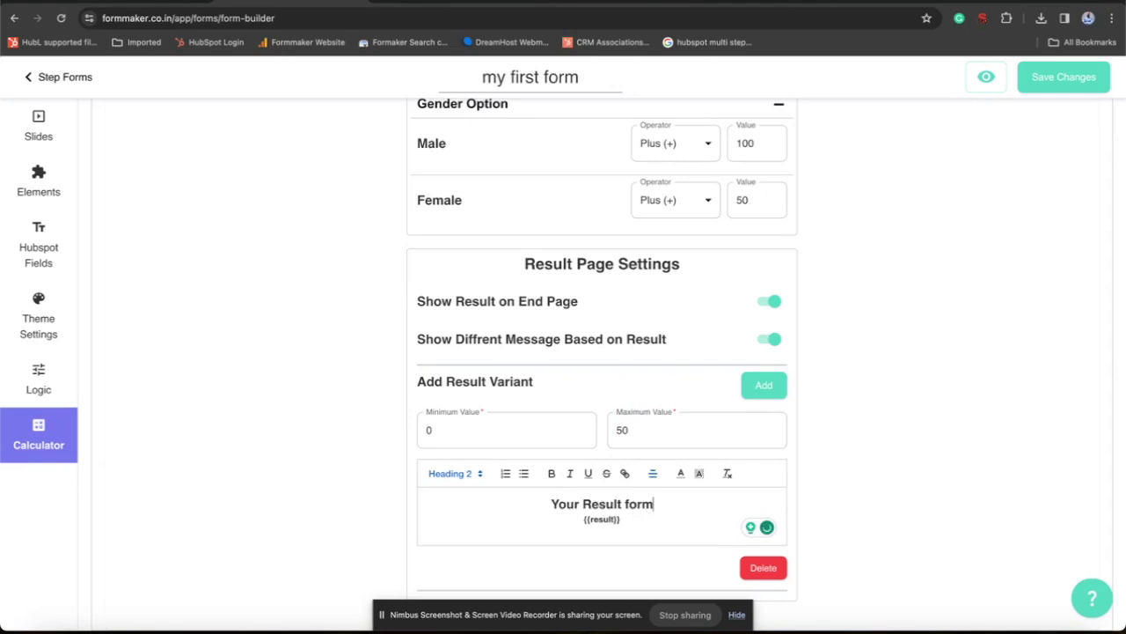
{"action": "key", "text": "BackSpace"}
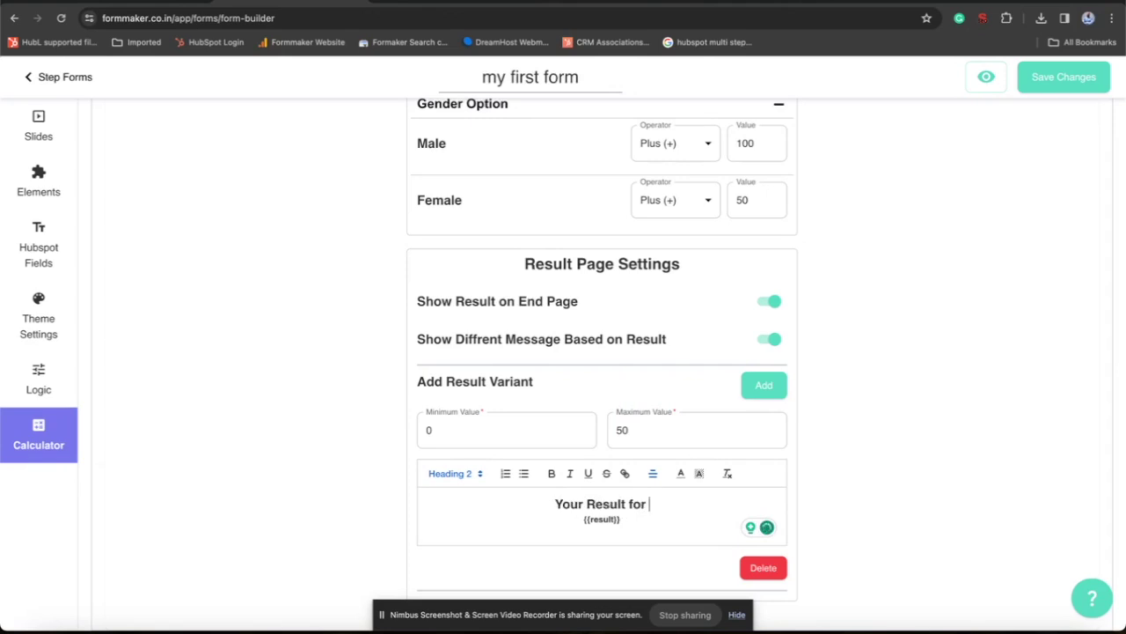
{"action": "type", "text": "fe"}
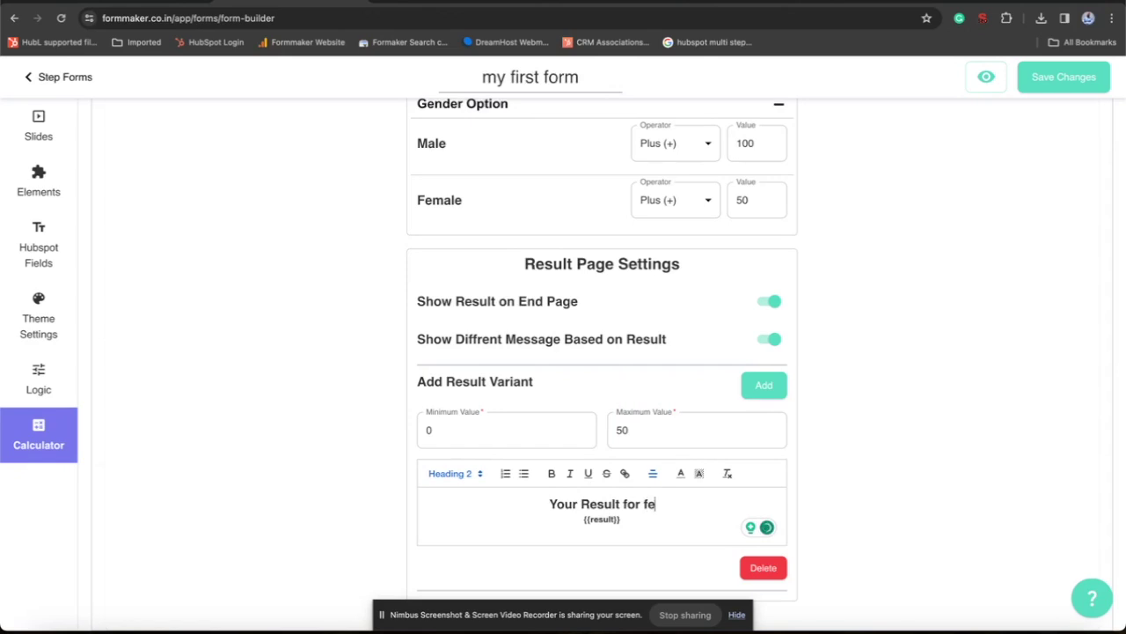
{"action": "type", "text": "male"}
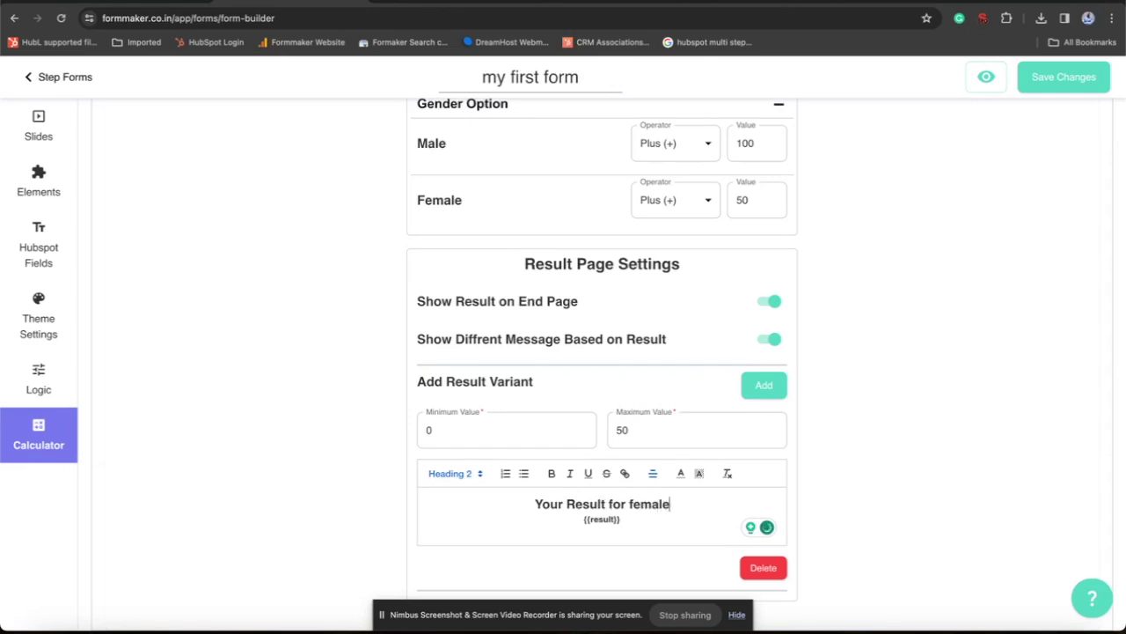
{"action": "scroll", "coordinate": [649, 410], "scroll_direction": "down", "scroll_amount": 1}
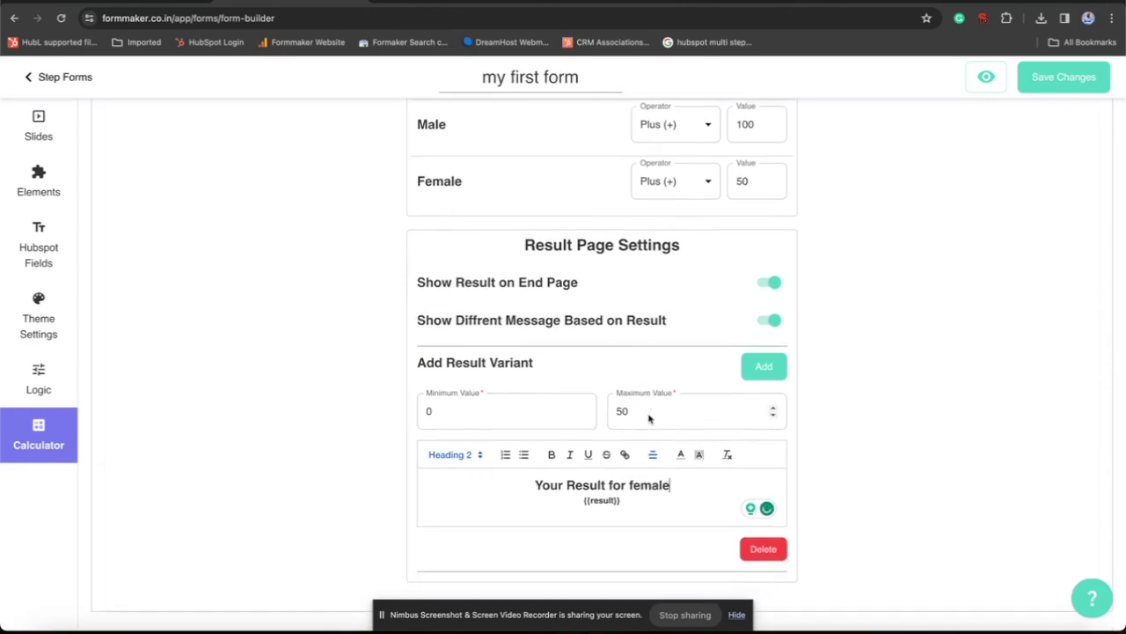
{"action": "scroll", "coordinate": [638, 392], "scroll_direction": "up", "scroll_amount": 1}
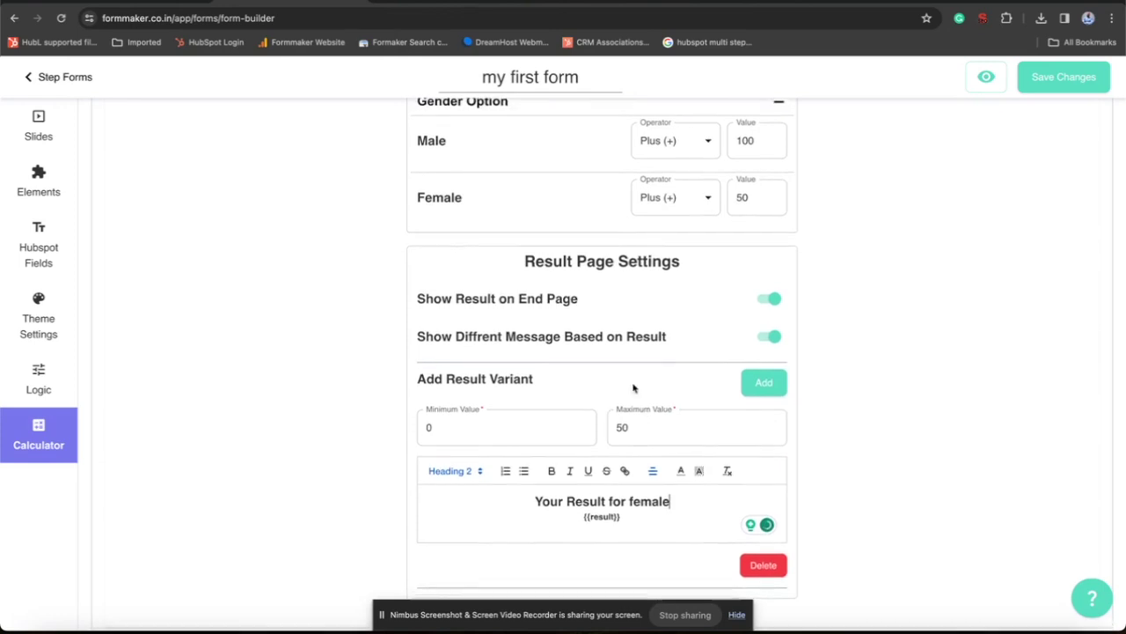
Add a second variant for 51–100 headed 'Your Result for male'.
{"action": "left_click", "coordinate": [762, 387]}
{"action": "left_click", "coordinate": [581, 426]}
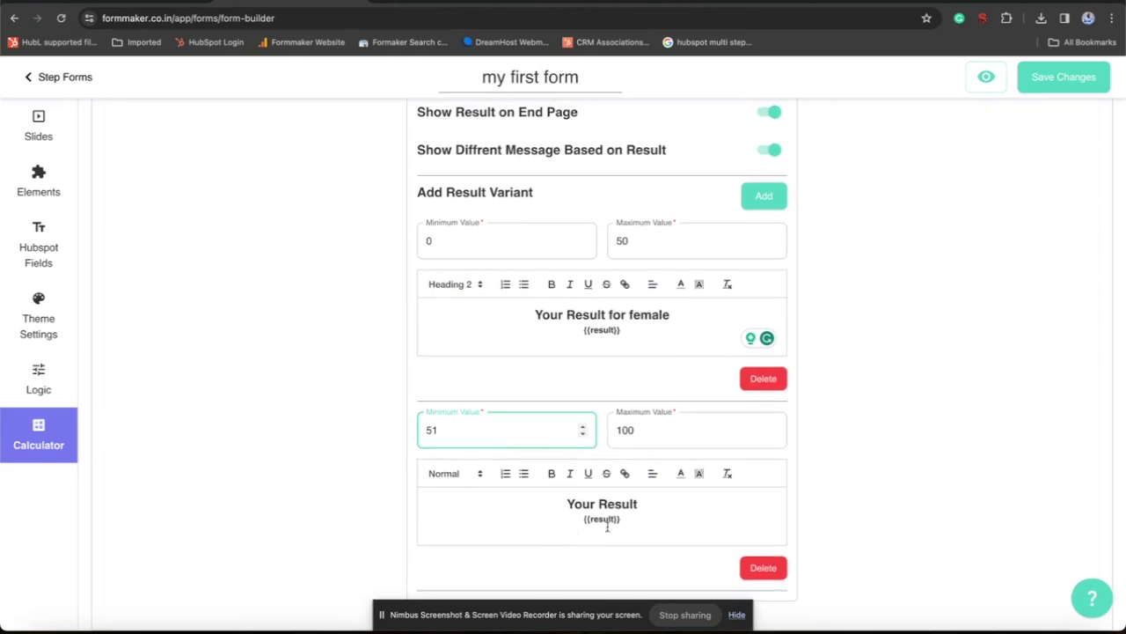
{"action": "left_click", "coordinate": [656, 513]}
{"action": "type", "text": "f"}
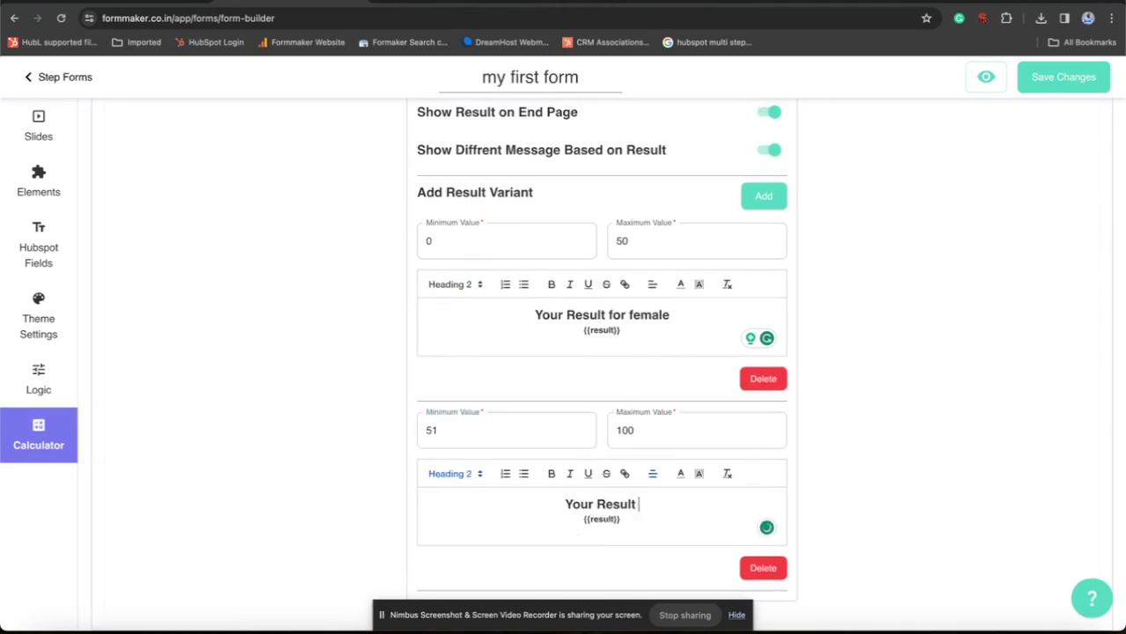
{"action": "type", "text": "or male"}
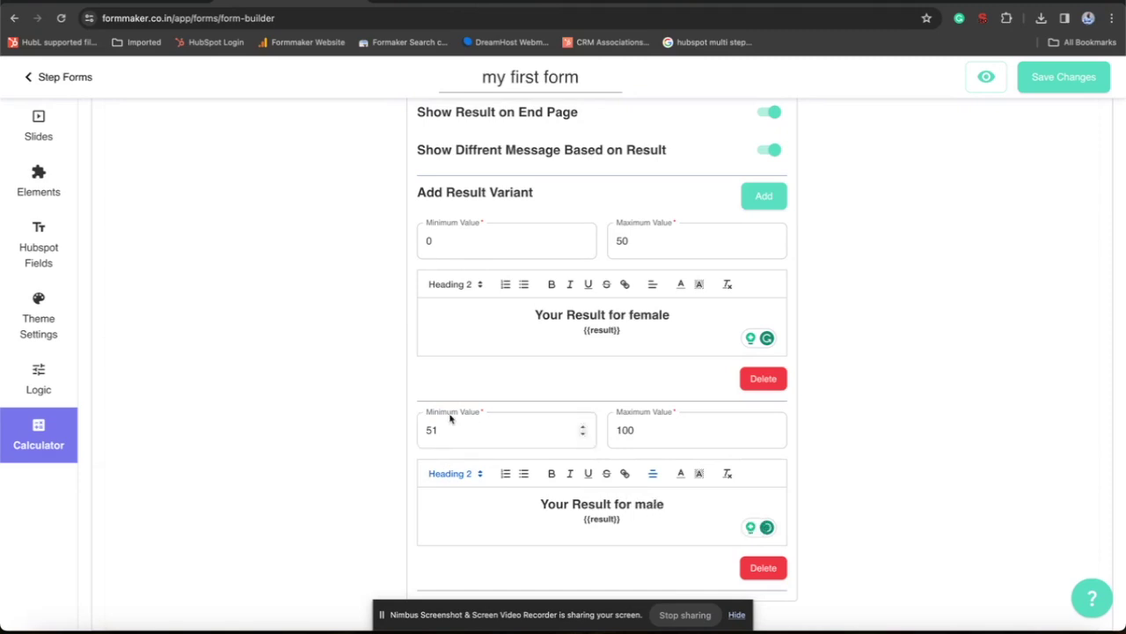
{"action": "scroll", "coordinate": [604, 418], "scroll_direction": "up", "scroll_amount": 3}
{"action": "scroll", "coordinate": [618, 417], "scroll_direction": "down", "scroll_amount": 2}
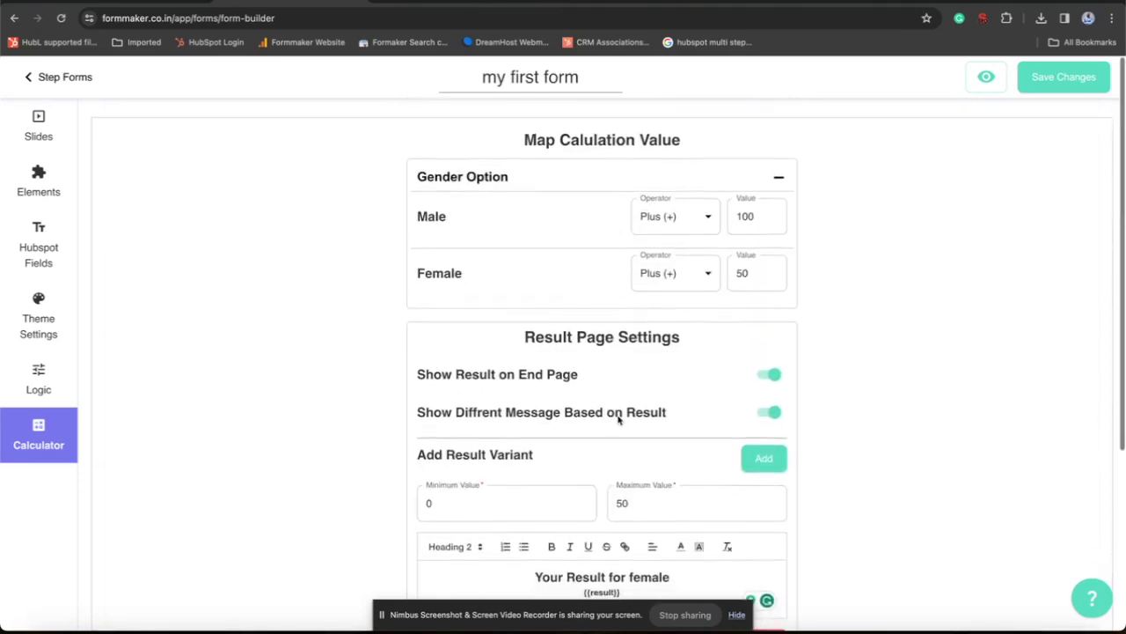
{"action": "scroll", "coordinate": [620, 416], "scroll_direction": "down", "scroll_amount": 2}
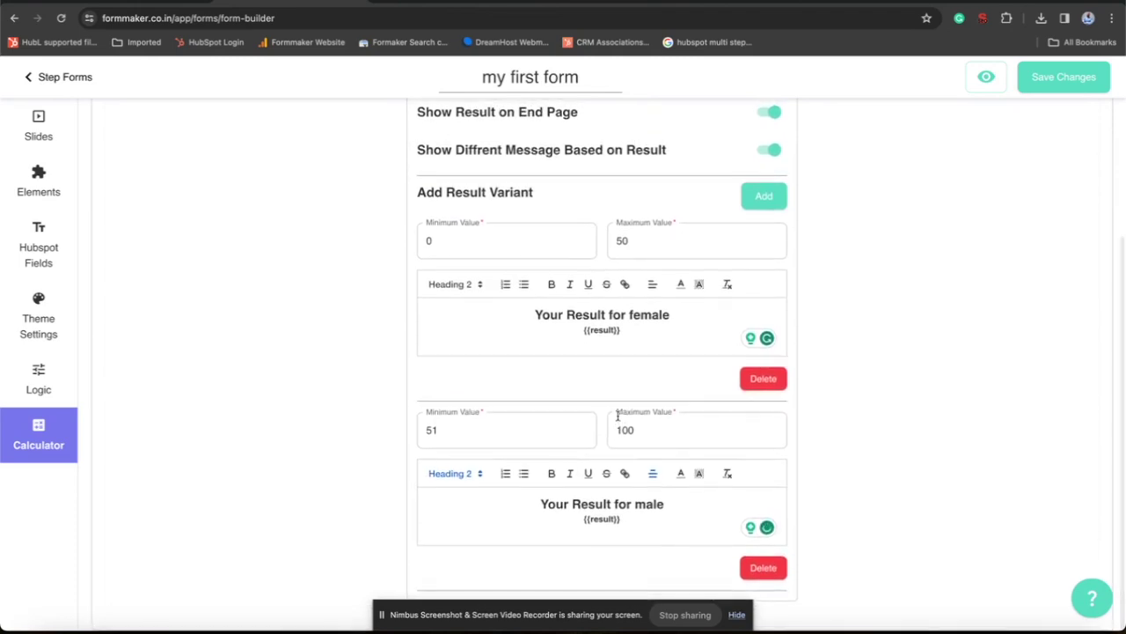
{"action": "scroll", "coordinate": [619, 418], "scroll_direction": "up", "scroll_amount": 3}
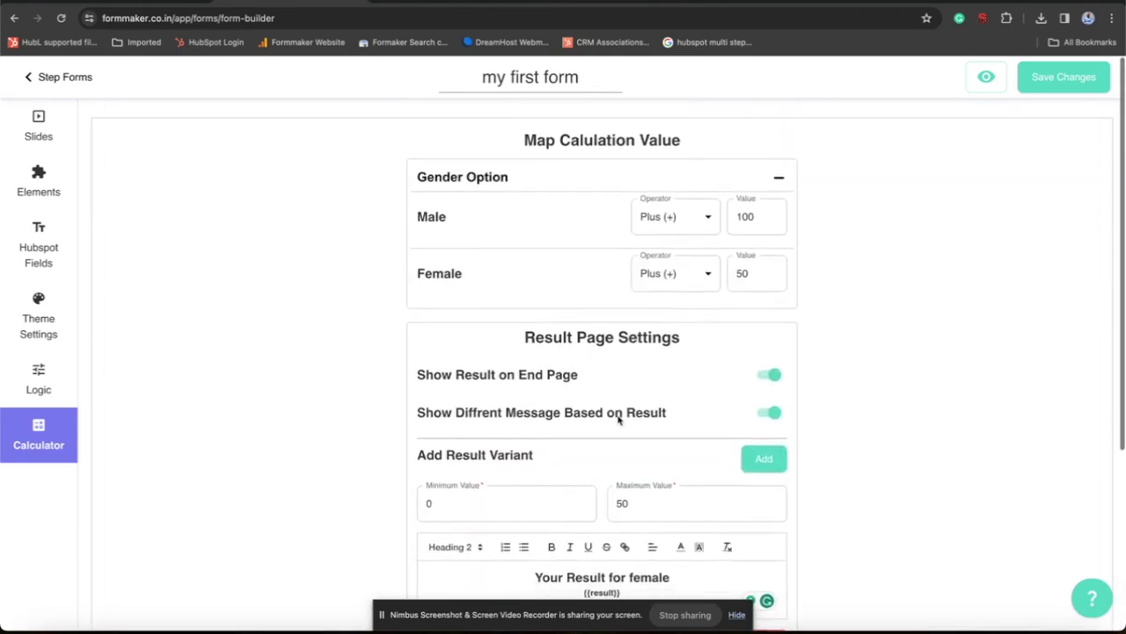
{"action": "scroll", "coordinate": [619, 419], "scroll_direction": "down", "scroll_amount": 3}
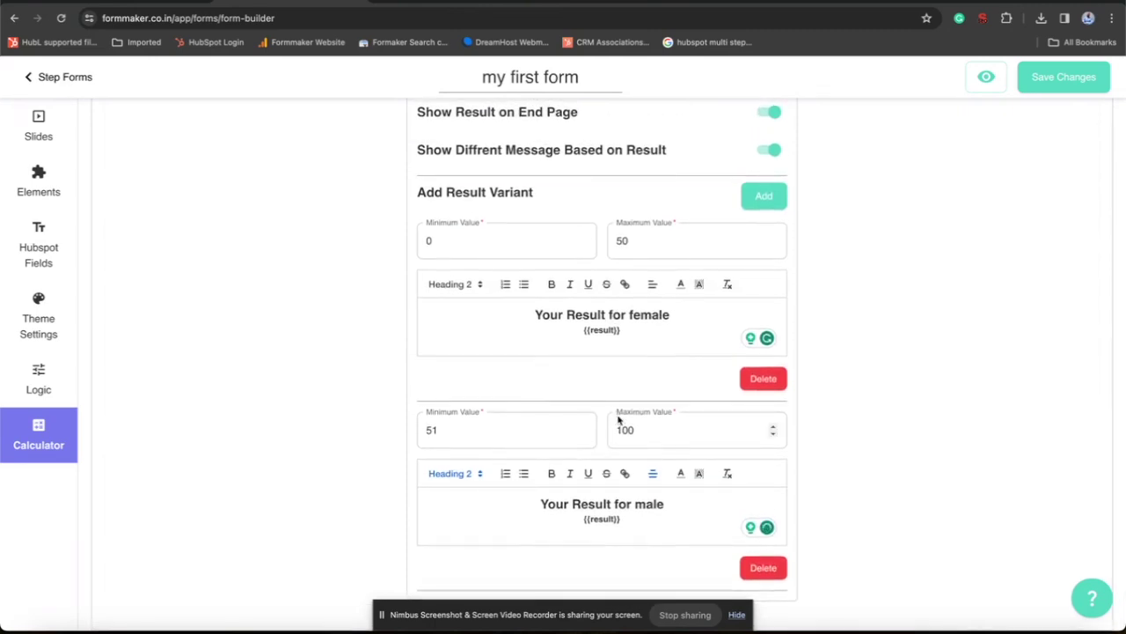
{"action": "scroll", "coordinate": [619, 419], "scroll_direction": "up", "scroll_amount": 3}
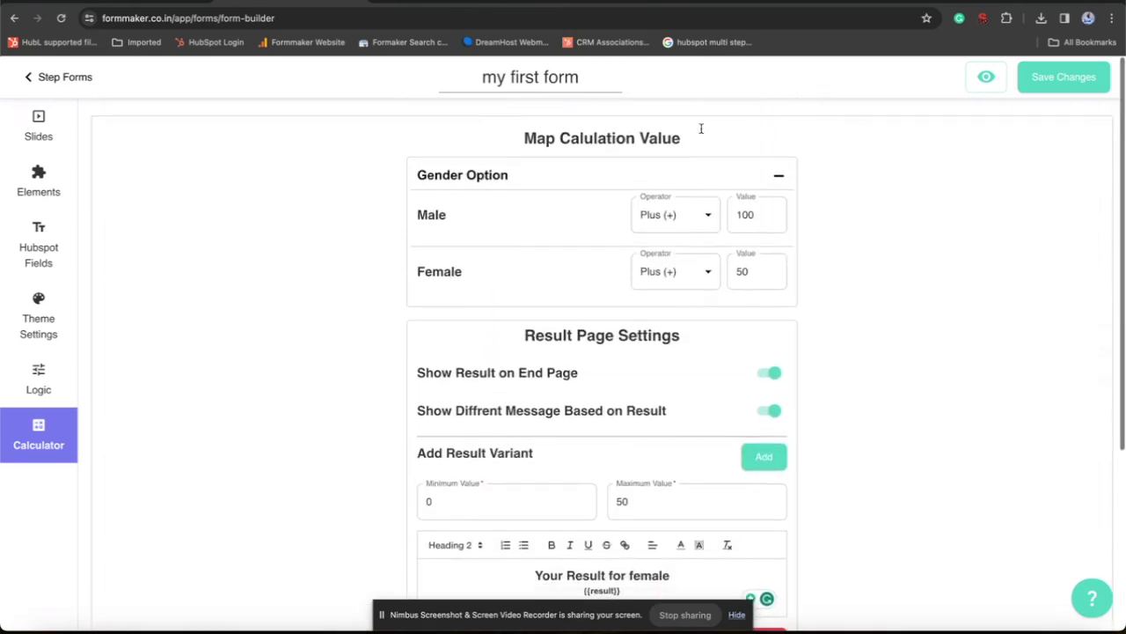
In Live Preview, autofill the details, choose Male and submit for a result of 100.
{"action": "left_click", "coordinate": [985, 77]}
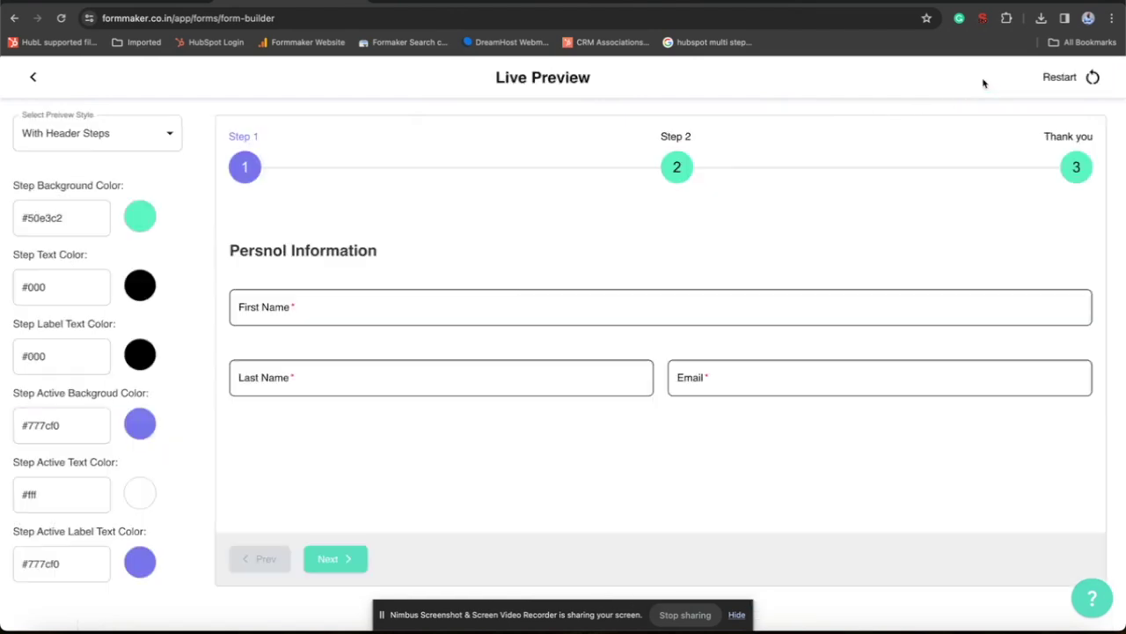
{"action": "left_click", "coordinate": [264, 313]}
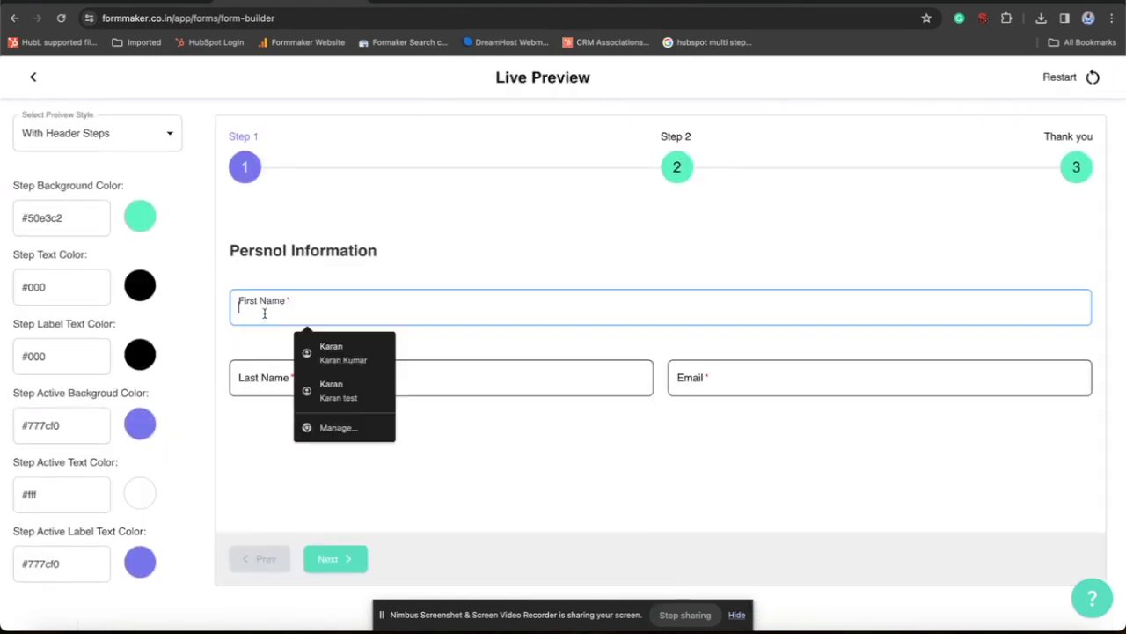
{"action": "left_click", "coordinate": [305, 345]}
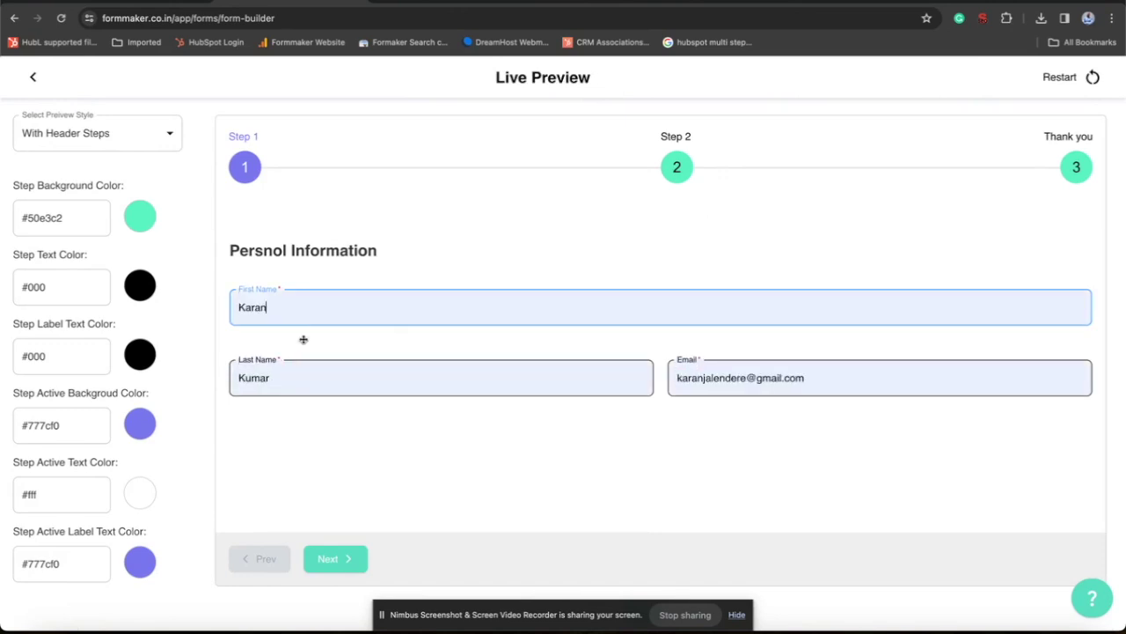
{"action": "left_click", "coordinate": [327, 560]}
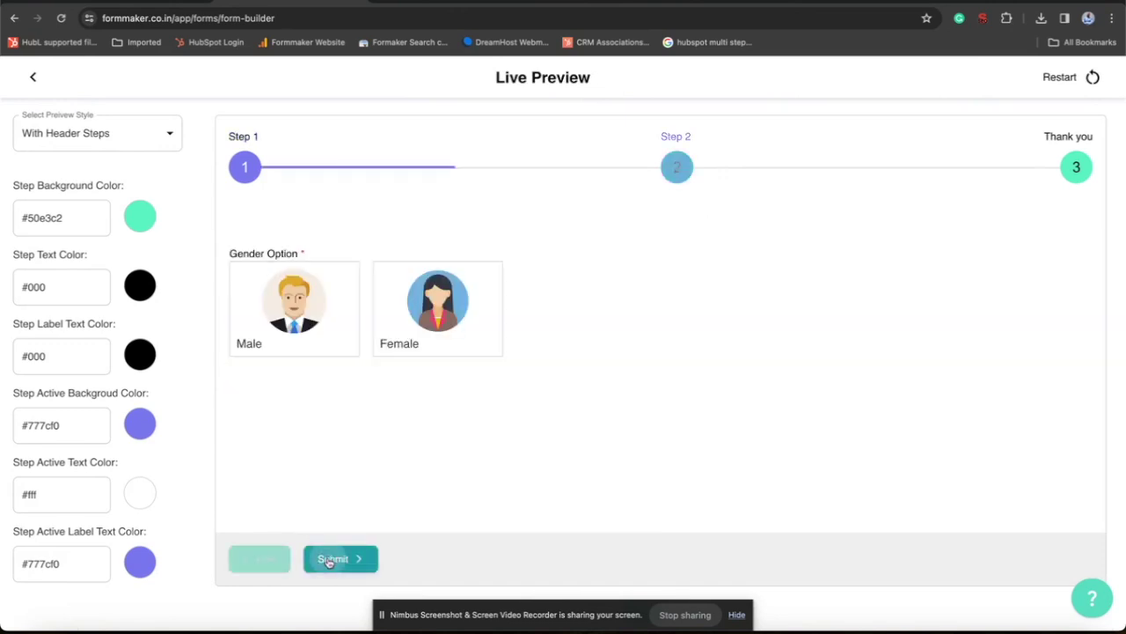
{"action": "left_click", "coordinate": [284, 336]}
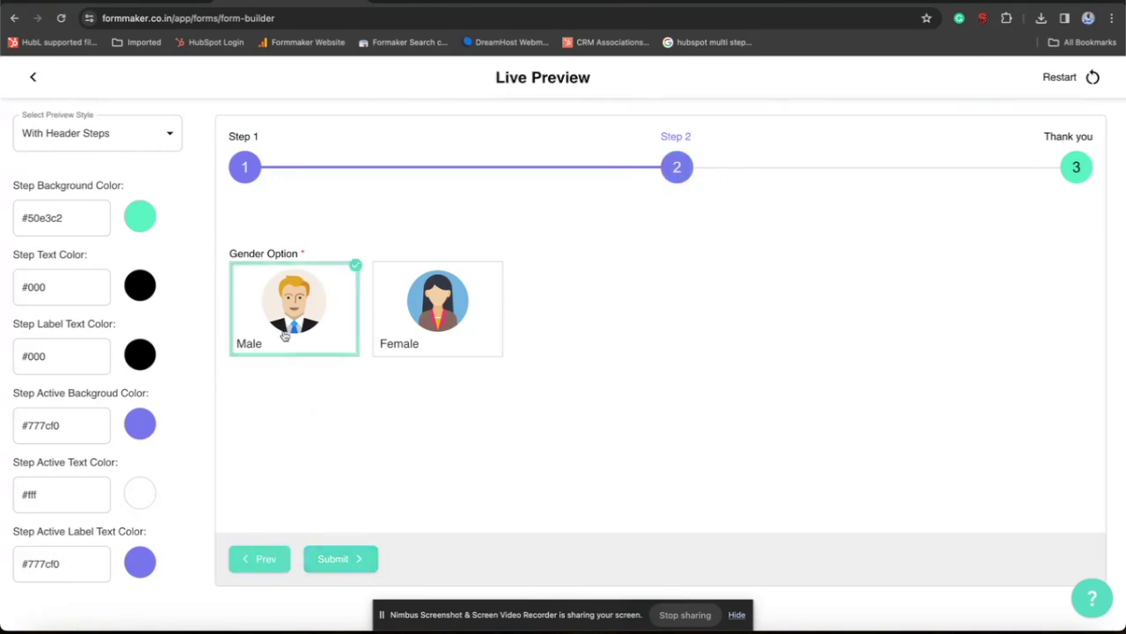
{"action": "left_click", "coordinate": [337, 558]}
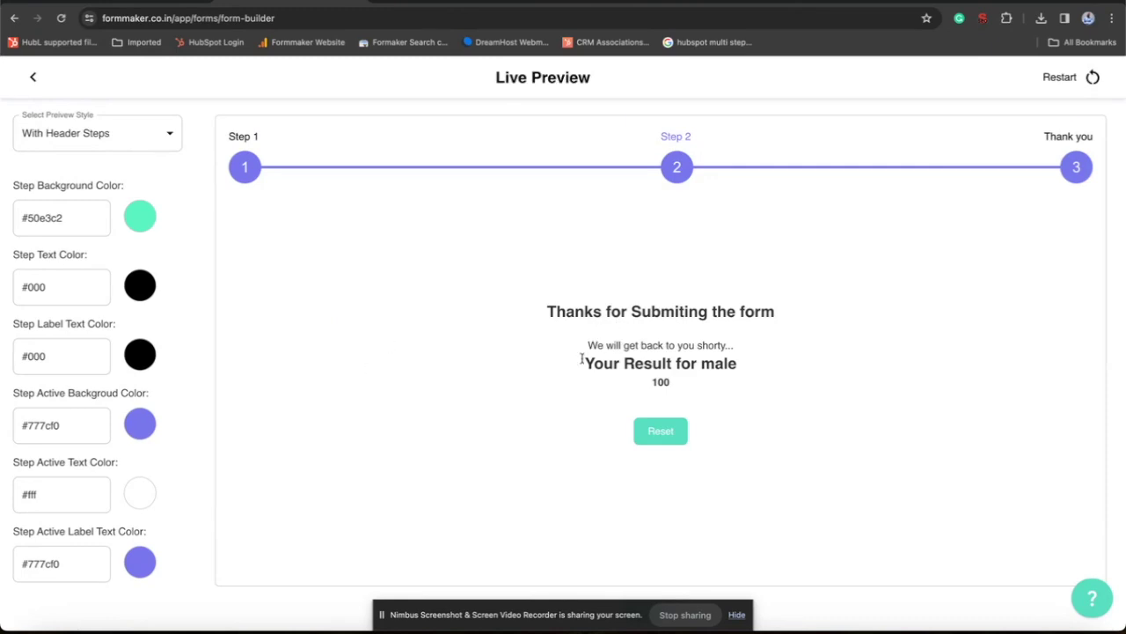
Reset the preview, autofill again, choose Female and submit for a result of 50.
{"action": "left_click", "coordinate": [649, 430]}
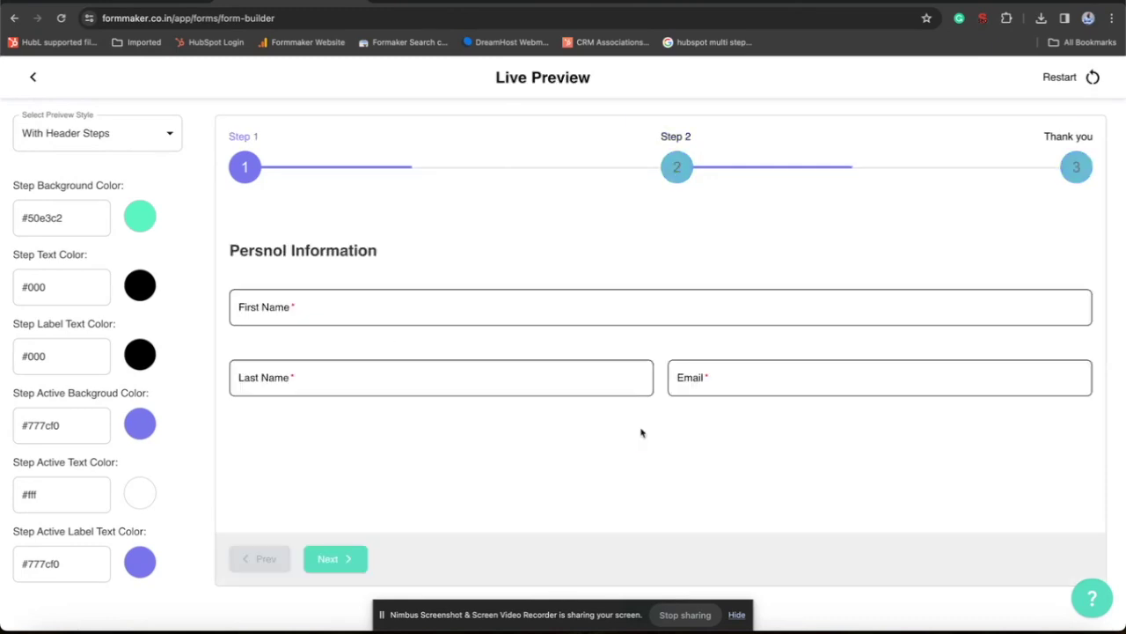
{"action": "left_click", "coordinate": [284, 319]}
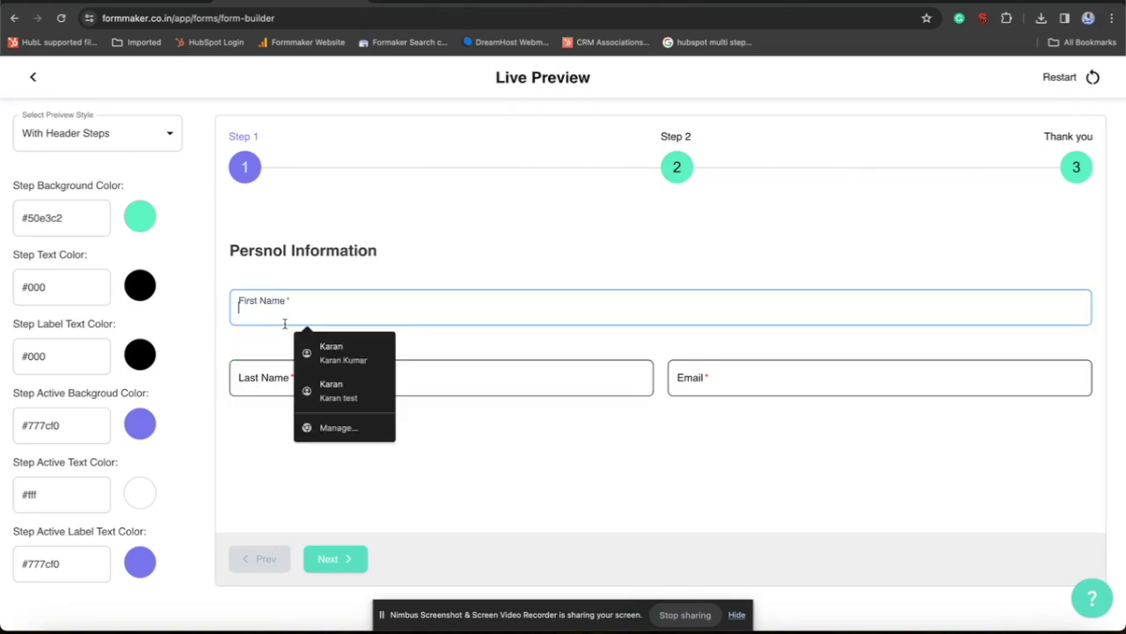
{"action": "left_click", "coordinate": [298, 343]}
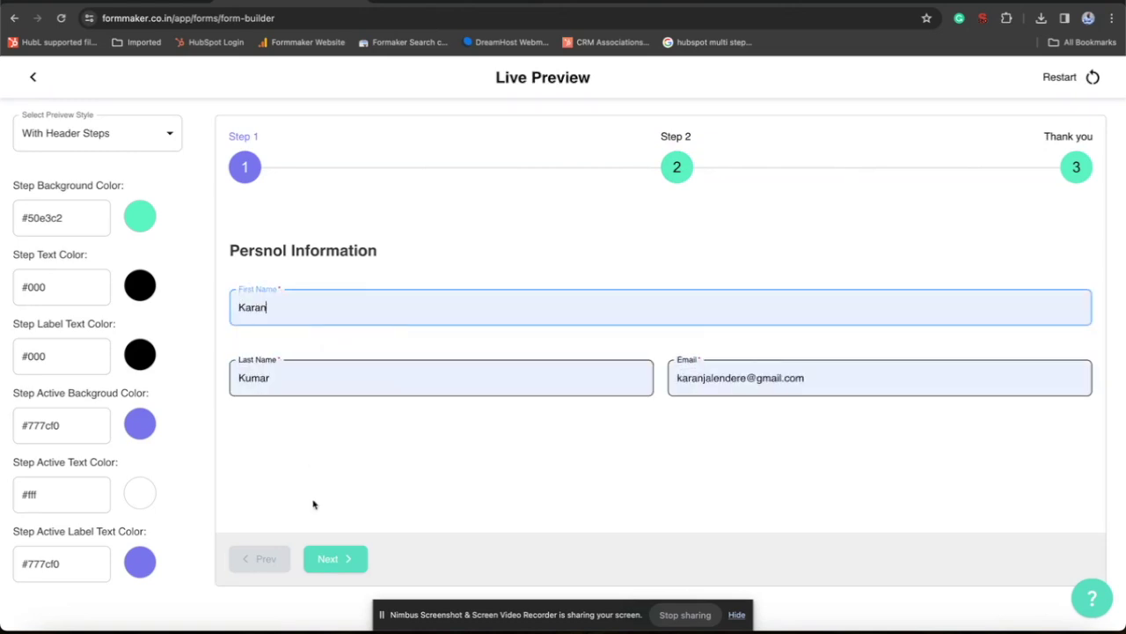
{"action": "left_click", "coordinate": [325, 559]}
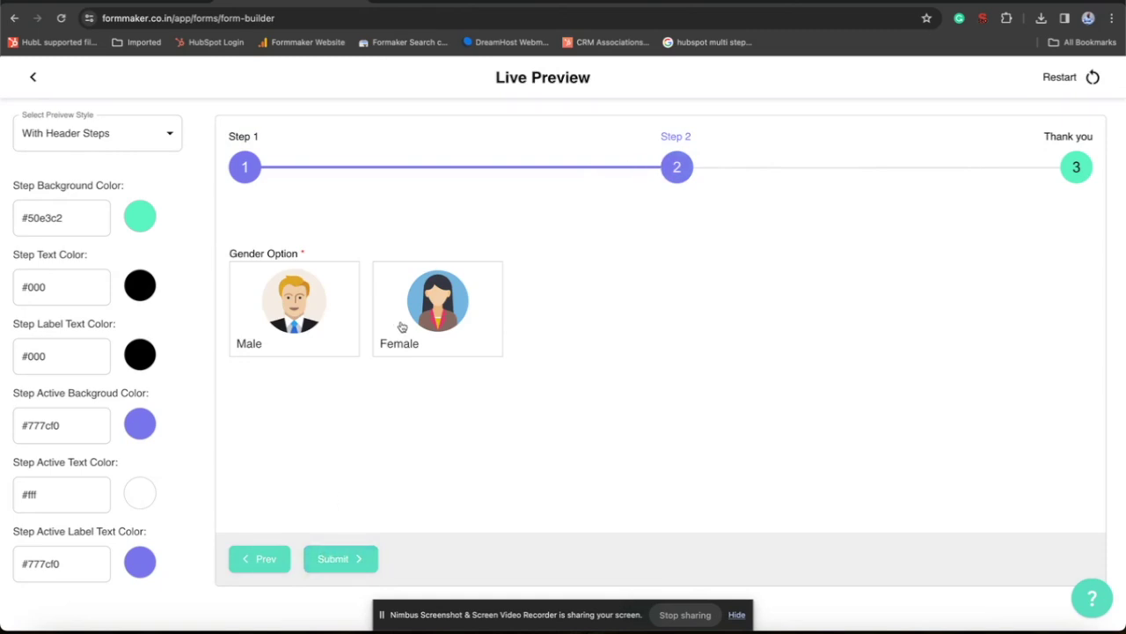
{"action": "left_click", "coordinate": [401, 325]}
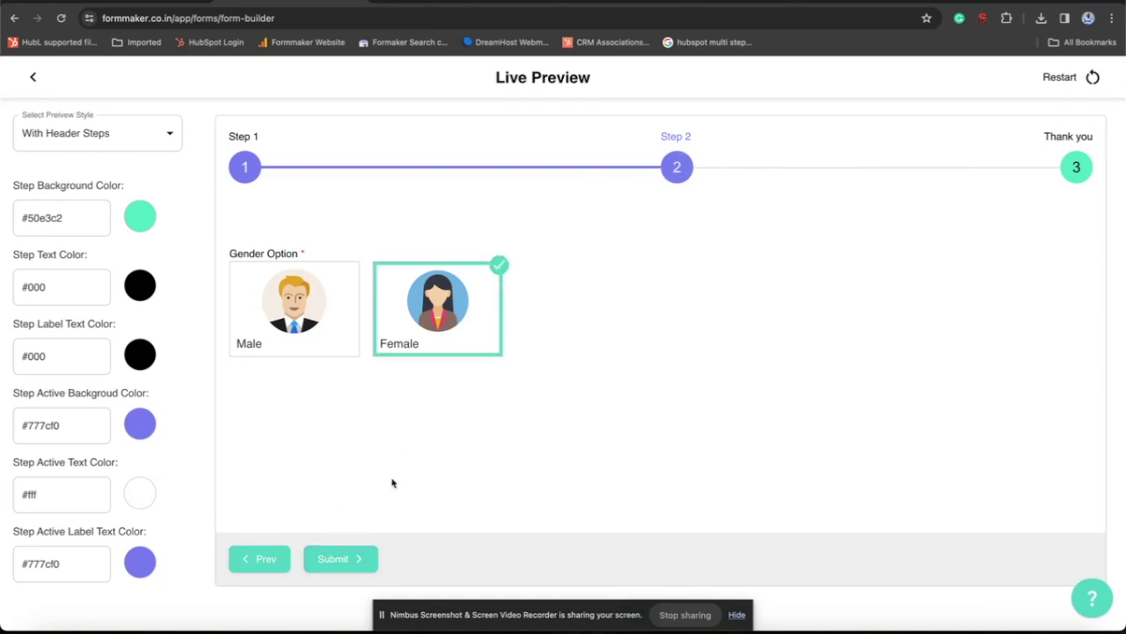
{"action": "left_click", "coordinate": [358, 558]}
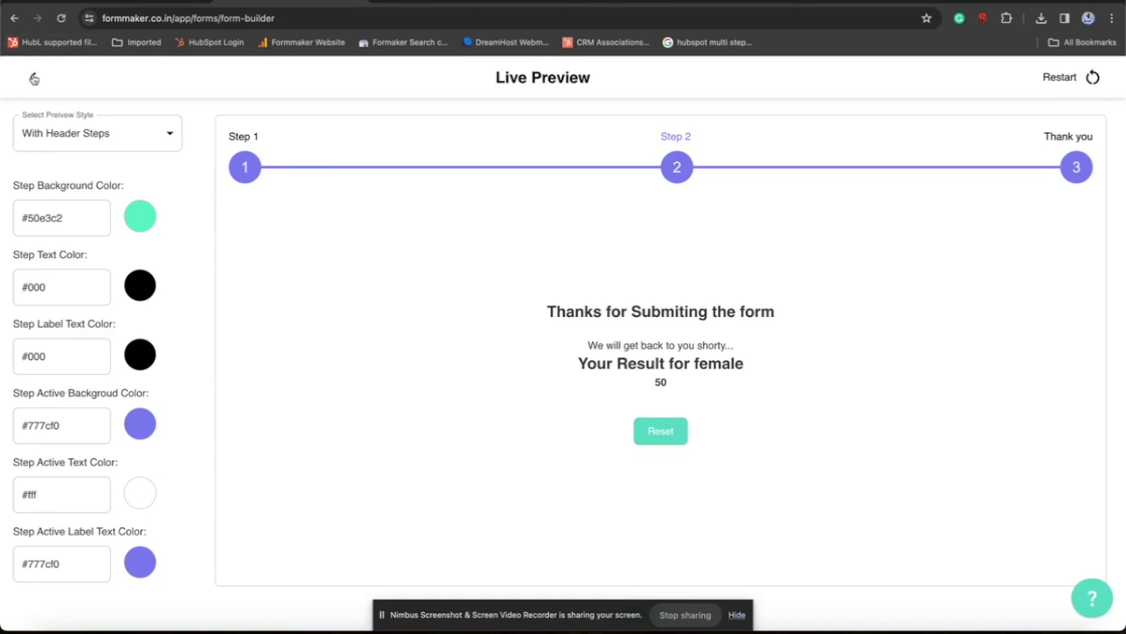
Close the preview, save my first form, copy its Embed Form code, and go to HubSpot.
{"action": "left_click", "coordinate": [34, 80]}
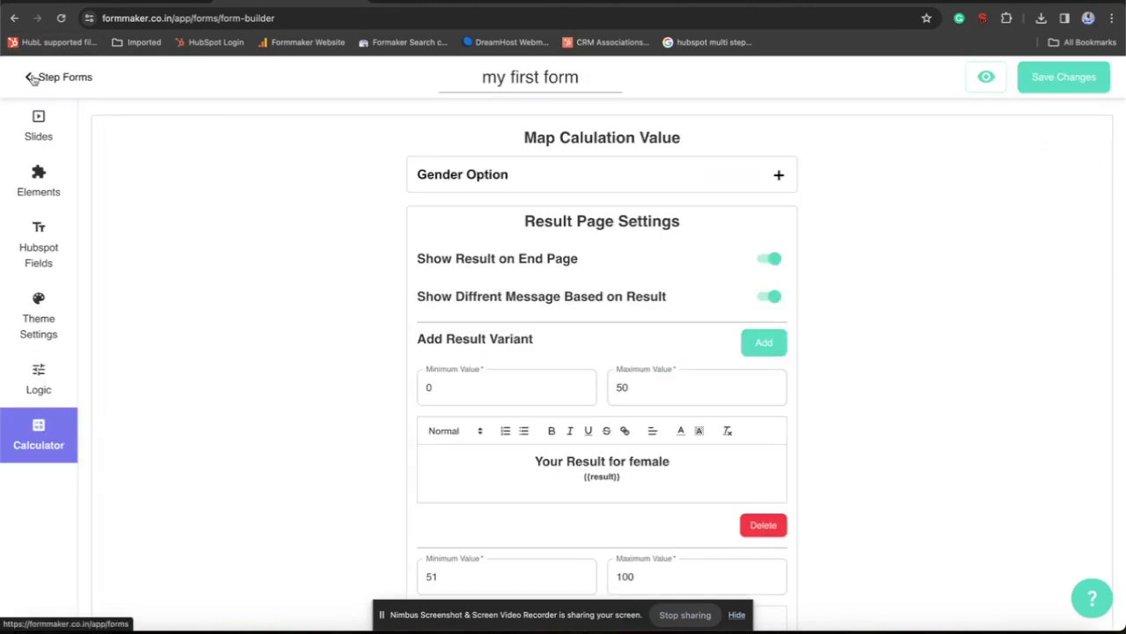
{"action": "left_click", "coordinate": [1021, 88]}
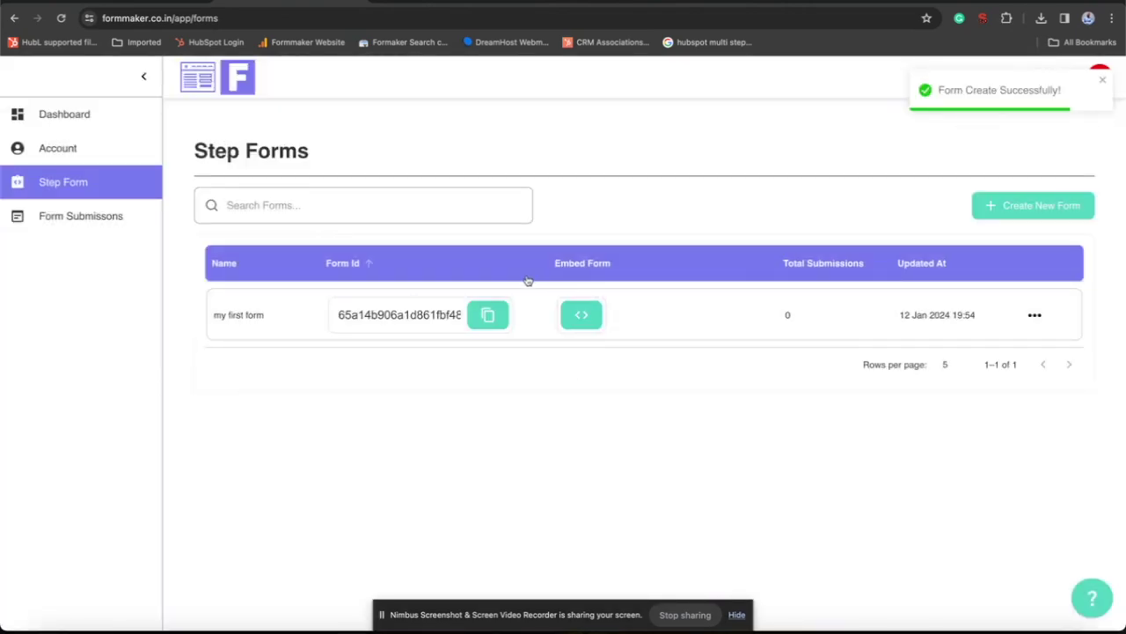
{"action": "left_click", "coordinate": [582, 317]}
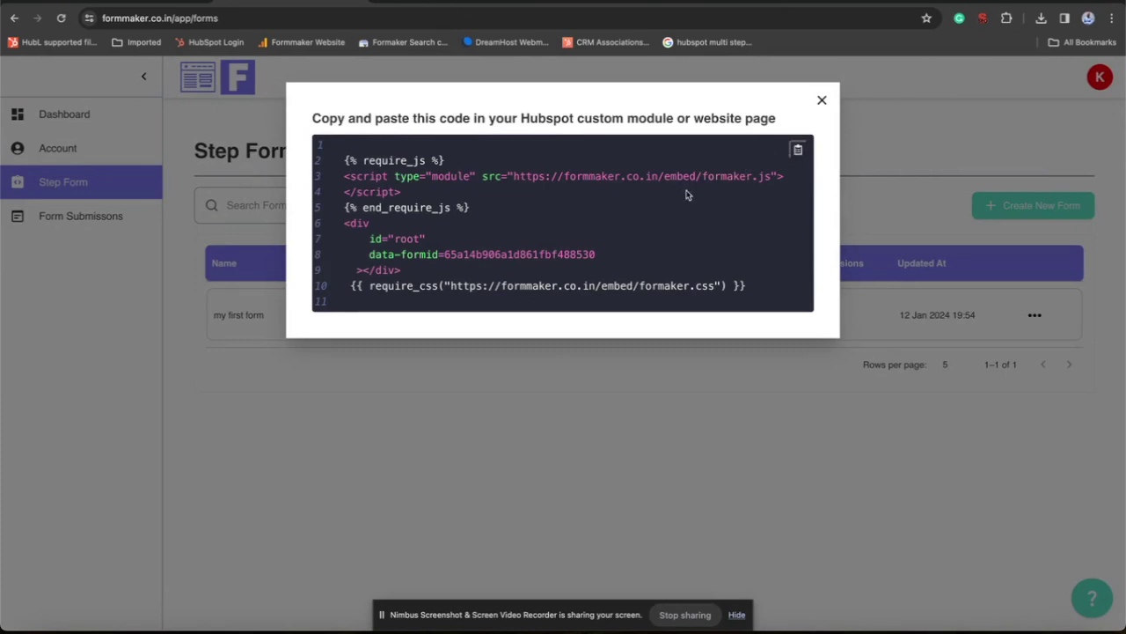
{"action": "left_click", "coordinate": [796, 153]}
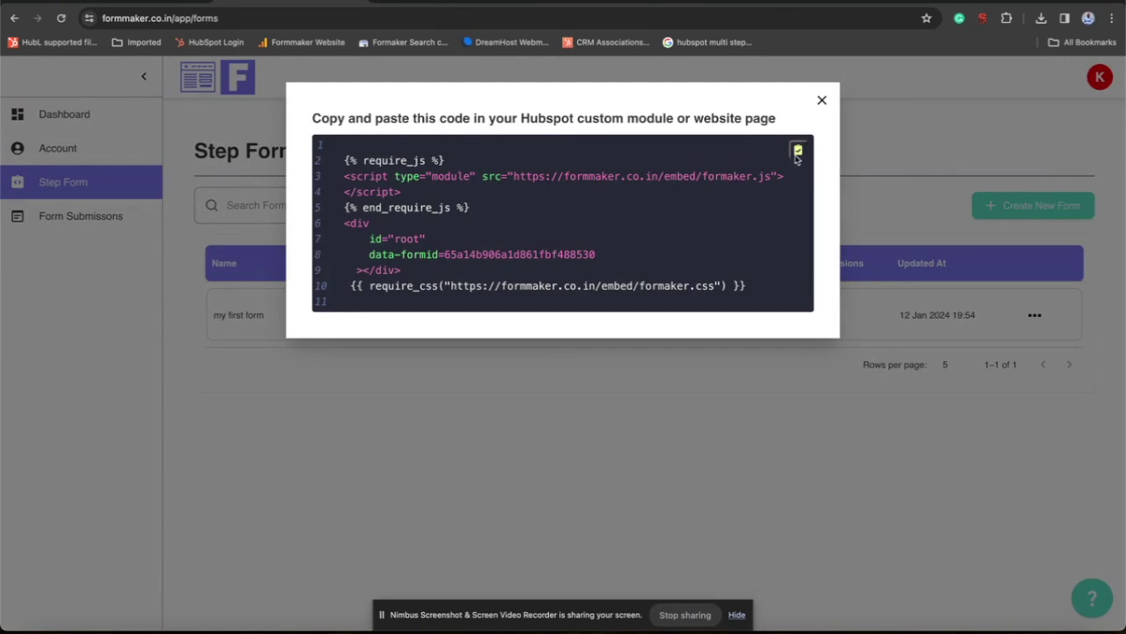
{"action": "left_click", "coordinate": [532, 5]}
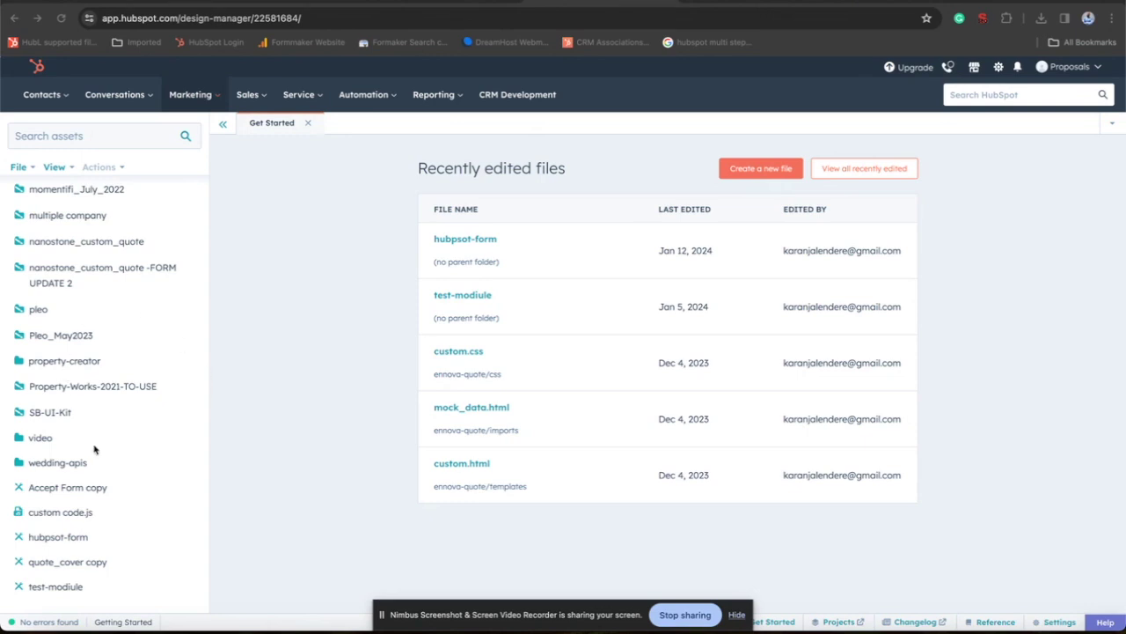
Create a new Module file named hubspot-sample-form, enabled for Pages.
{"action": "left_click", "coordinate": [18, 168]}
{"action": "left_click", "coordinate": [50, 200]}
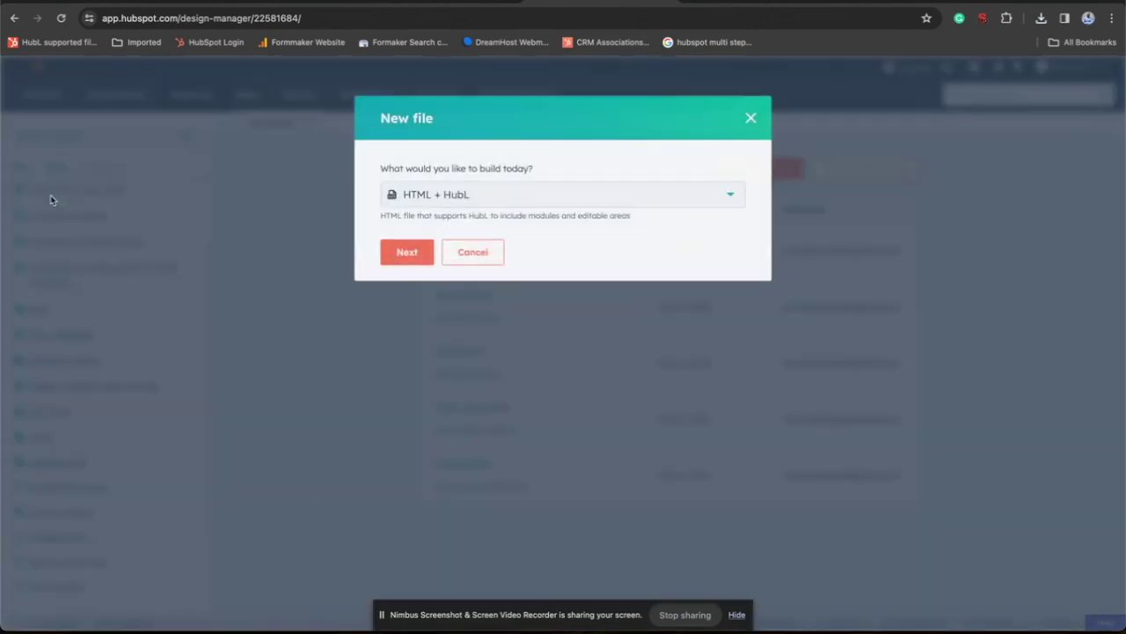
{"action": "left_click", "coordinate": [414, 197]}
{"action": "left_click", "coordinate": [423, 400]}
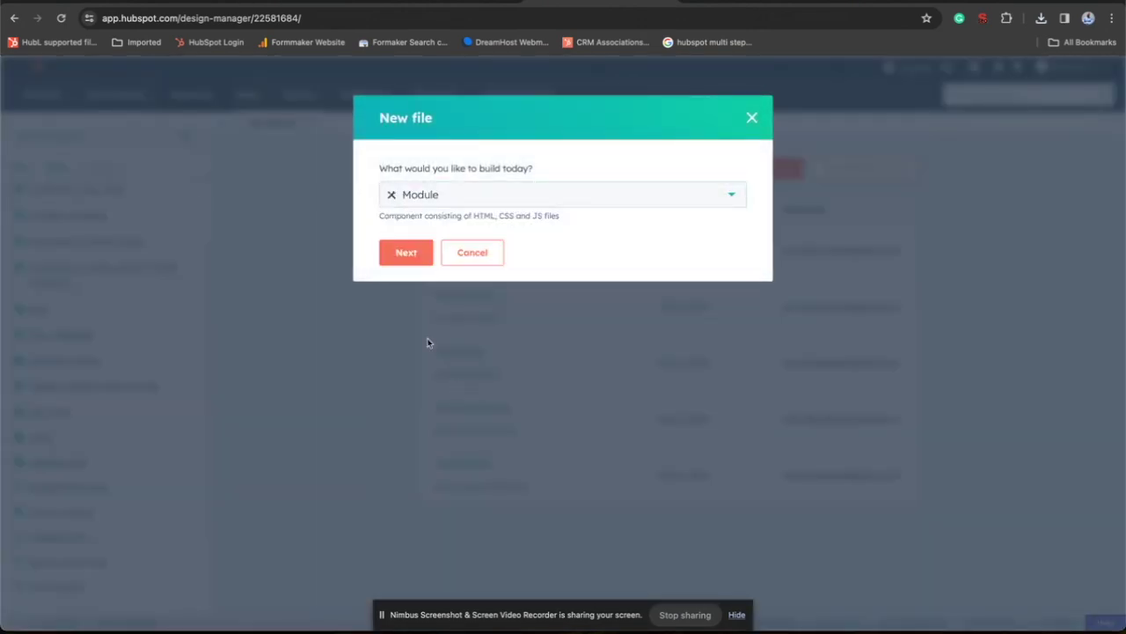
{"action": "left_click", "coordinate": [397, 251]}
{"action": "type", "text": "hubspot-sample-form"}
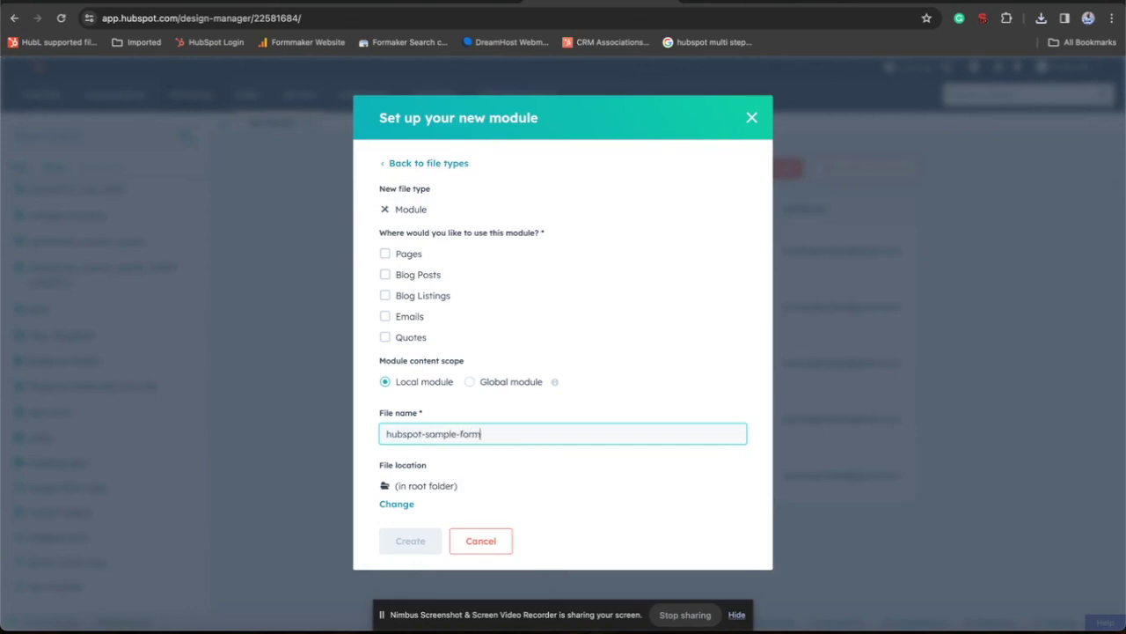
{"action": "key", "text": "ctrl+a"}
{"action": "left_click", "coordinate": [385, 253]}
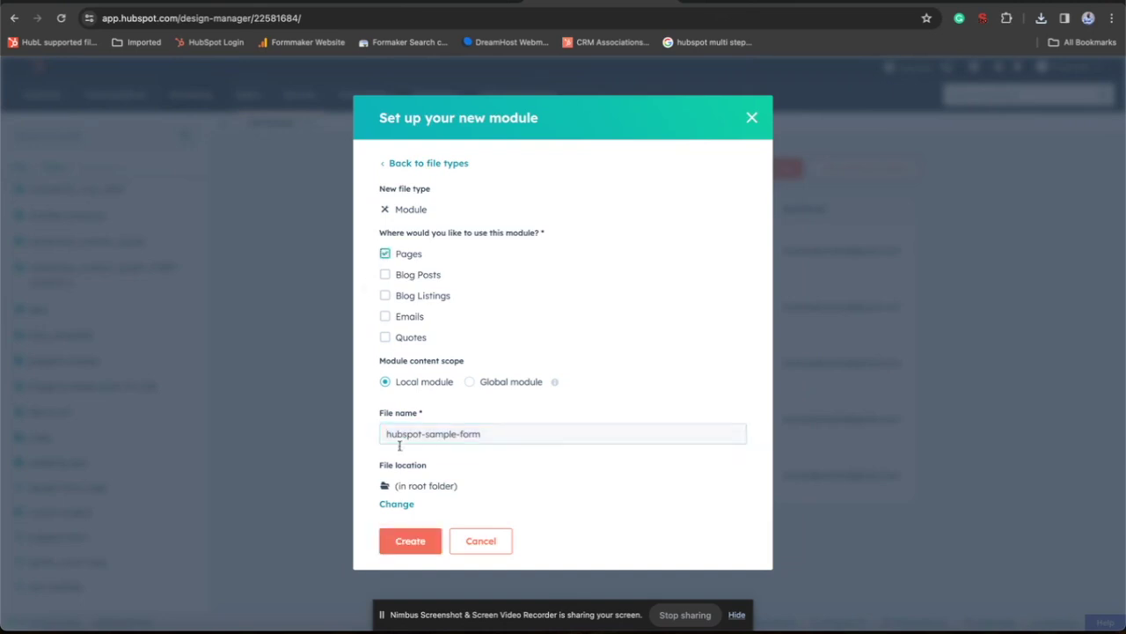
{"action": "left_click", "coordinate": [396, 538]}
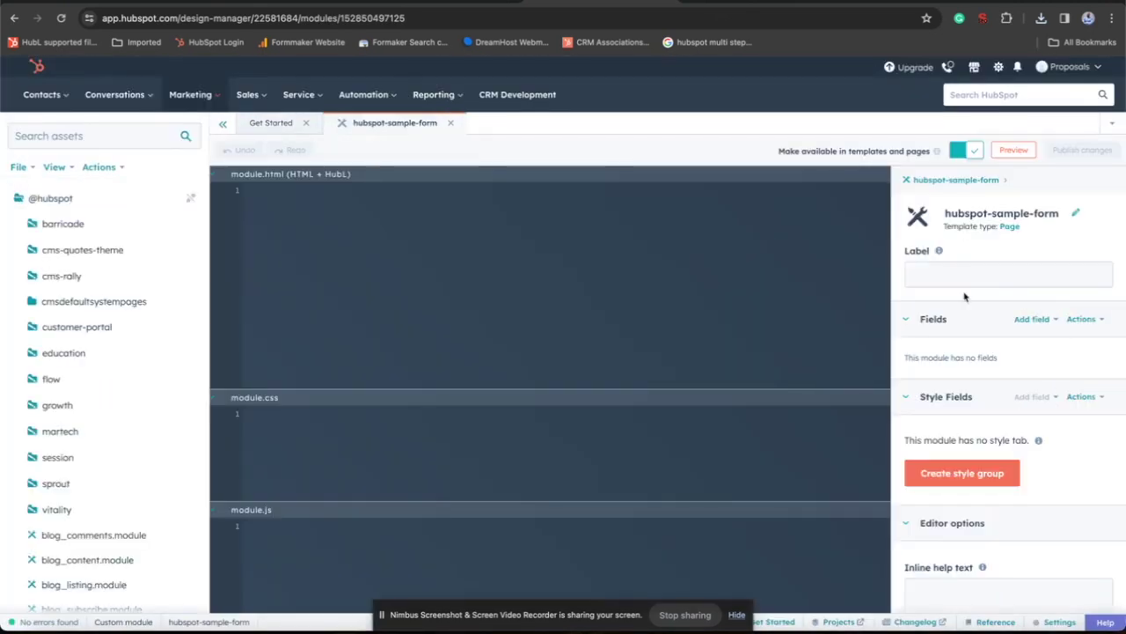
Set the module's Label to 'Hubspot Sample Form' and return to the Formmaker embed code.
{"action": "left_click", "coordinate": [960, 275]}
{"action": "key", "text": "ctrl+v"}
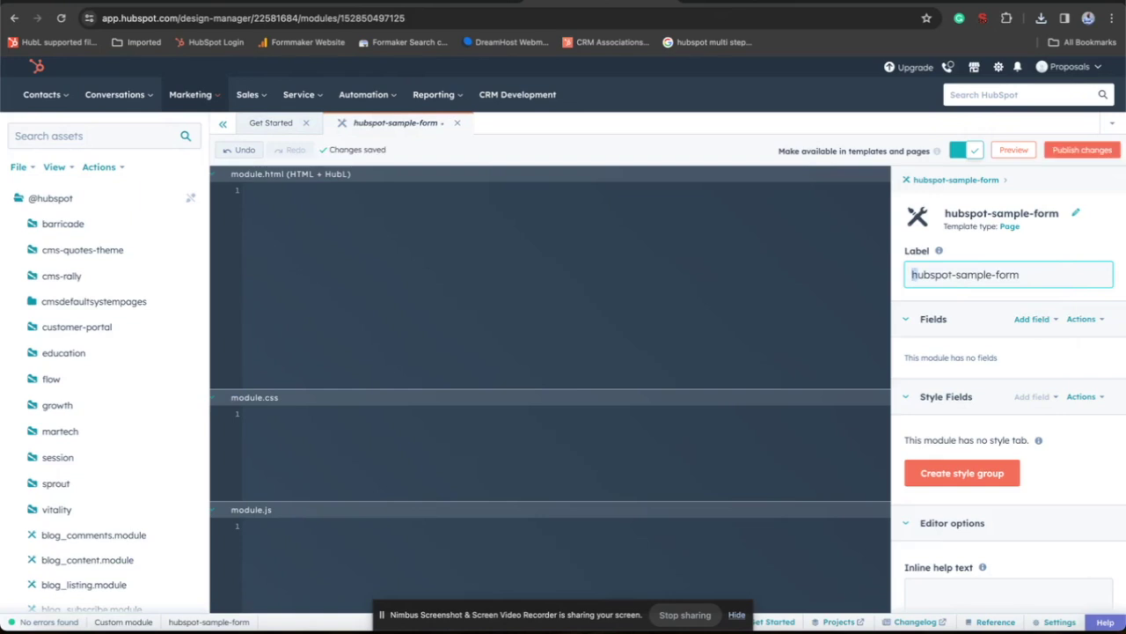
{"action": "key", "text": "Delete"}
{"action": "type", "text": "H"}
{"action": "key", "text": "Right"}
{"action": "key", "text": "Right"}
{"action": "key", "text": "Right"}
{"action": "key", "text": "Right"}
{"action": "key", "text": "Right"}
{"action": "key", "text": "Right"}
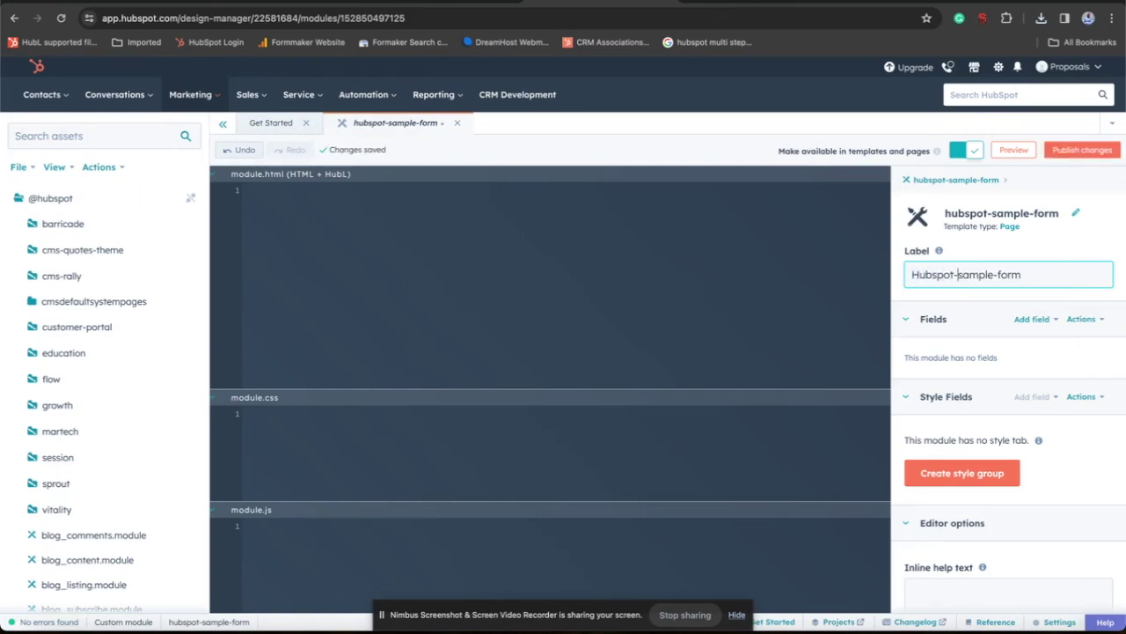
{"action": "key", "text": "Delete"}
{"action": "key", "text": "Delete"}
{"action": "type", "text": "S"}
{"action": "key", "text": "Right"}
{"action": "key", "text": "Right"}
{"action": "key", "text": "Right"}
{"action": "key", "text": "Right"}
{"action": "key", "text": "Right"}
{"action": "key", "text": "Right"}
{"action": "key", "text": "Delete"}
{"action": "type", "text": "F"}
{"action": "key", "text": "ctrl+a"}
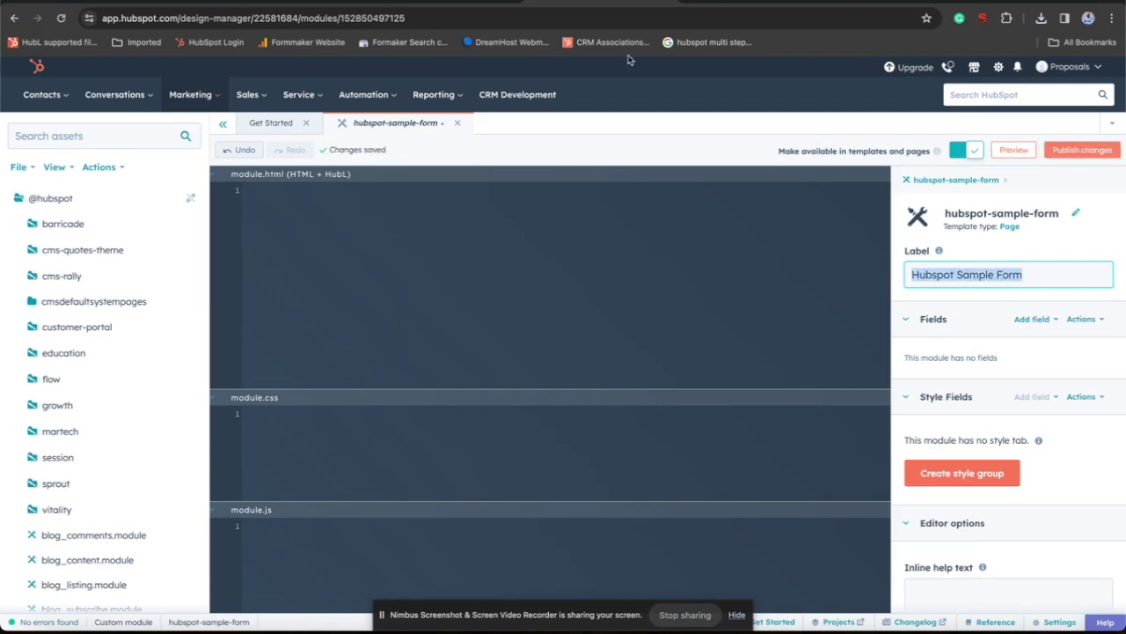
{"action": "left_click", "coordinate": [628, 1]}
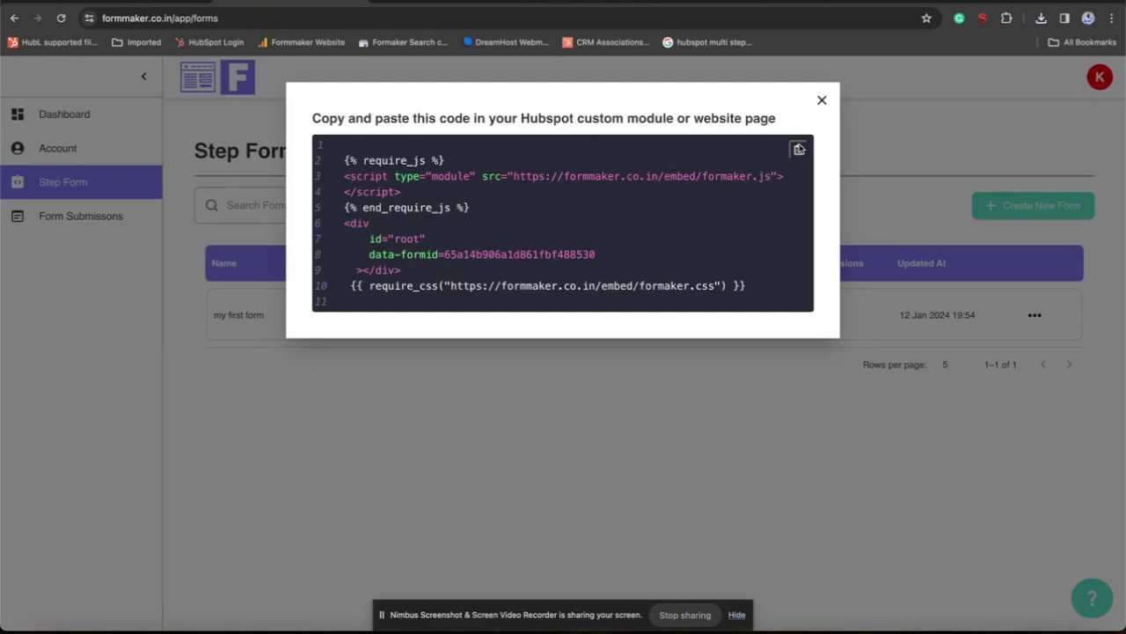
Paste the Formmaker embed code into module.html and publish the module changes.
{"action": "left_click", "coordinate": [797, 150]}
{"action": "left_click", "coordinate": [563, 2]}
{"action": "left_click", "coordinate": [459, 252]}
{"action": "key", "text": "ctrl+v"}
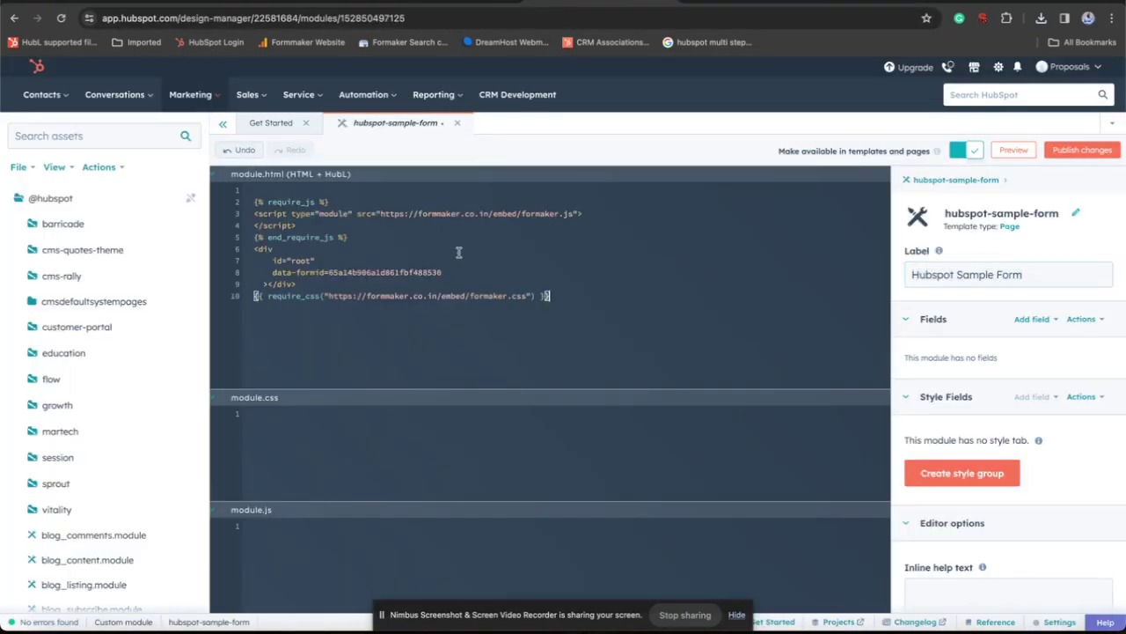
{"action": "left_click", "coordinate": [1098, 154]}
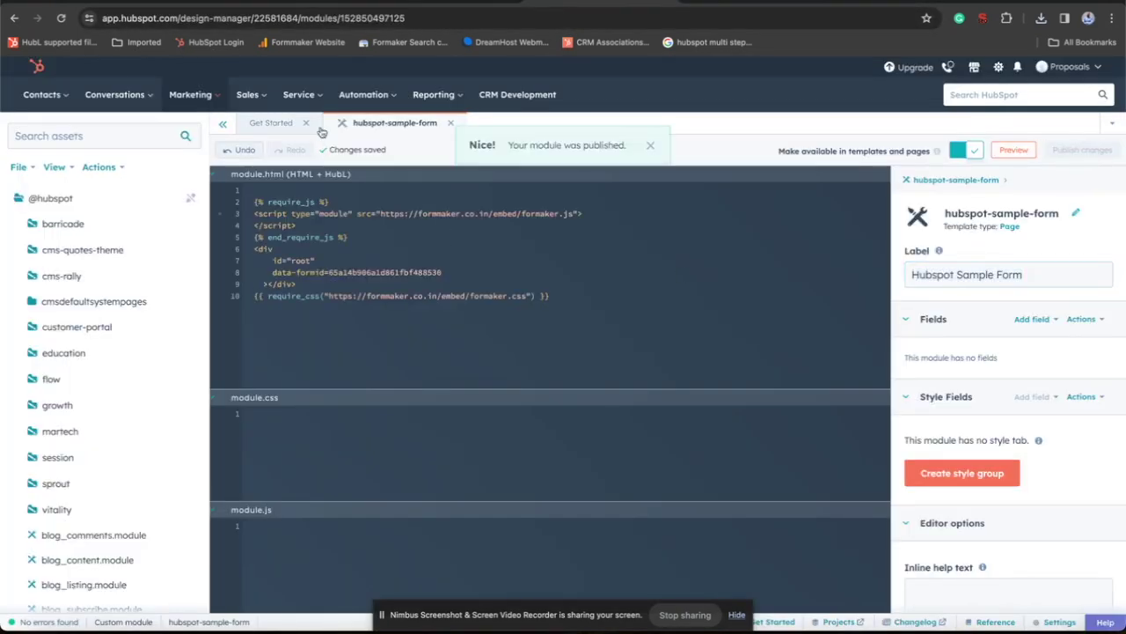
Go to the list of HubSpot website pages.
{"action": "mouse_move", "coordinate": [167, 92]}
{"action": "mouse_move", "coordinate": [190, 331]}
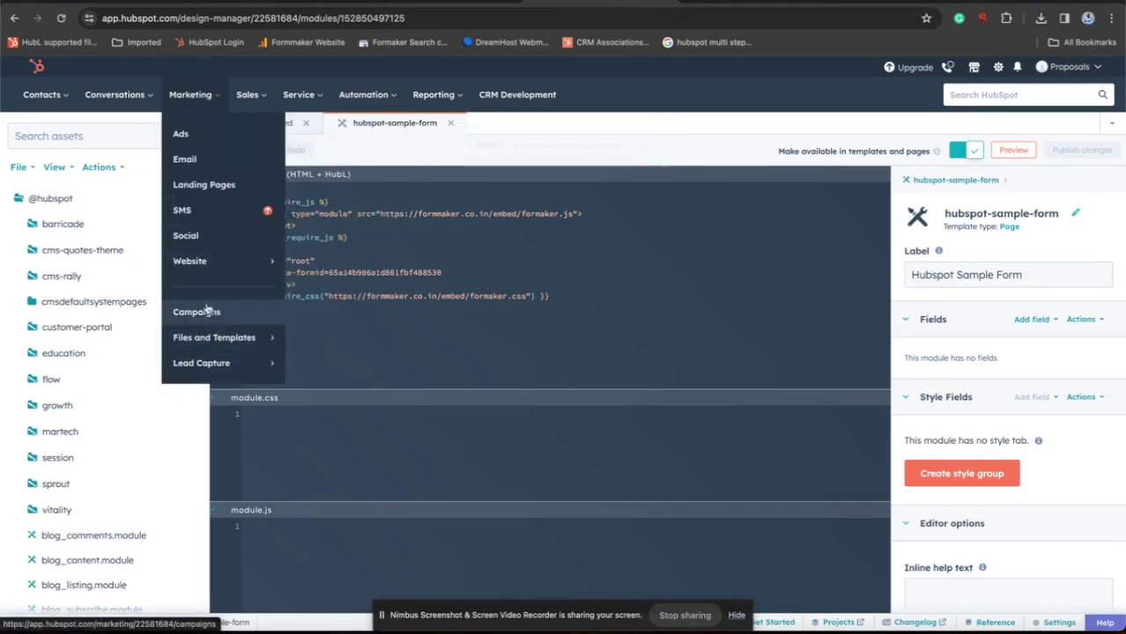
{"action": "mouse_move", "coordinate": [208, 262]}
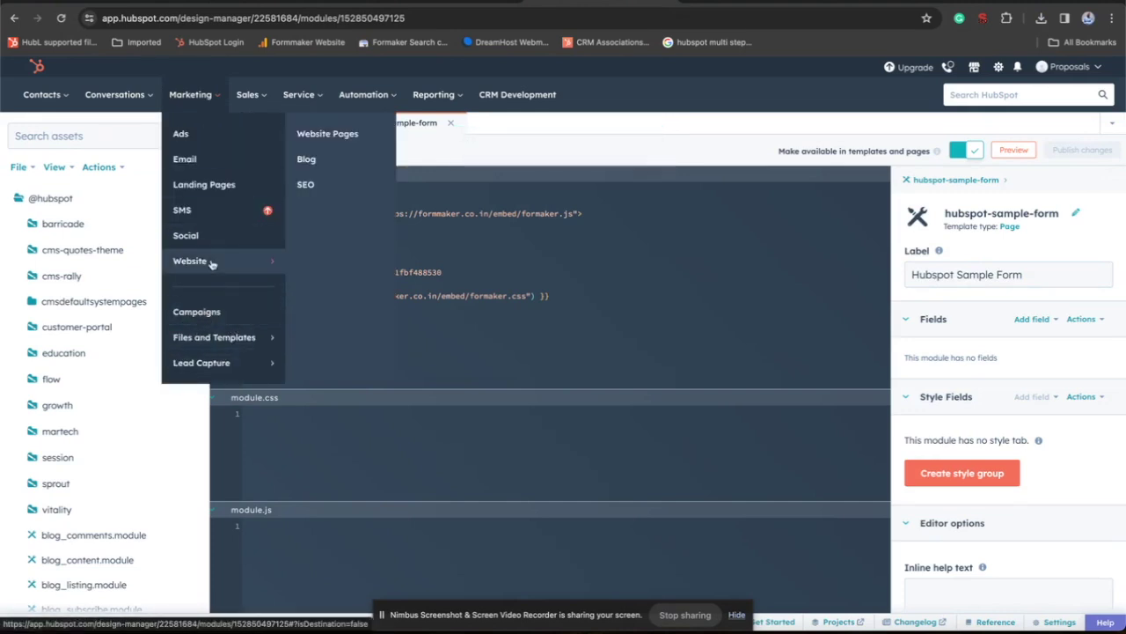
{"action": "left_click", "coordinate": [310, 136]}
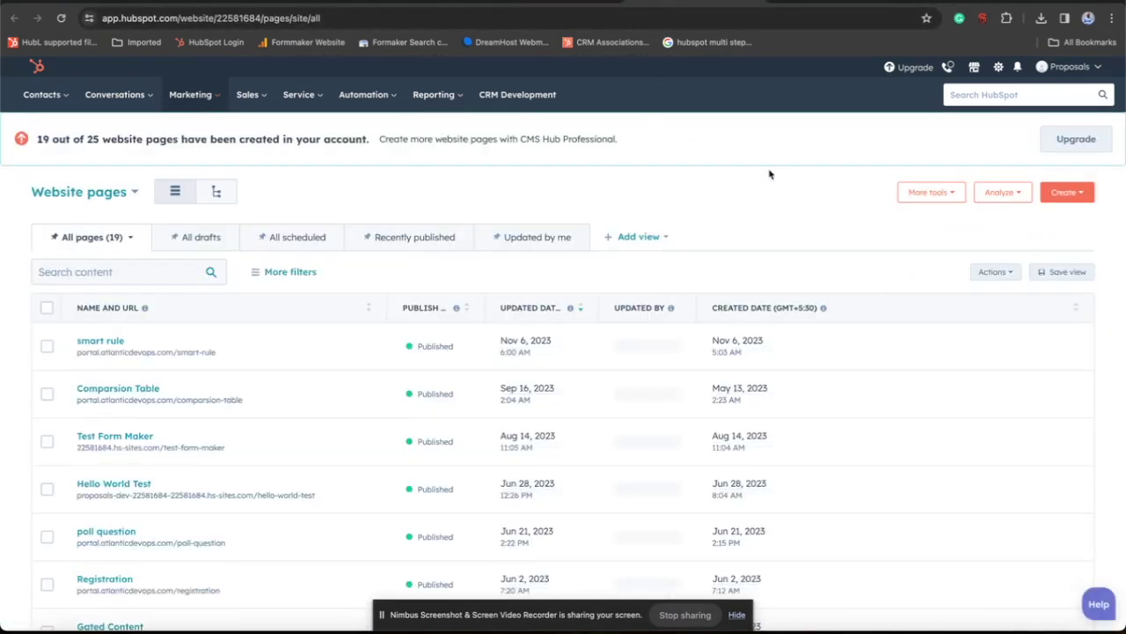
Create a website page 'Sample Hubspot Form' on the 22581684.hs-sites.com domain.
{"action": "left_click", "coordinate": [1066, 192]}
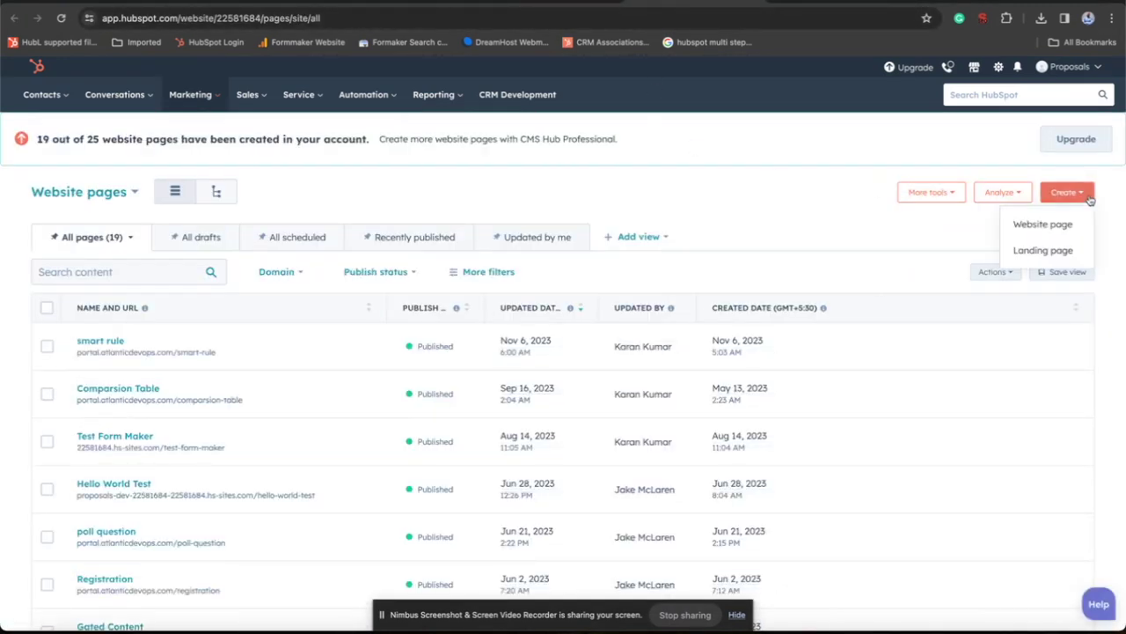
{"action": "left_click", "coordinate": [1019, 234]}
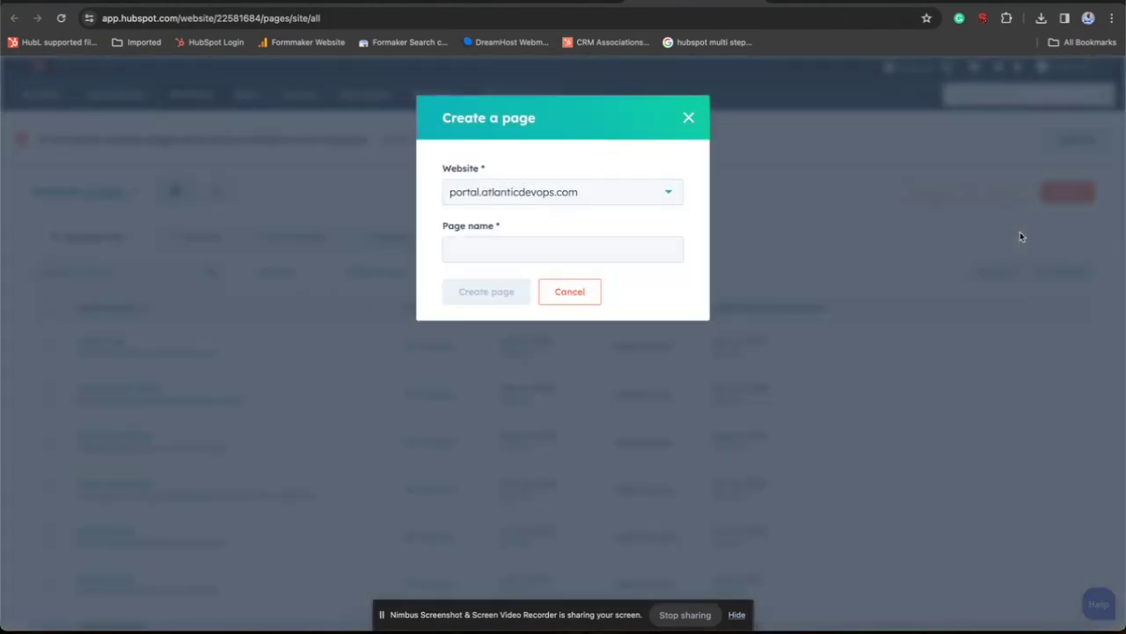
{"action": "left_click", "coordinate": [550, 198]}
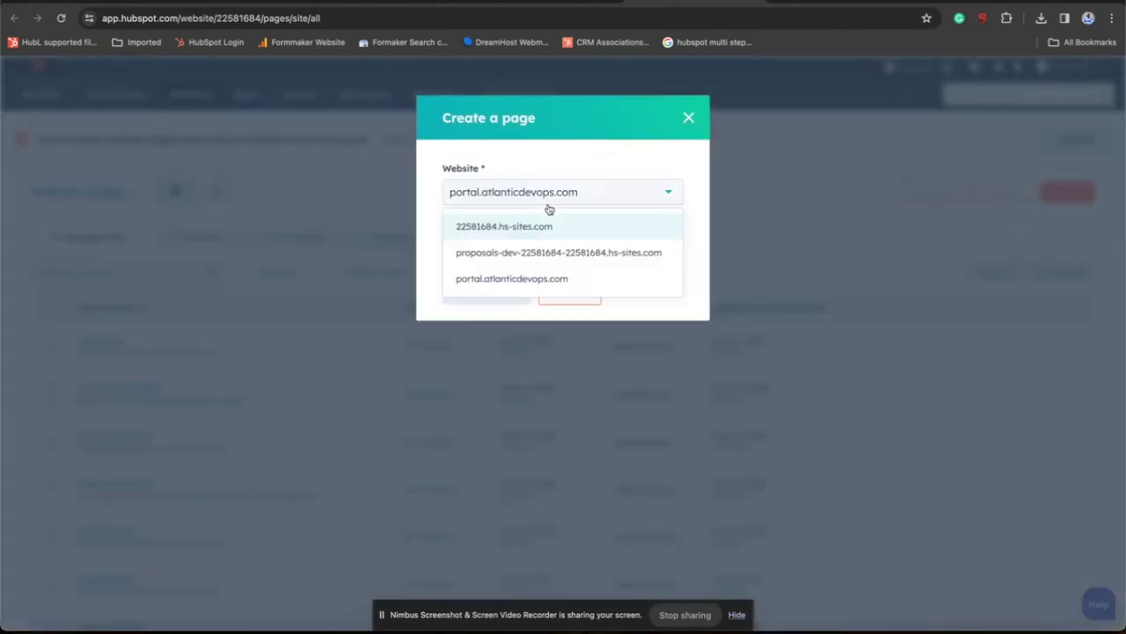
{"action": "left_click", "coordinate": [495, 239]}
{"action": "left_click", "coordinate": [482, 241]}
{"action": "type", "text": "So"}
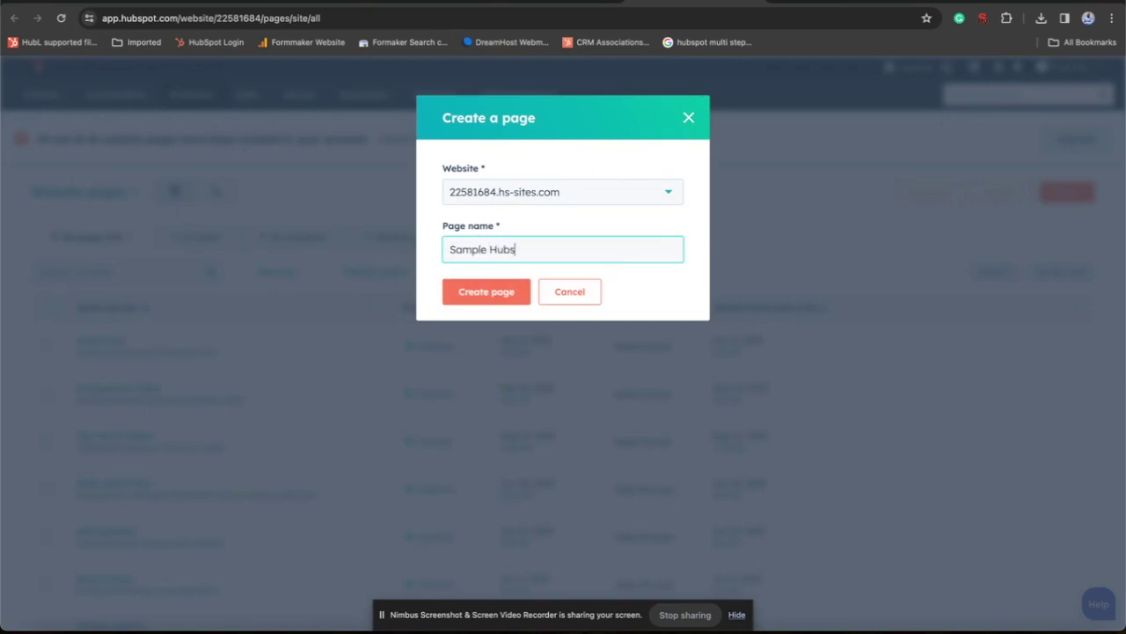
{"action": "type", "text": "mple Hubspot Form"}
{"action": "key", "text": "ctrl+a"}
{"action": "left_click", "coordinate": [469, 300]}
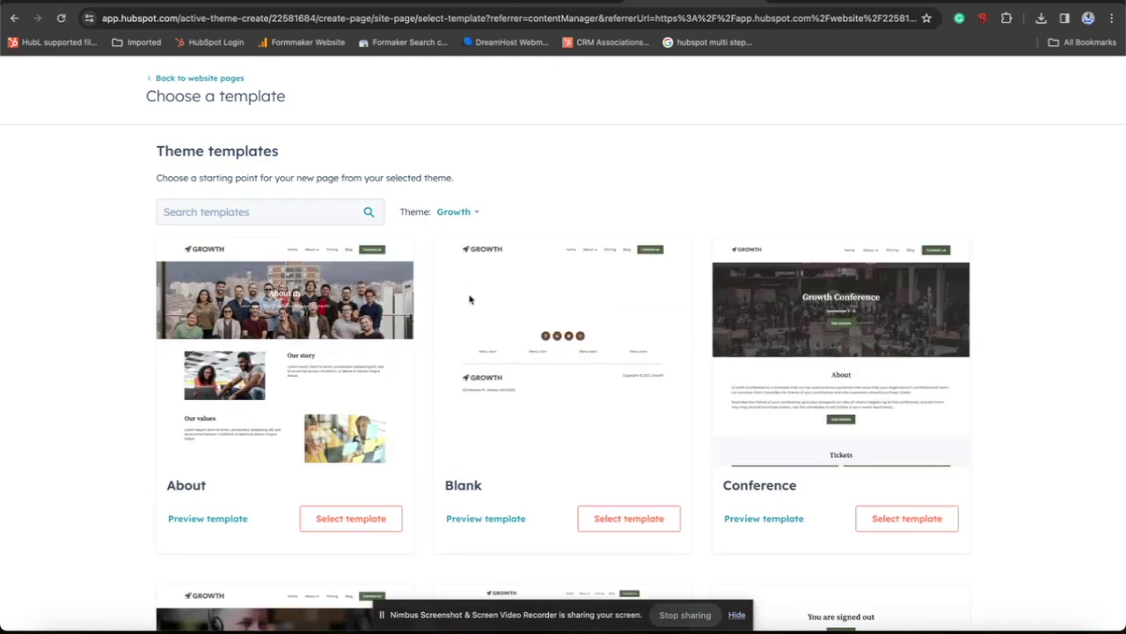
Use the Blank template and drop the Hubspot Sample Form module, found by searching 'Hubsp', onto the page.
{"action": "left_click", "coordinate": [619, 517]}
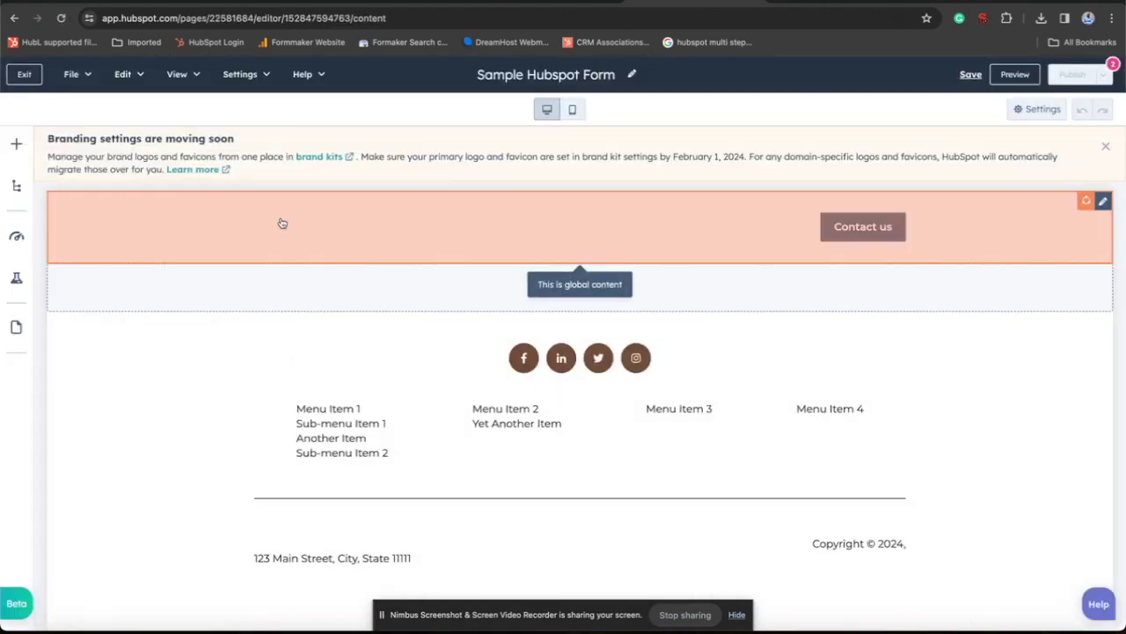
{"action": "left_click", "coordinate": [16, 143]}
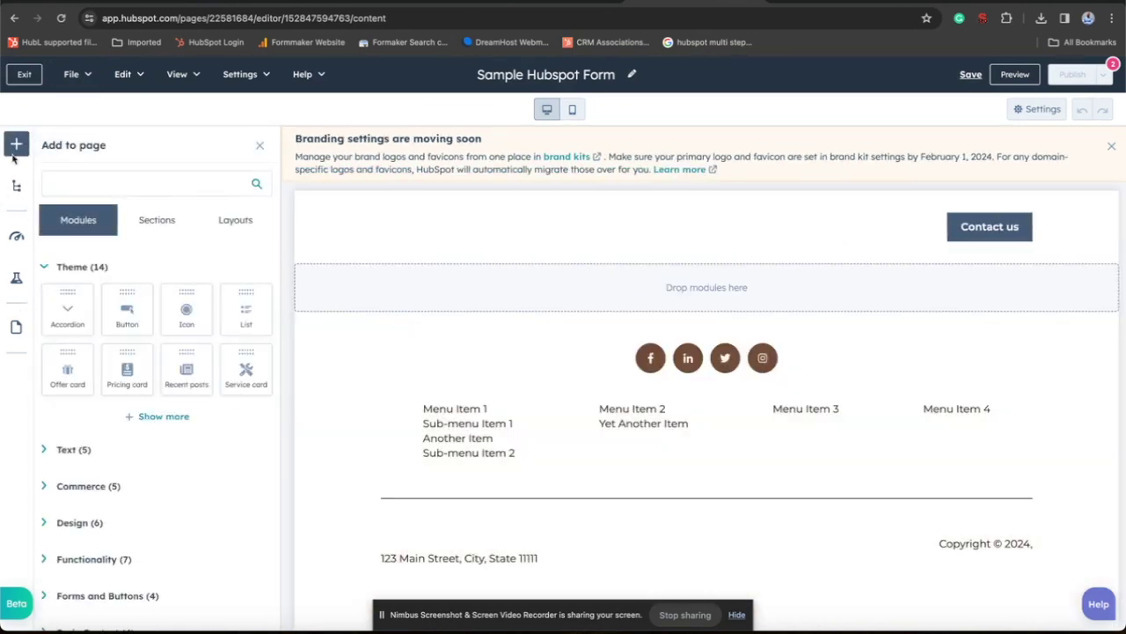
{"action": "left_click", "coordinate": [65, 173]}
{"action": "key", "text": "ctrl+v"}
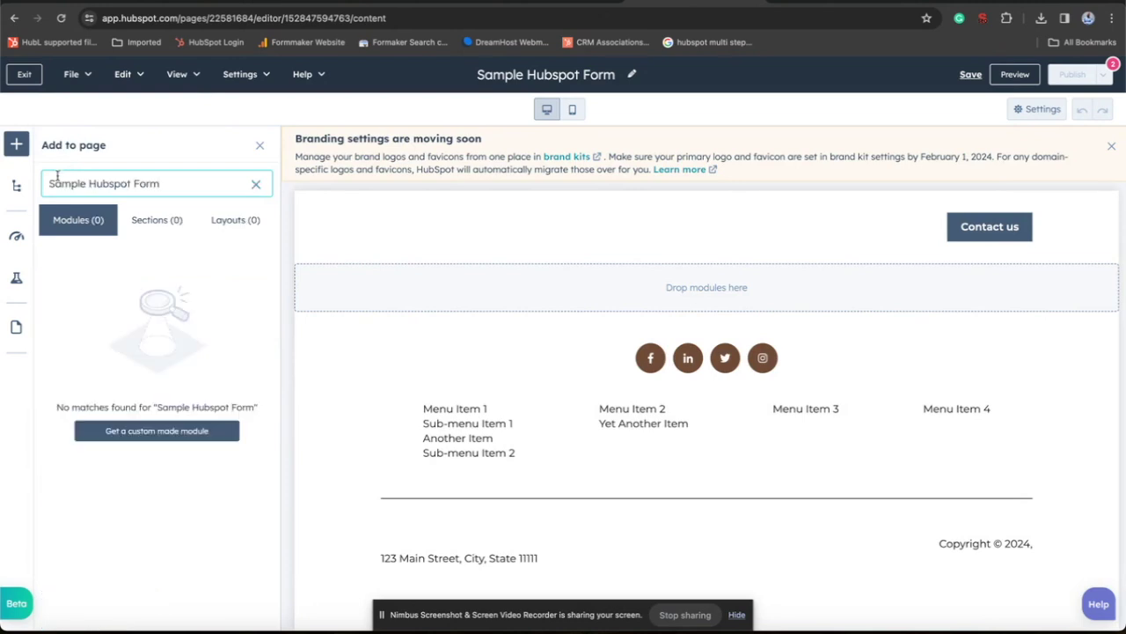
{"action": "key", "text": "ctrl+a"}
{"action": "key", "text": "ctrl+c"}
{"action": "key", "text": "BackSpace"}
{"action": "type", "text": "Hubsp"}
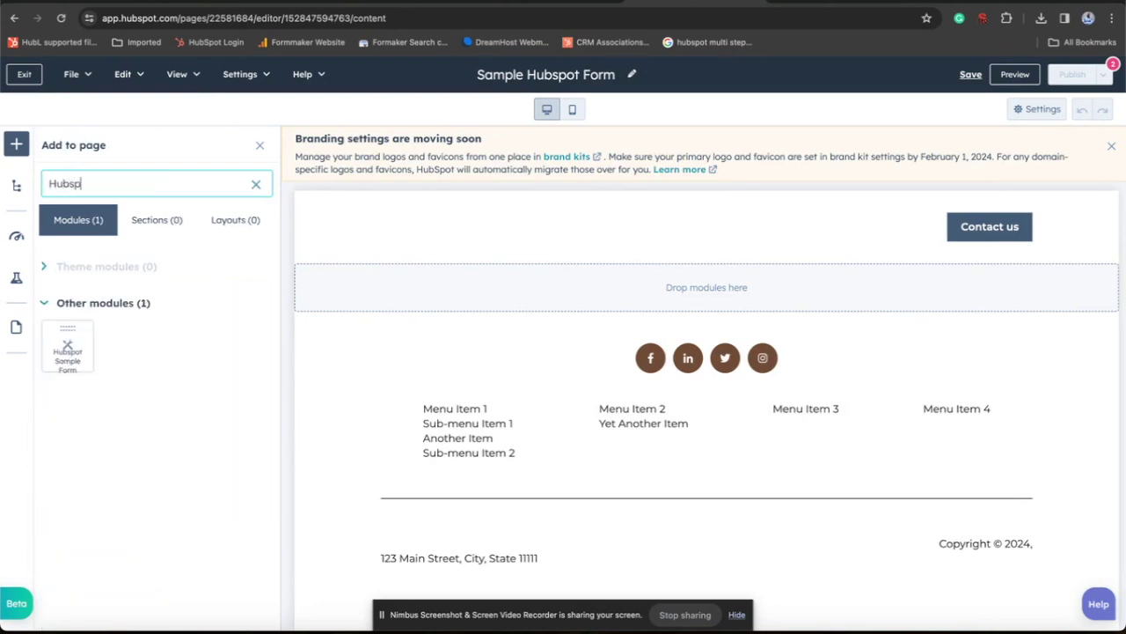
{"action": "left_click_drag", "start_coordinate": [73, 330], "coordinate": [574, 273]}
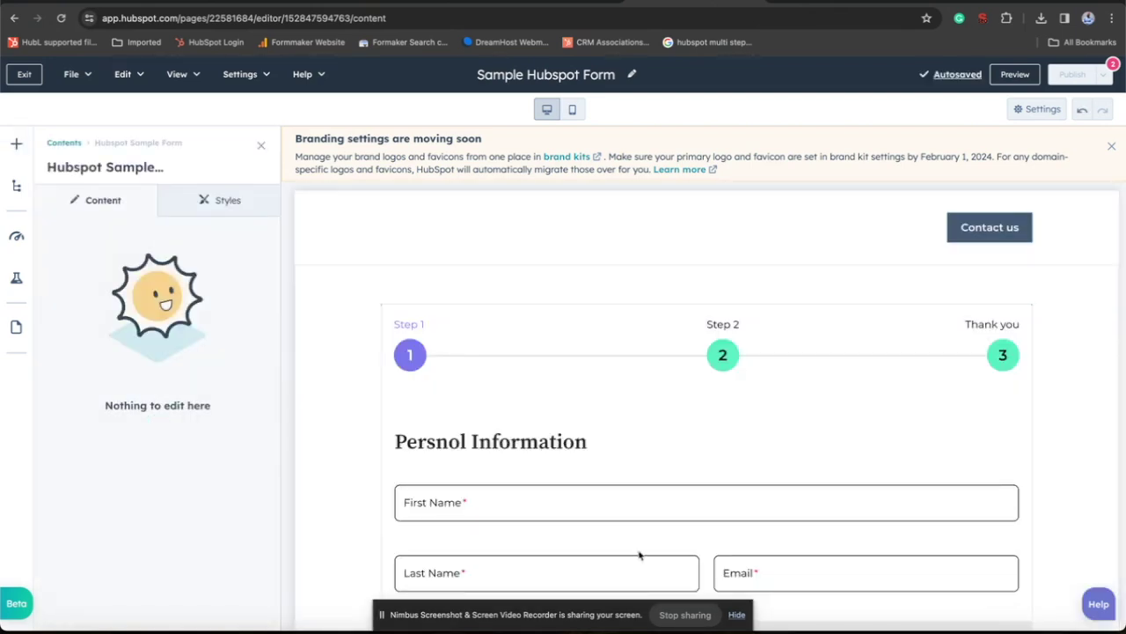
Review the placed form and bring up the page settings.
{"action": "scroll", "coordinate": [639, 554], "scroll_direction": "down", "scroll_amount": 1}
{"action": "scroll", "coordinate": [596, 413], "scroll_direction": "up", "scroll_amount": 1}
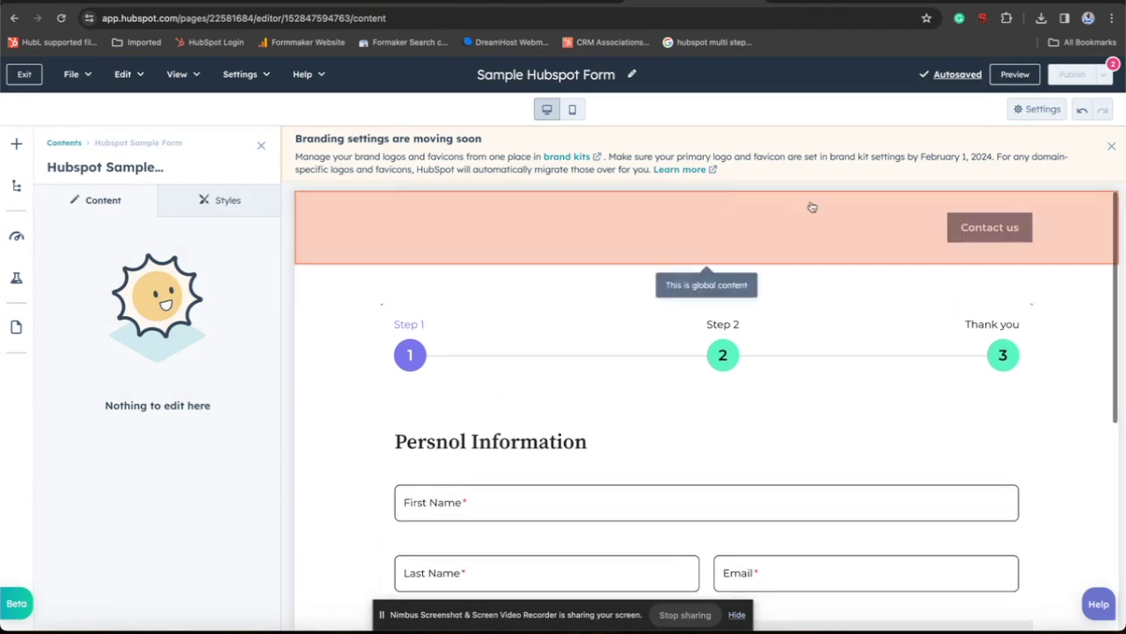
{"action": "mouse_move", "coordinate": [1039, 94]}
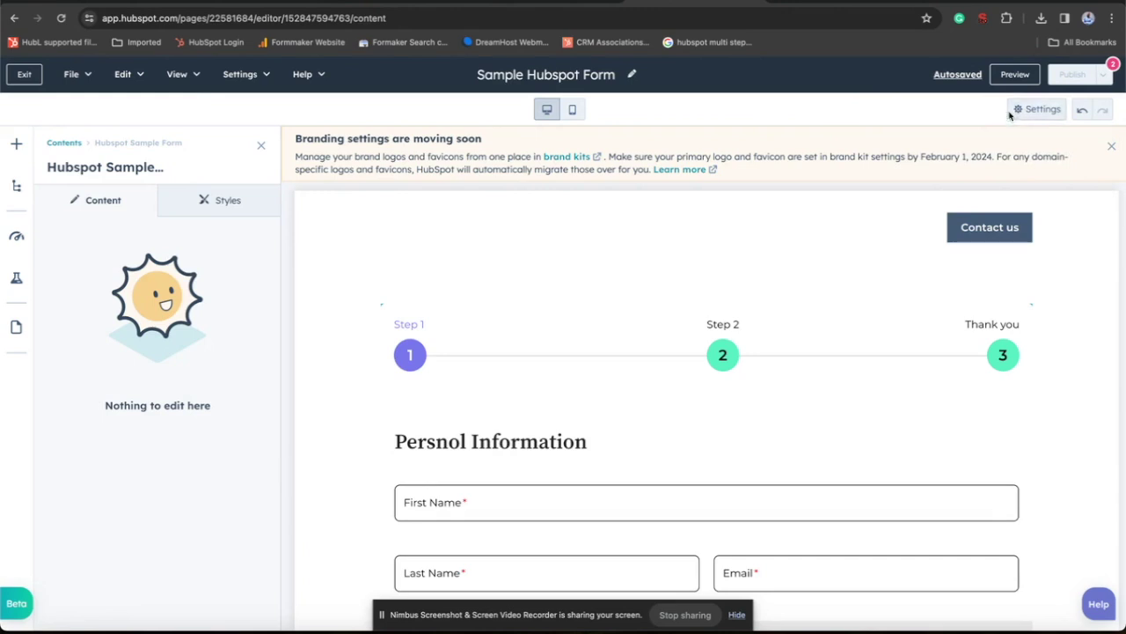
{"action": "left_click", "coordinate": [1017, 110]}
Title the page 'Sample Hubspot Form', check the sample-hubspot-form slug, and publish it.
{"action": "left_click", "coordinate": [447, 282]}
{"action": "key", "text": "ctrl+v"}
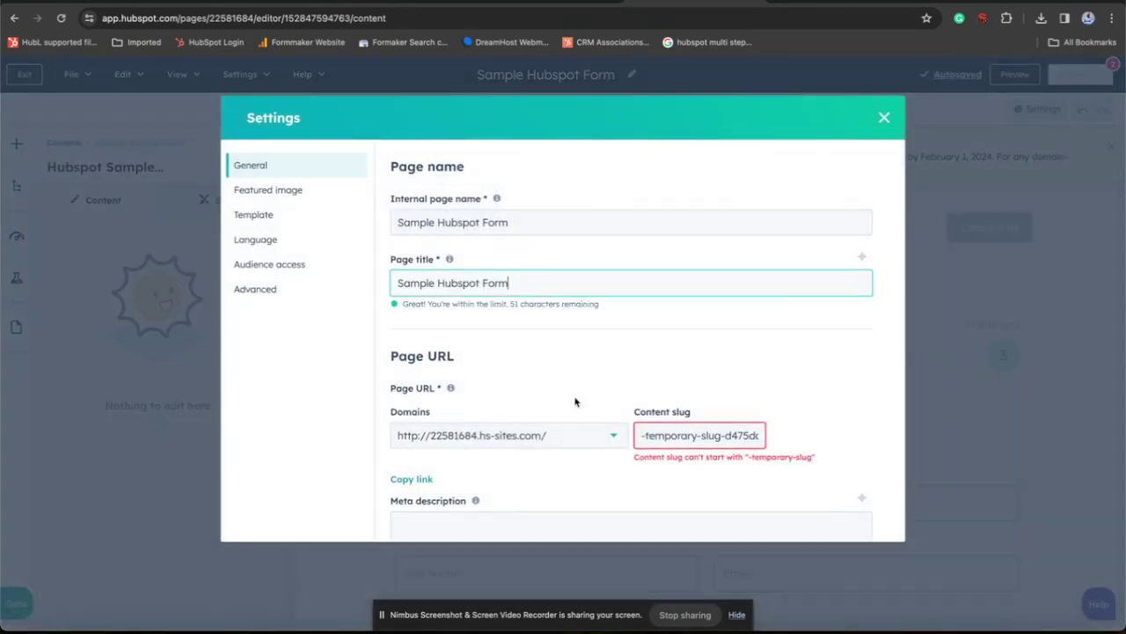
{"action": "scroll", "coordinate": [576, 369], "scroll_direction": "down", "scroll_amount": 2}
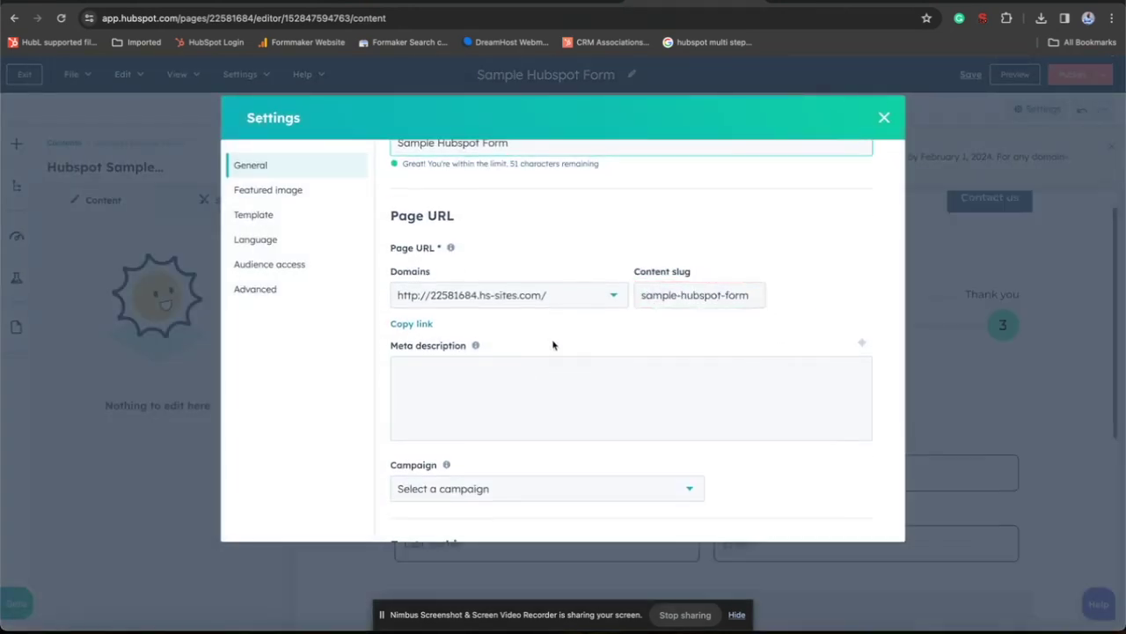
{"action": "scroll", "coordinate": [554, 344], "scroll_direction": "down", "scroll_amount": 6}
{"action": "scroll", "coordinate": [554, 344], "scroll_direction": "down", "scroll_amount": 15}
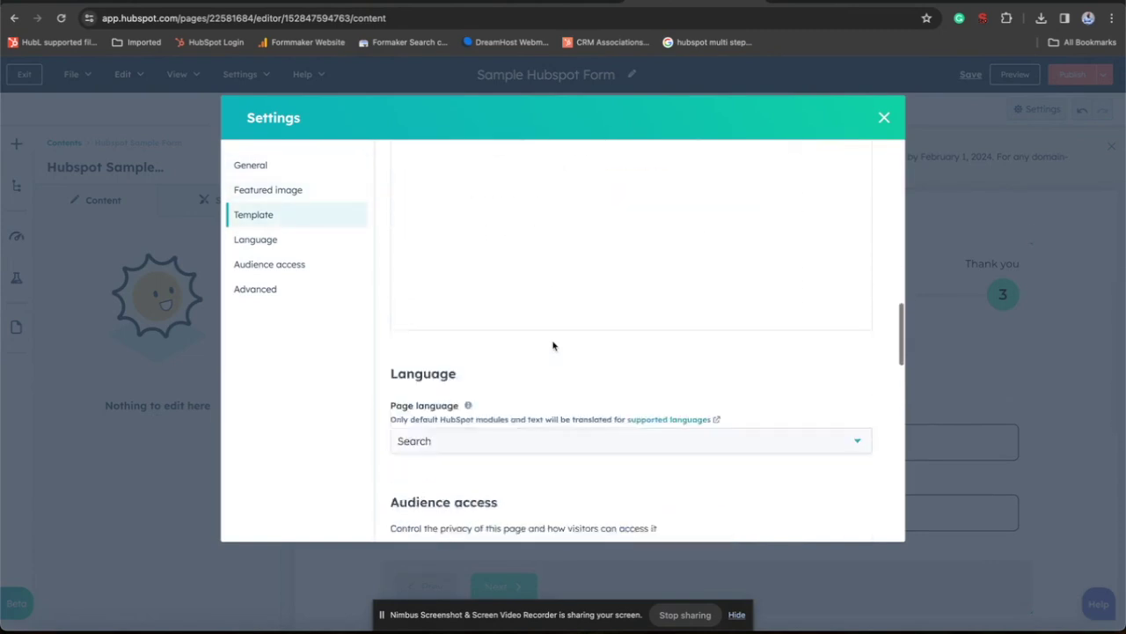
{"action": "scroll", "coordinate": [554, 344], "scroll_direction": "up", "scroll_amount": 20}
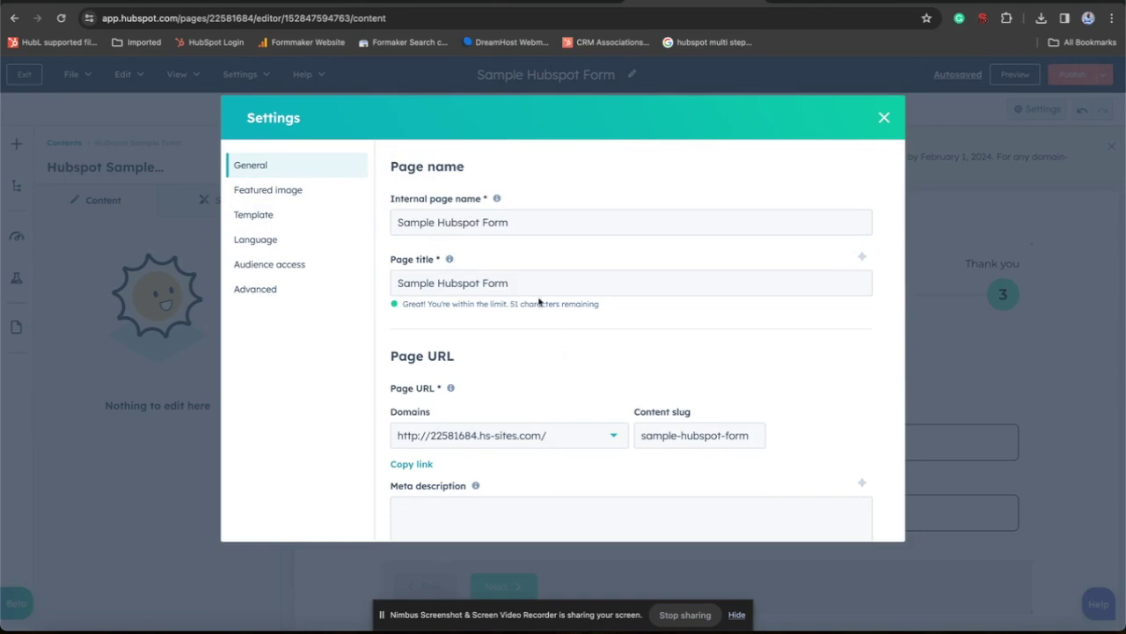
{"action": "left_click", "coordinate": [884, 117]}
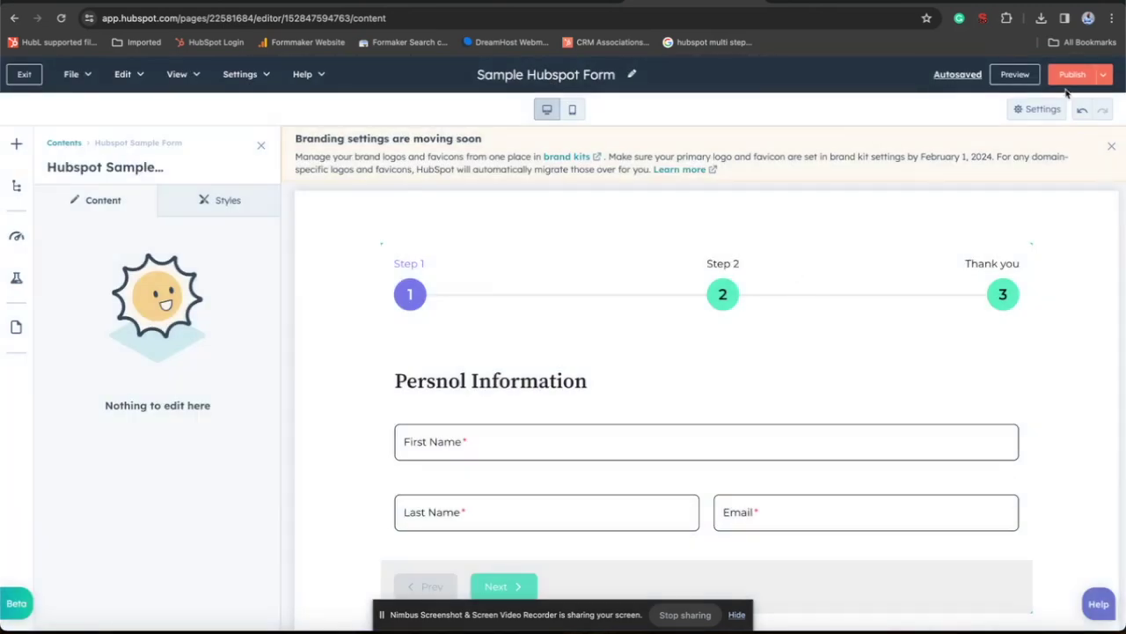
{"action": "left_click", "coordinate": [1063, 79]}
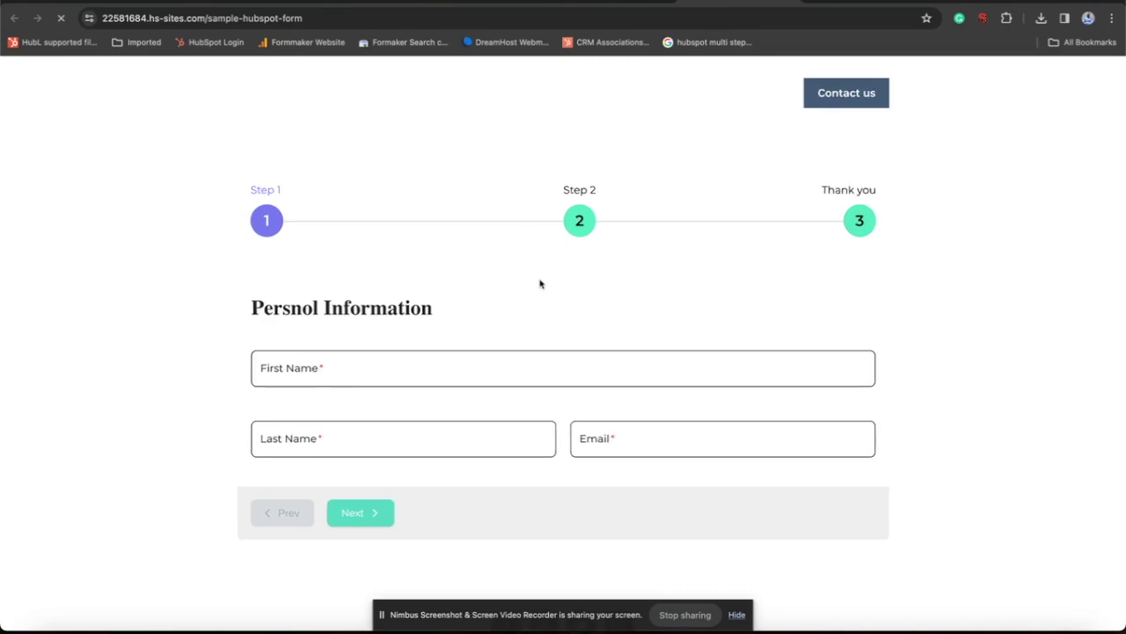
Enter the respondent's first name on the live form.
{"action": "scroll", "coordinate": [538, 279], "scroll_direction": "down", "scroll_amount": 2}
{"action": "scroll", "coordinate": [538, 279], "scroll_direction": "up", "scroll_amount": 1}
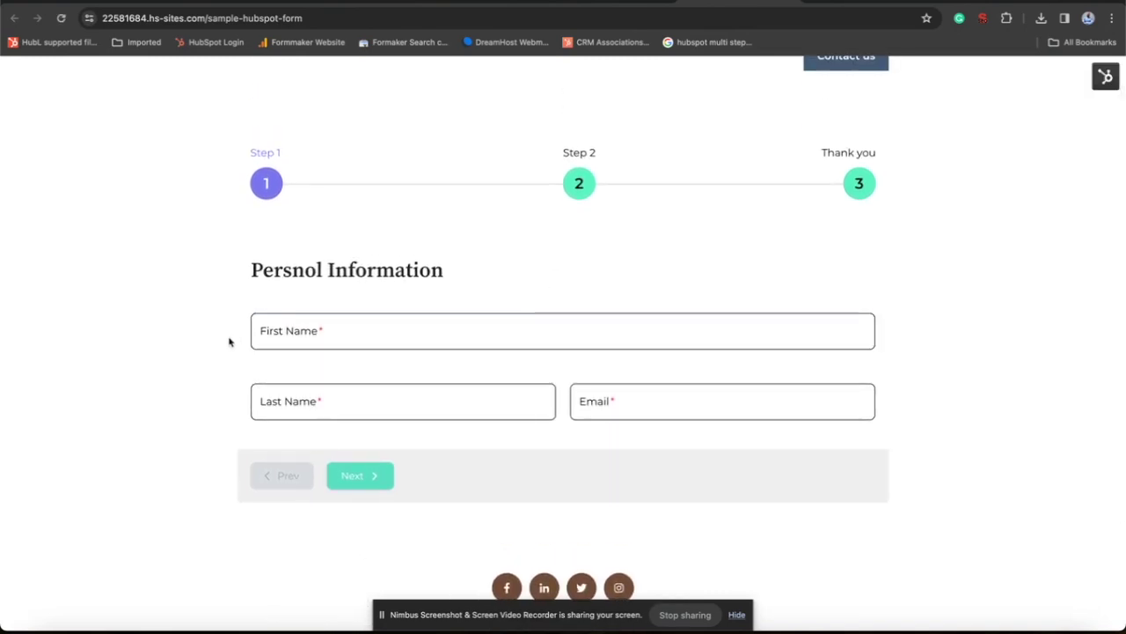
{"action": "left_click", "coordinate": [305, 328]}
{"action": "type", "text": "karan"}
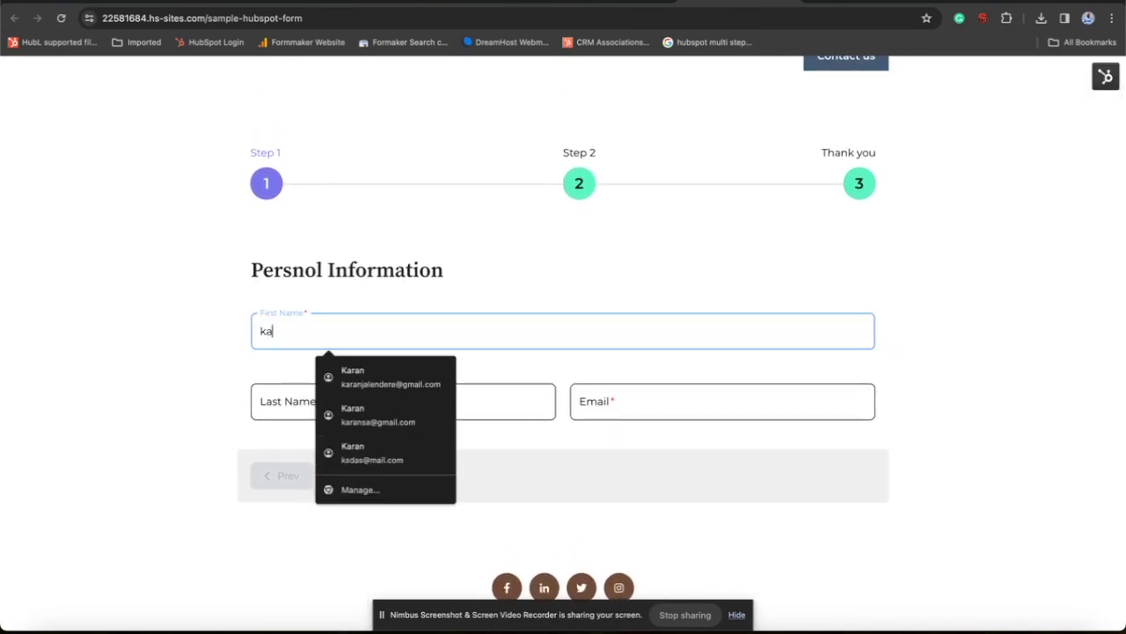
{"action": "left_click", "coordinate": [98, 344]}
{"action": "scroll", "coordinate": [97, 344], "scroll_direction": "up", "scroll_amount": 1}
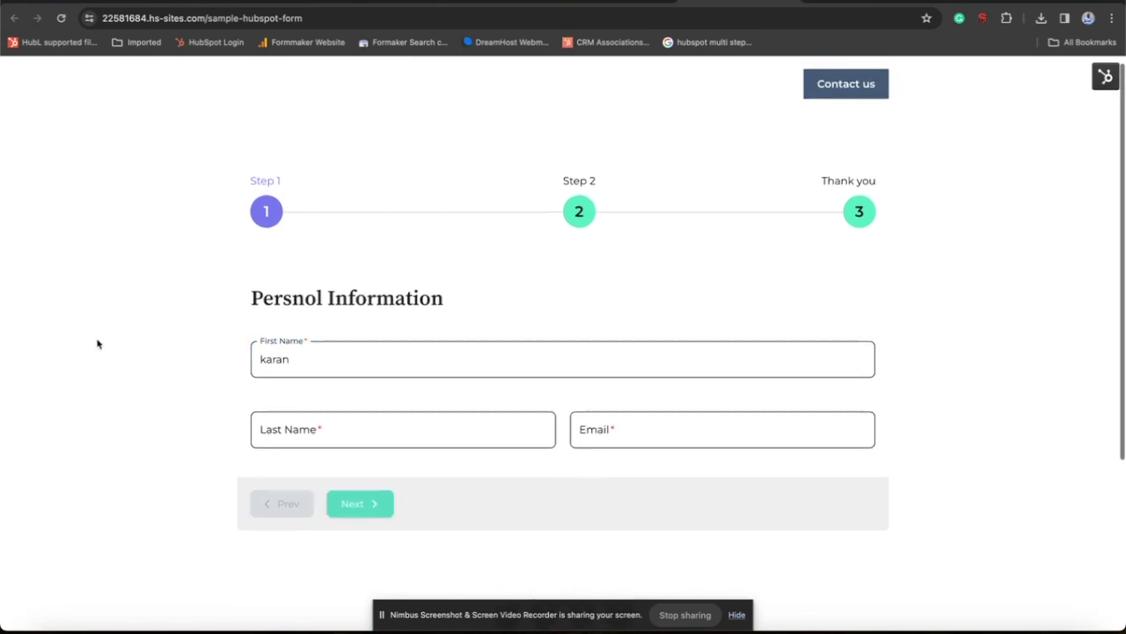
{"action": "left_click", "coordinate": [63, 19]}
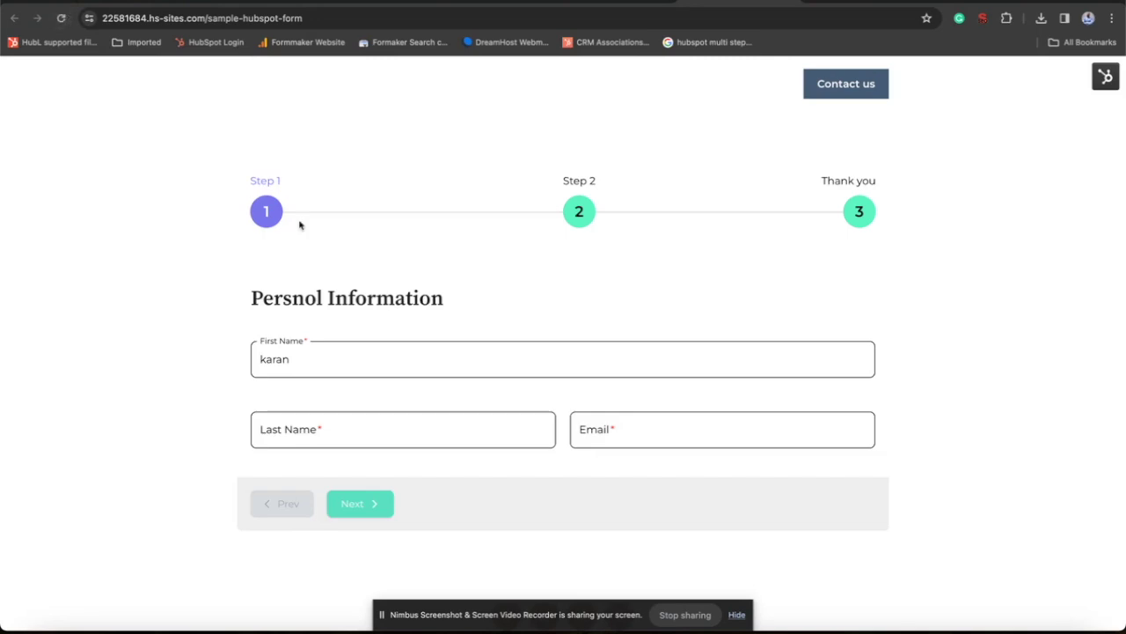
Fill in the last name and email from a saved suggestion, then advance to Step 2.
{"action": "left_click", "coordinate": [303, 426]}
{"action": "type", "text": "kumar"}
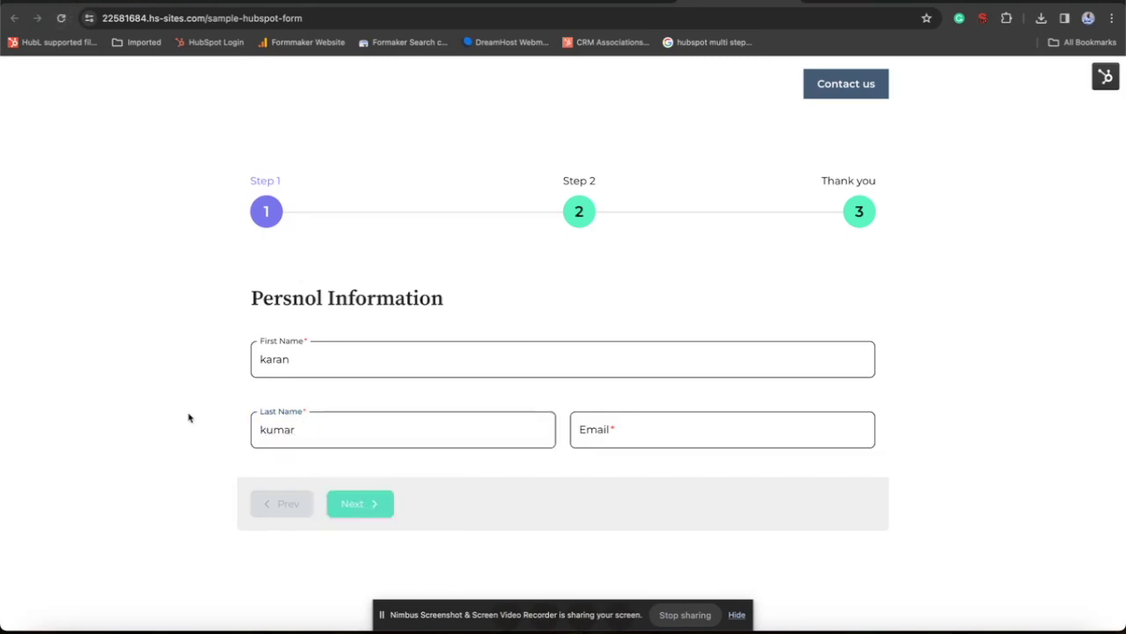
{"action": "left_click", "coordinate": [631, 441]}
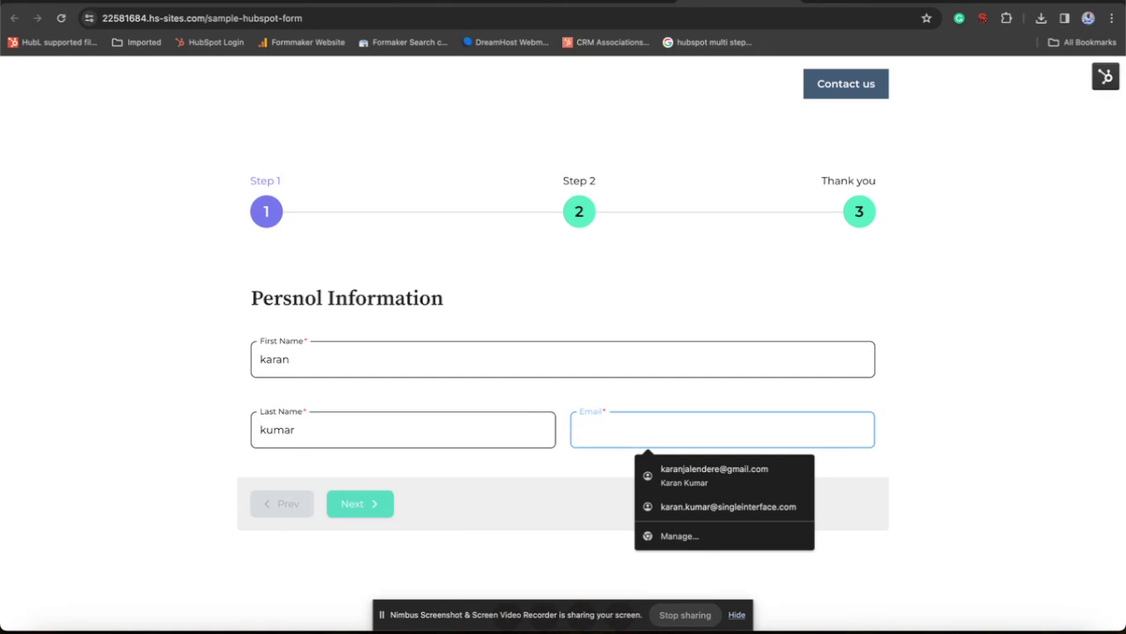
{"action": "type", "text": "karan"}
{"action": "left_click", "coordinate": [696, 468]}
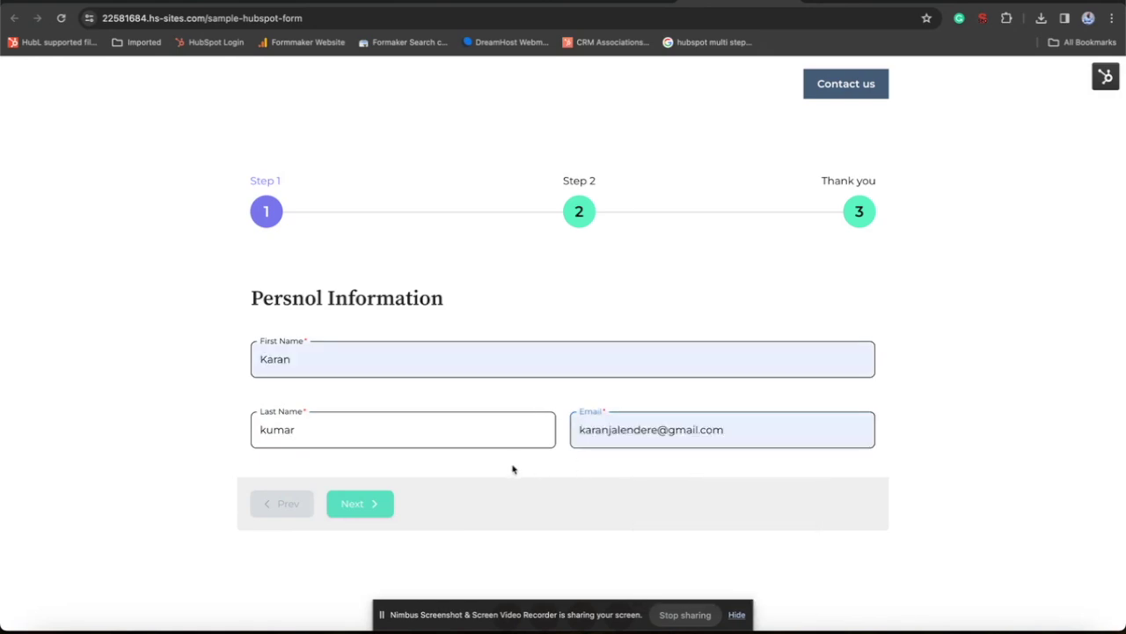
{"action": "scroll", "coordinate": [263, 276], "scroll_direction": "down", "scroll_amount": 1}
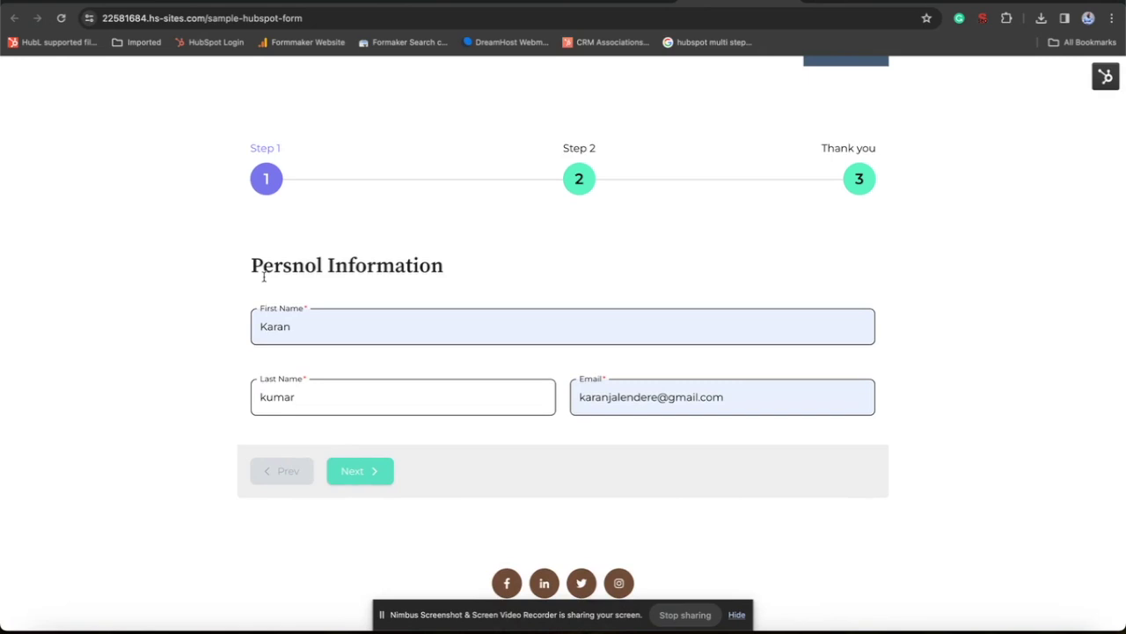
{"action": "left_click", "coordinate": [365, 469]}
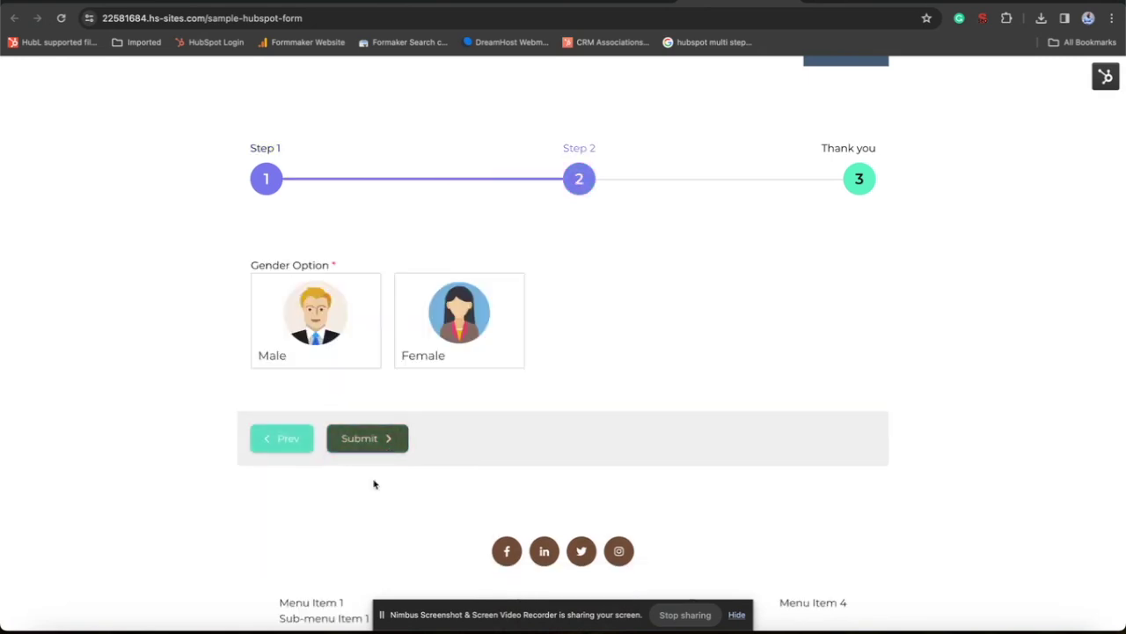
Choose Male, submit the form, and switch to the Formmaker submissions tab.
{"action": "left_click", "coordinate": [326, 350]}
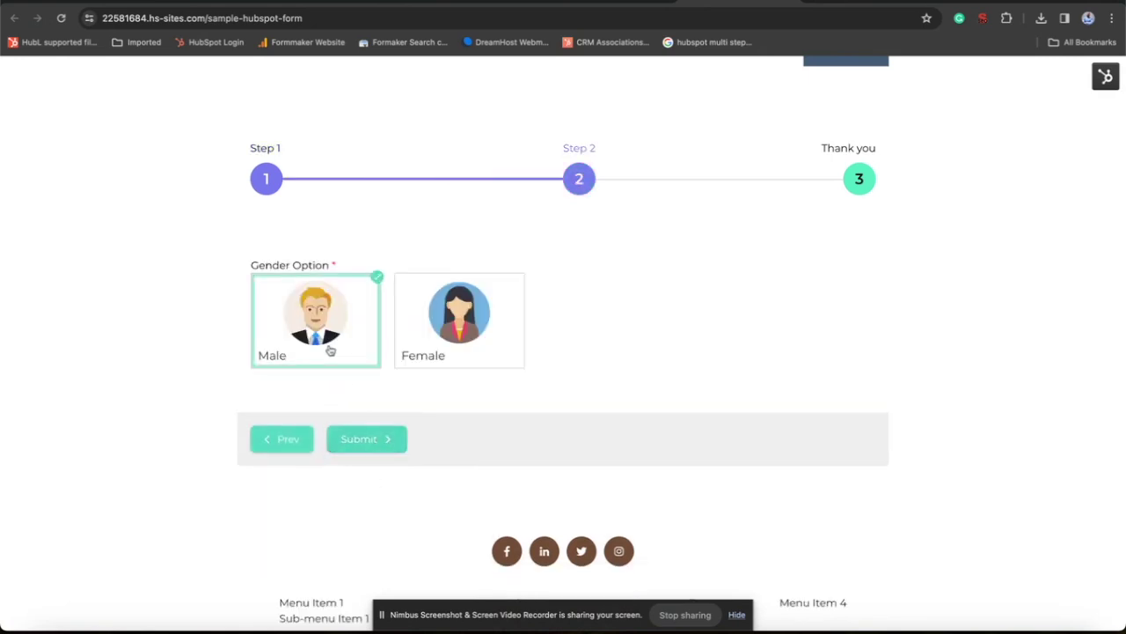
{"action": "left_click", "coordinate": [379, 436]}
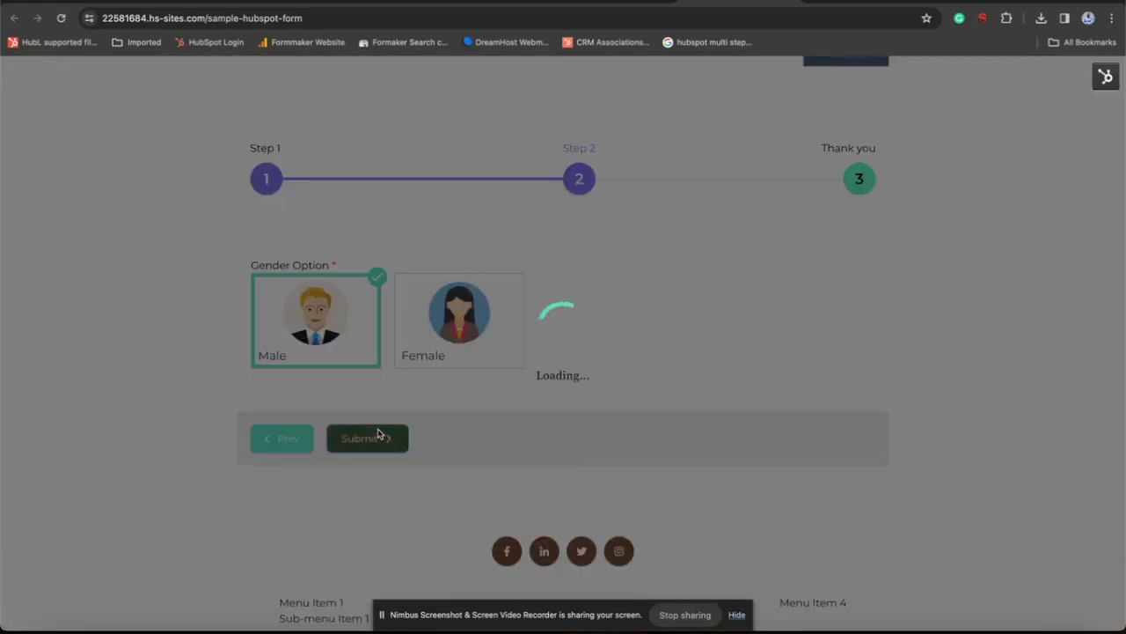
{"action": "scroll", "coordinate": [382, 355], "scroll_direction": "up", "scroll_amount": 1}
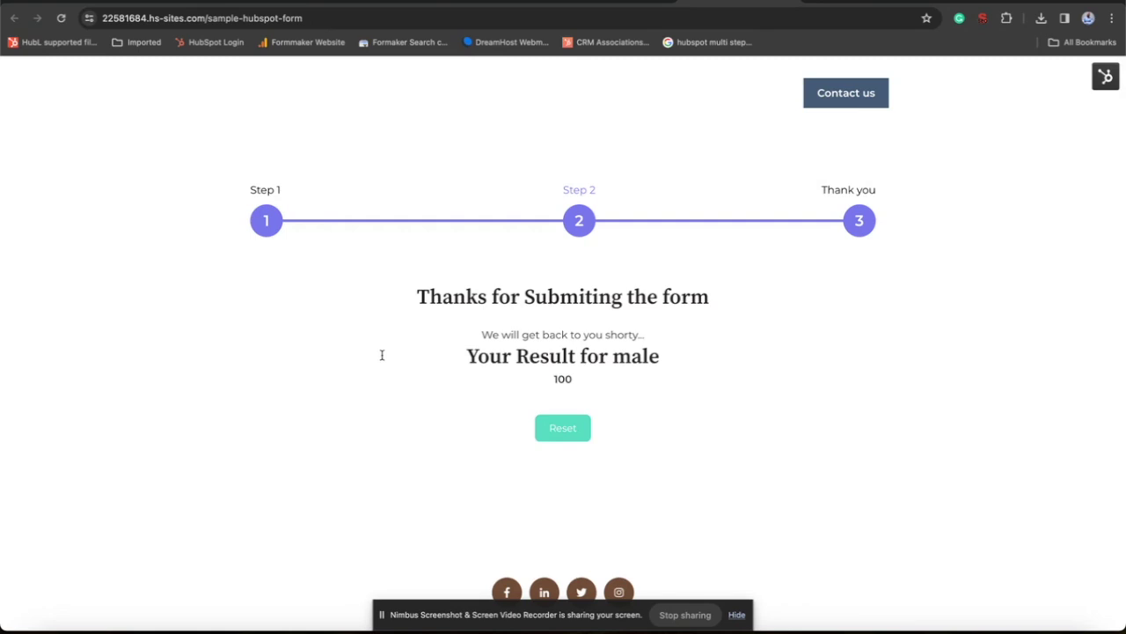
{"action": "key", "text": "ctrl+Tab"}
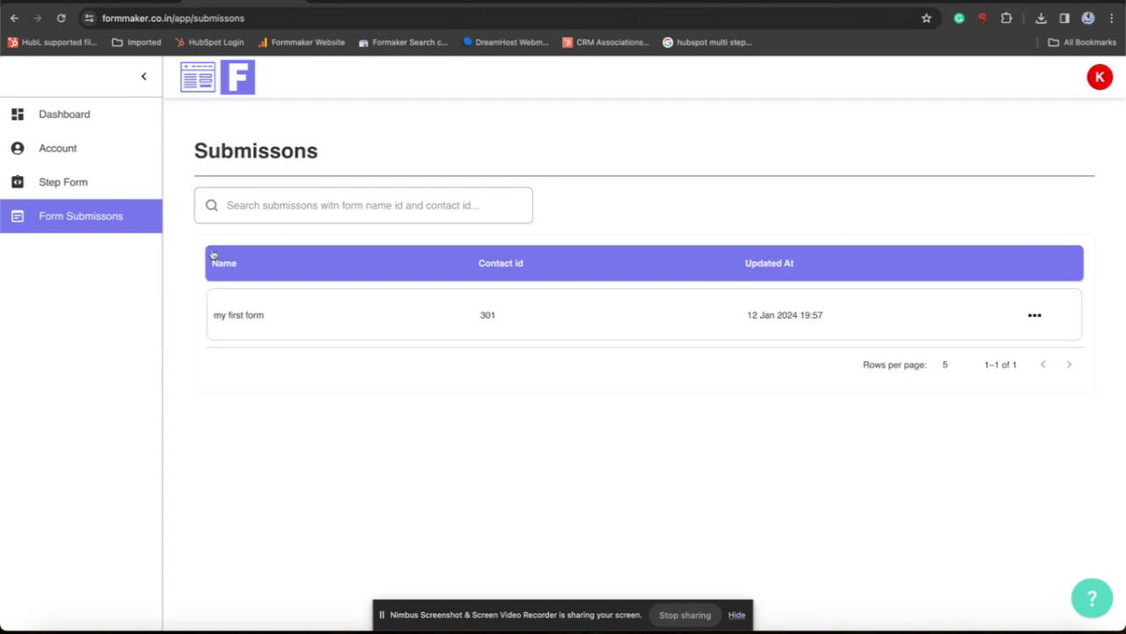
{"action": "left_click", "coordinate": [292, 204]}
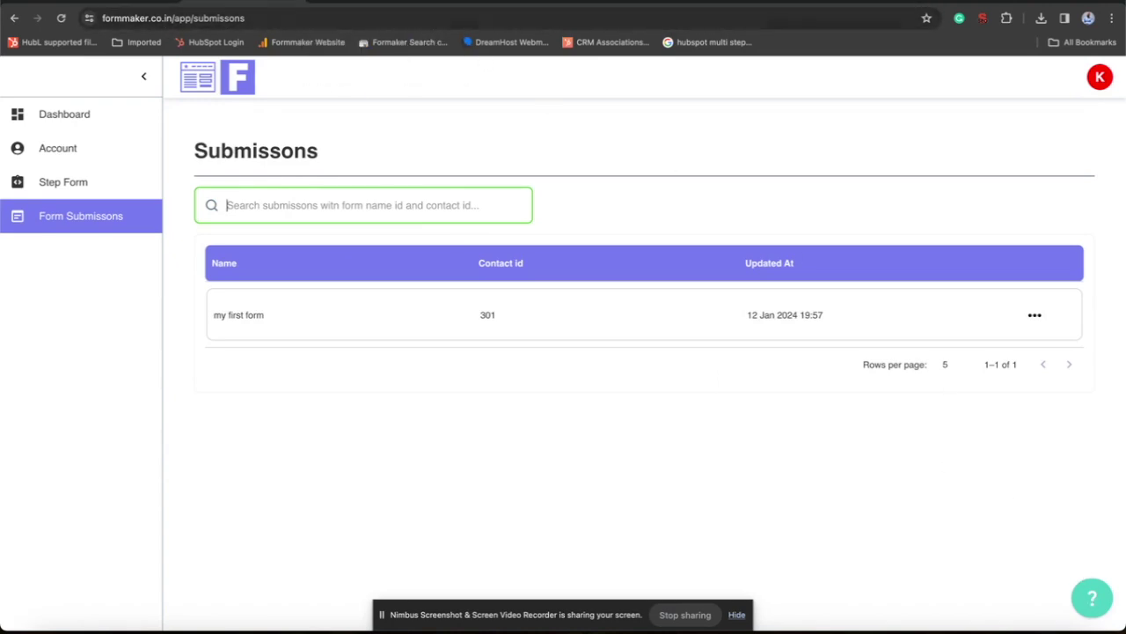
{"action": "left_click", "coordinate": [370, 2]}
Browse the Elements, Rich-text, Image Module and Single Checkbox (default and Switch) documentation sections.
{"action": "scroll", "coordinate": [572, 254], "scroll_direction": "up", "scroll_amount": 15}
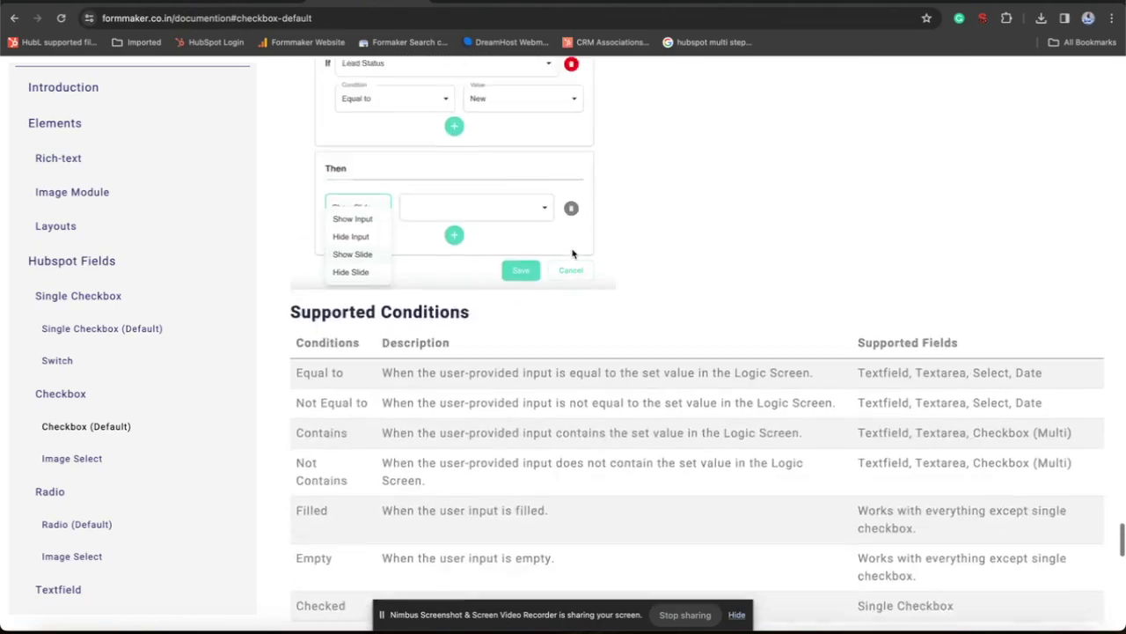
{"action": "scroll", "coordinate": [75, 264], "scroll_direction": "down", "scroll_amount": 4}
{"action": "scroll", "coordinate": [76, 172], "scroll_direction": "up", "scroll_amount": 5}
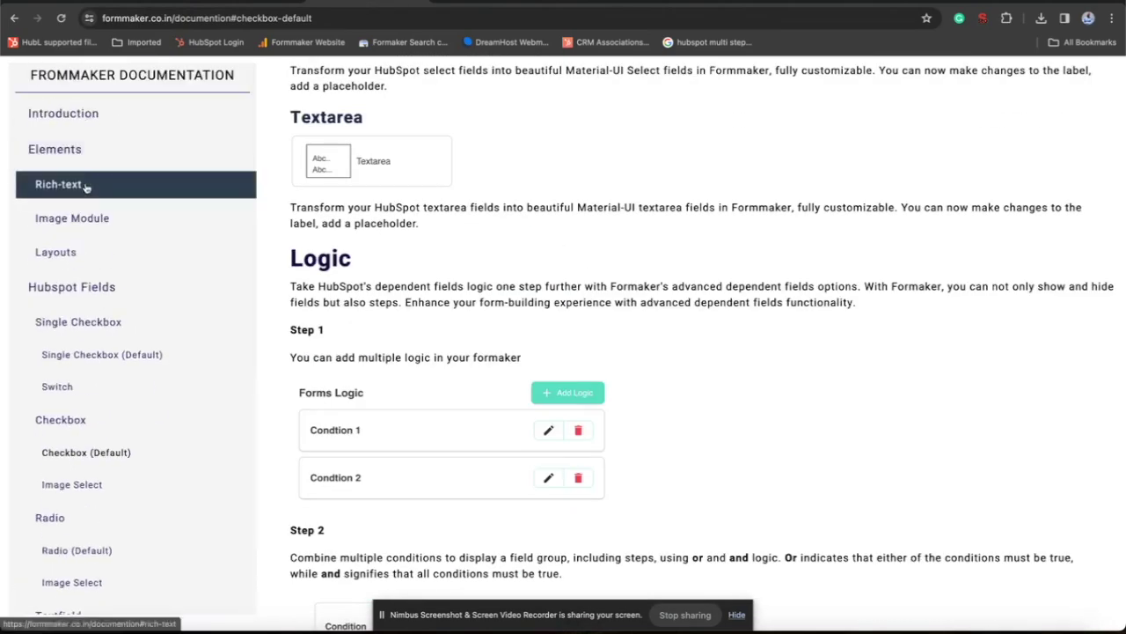
{"action": "left_click", "coordinate": [75, 155]}
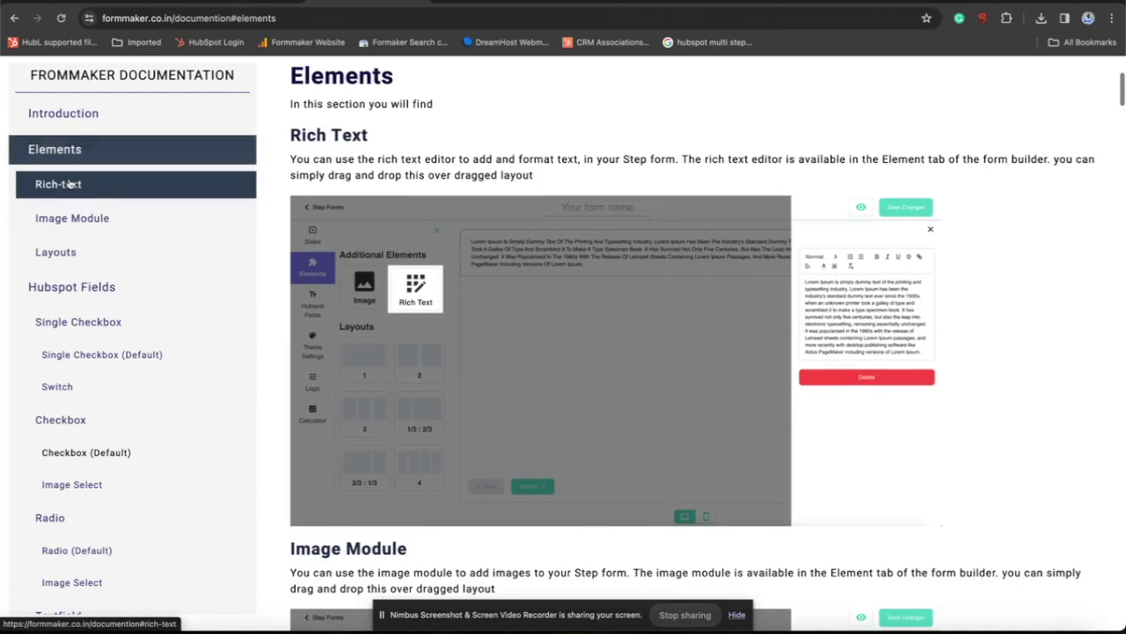
{"action": "left_click", "coordinate": [71, 183]}
{"action": "left_click", "coordinate": [71, 219]}
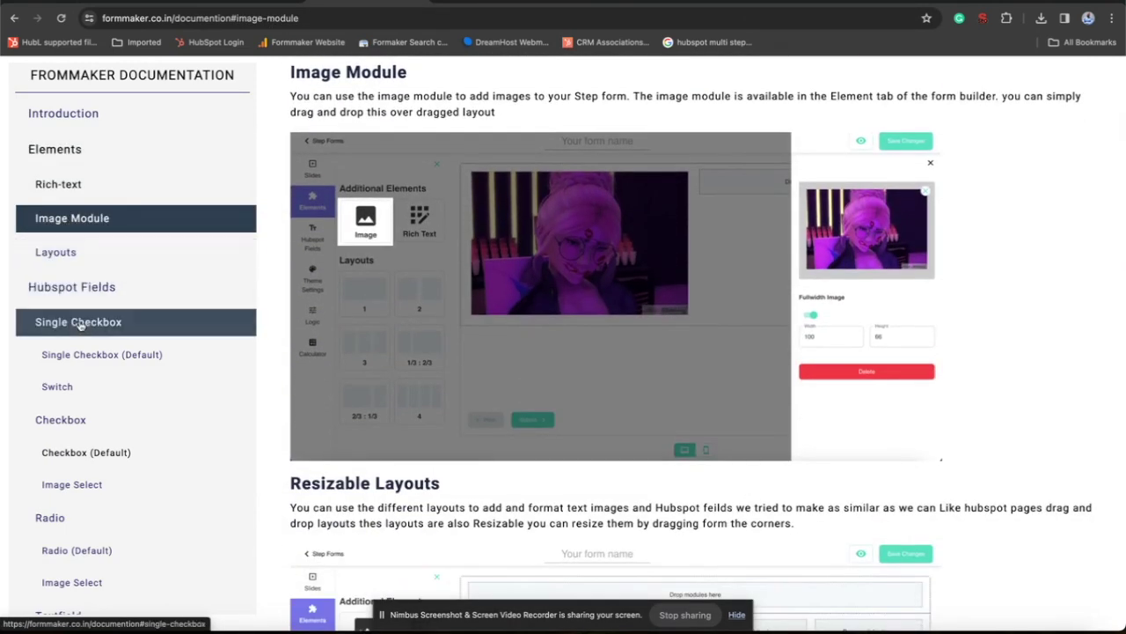
{"action": "left_click", "coordinate": [80, 323]}
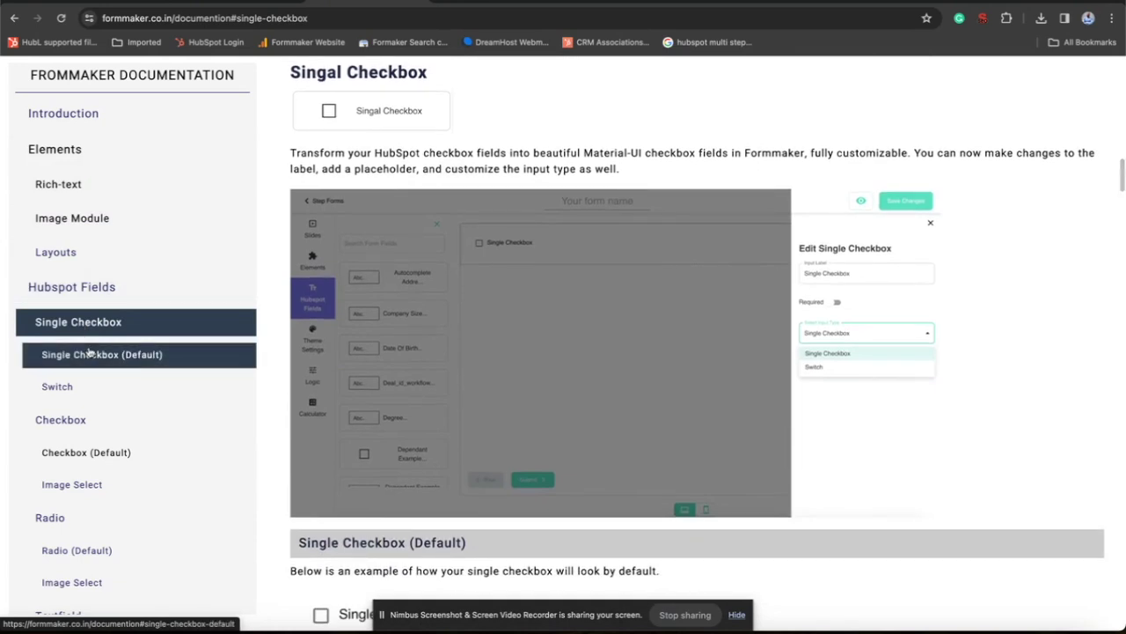
{"action": "left_click", "coordinate": [88, 353]}
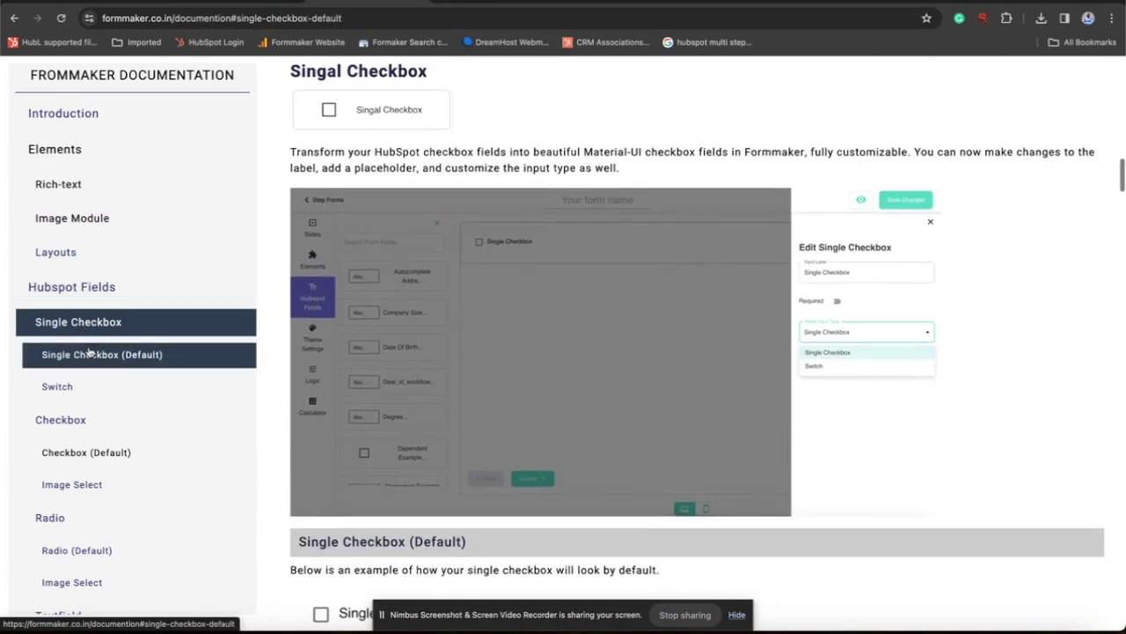
{"action": "left_click", "coordinate": [86, 380]}
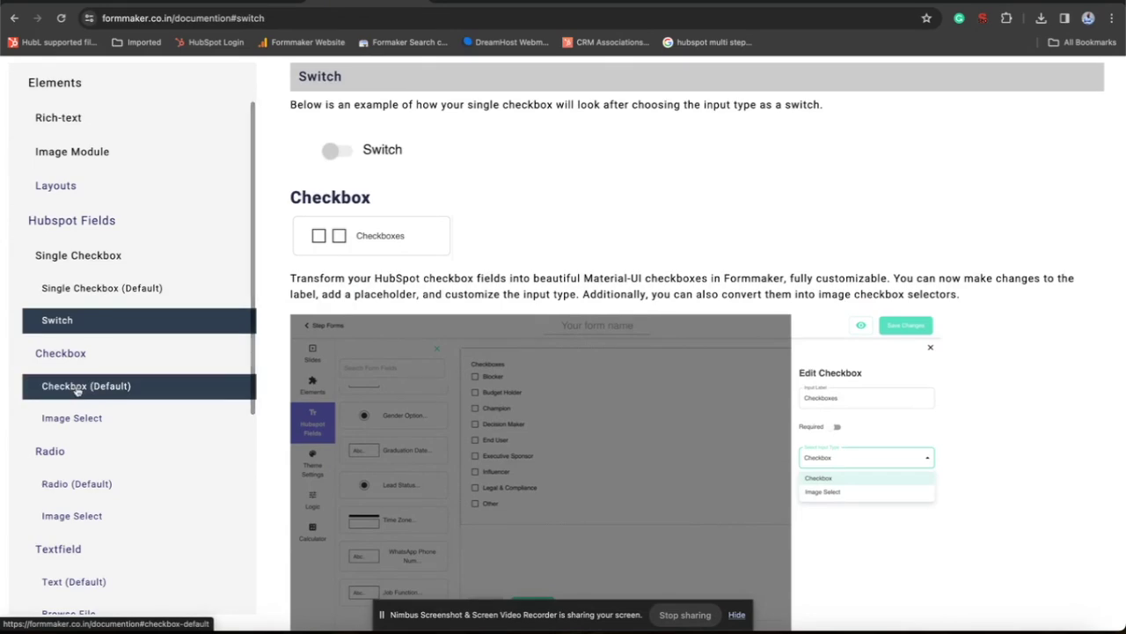
Browse the Text (Default) and Browse File documentation sections.
{"action": "scroll", "coordinate": [88, 387], "scroll_direction": "down", "scroll_amount": 2}
{"action": "scroll", "coordinate": [106, 471], "scroll_direction": "down", "scroll_amount": 2}
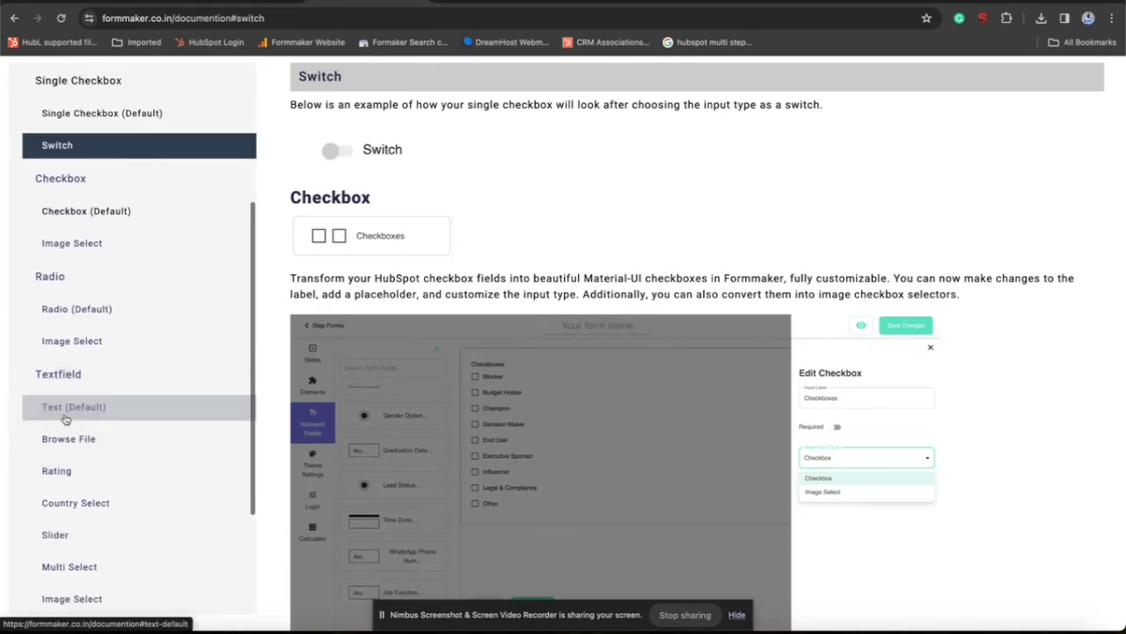
{"action": "left_click", "coordinate": [78, 414]}
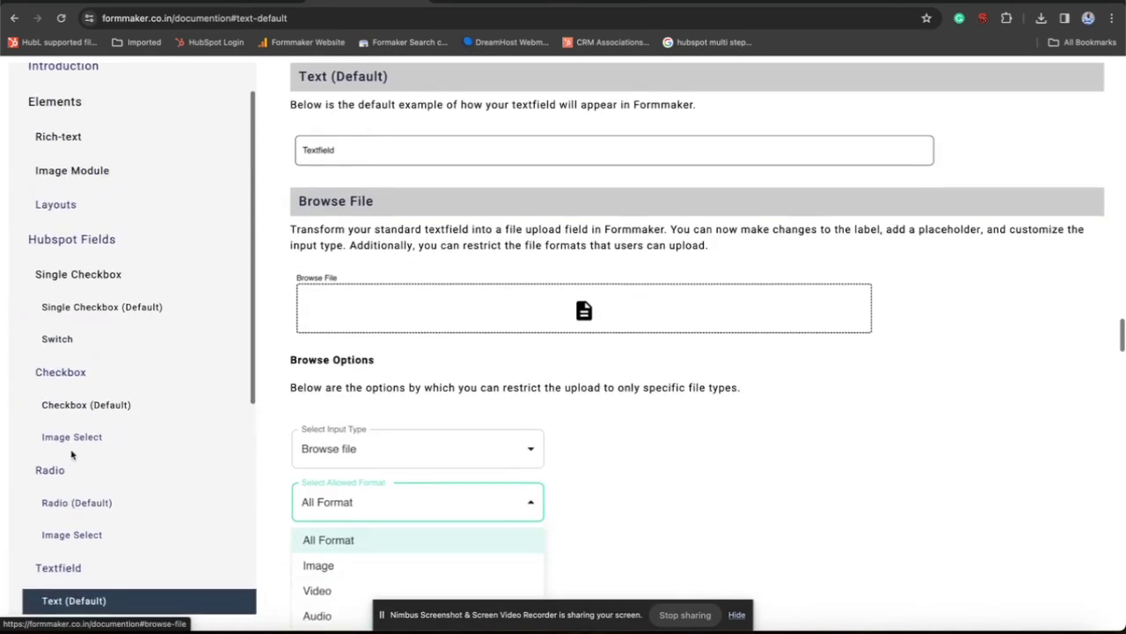
{"action": "scroll", "coordinate": [83, 396], "scroll_direction": "down", "scroll_amount": 6}
{"action": "left_click", "coordinate": [85, 341]}
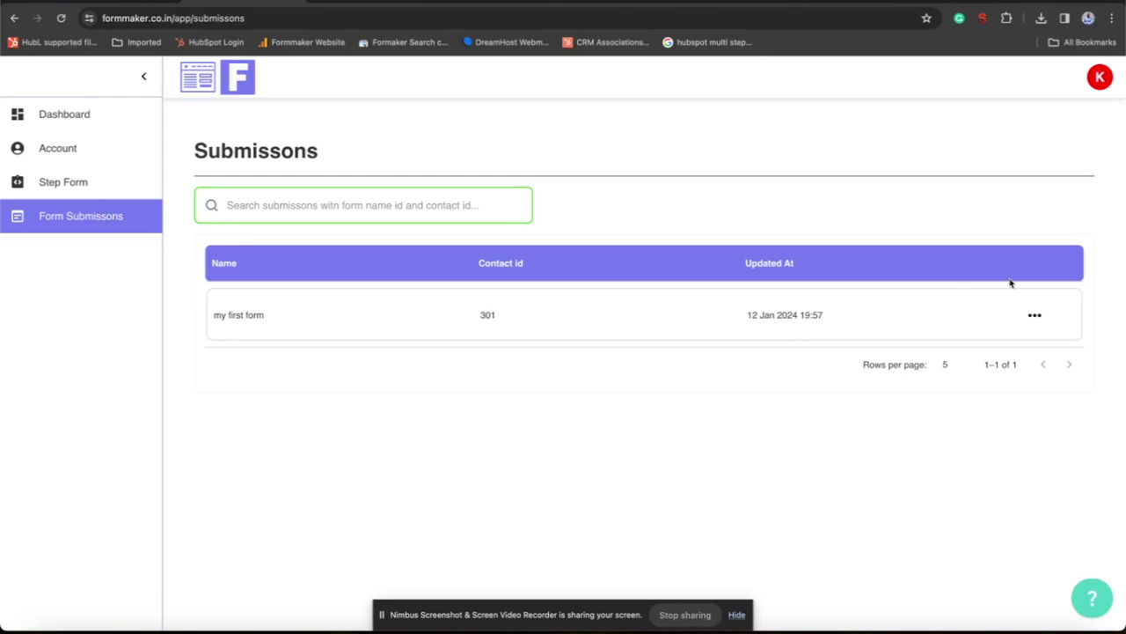
Open my first form from the Step Form list in the form builder.
{"action": "left_click", "coordinate": [1035, 317]}
{"action": "left_click", "coordinate": [297, 318]}
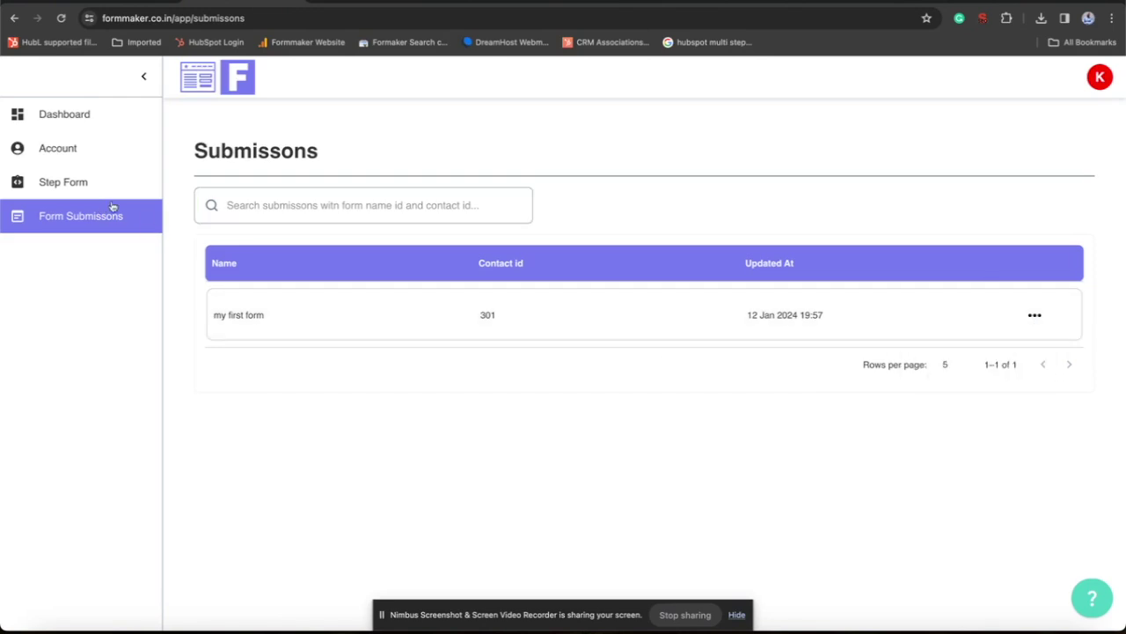
{"action": "left_click", "coordinate": [88, 183]}
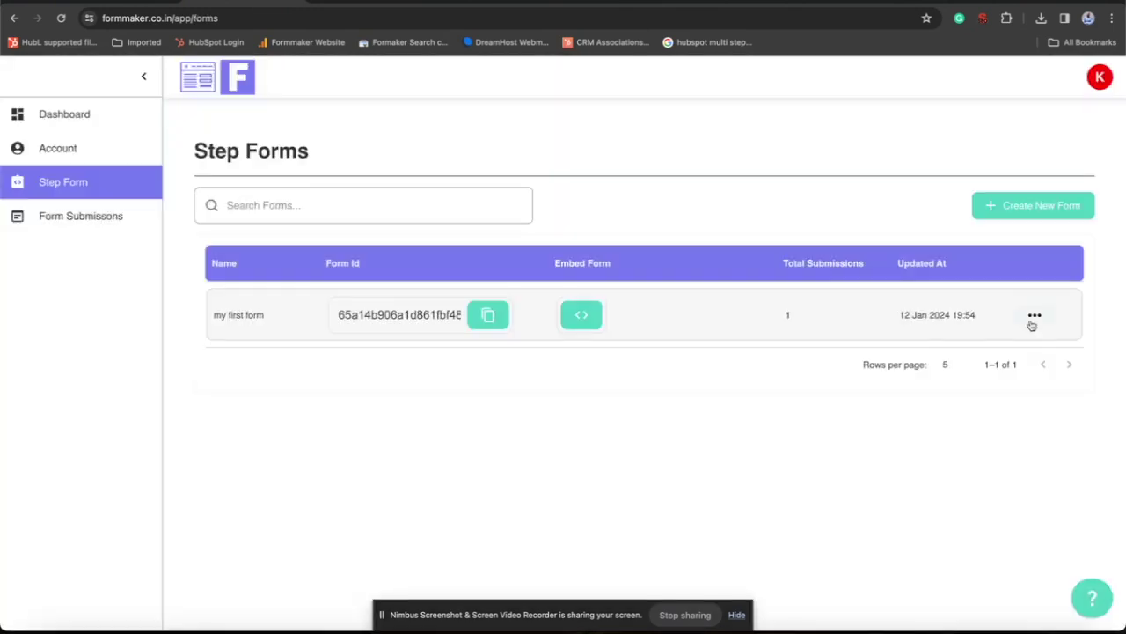
{"action": "left_click", "coordinate": [1034, 317]}
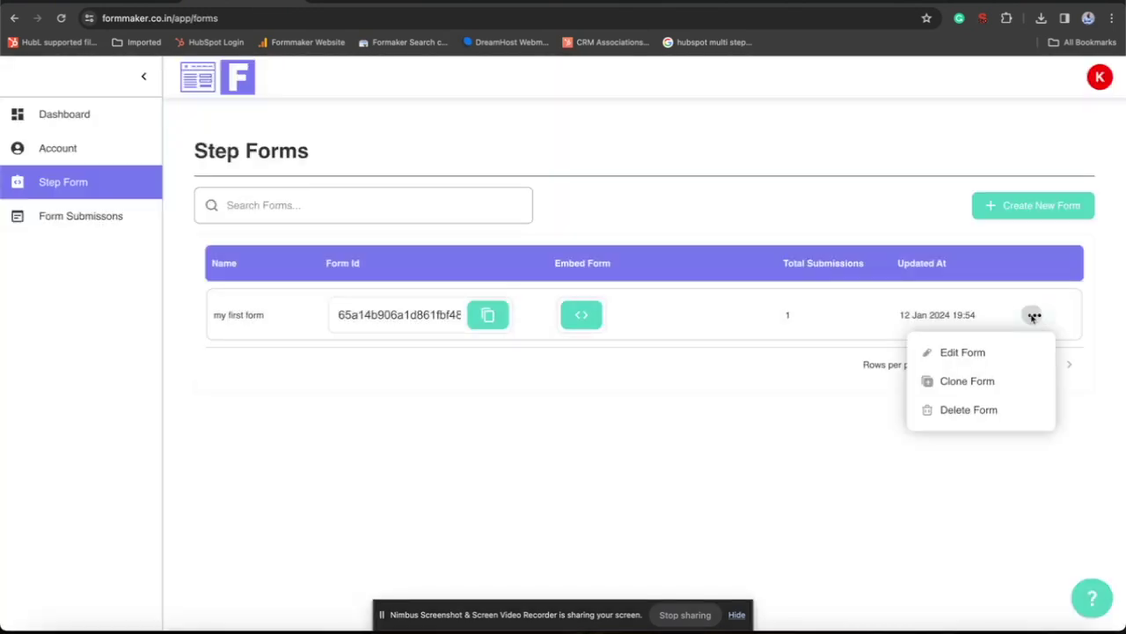
{"action": "left_click", "coordinate": [1006, 354]}
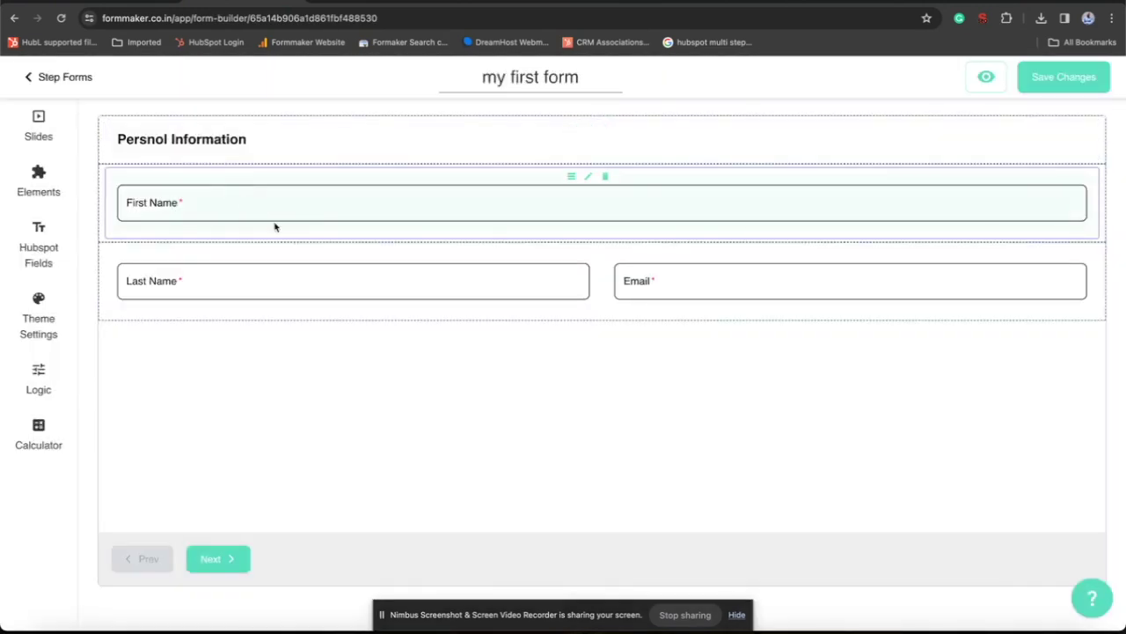
Turn First Name into a Browse file field and review its allowed upload formats.
{"action": "left_click", "coordinate": [275, 209]}
{"action": "left_click", "coordinate": [940, 414]}
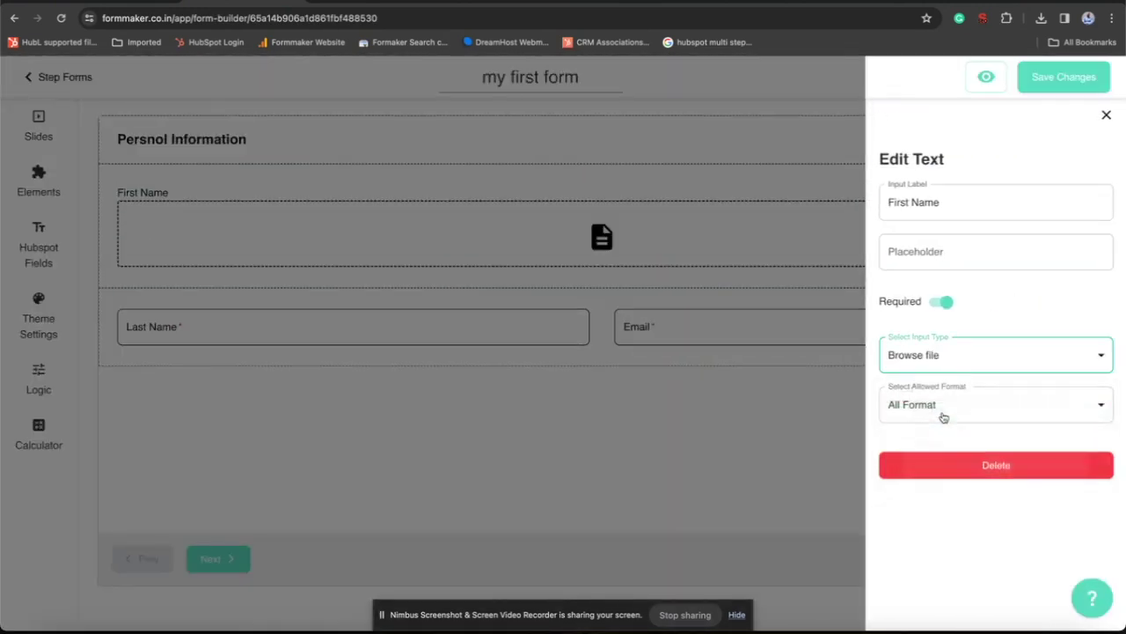
{"action": "left_click", "coordinate": [631, 421]}
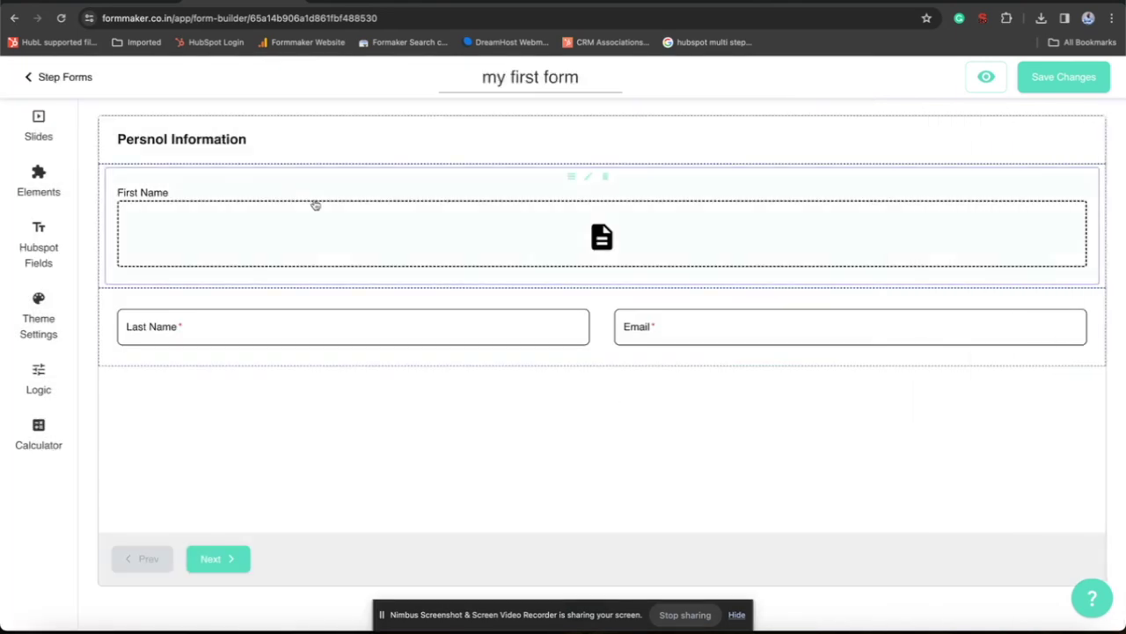
{"action": "left_click", "coordinate": [611, 256]}
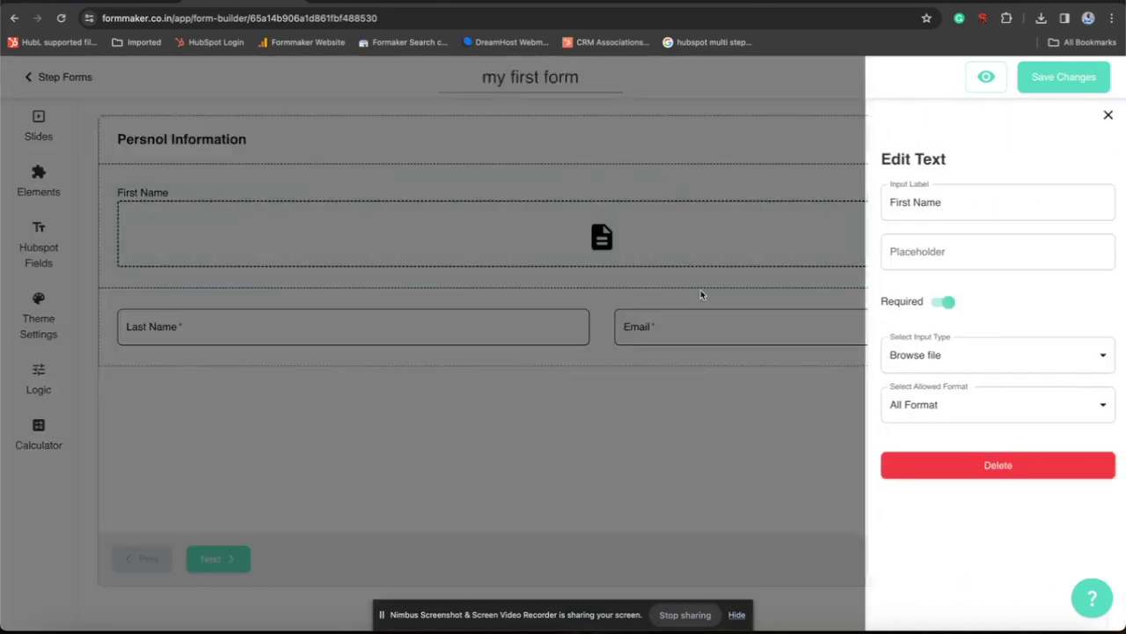
{"action": "left_click", "coordinate": [919, 415]}
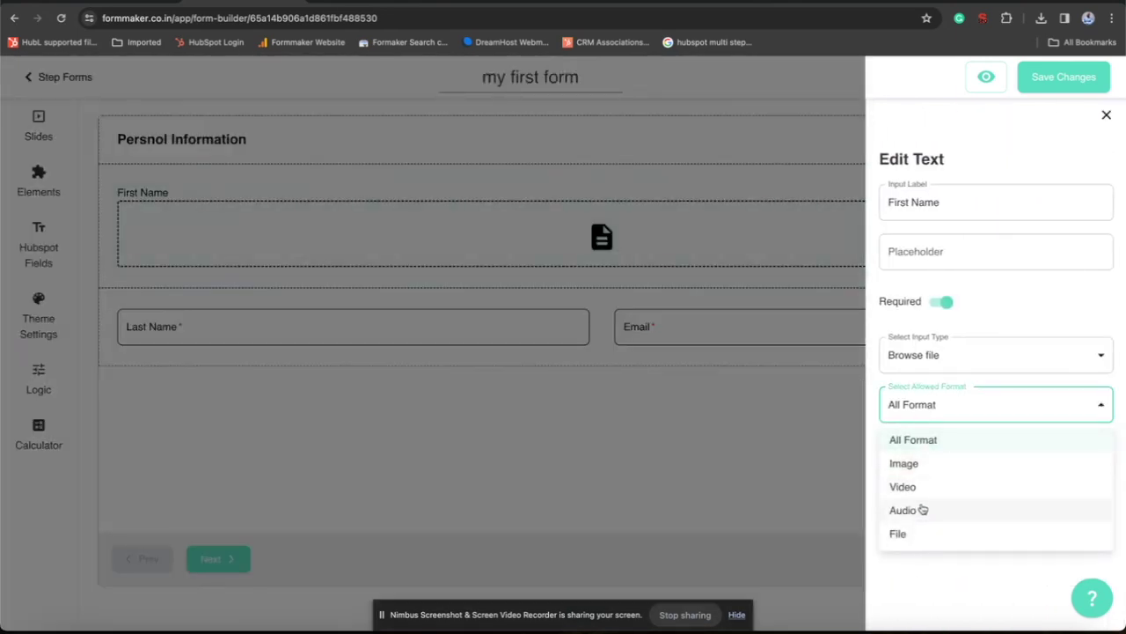
{"action": "left_click", "coordinate": [795, 433]}
Change First Name to a five-star Rating field with larger stars.
{"action": "left_click", "coordinate": [747, 249]}
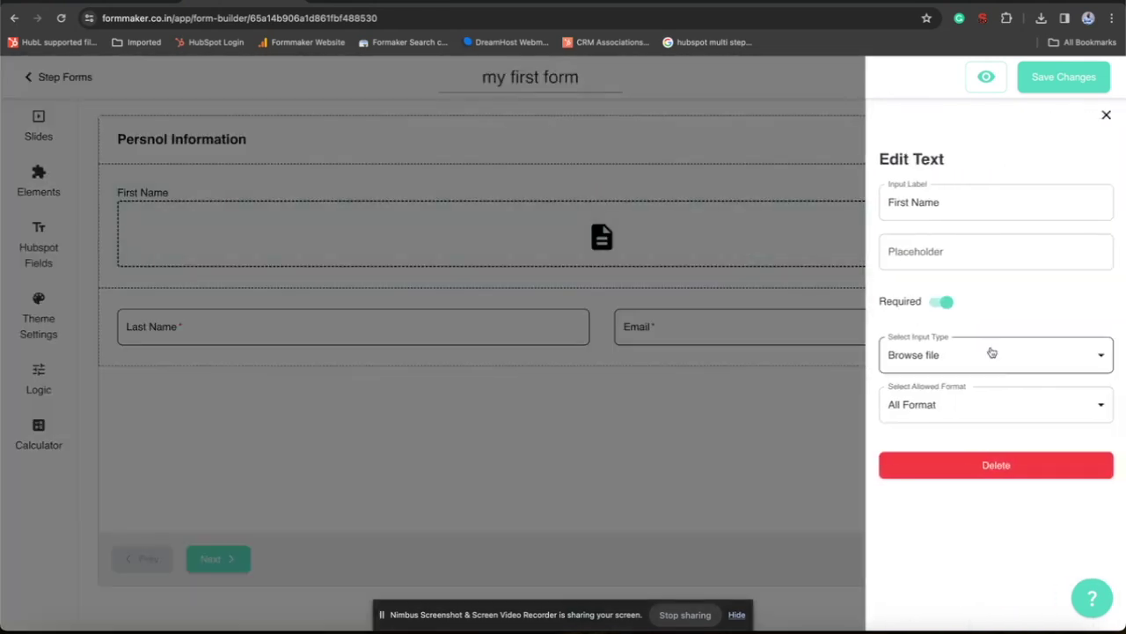
{"action": "left_click", "coordinate": [933, 357]}
{"action": "left_click", "coordinate": [931, 437]}
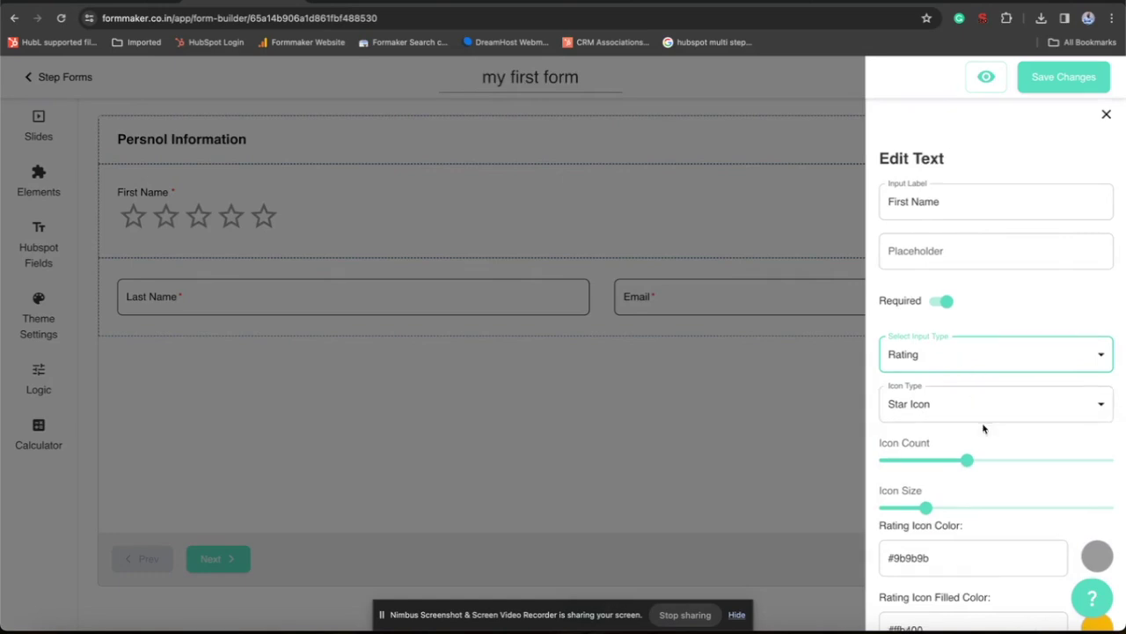
{"action": "scroll", "coordinate": [980, 428], "scroll_direction": "down", "scroll_amount": 2}
{"action": "scroll", "coordinate": [981, 428], "scroll_direction": "up", "scroll_amount": 2}
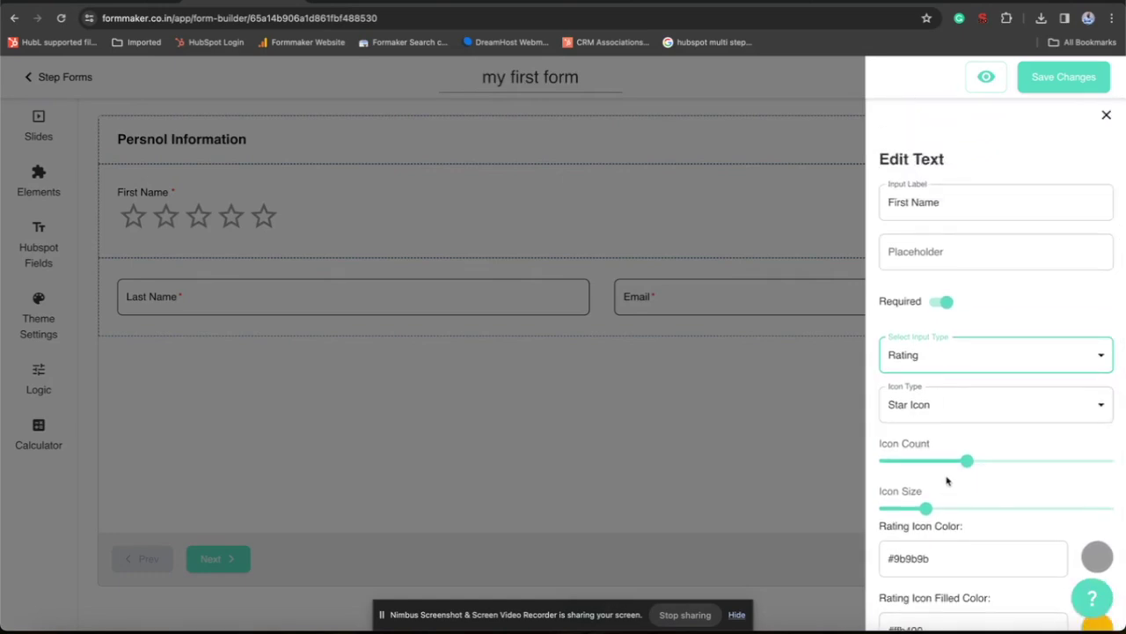
{"action": "mouse_move", "coordinate": [969, 464]}
{"action": "left_mouse_down"}
{"action": "mouse_move", "coordinate": [912, 463]}
{"action": "mouse_move", "coordinate": [975, 468]}
{"action": "left_mouse_up"}
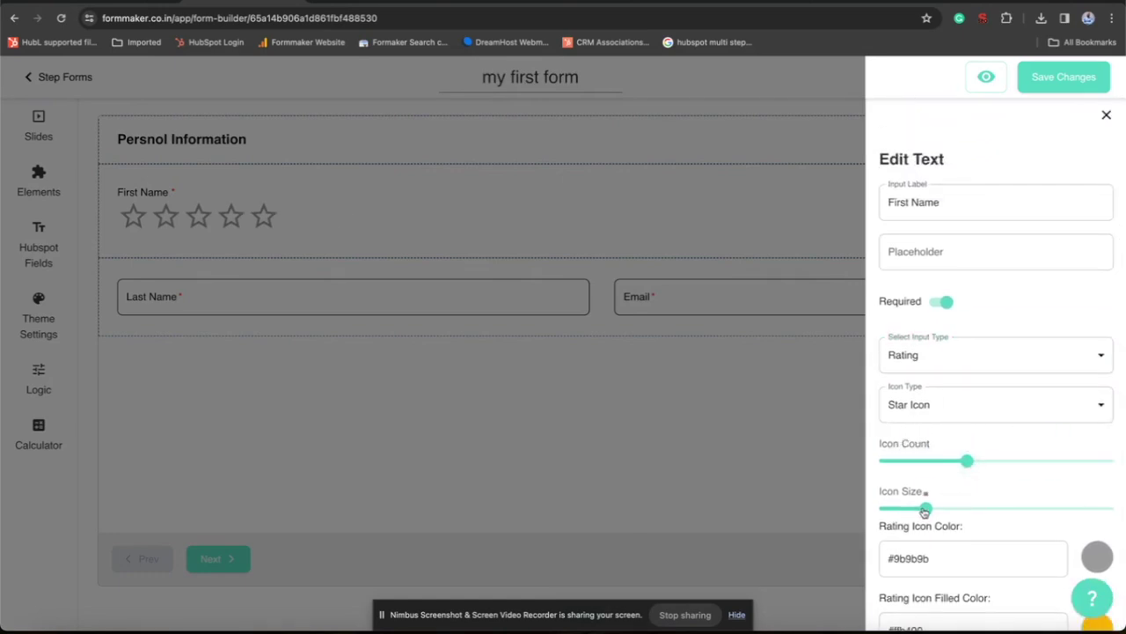
{"action": "left_click_drag", "start_coordinate": [925, 510], "coordinate": [1011, 509]}
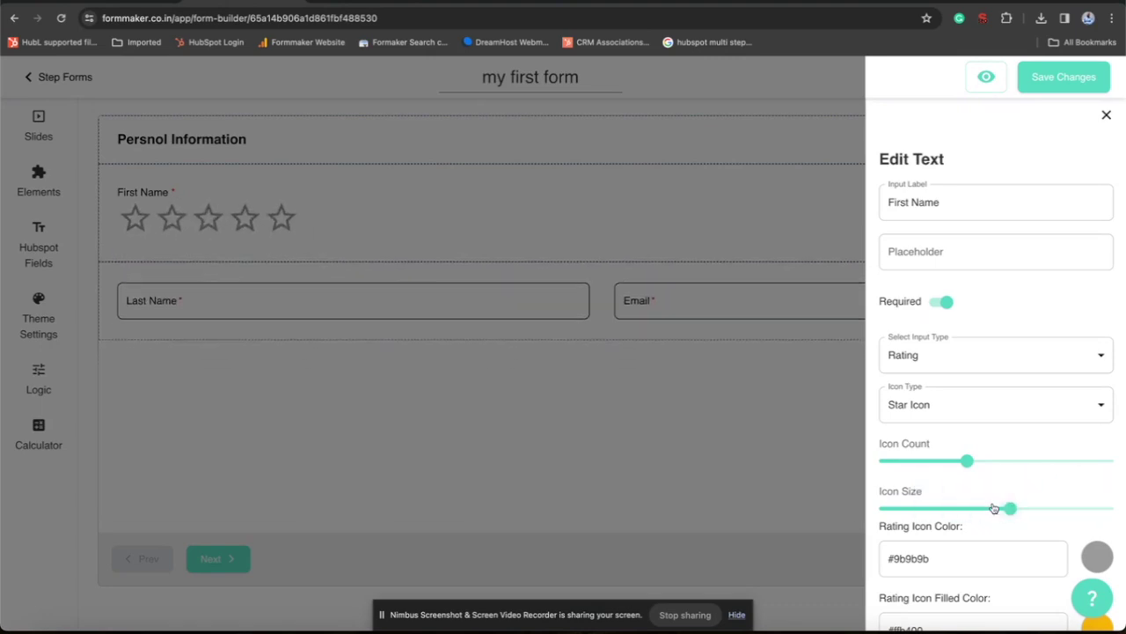
{"action": "scroll", "coordinate": [994, 508], "scroll_direction": "down", "scroll_amount": 1}
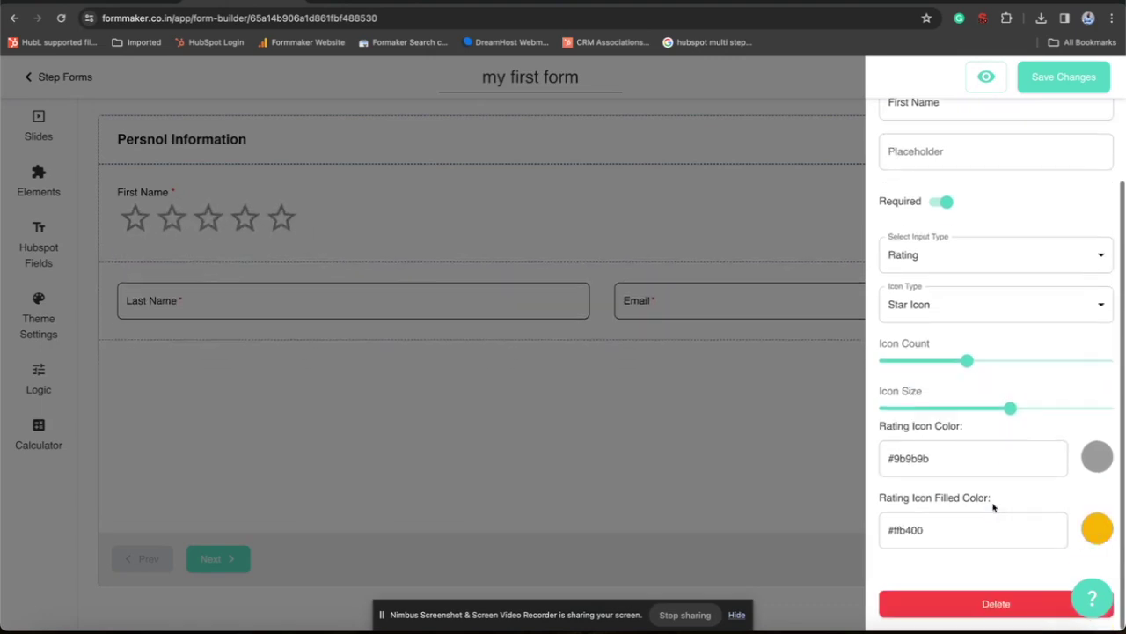
Make First Name a Country Select field and check its country list in the live preview.
{"action": "left_click", "coordinate": [928, 261]}
{"action": "left_click", "coordinate": [913, 359]}
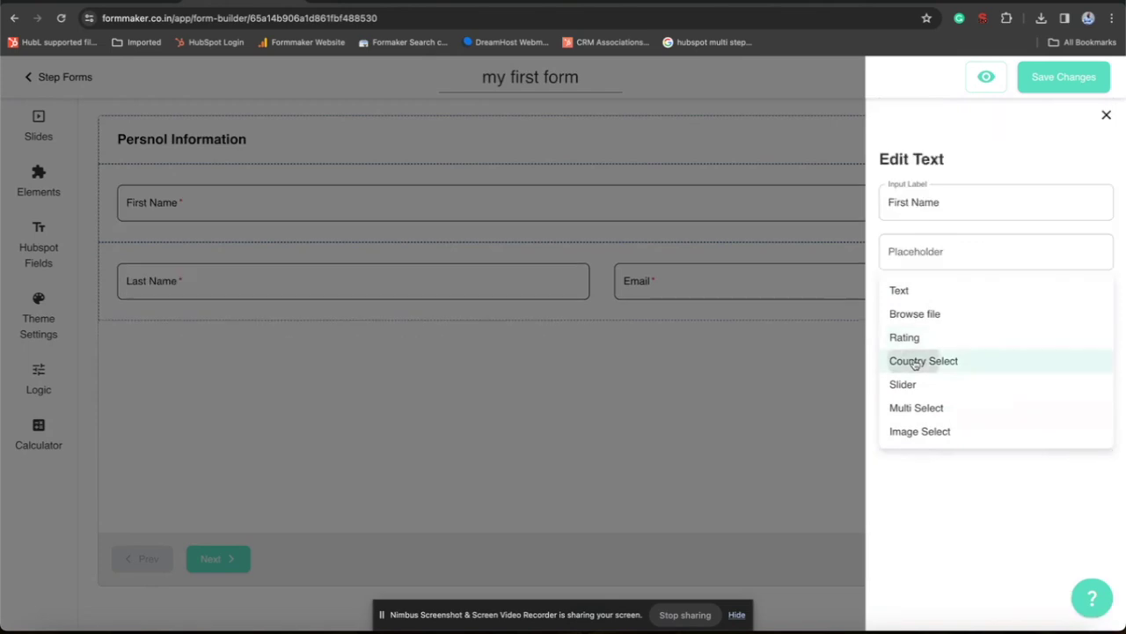
{"action": "left_click", "coordinate": [815, 296]}
{"action": "left_click", "coordinate": [985, 77]}
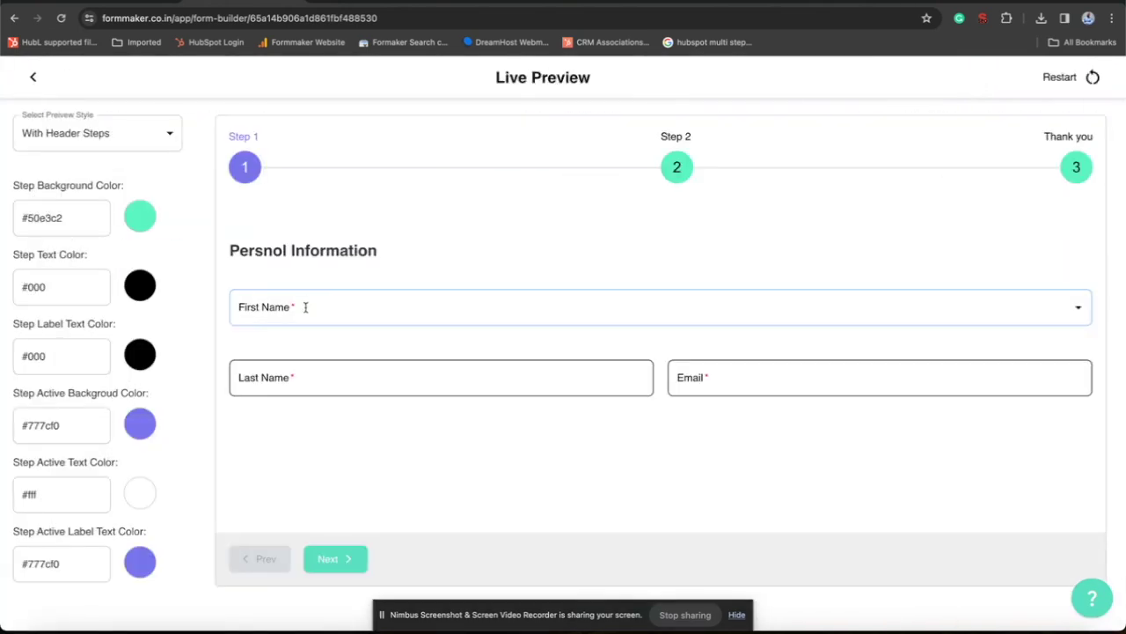
{"action": "left_click", "coordinate": [306, 307]}
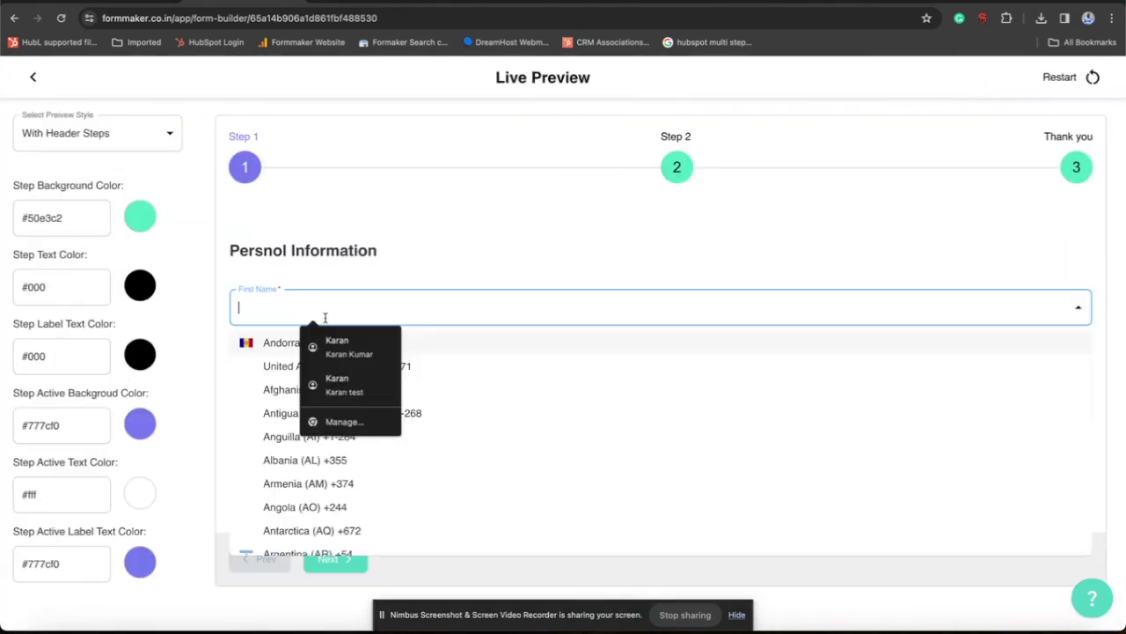
{"action": "left_click", "coordinate": [33, 73]}
Change First Name's input type to a 0–100 Slider.
{"action": "left_click", "coordinate": [360, 205]}
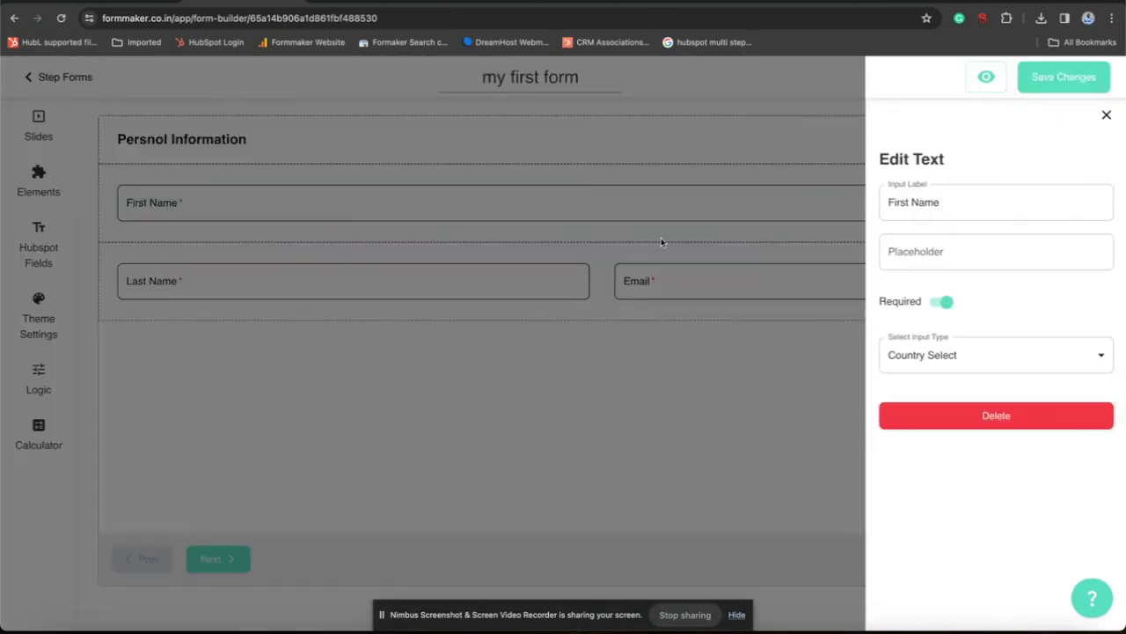
{"action": "left_click", "coordinate": [945, 361]}
{"action": "left_click", "coordinate": [952, 483]}
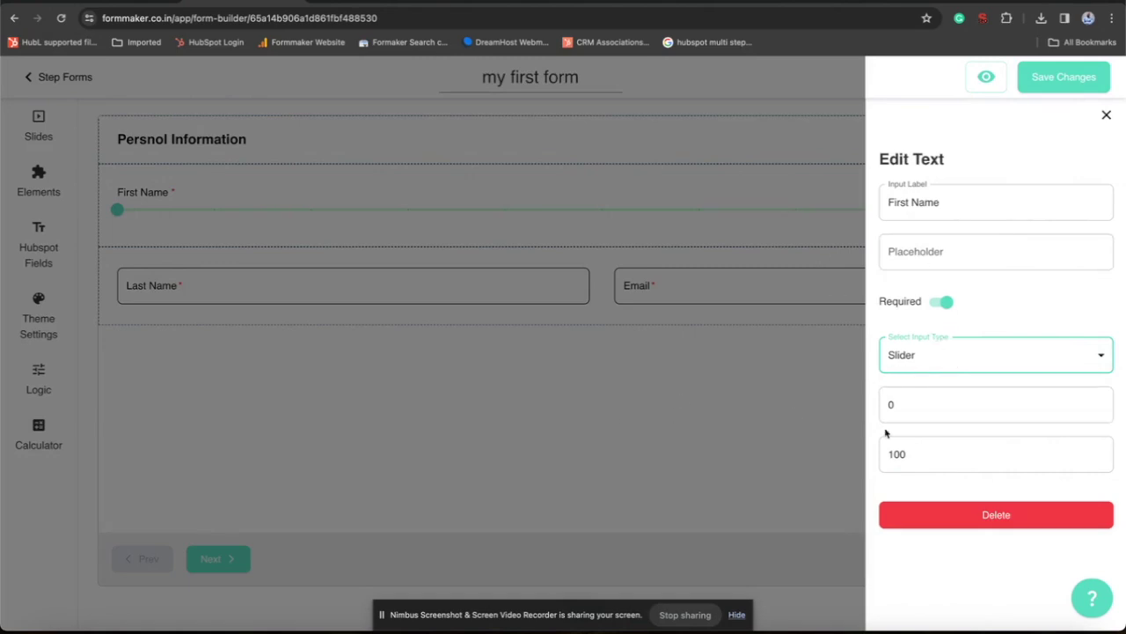
Make First Name a Multi Select field with options Item 1, Item 2 and Item 3.
{"action": "left_click", "coordinate": [940, 368]}
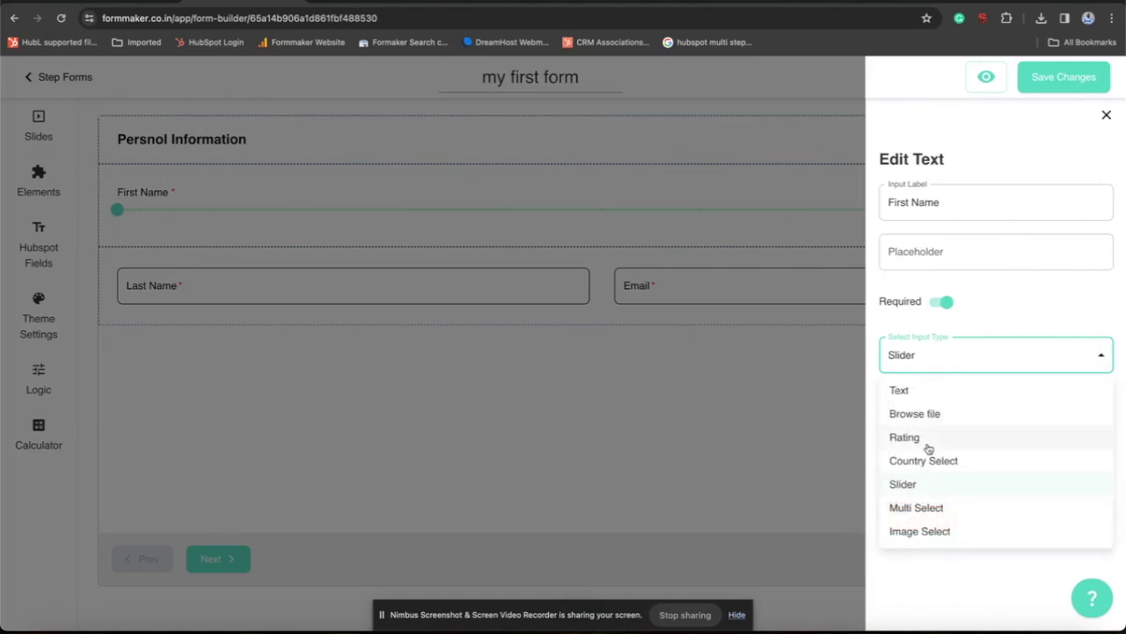
{"action": "left_click", "coordinate": [928, 509]}
{"action": "left_click", "coordinate": [757, 390]}
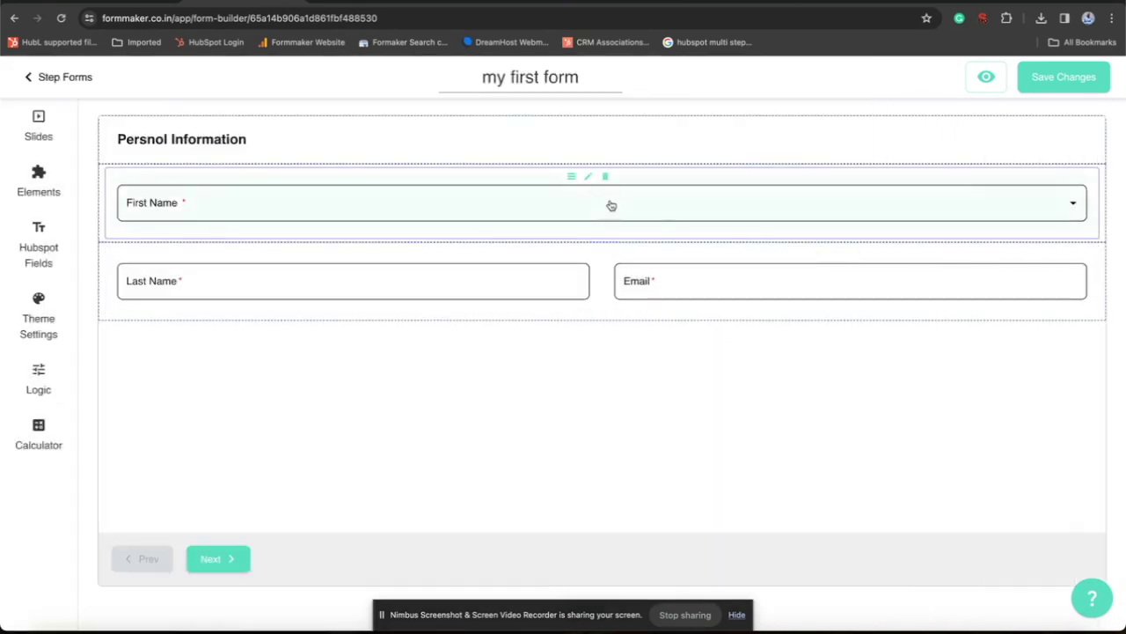
{"action": "left_click", "coordinate": [819, 216]}
{"action": "left_click", "coordinate": [1052, 398]}
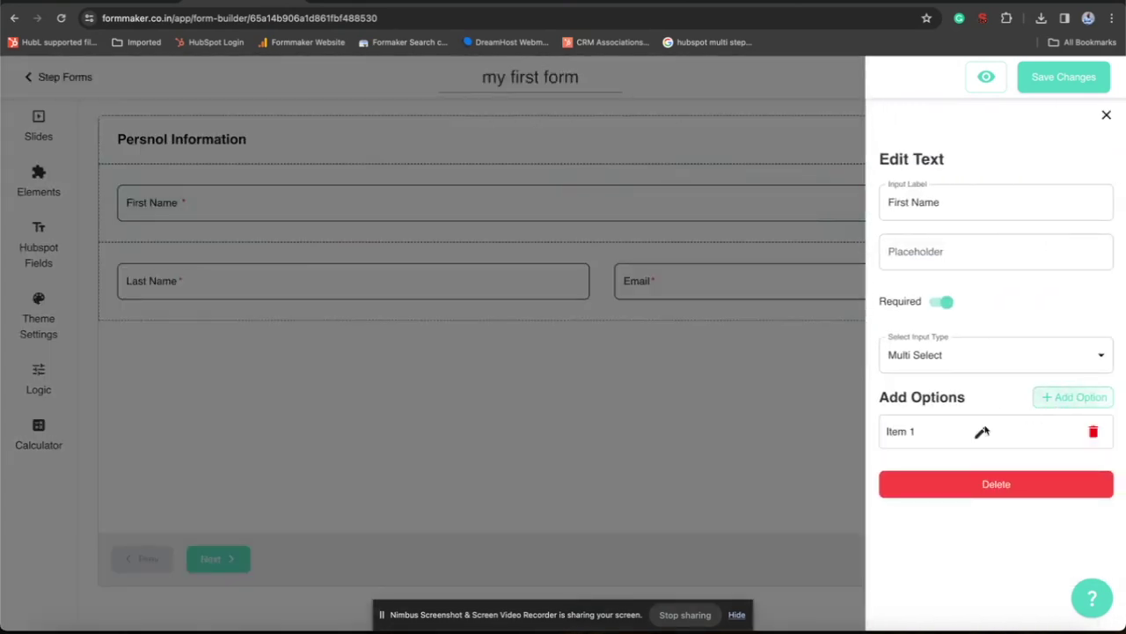
{"action": "left_click", "coordinate": [1077, 397]}
{"action": "left_click", "coordinate": [1077, 398]}
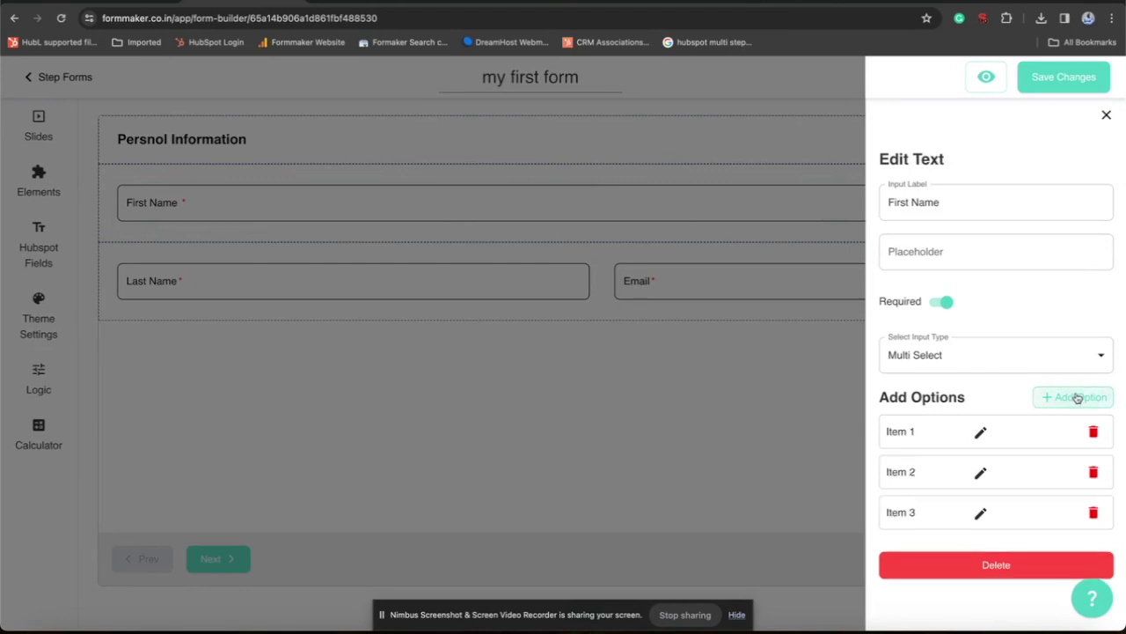
{"action": "left_click", "coordinate": [672, 387]}
In the live preview, pick Item 1 and Item 2, then deselect Item 2.
{"action": "left_click", "coordinate": [970, 84]}
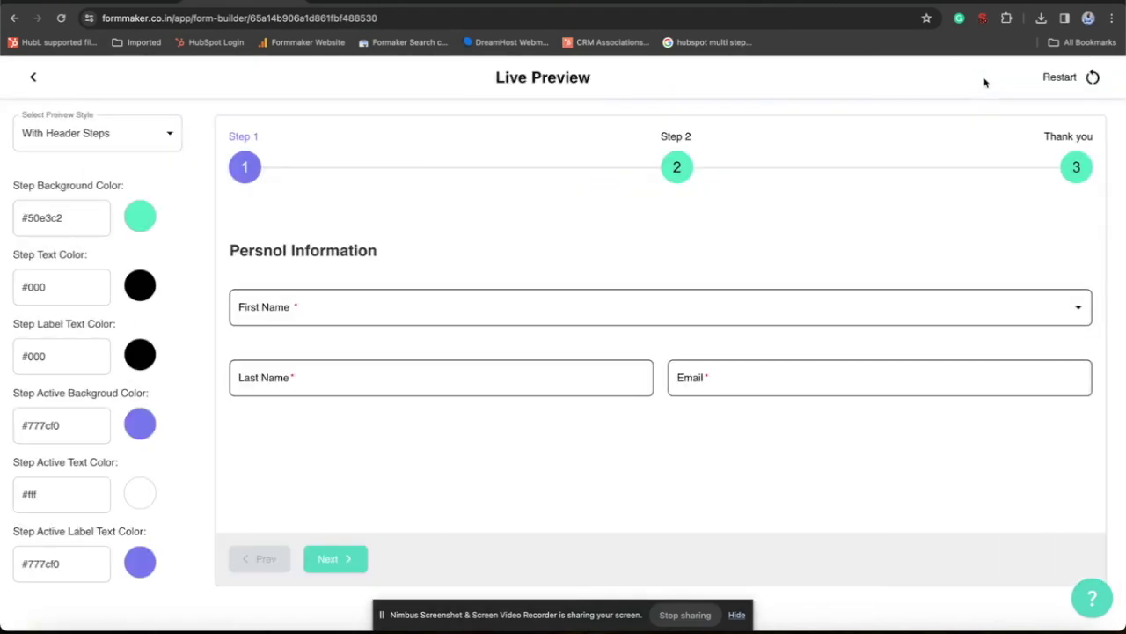
{"action": "left_click", "coordinate": [388, 295]}
{"action": "left_click", "coordinate": [305, 342]}
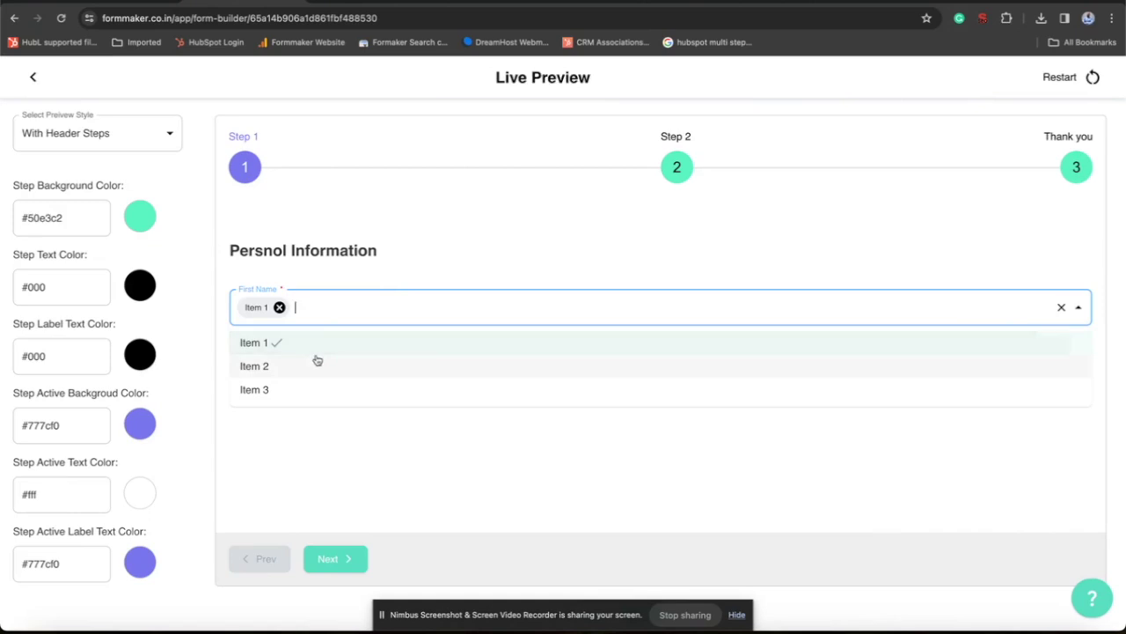
{"action": "left_click", "coordinate": [313, 365]}
{"action": "left_click", "coordinate": [305, 377]}
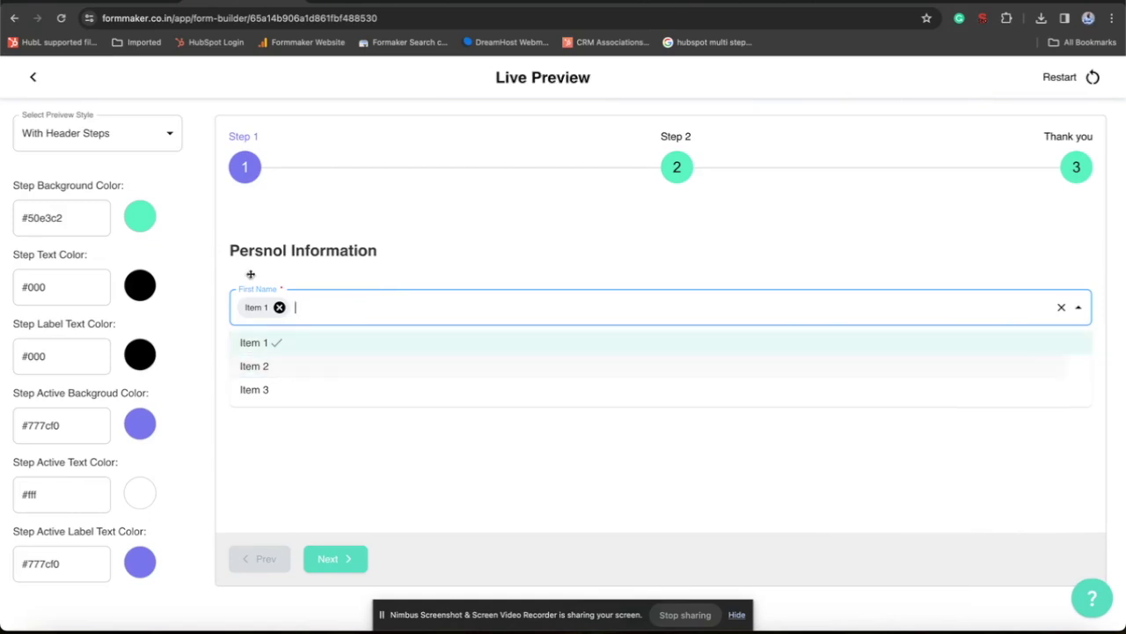
{"action": "left_click", "coordinate": [35, 79]}
Edit the Item 1 option in First Name's field settings.
{"action": "left_click", "coordinate": [208, 180]}
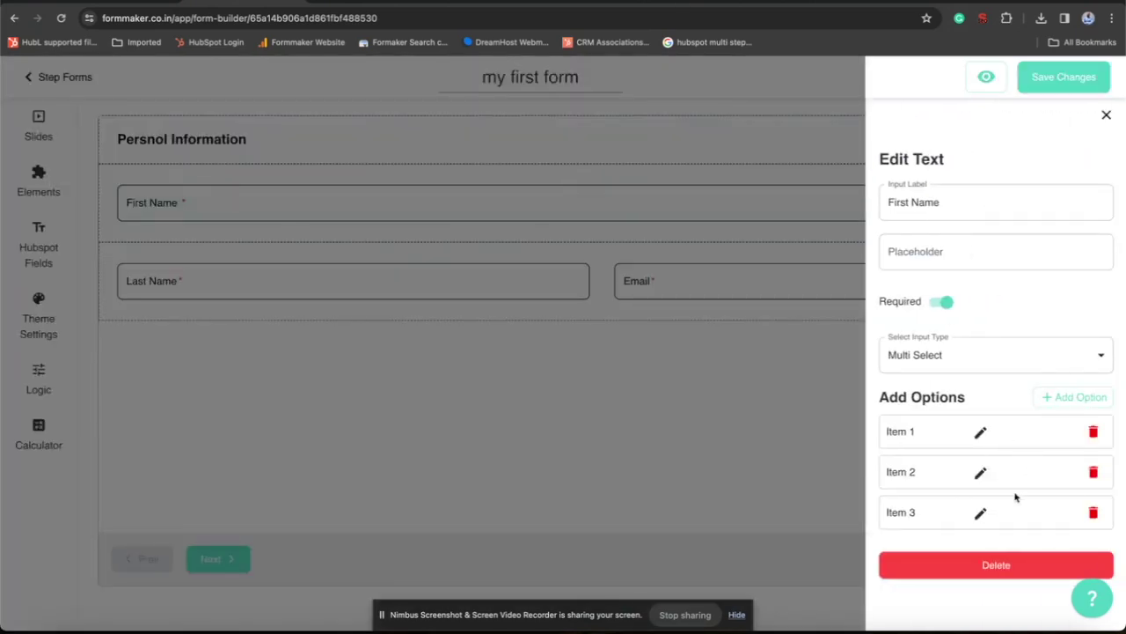
{"action": "left_click", "coordinate": [980, 432]}
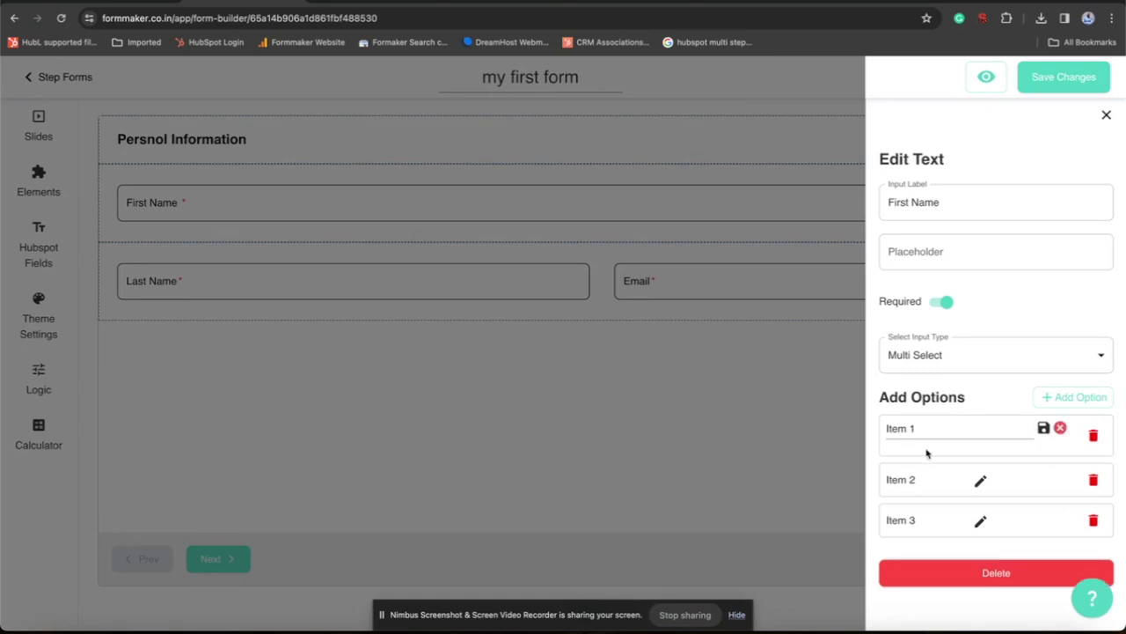
{"action": "left_click", "coordinate": [1042, 429]}
Make First Name an Image Select field with Item 1 using the man avatar.
{"action": "left_click", "coordinate": [951, 355]}
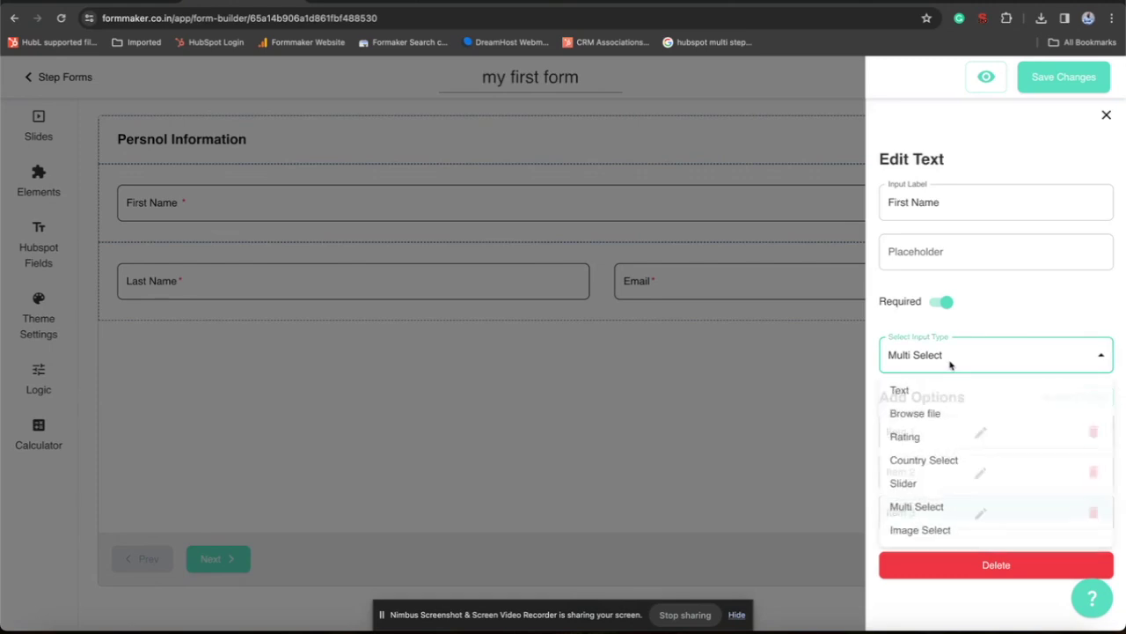
{"action": "left_click", "coordinate": [925, 530]}
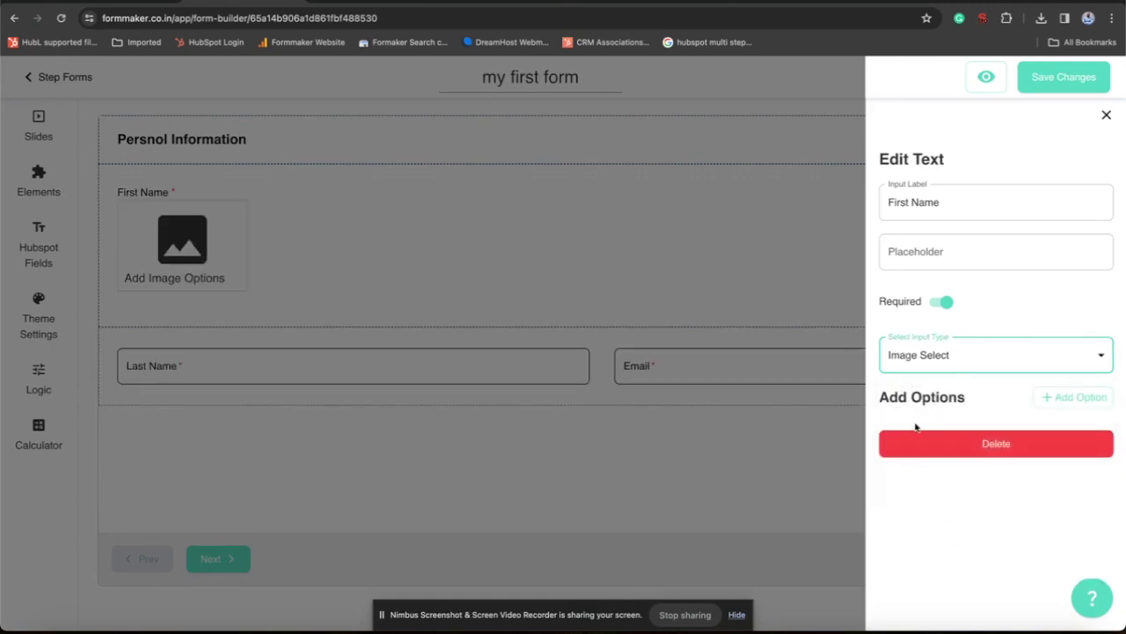
{"action": "left_click", "coordinate": [1075, 398]}
{"action": "left_click", "coordinate": [919, 464]}
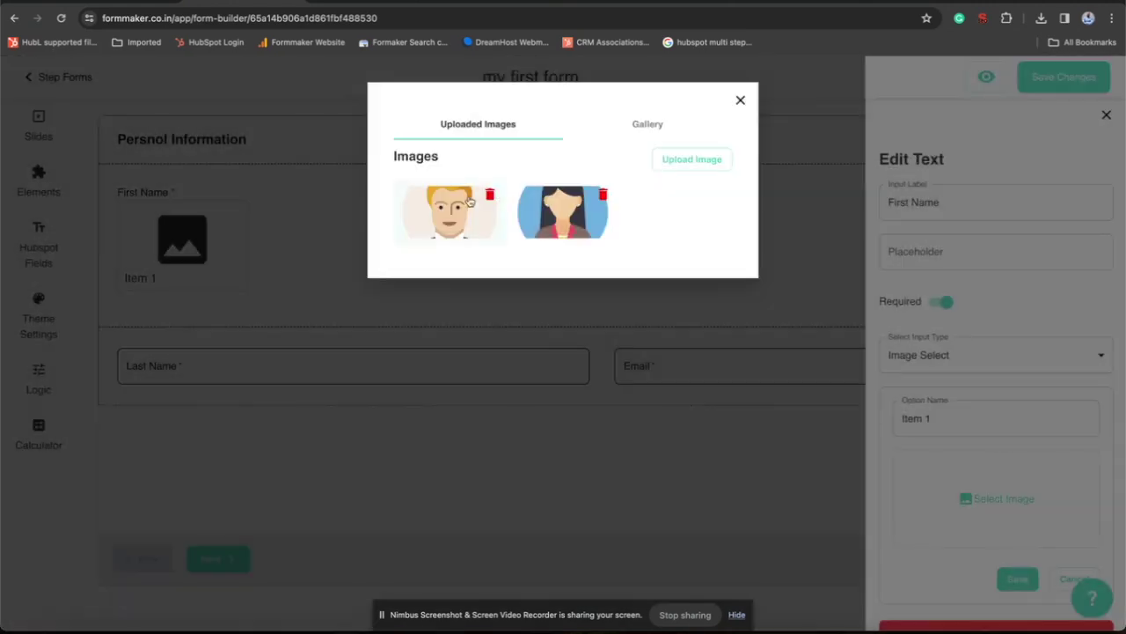
{"action": "left_click", "coordinate": [433, 226]}
{"action": "scroll", "coordinate": [971, 484], "scroll_direction": "down", "scroll_amount": 2}
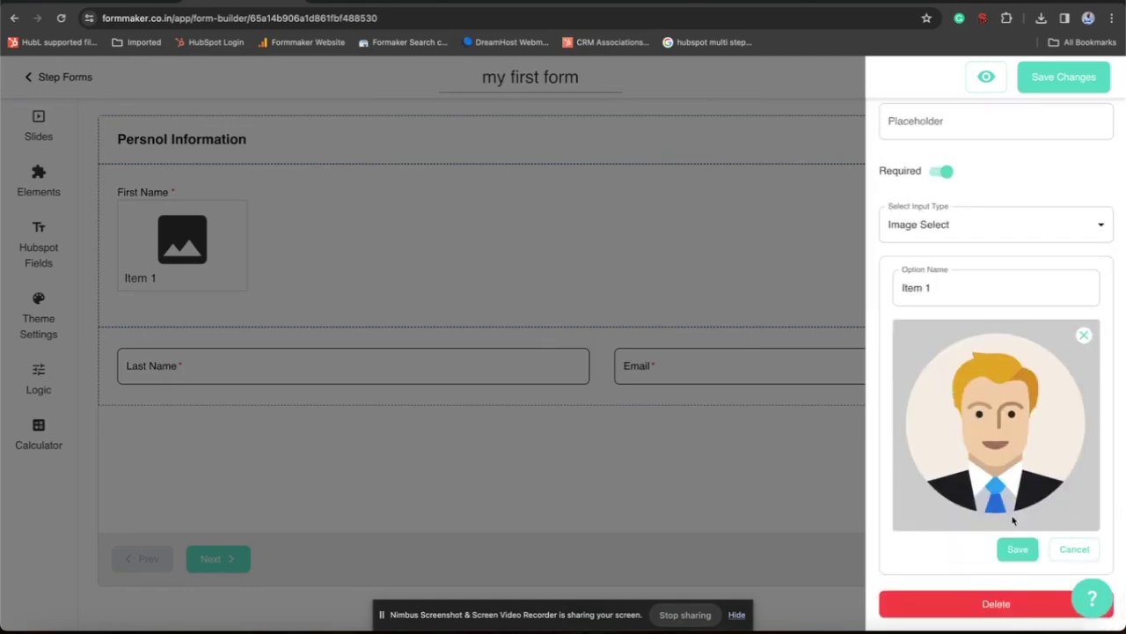
{"action": "left_click", "coordinate": [1017, 547]}
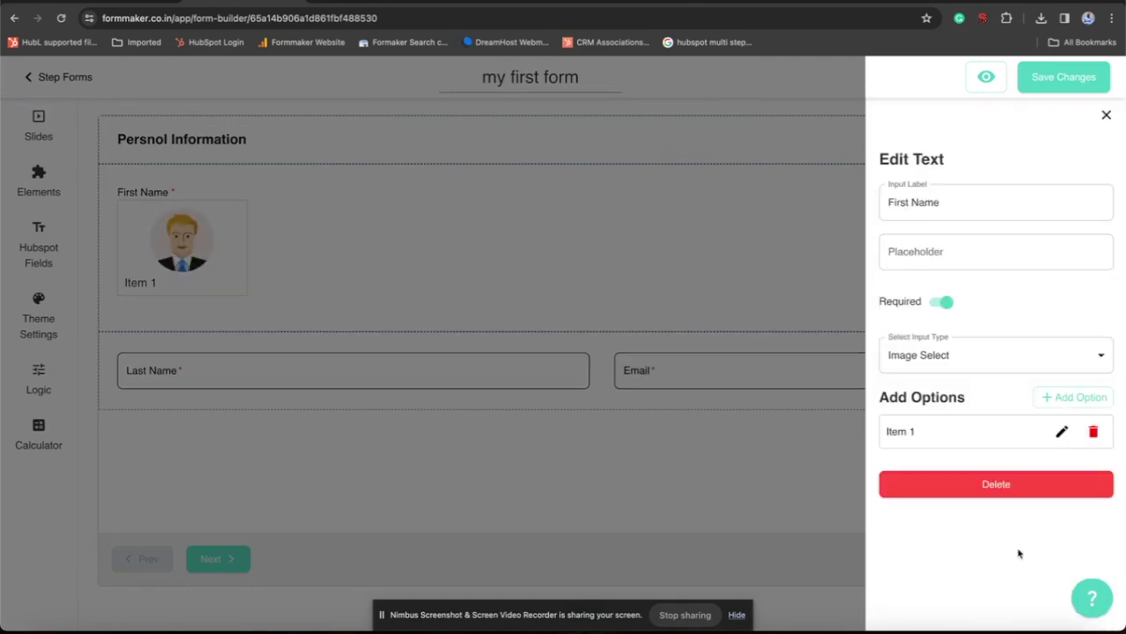
Add Item 2 with the woman avatar and close the field settings.
{"action": "left_click", "coordinate": [1061, 398]}
{"action": "left_click", "coordinate": [950, 477]}
{"action": "left_click", "coordinate": [559, 214]}
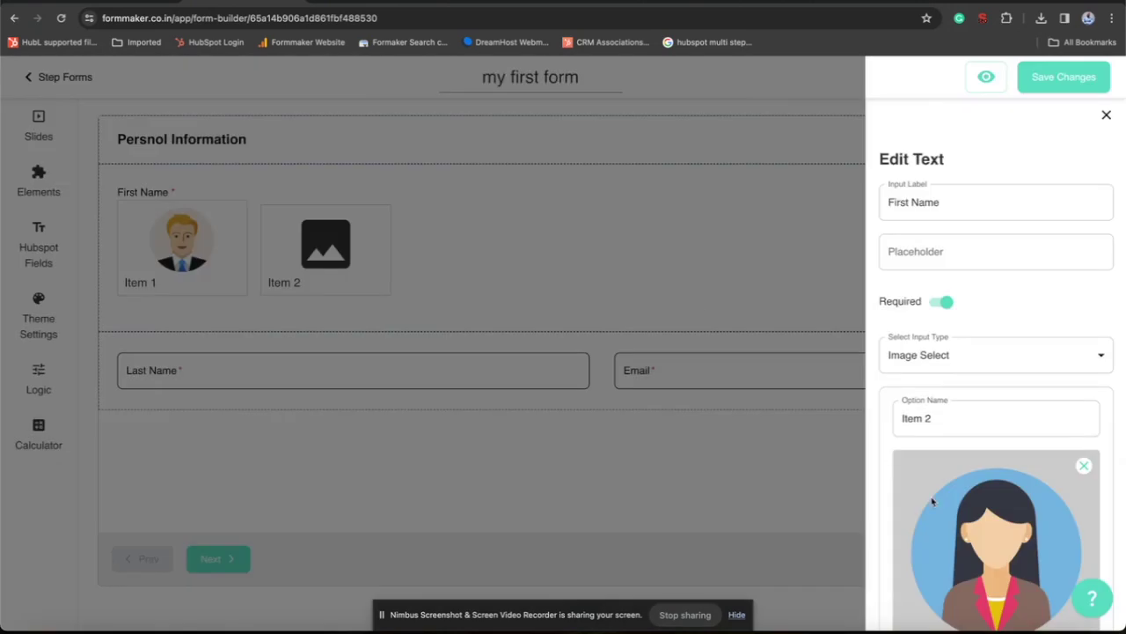
{"action": "scroll", "coordinate": [971, 526], "scroll_direction": "down", "scroll_amount": 2}
{"action": "left_click", "coordinate": [1014, 550]}
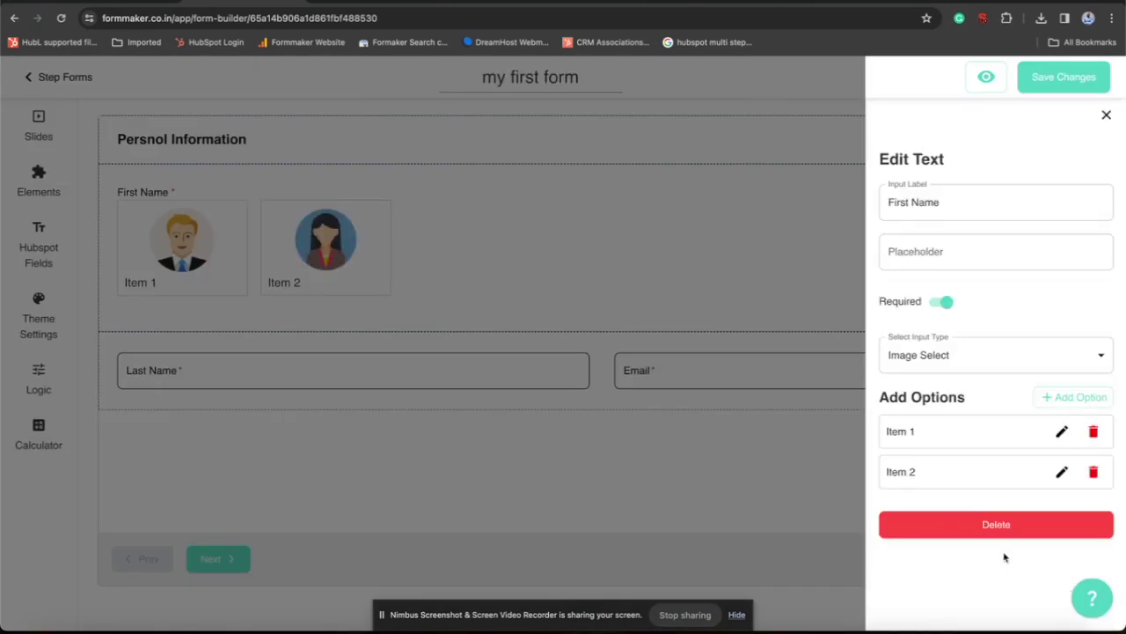
{"action": "left_click", "coordinate": [568, 249]}
Preview the form, select both avatar choices, and return to the builder.
{"action": "left_click", "coordinate": [986, 77]}
{"action": "left_click", "coordinate": [321, 358]}
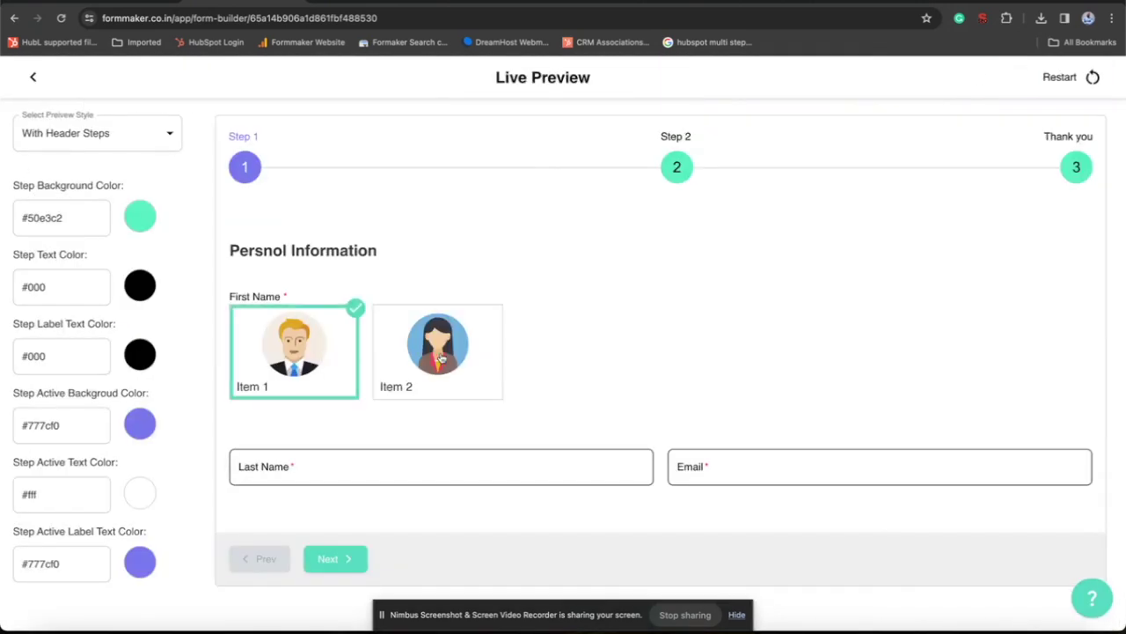
{"action": "left_click", "coordinate": [441, 358]}
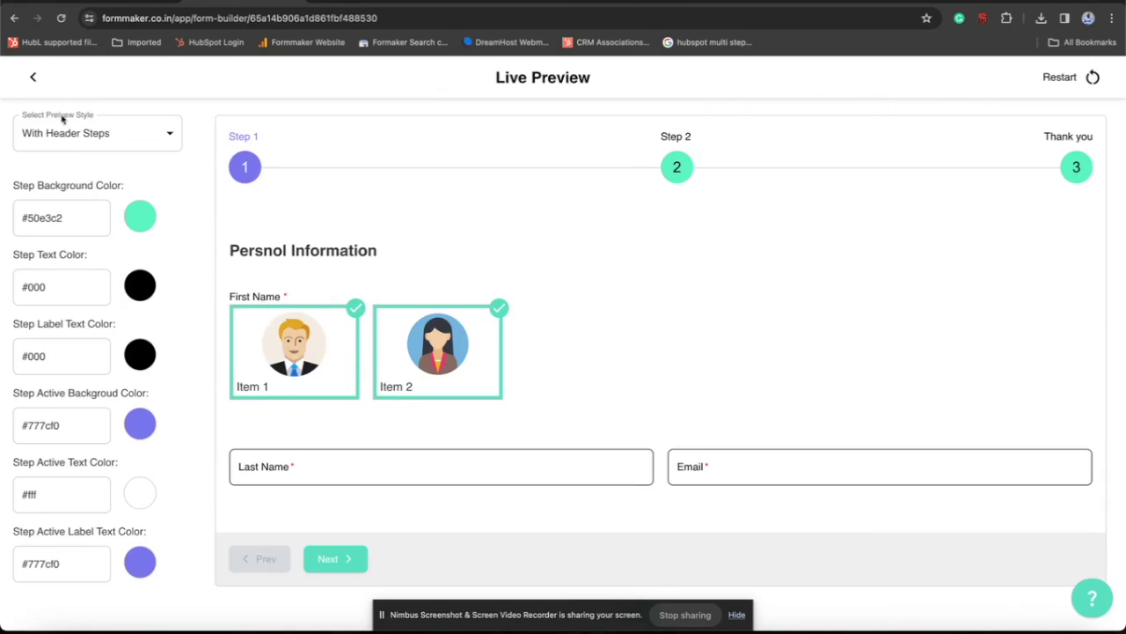
{"action": "left_click", "coordinate": [33, 78]}
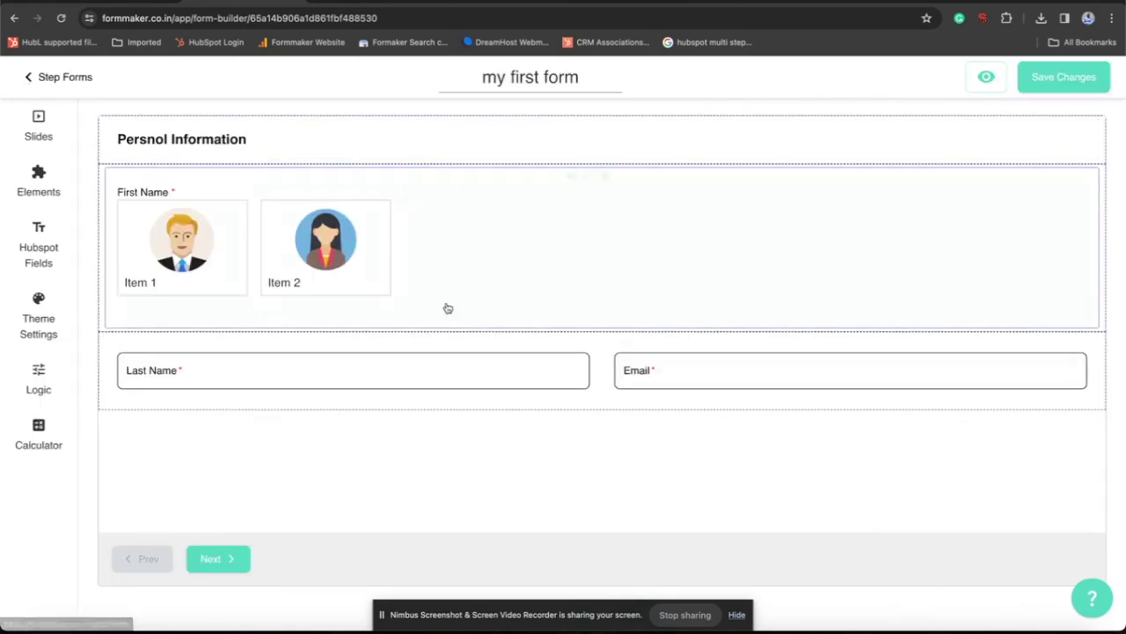
Change First Name's input type back to Text.
{"action": "left_click", "coordinate": [244, 245]}
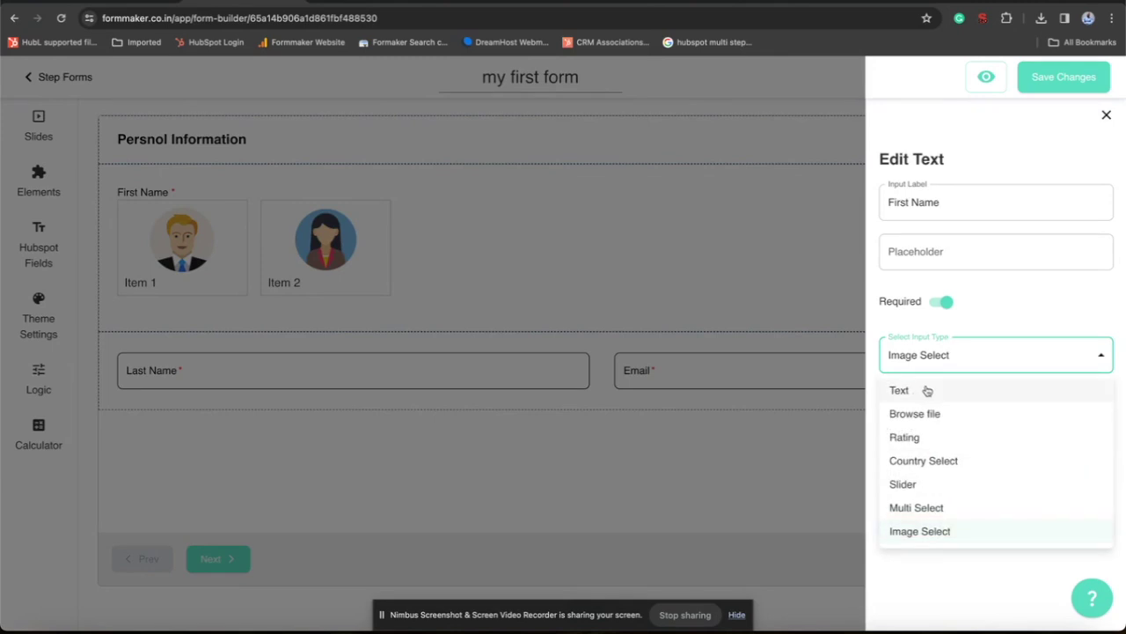
{"action": "left_click", "coordinate": [925, 390]}
{"action": "left_click", "coordinate": [601, 384]}
{"action": "mouse_move", "coordinate": [500, 192]}
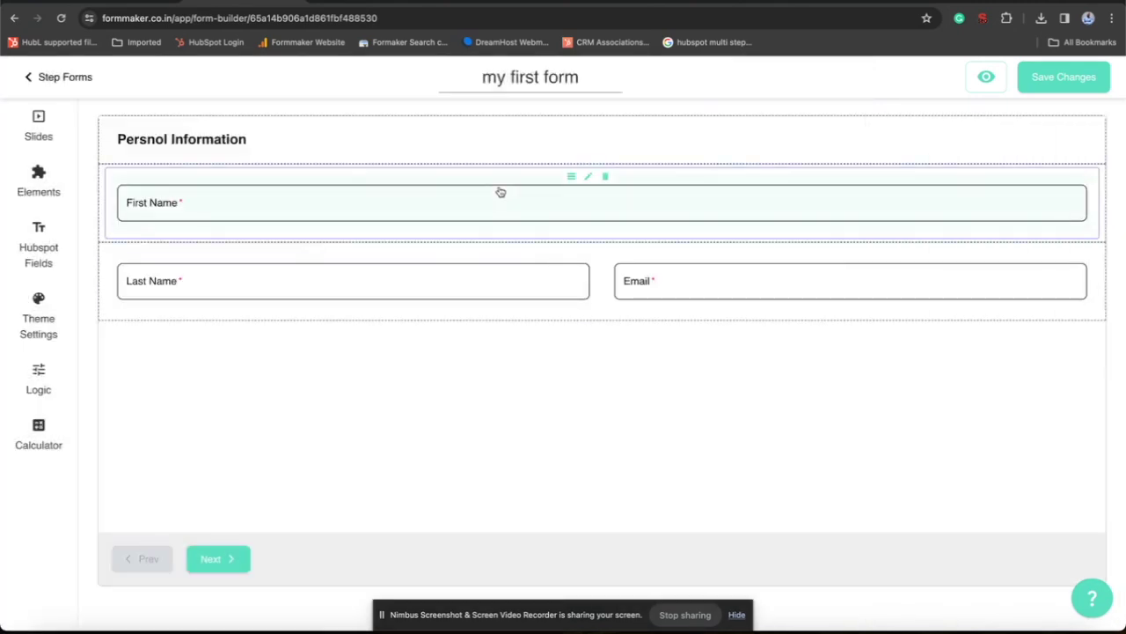
{"action": "left_click", "coordinate": [112, 2]}
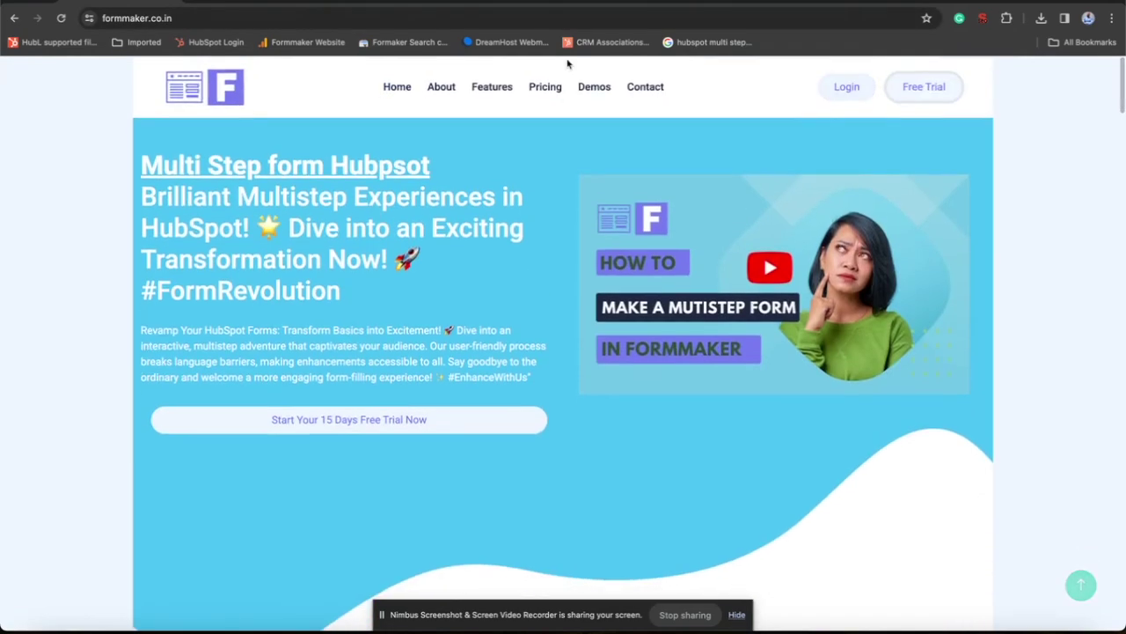
Scroll to the Demos section and view the Review and image-icon choice demo forms.
{"action": "scroll", "coordinate": [483, 480], "scroll_direction": "down", "scroll_amount": 20}
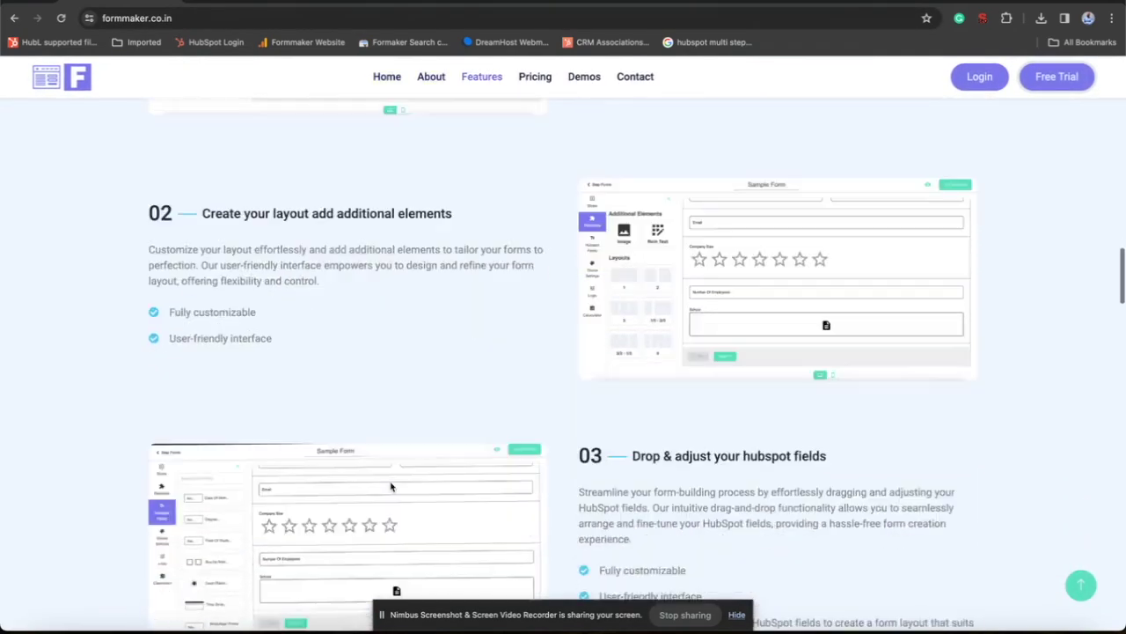
{"action": "scroll", "coordinate": [391, 487], "scroll_direction": "down", "scroll_amount": 20}
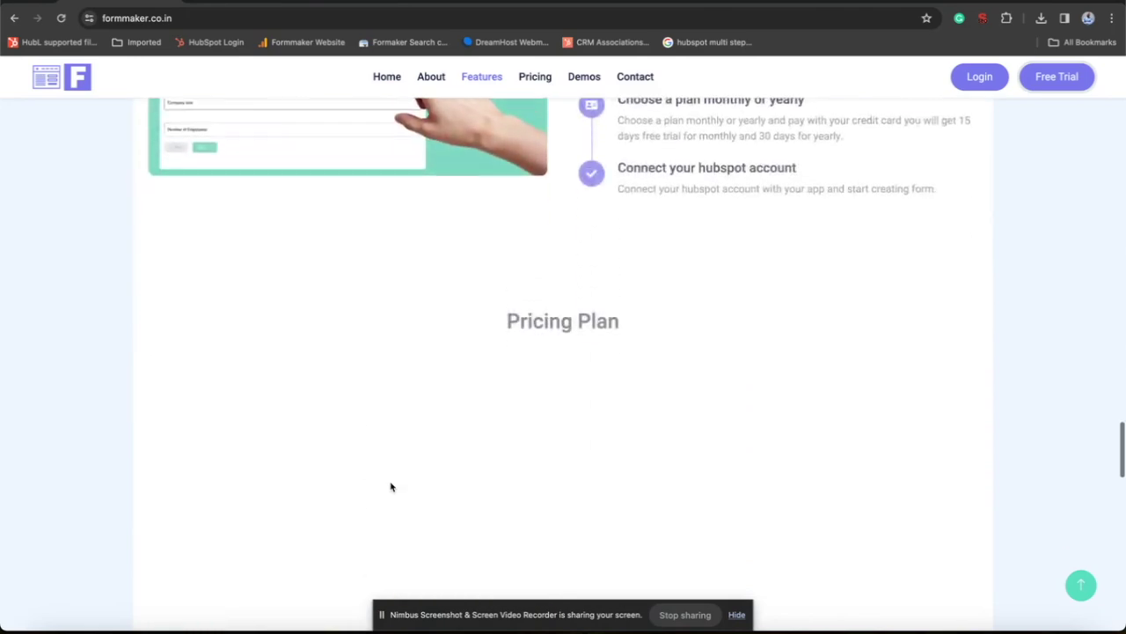
{"action": "scroll", "coordinate": [392, 486], "scroll_direction": "down", "scroll_amount": 10}
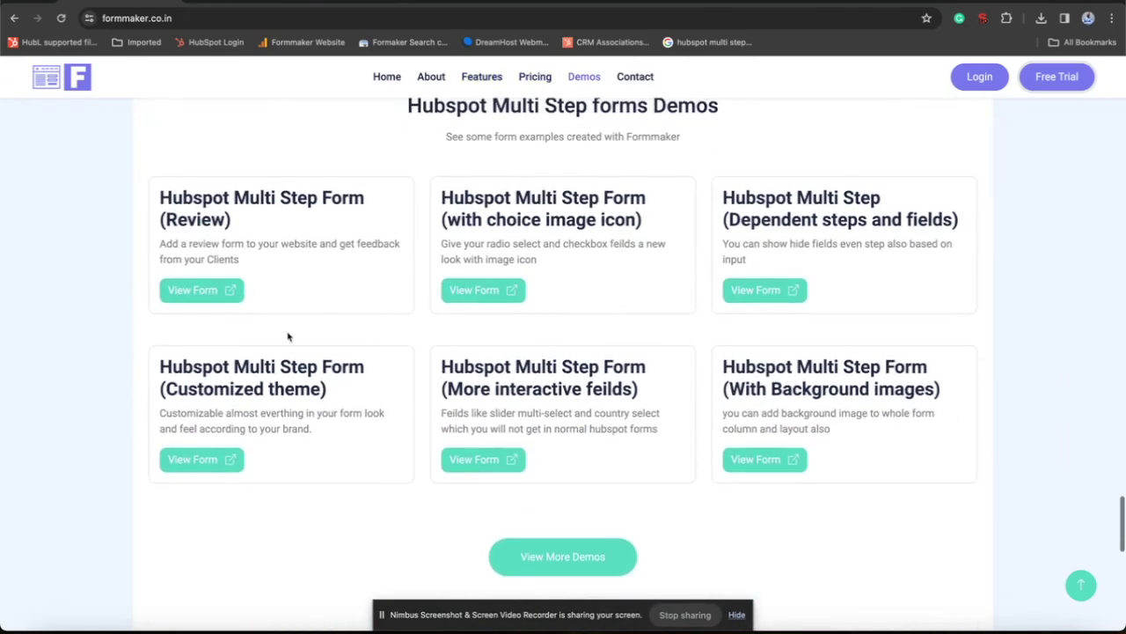
{"action": "left_click", "coordinate": [180, 288]}
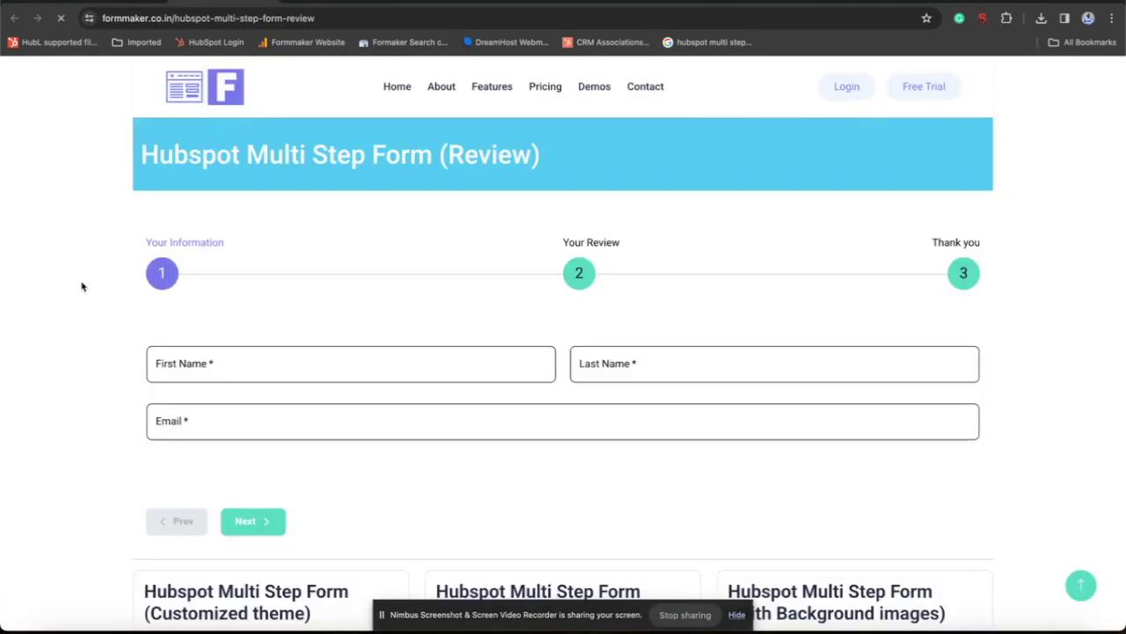
{"action": "left_click", "coordinate": [14, 17]}
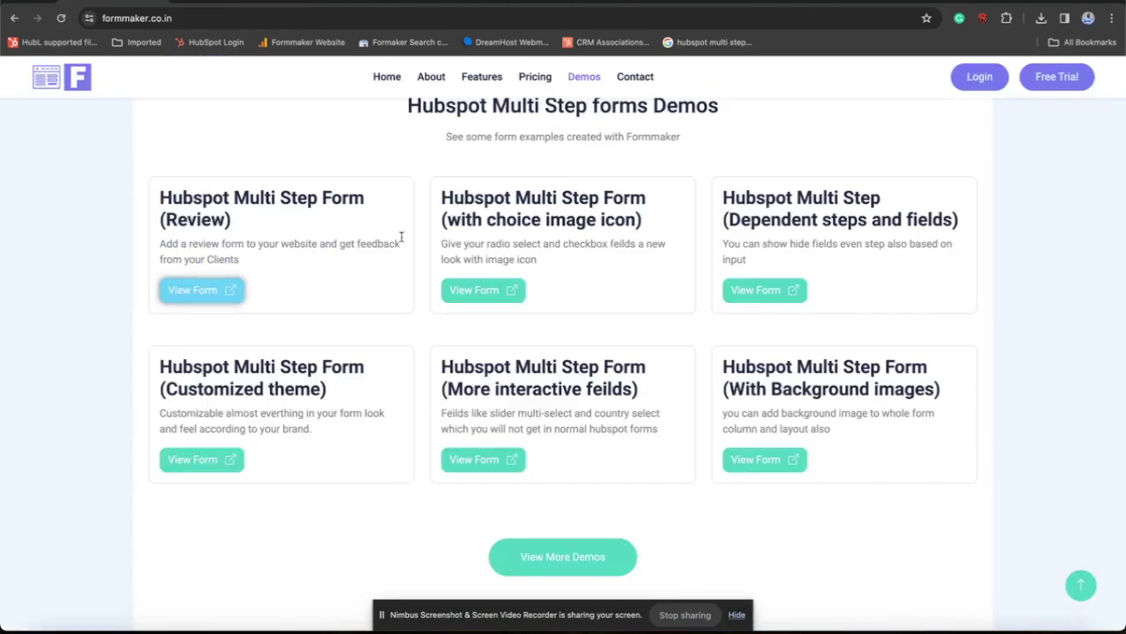
{"action": "left_click", "coordinate": [450, 288]}
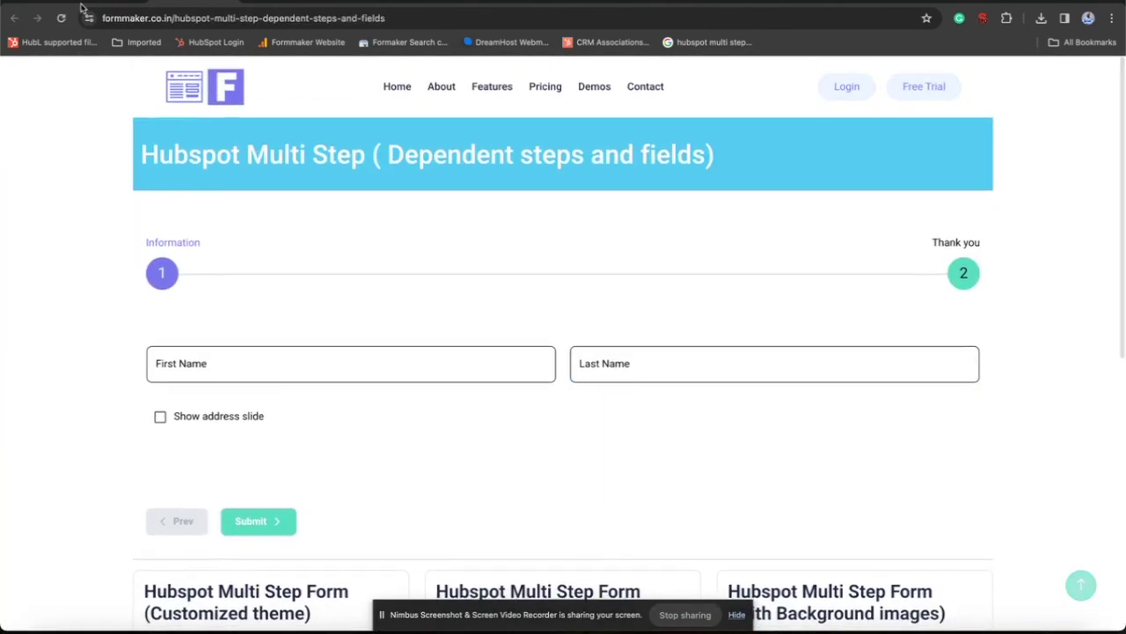
{"action": "key", "text": "super+bracketleft"}
Scroll further down the demos page to reach more demos.
{"action": "scroll", "coordinate": [290, 453], "scroll_direction": "down", "scroll_amount": 3}
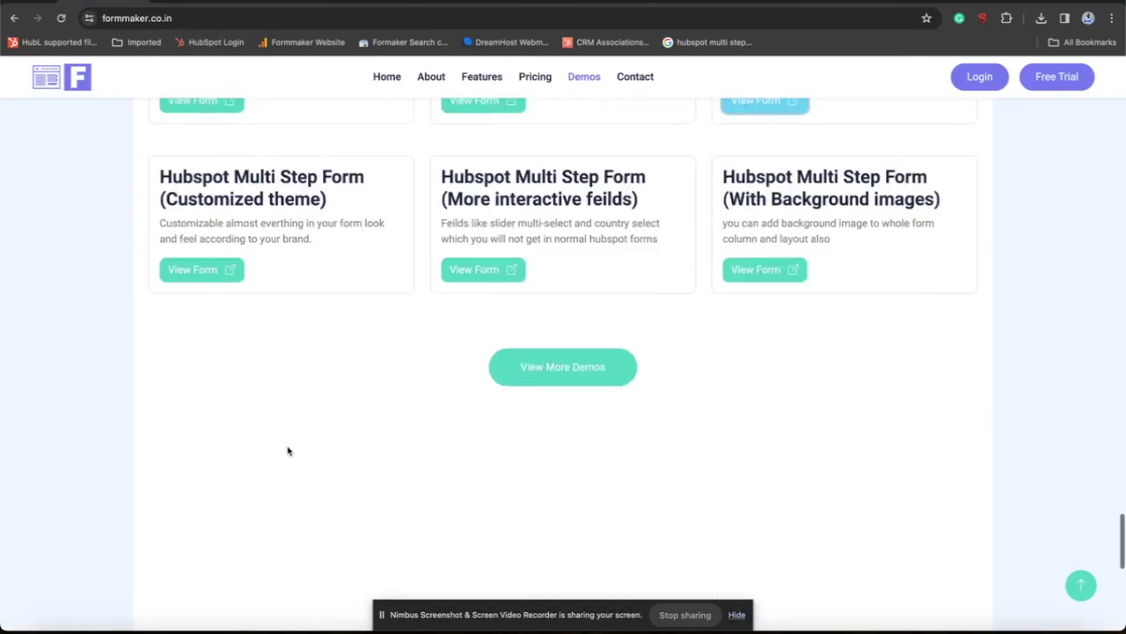
{"action": "scroll", "coordinate": [396, 493], "scroll_direction": "up", "scroll_amount": 4}
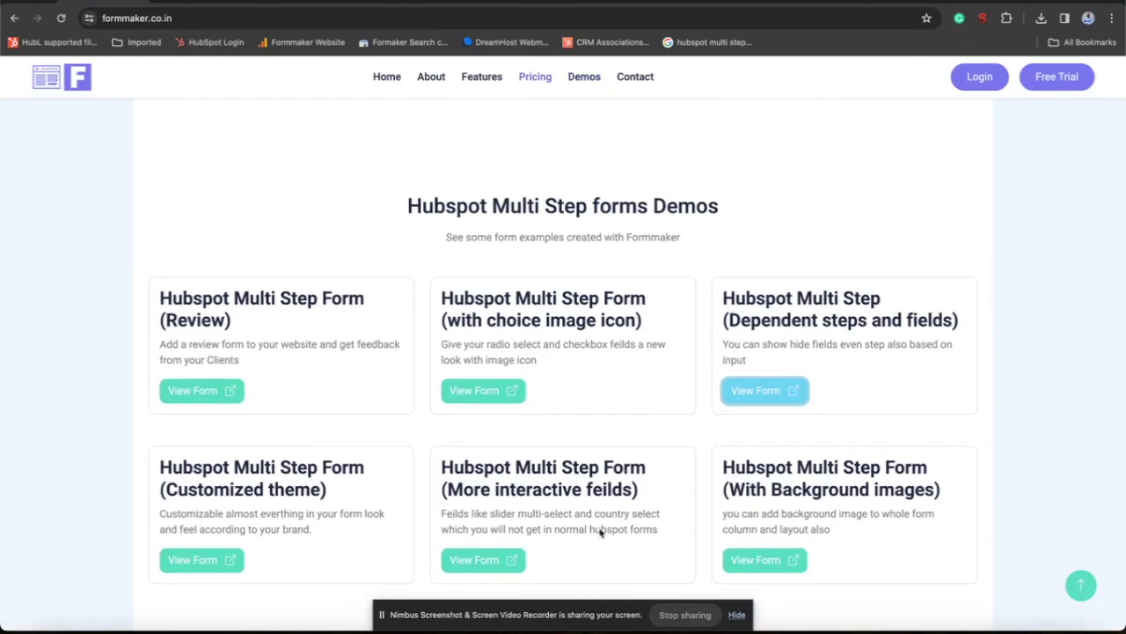
{"action": "scroll", "coordinate": [600, 532], "scroll_direction": "down", "scroll_amount": 5}
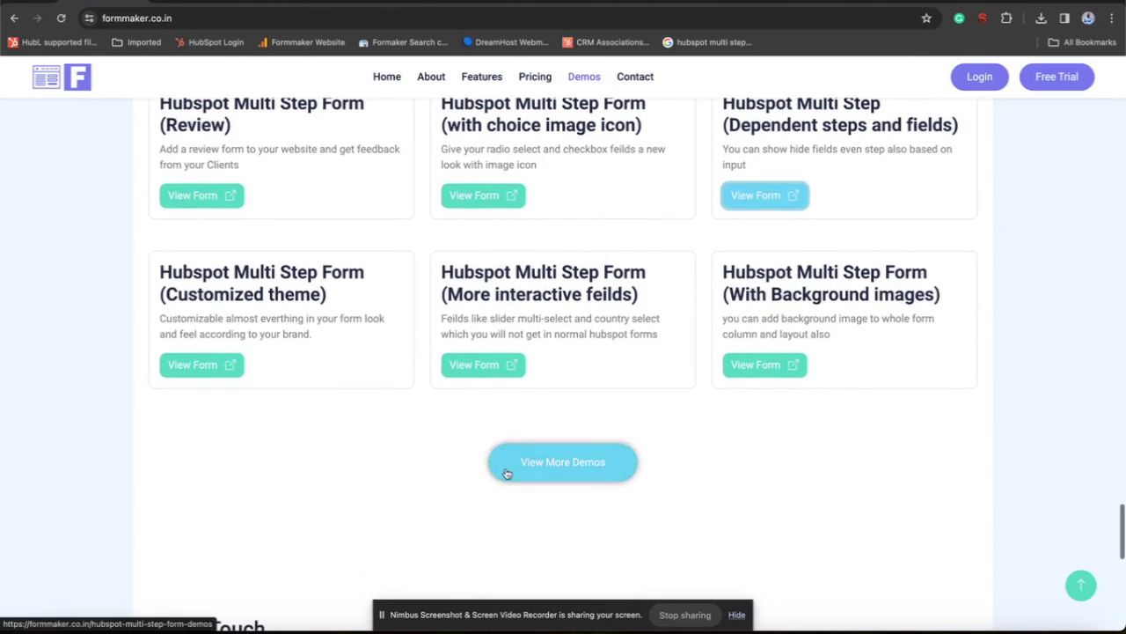
{"action": "scroll", "coordinate": [461, 430], "scroll_direction": "down", "scroll_amount": 2}
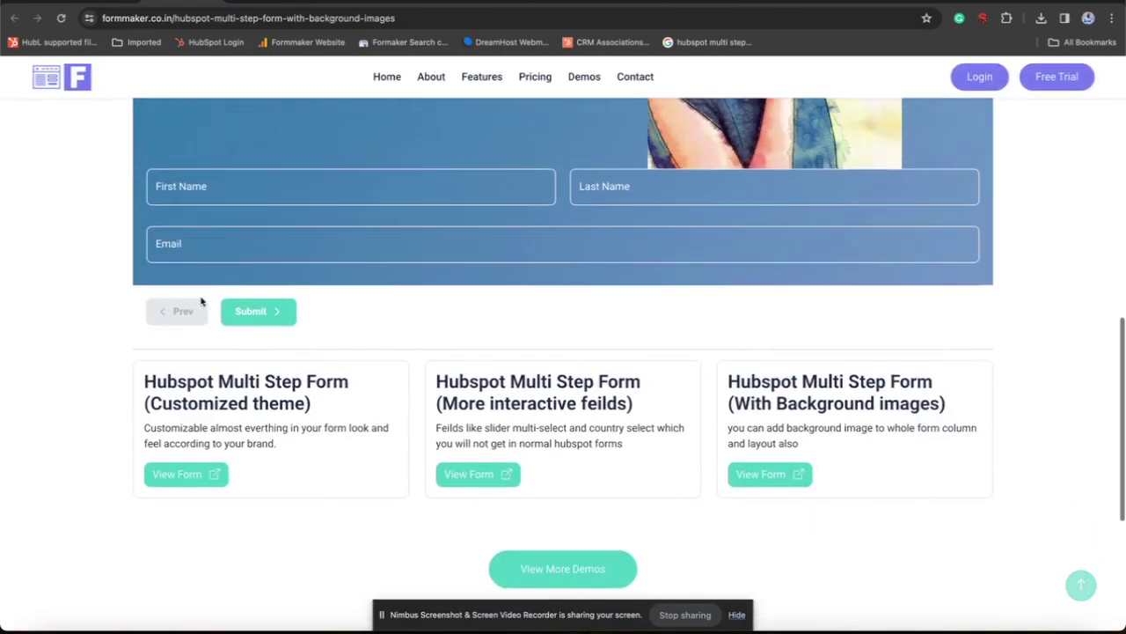
{"action": "scroll", "coordinate": [201, 301], "scroll_direction": "down", "scroll_amount": 7}
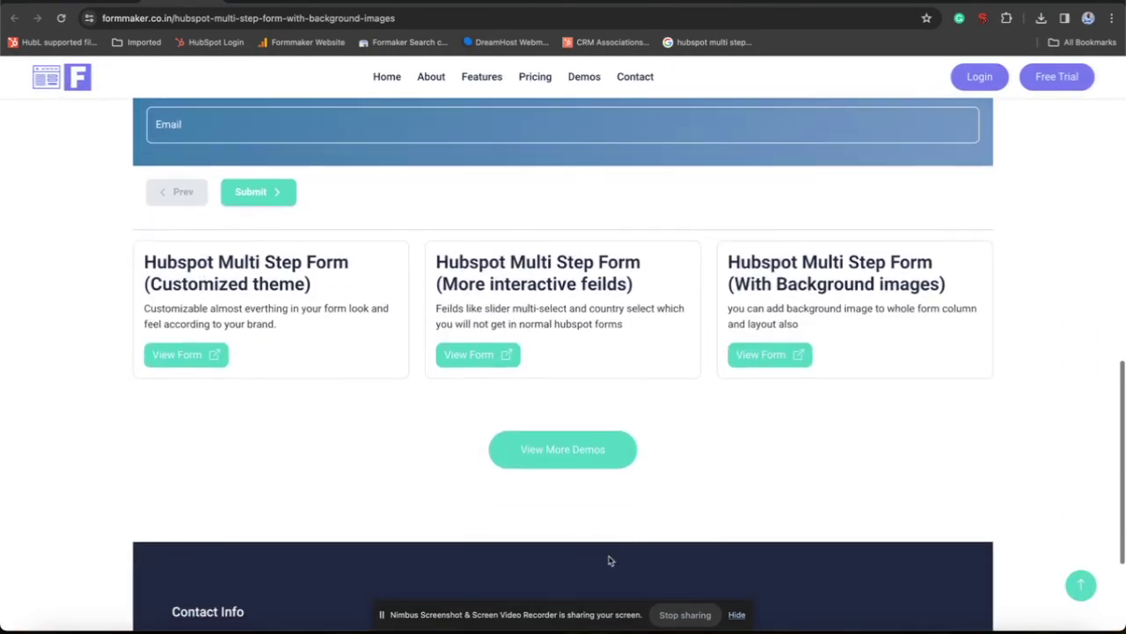